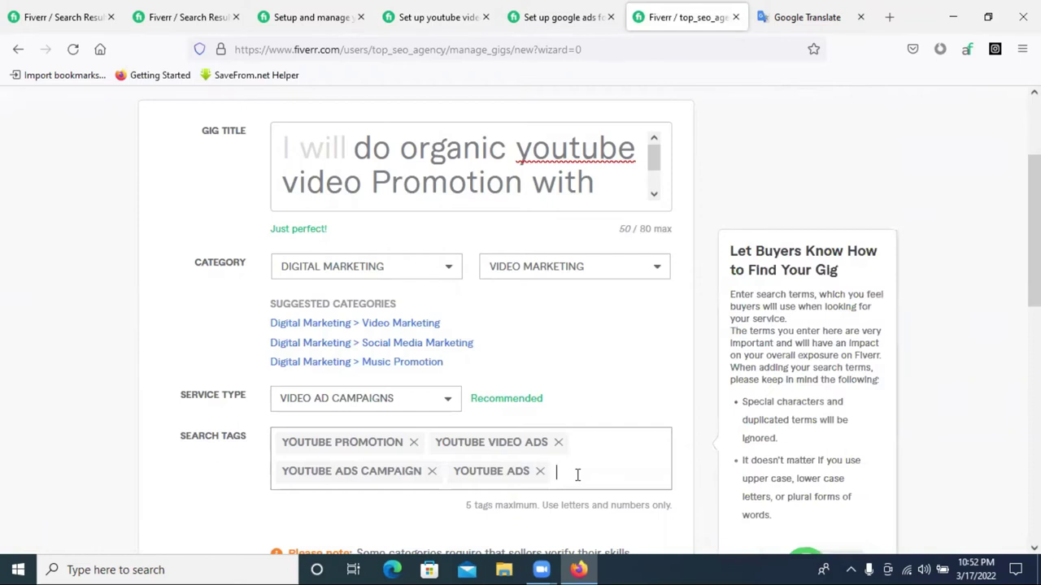
# Add "video ads" as the fifth search tag of the gig.
pyautogui.write('video')
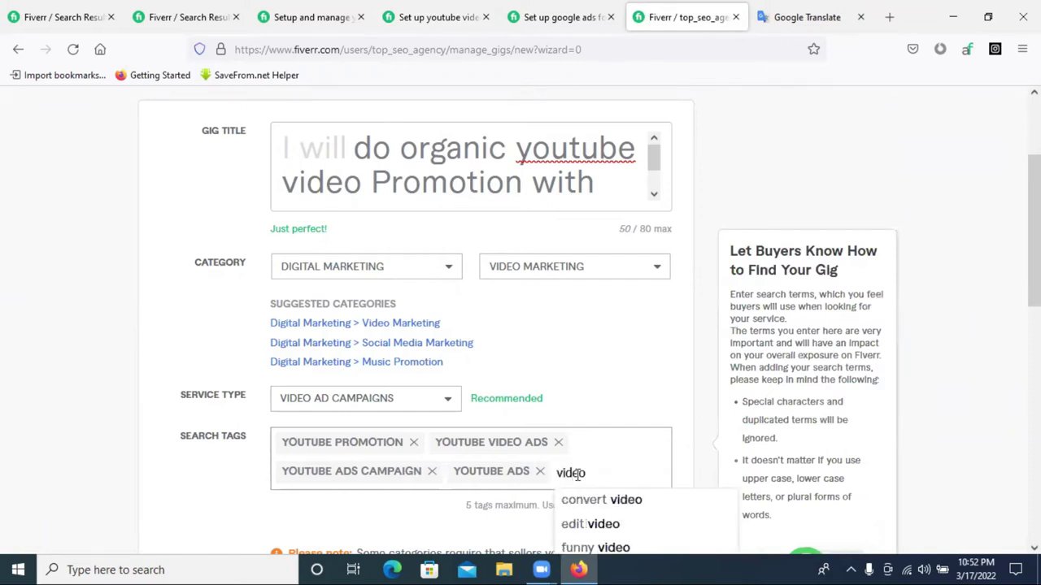
pyautogui.write(' ad')
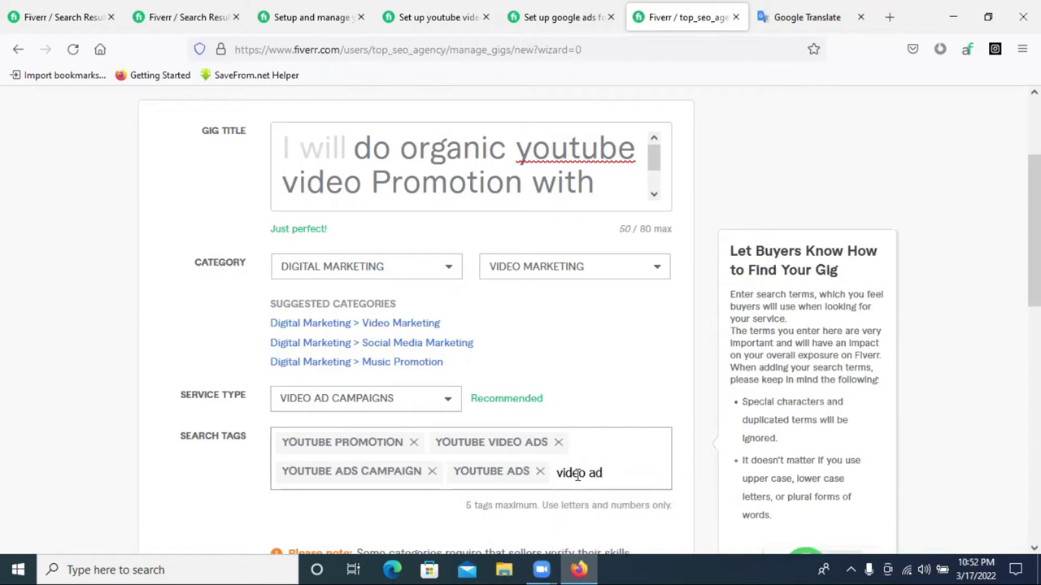
pyautogui.write('s')
pyautogui.press('Return')
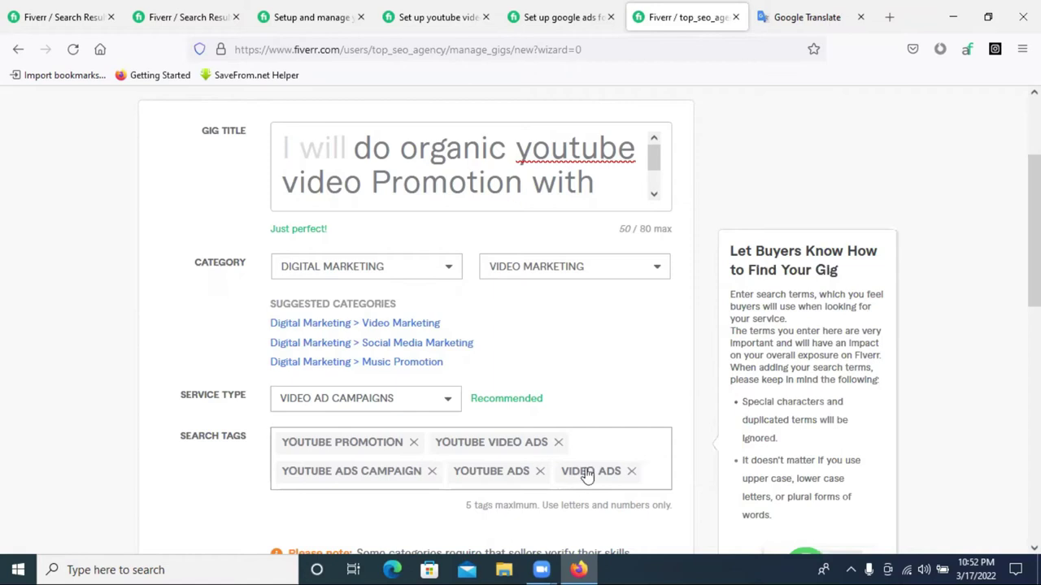
# Save the gig overview to continue to pricing, and enable offering multiple packages.
pyautogui.scroll(-2, 639, 426)
pyautogui.click(623, 481)
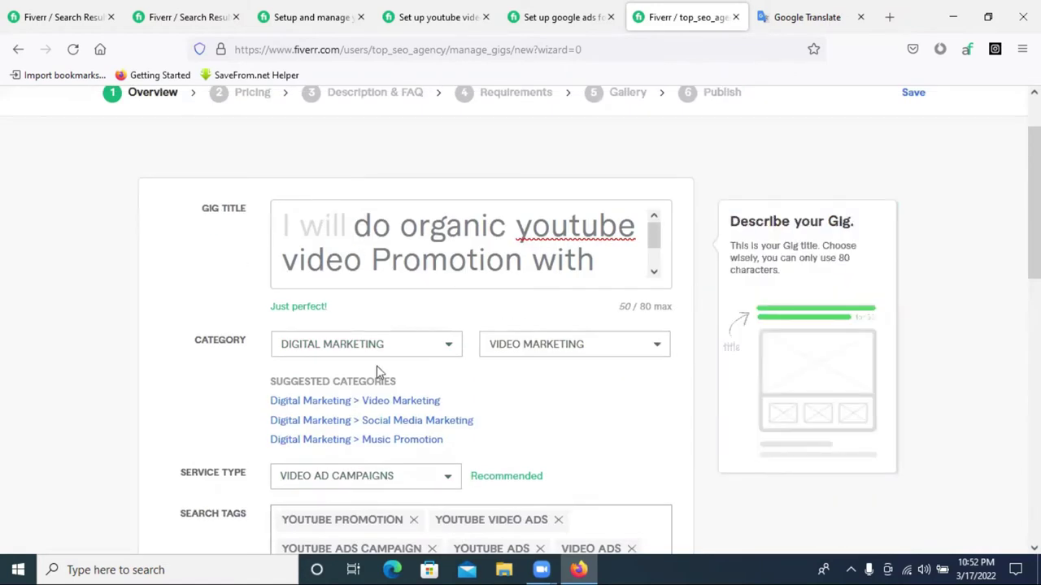
pyautogui.scroll(-4, 448, 304)
pyautogui.click(615, 413)
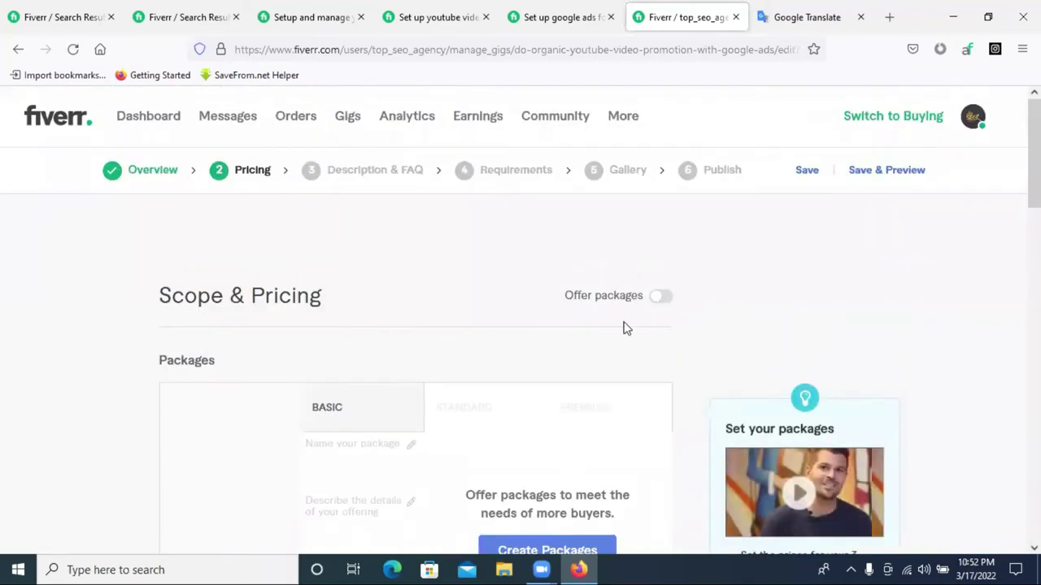
pyautogui.click(661, 298)
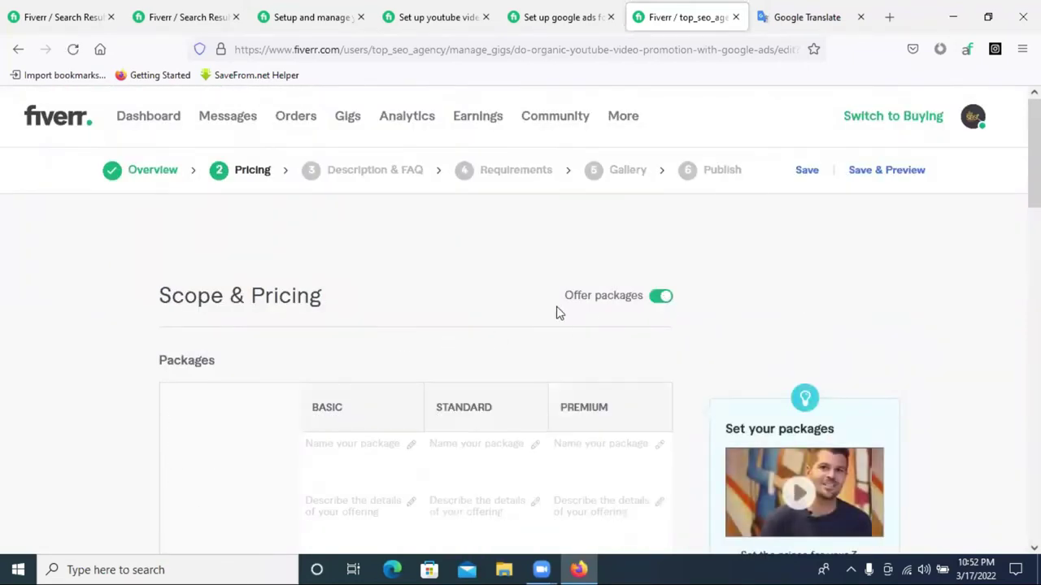
# Set the price of the Basic package to $30.
pyautogui.moveTo(336, 465)
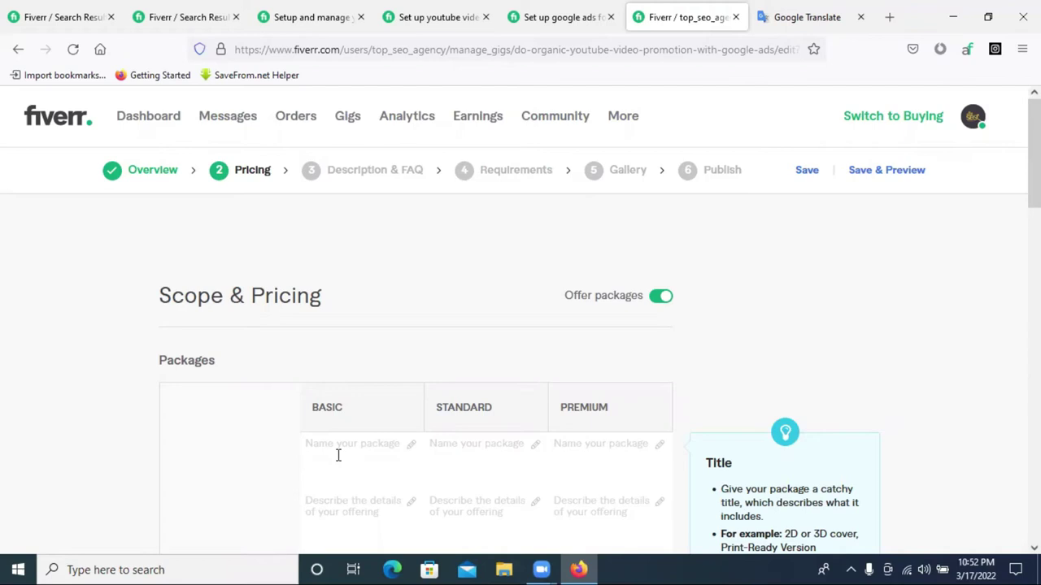
pyautogui.scroll(-2, 413, 431)
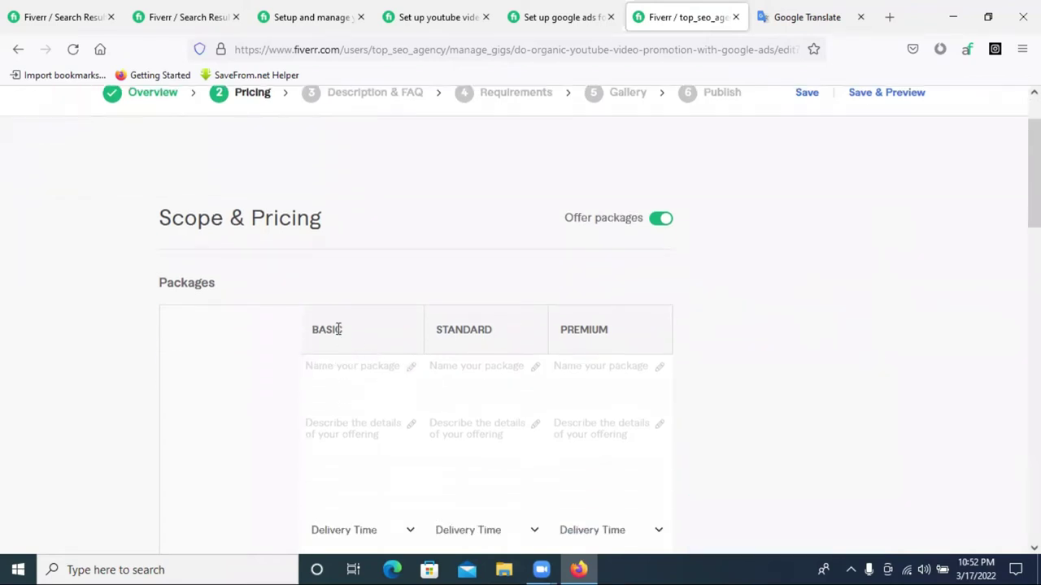
pyautogui.scroll(-3, 353, 342)
pyautogui.scroll(-4, 349, 341)
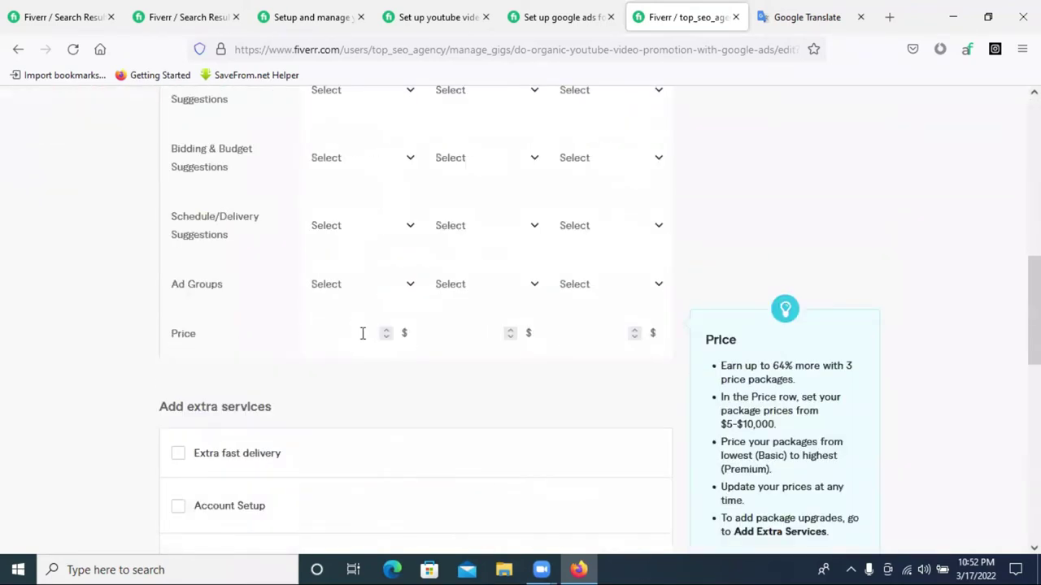
pyautogui.click(367, 332)
pyautogui.write('30')
# Name the Basic package "Basic YouTube Video Promotion", correcting the spelling of YouTube.
pyautogui.scroll(-2, 367, 340)
pyautogui.scroll(-1, 360, 335)
pyautogui.scroll(1, 446, 430)
pyautogui.scroll(4, 444, 430)
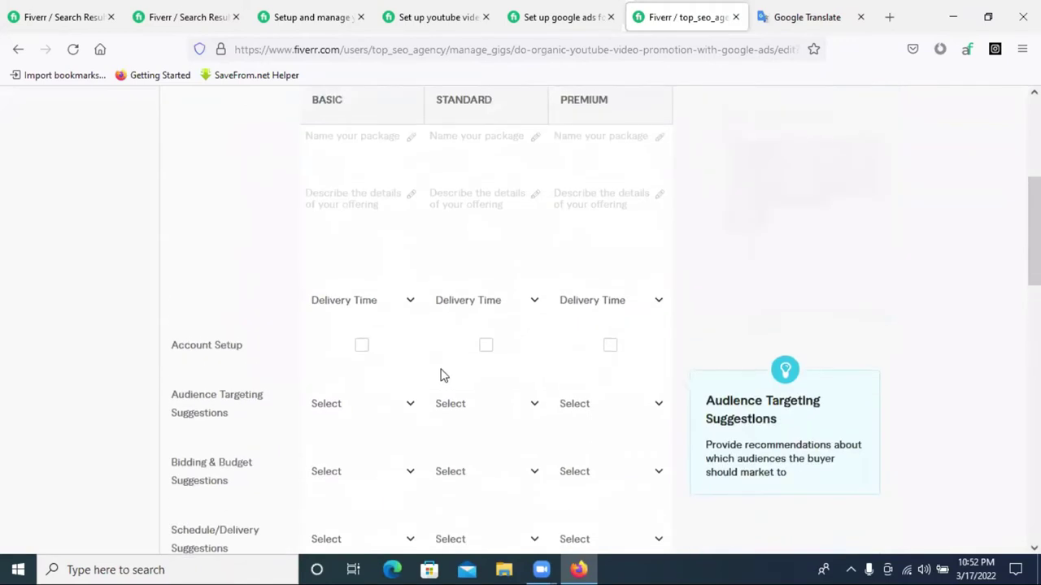
pyautogui.click(344, 220)
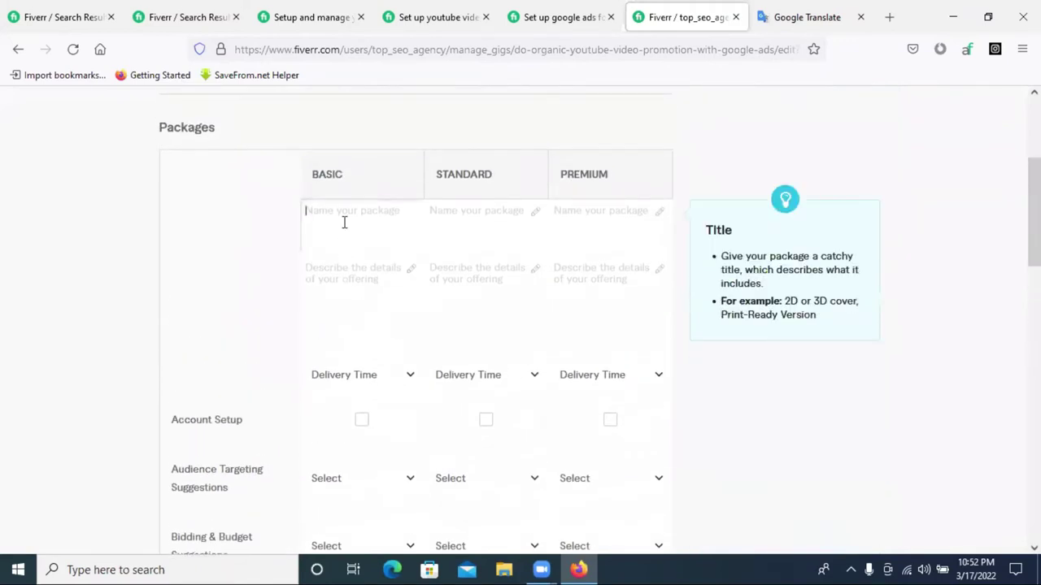
pyautogui.write('Basic Youtube')
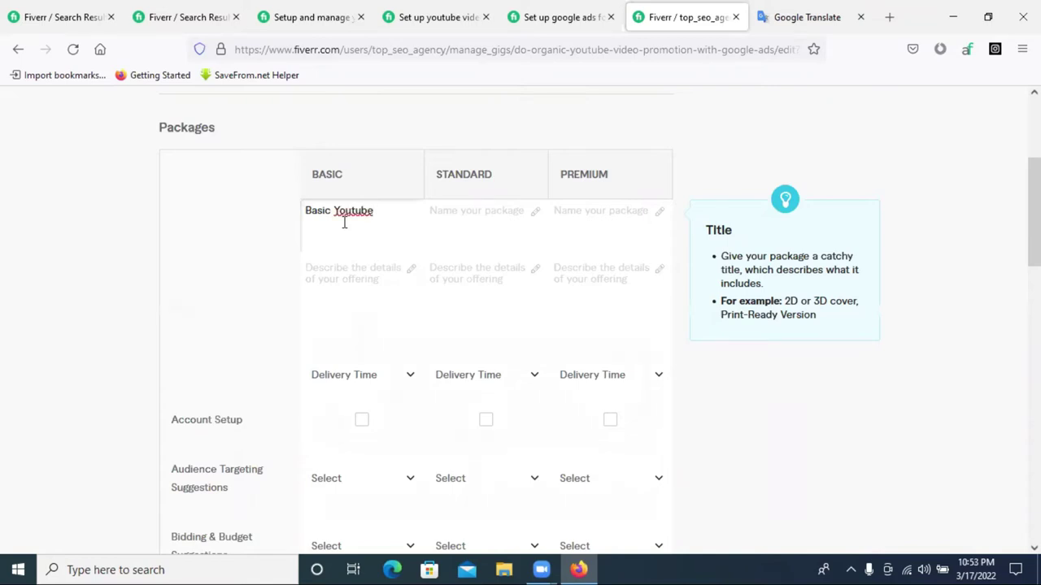
pyautogui.rightClick(353, 216)
pyautogui.click(384, 230)
pyautogui.write('Video Promot')
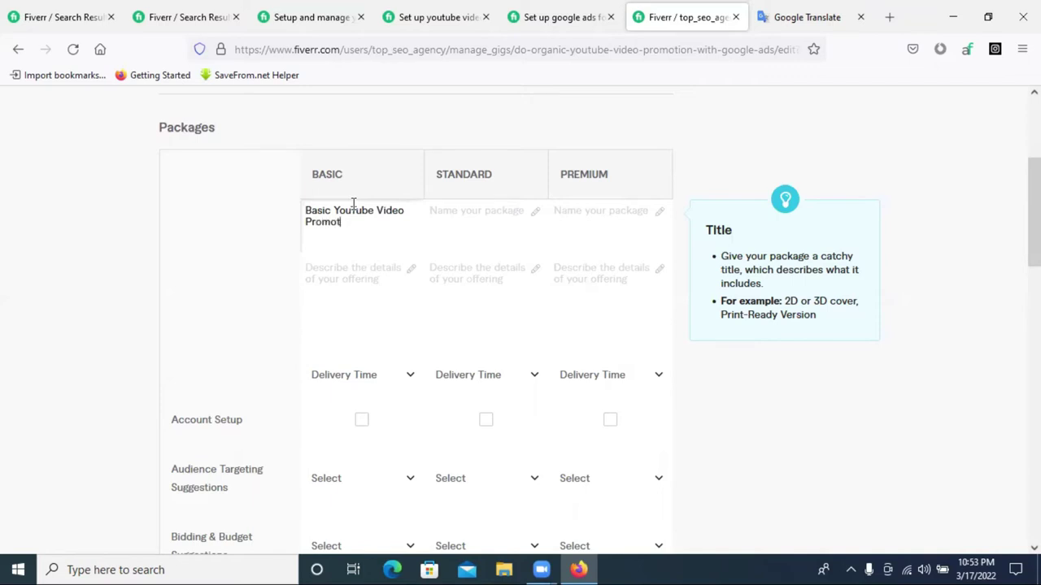
pyautogui.write('ion')
# Copy the Basic package's name into the name fields of the Standard and Premium packages.
pyautogui.tripleClick(363, 219)
pyautogui.hotkey('ctrl', 'c')
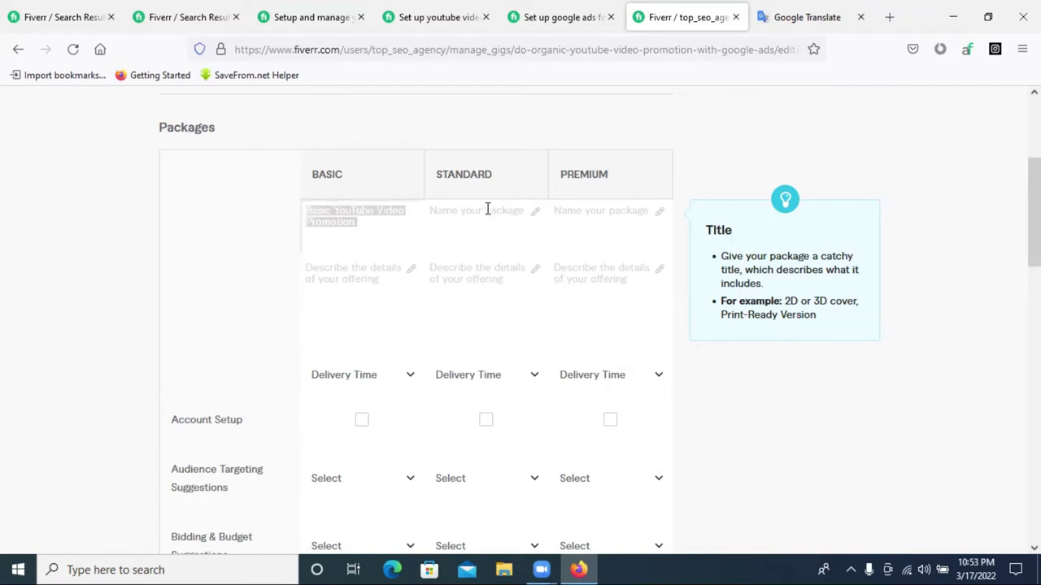
pyautogui.click(483, 209)
pyautogui.hotkey('ctrl', 'v')
pyautogui.click(618, 213)
pyautogui.hotkey('ctrl', 'v')
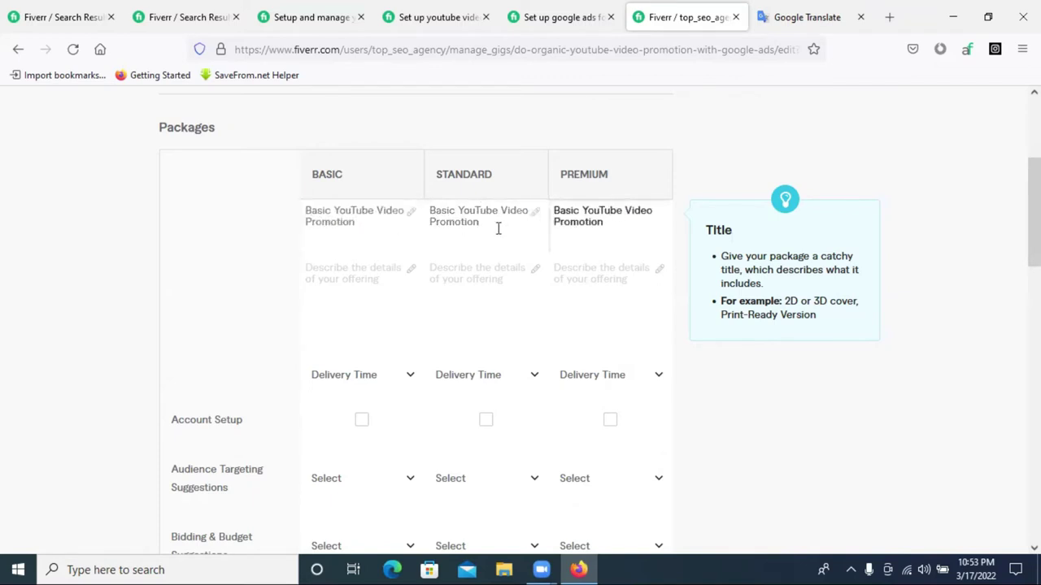
# Rename the Standard package "Best YouTube Video Promotion" and the Premium package "Pro YouTube Video Promotion".
pyautogui.moveTo(456, 213); pyautogui.dragTo(422, 213)
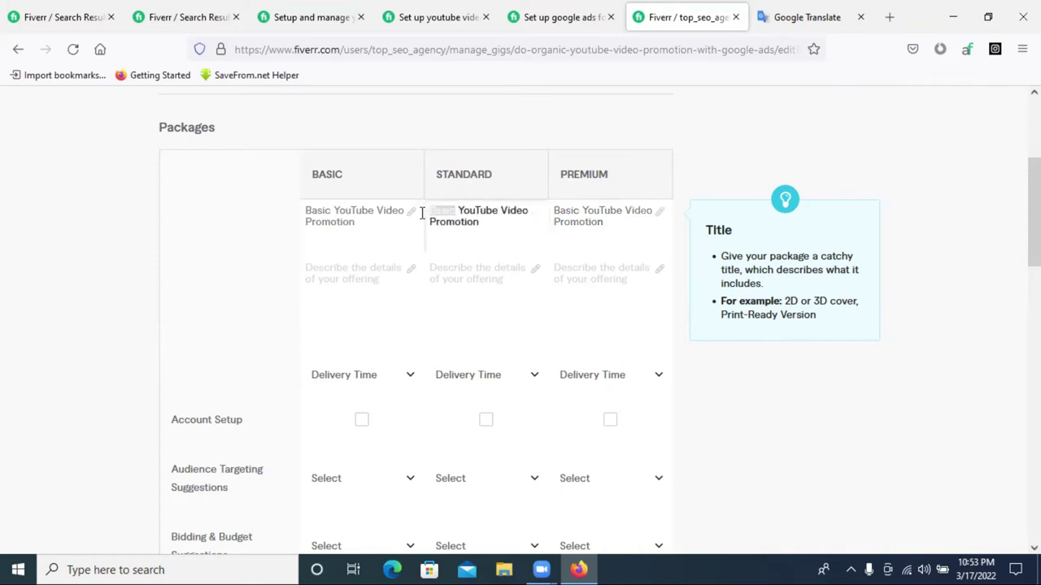
pyautogui.write('Best')
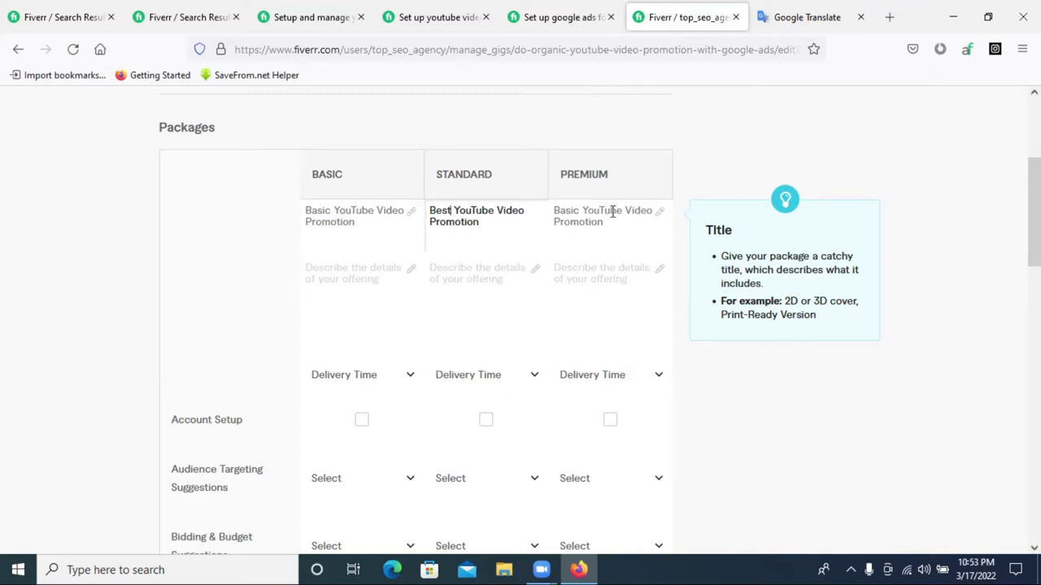
pyautogui.moveTo(582, 210); pyautogui.dragTo(552, 205)
pyautogui.write('Pro')
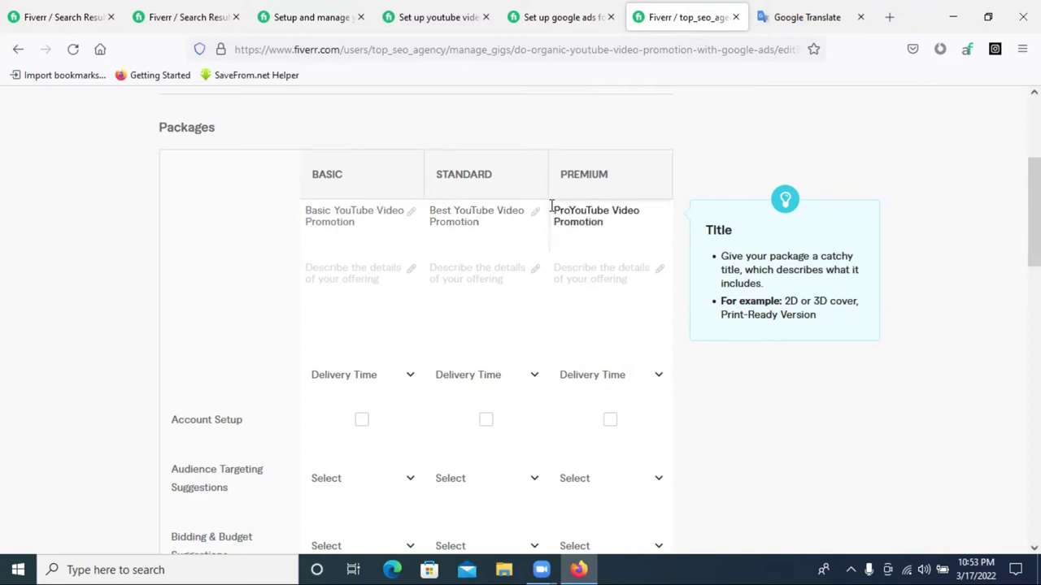
pyautogui.click(354, 283)
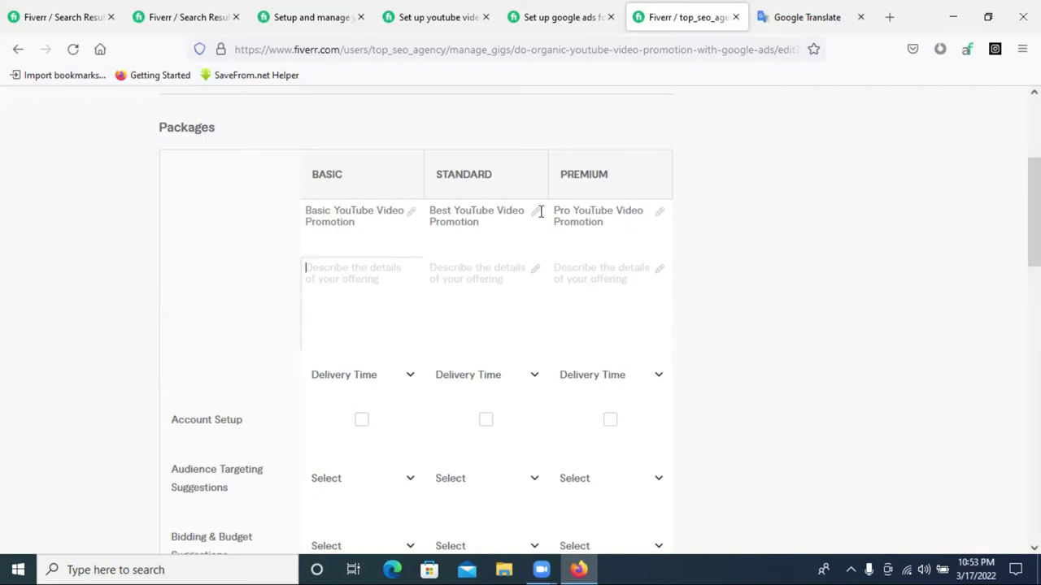
pyautogui.moveTo(367, 272)
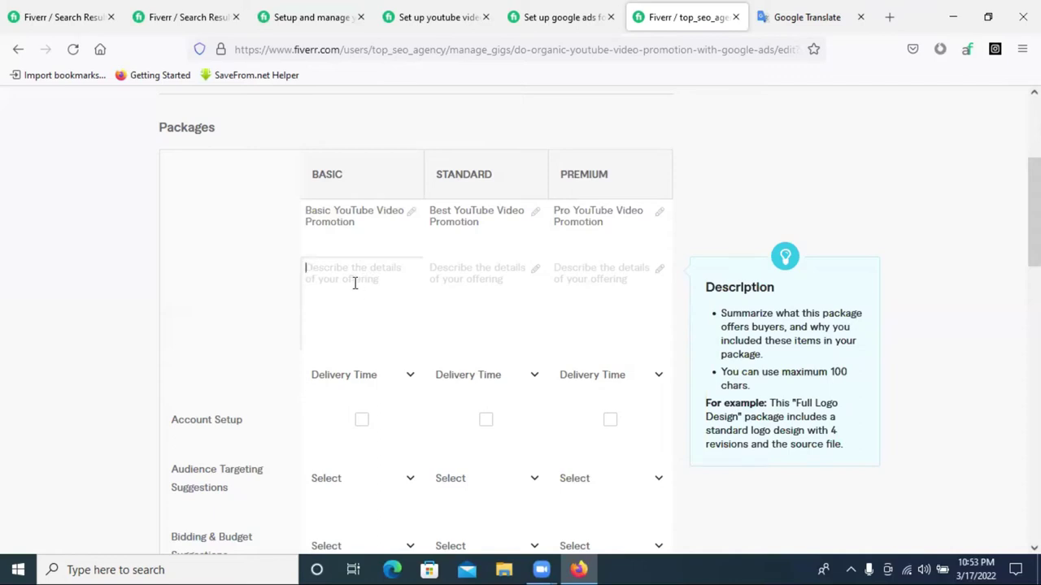
pyautogui.moveTo(363, 225)
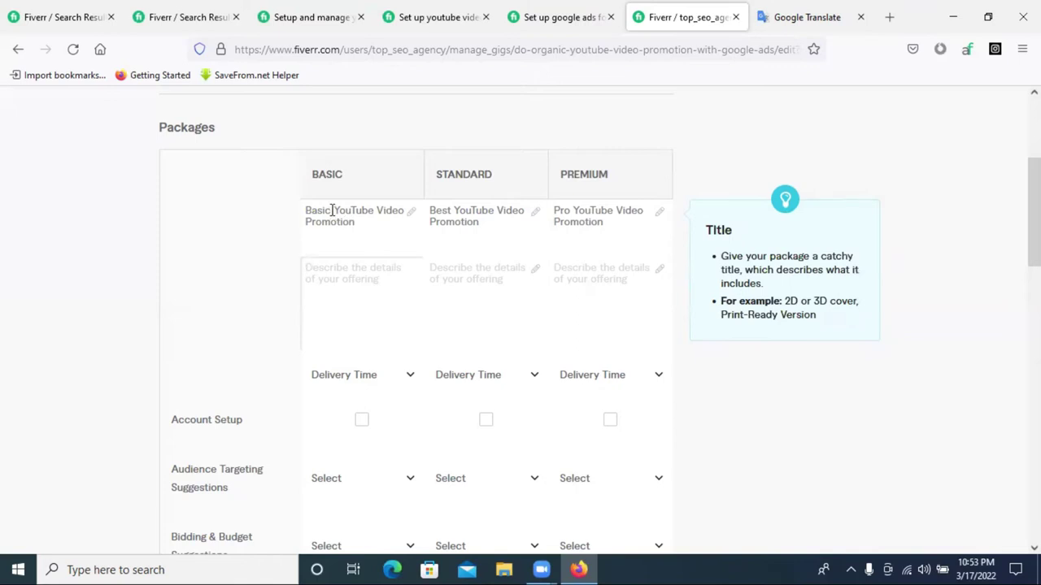
pyautogui.tripleClick(332, 210)
pyautogui.moveTo(364, 223); pyautogui.dragTo(344, 214)
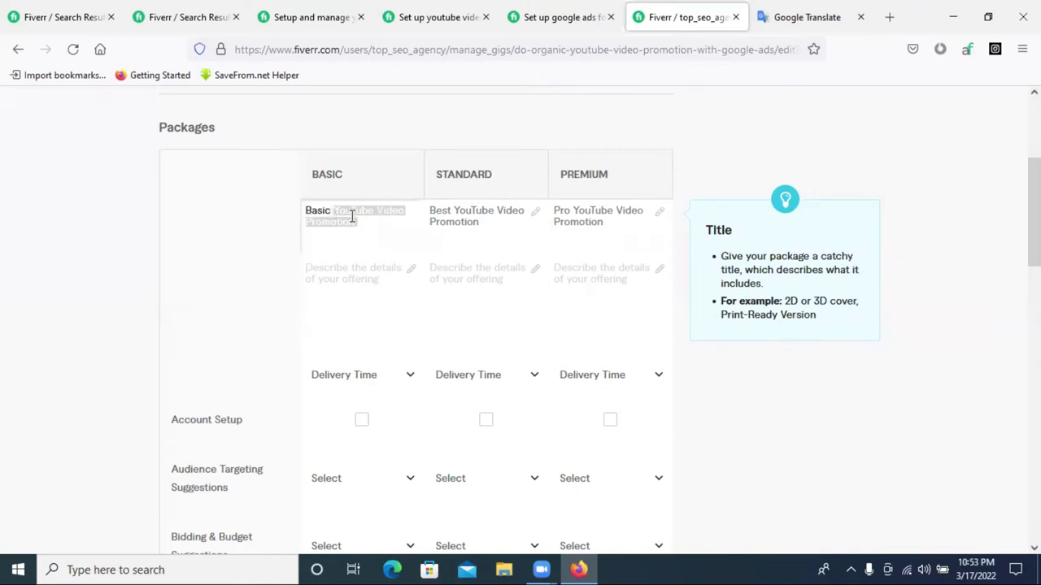
# Begin the Basic package description with "I will Setup and Manage Youtube".
pyautogui.click(354, 279)
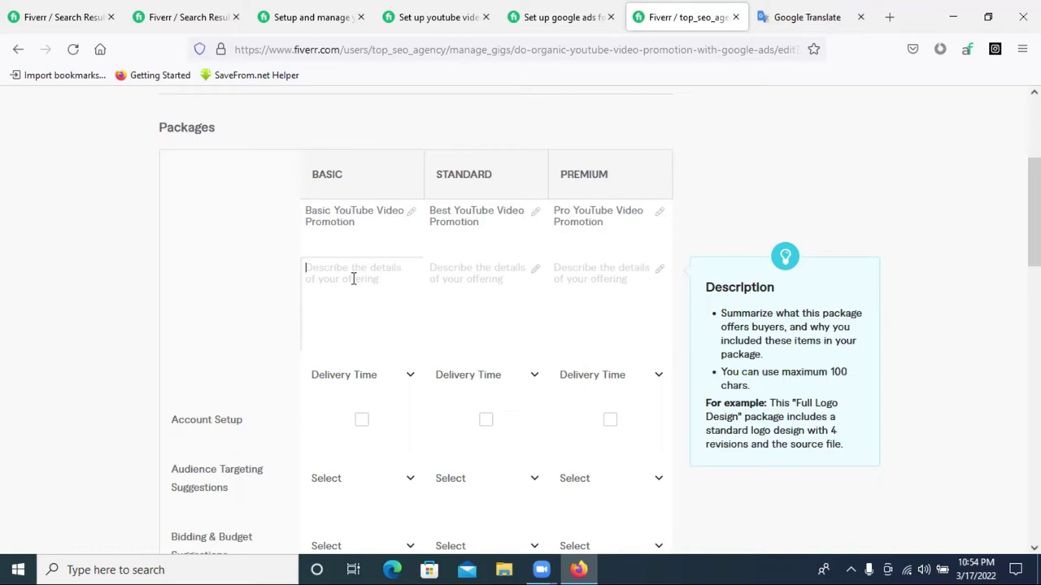
pyautogui.write('I will ')
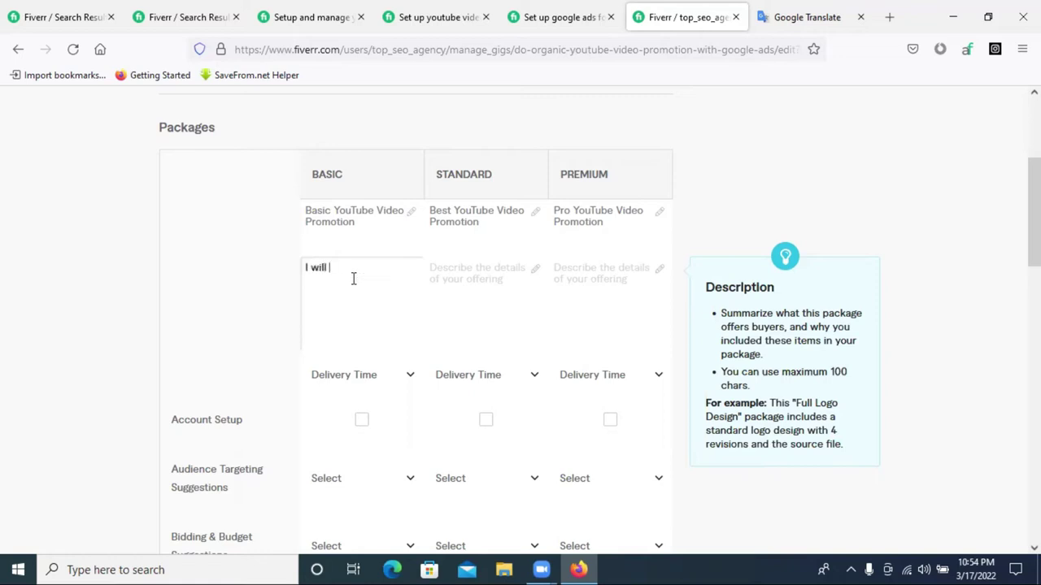
pyautogui.write('setup')
pyautogui.click(332, 269)
pyautogui.press('BackSpace')
pyautogui.write('Setup')
pyautogui.click(373, 270)
pyautogui.write('and Mnage')
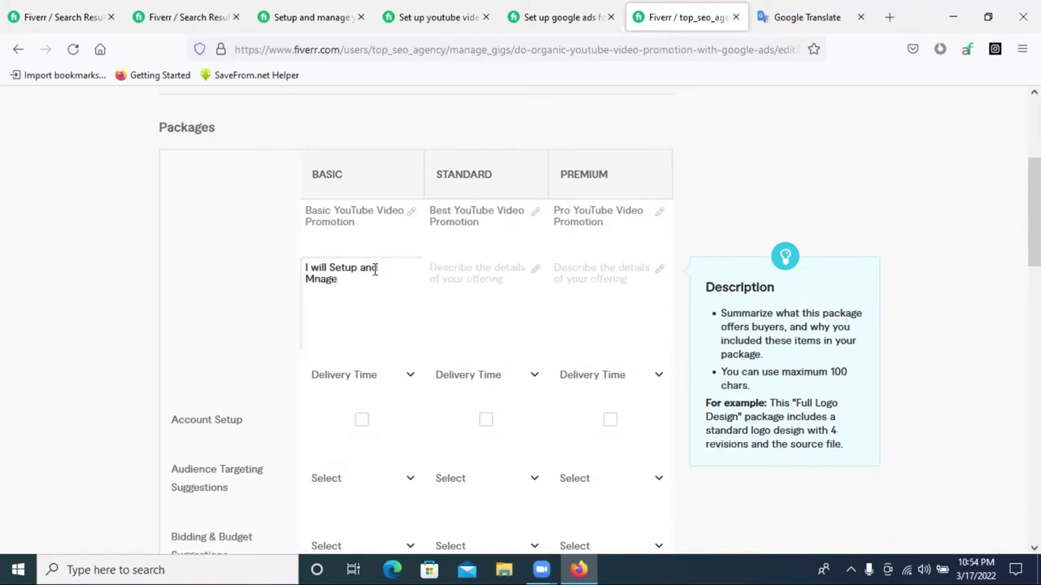
pyautogui.press('BackSpace')
pyautogui.press('BackSpace')
pyautogui.press('BackSpace')
pyautogui.press('BackSpace')
pyautogui.write('anage Youtube')
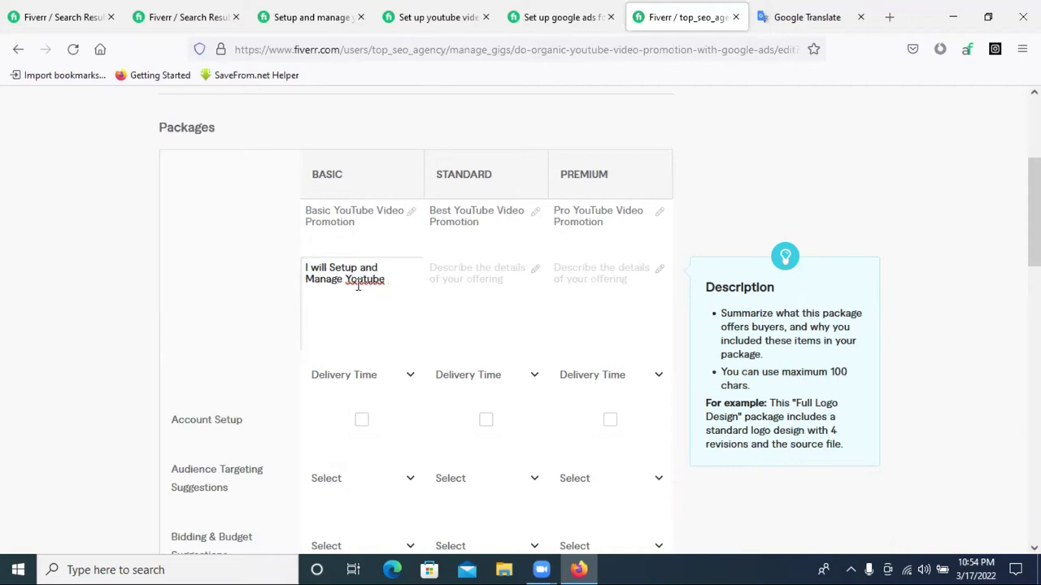
# Correct the spelling to "YouTube" and complete the Basic description with "ads Campaign for 3 days and Reach Real Audience with Google ads".
pyautogui.rightClick(357, 286)
pyautogui.click(379, 255)
pyautogui.write('ads Ca')
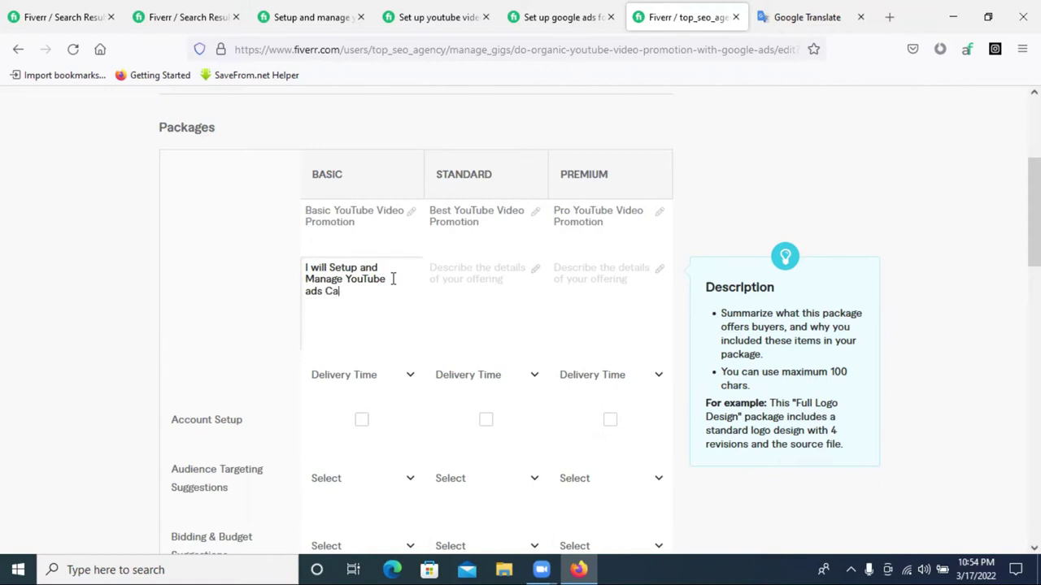
pyautogui.write('mpaign')
pyautogui.write('for')
pyautogui.write('3')
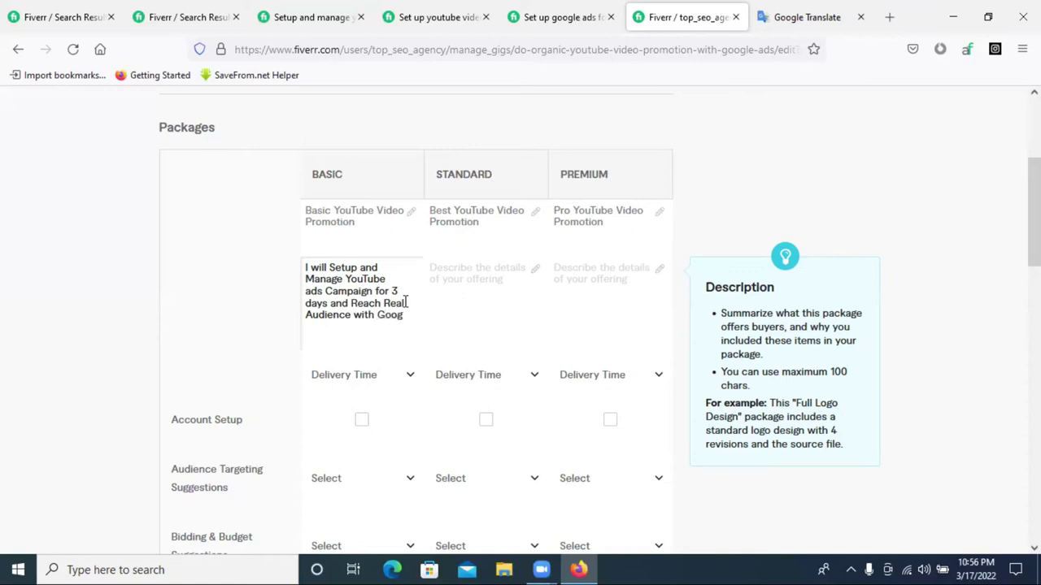
pyautogui.write('e ads')
# Copy the Basic package's description into the Standard and Premium descriptions.
pyautogui.tripleClick(350, 294)
pyautogui.click(406, 291)
pyautogui.click(440, 280)
pyautogui.hotkey('ctrl', 'v')
pyautogui.click(610, 277)
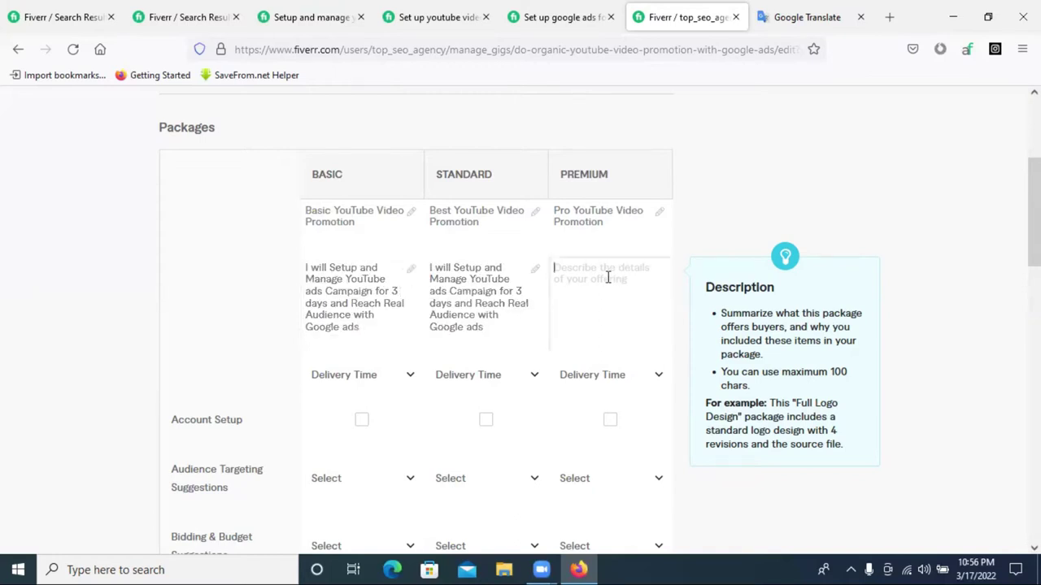
pyautogui.hotkey('ctrl', 'v')
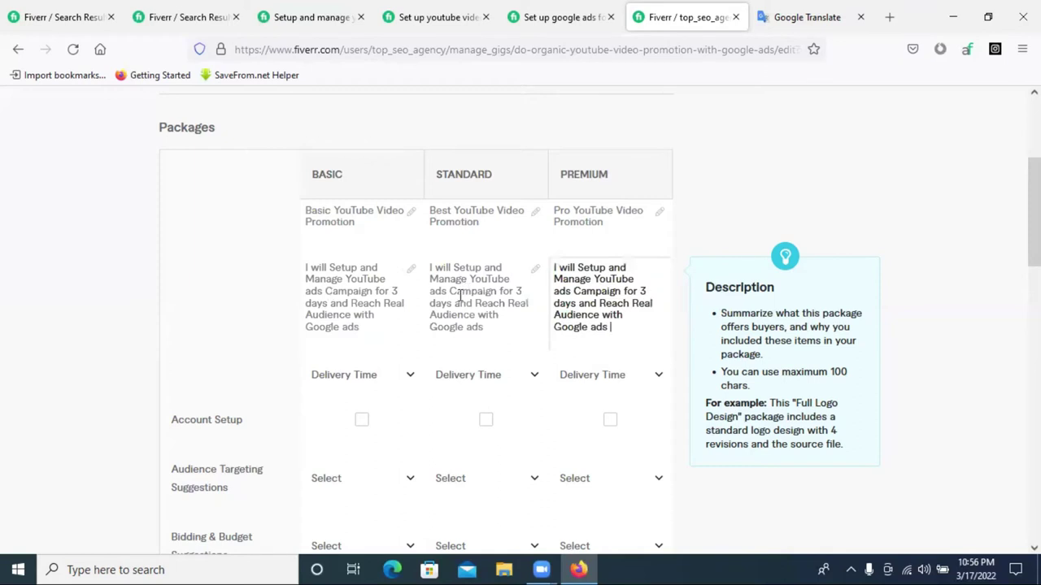
# Change the campaign duration in the descriptions to 7 days for Standard and 14 days for Premium.
pyautogui.click(515, 290)
pyautogui.write('7')
pyautogui.click(643, 290)
# Set the delivery time to 3 days for the Basic package and 7 days for the Standard package.
pyautogui.scroll(-2, 387, 309)
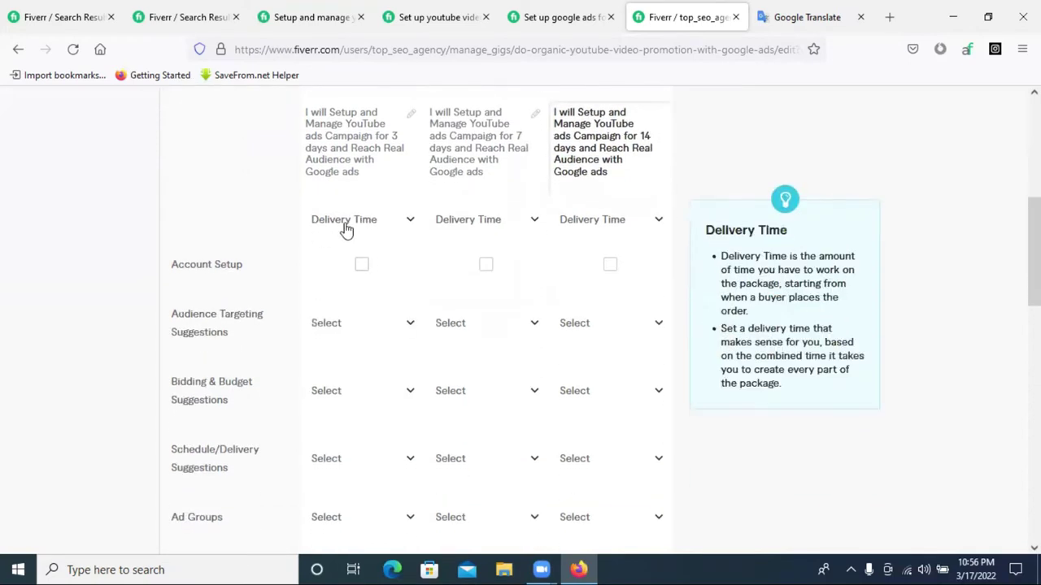
pyautogui.click(338, 227)
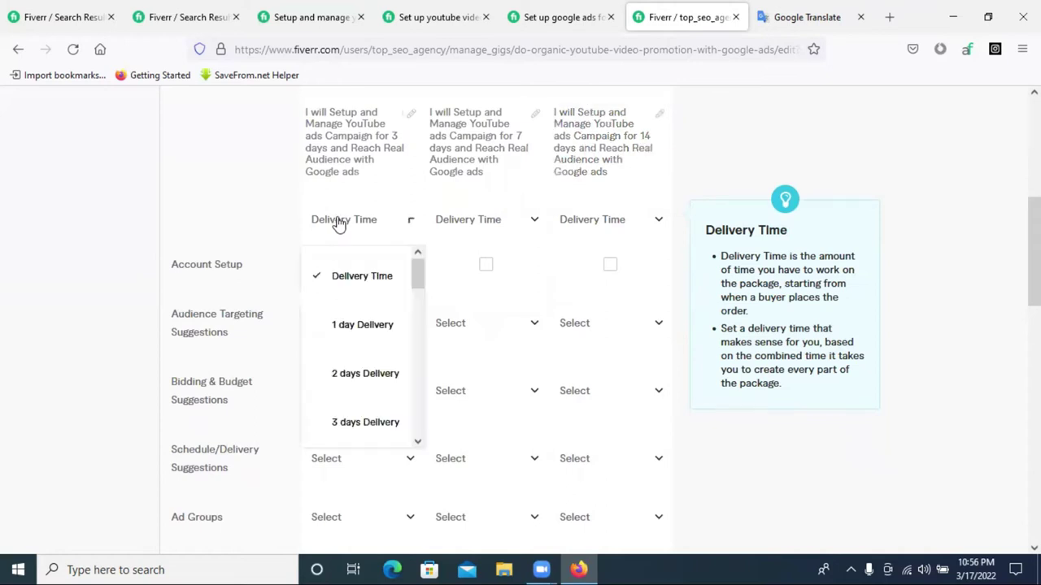
pyautogui.click(351, 436)
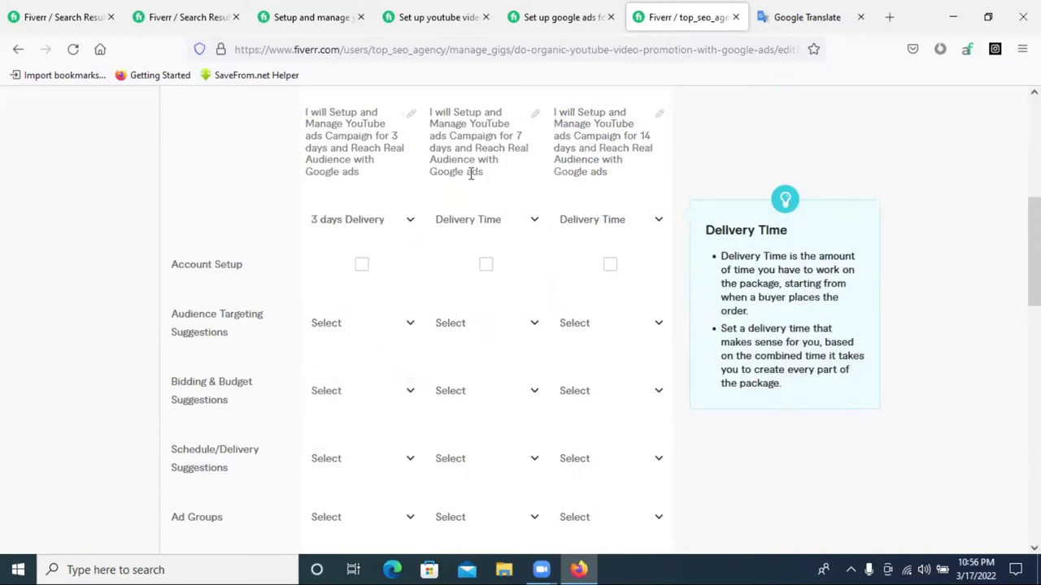
pyautogui.click(495, 226)
pyautogui.scroll(-4, 498, 399)
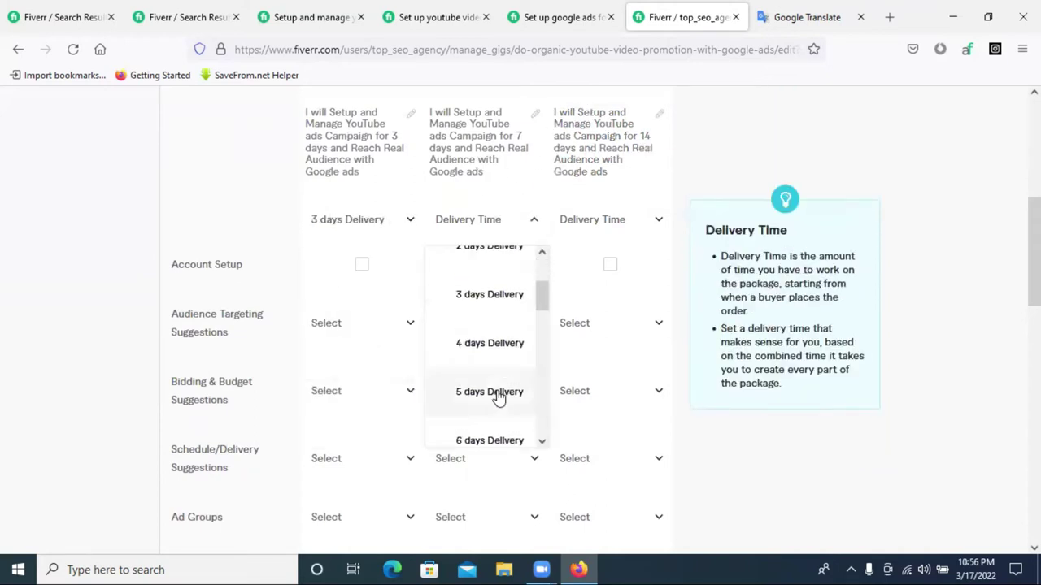
pyautogui.click(569, 250)
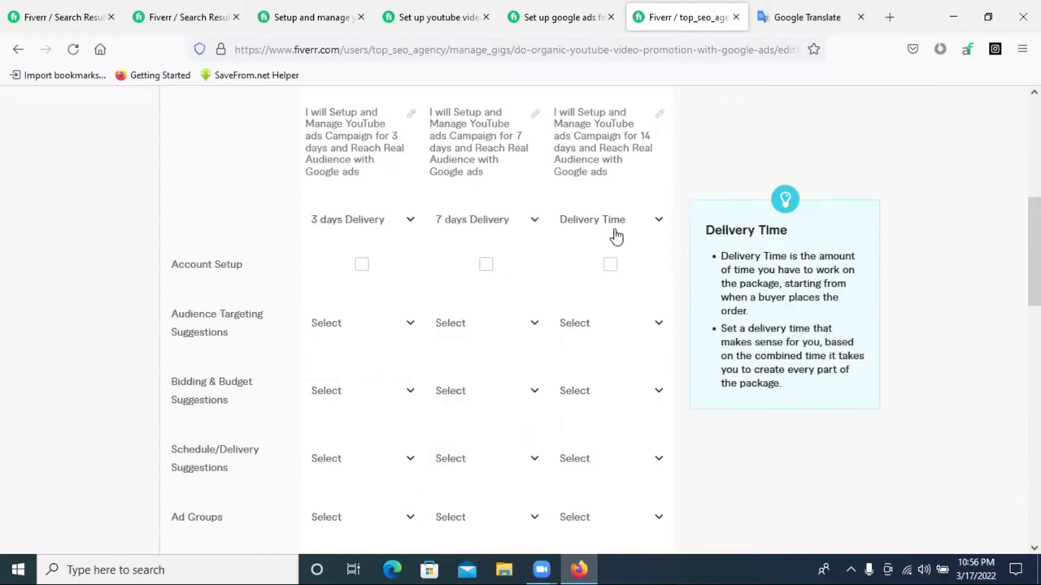
# Set the Premium package's delivery time to 14 days and include Account Setup in all three packages.
pyautogui.click(613, 232)
pyautogui.scroll(-3, 620, 372)
pyautogui.scroll(-5, 621, 390)
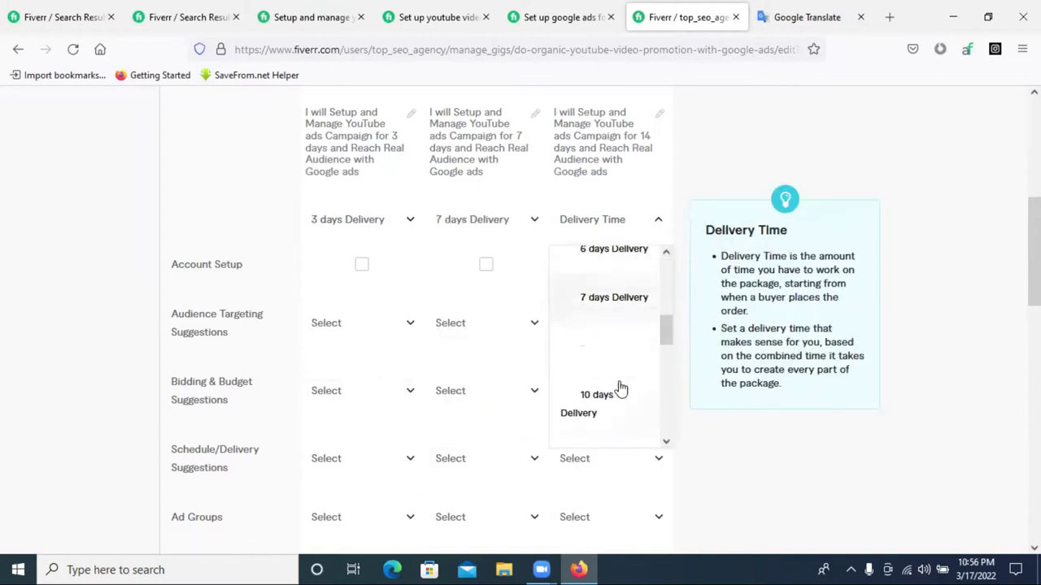
pyautogui.click(586, 294)
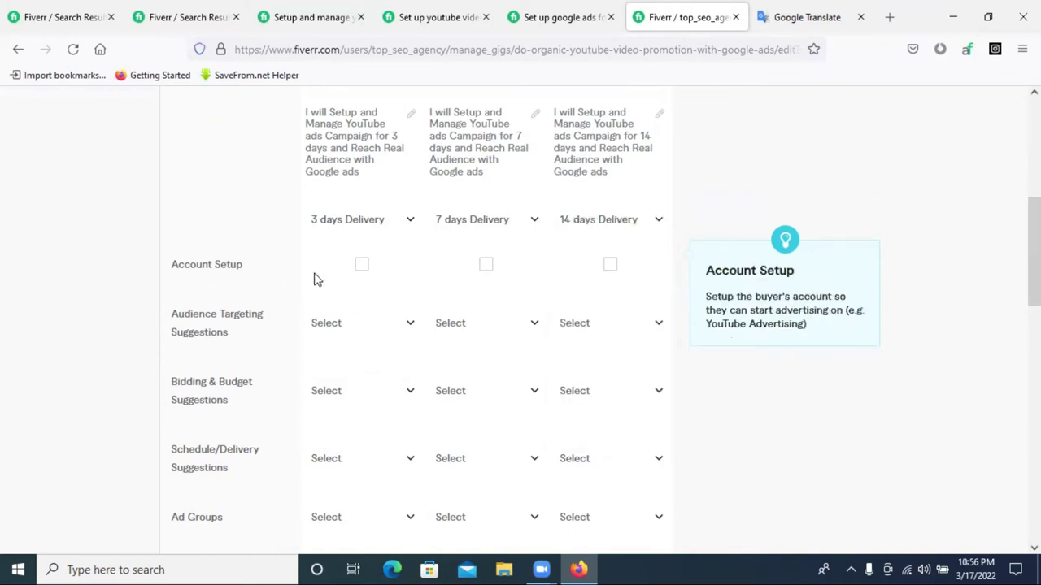
pyautogui.click(364, 266)
pyautogui.click(486, 269)
# Examine what the packages of the three competing YouTube ads gigs include, expanding the Google ads gig's Starter package inclusions.
pyautogui.click(321, 16)
pyautogui.scroll(3, 769, 241)
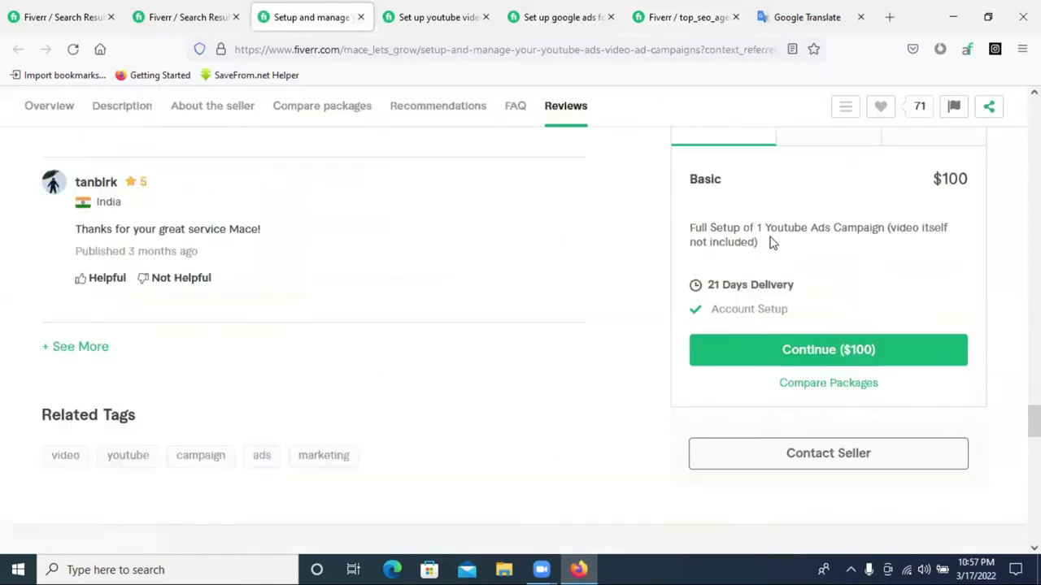
pyautogui.click(829, 192)
pyautogui.click(964, 188)
pyautogui.moveTo(722, 360); pyautogui.dragTo(786, 360)
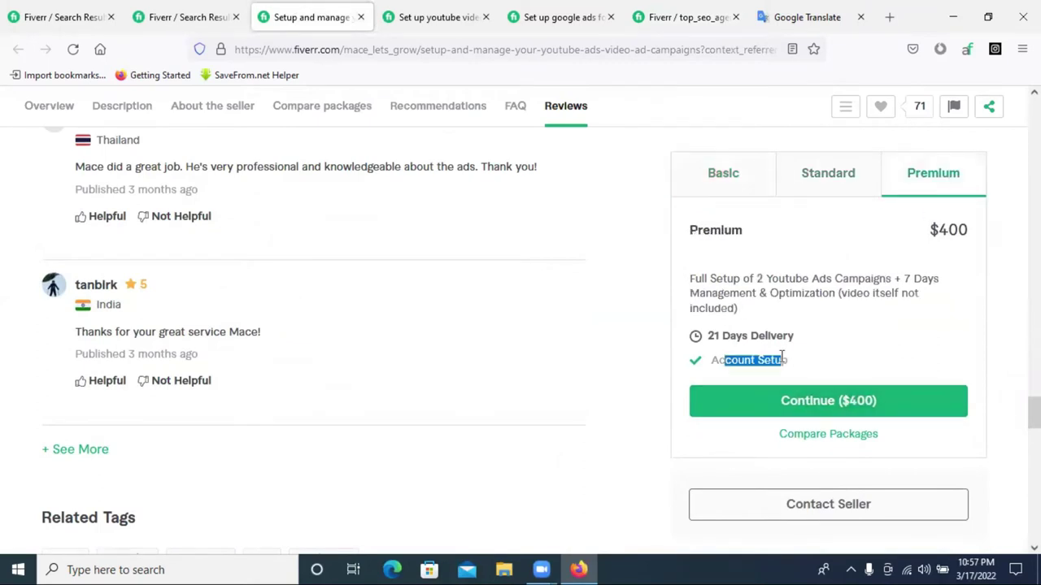
pyautogui.click(475, 13)
pyautogui.scroll(4, 764, 268)
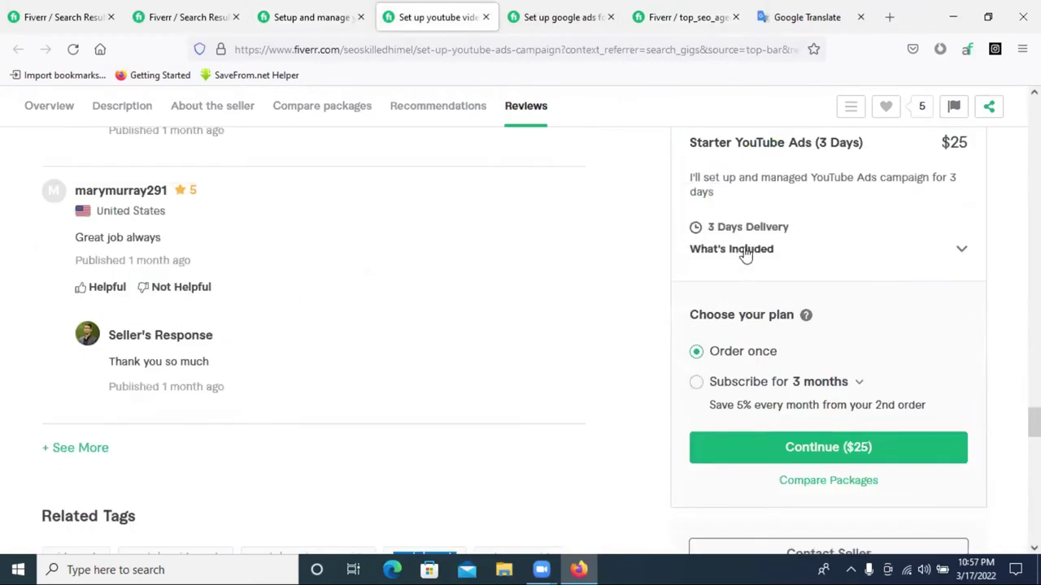
pyautogui.scroll(1, 752, 281)
pyautogui.click(561, 17)
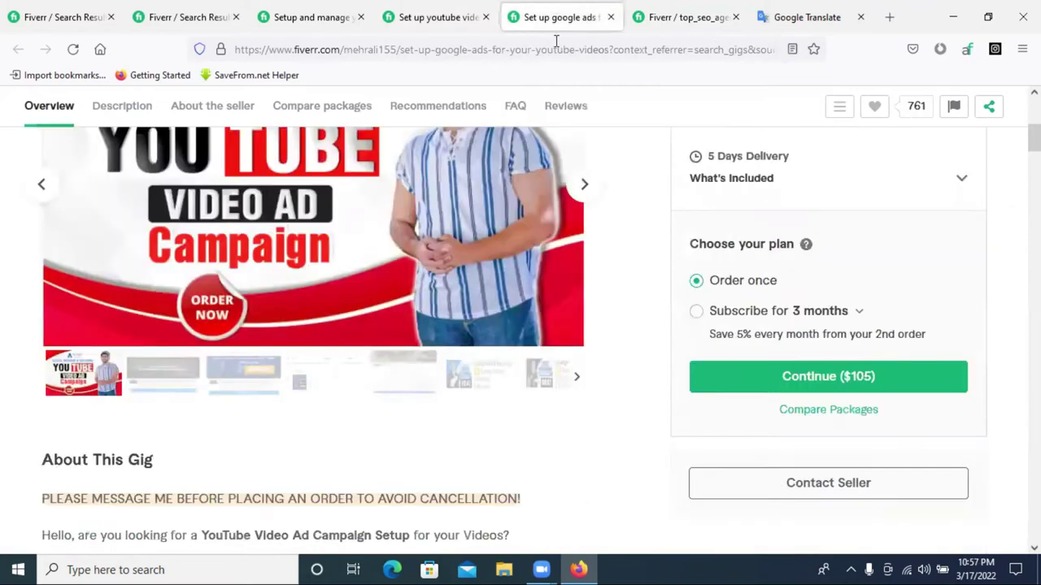
pyautogui.scroll(2, 822, 269)
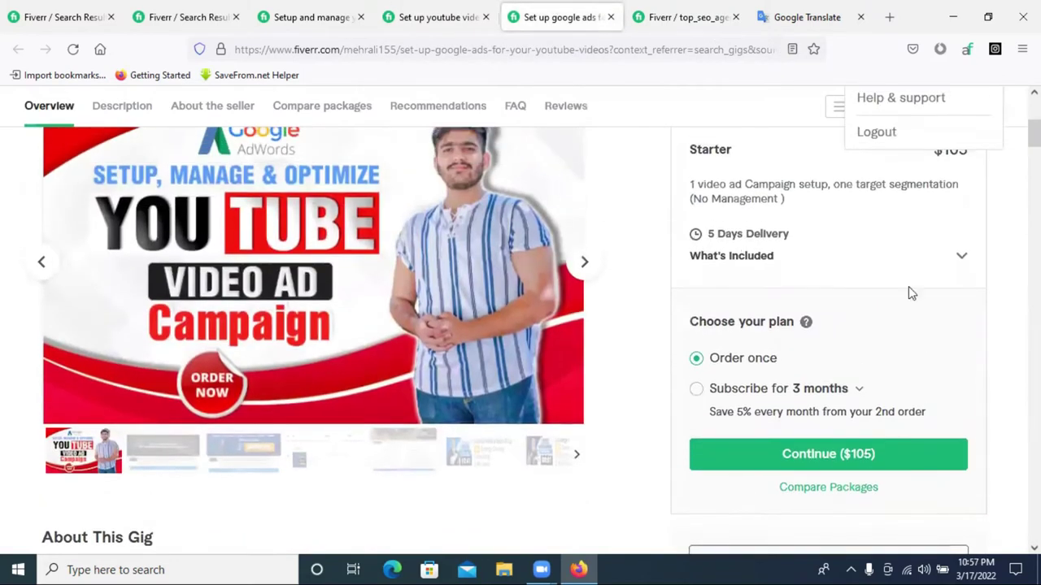
pyautogui.click(964, 259)
pyautogui.moveTo(704, 278); pyautogui.dragTo(767, 344)
pyautogui.click(894, 349)
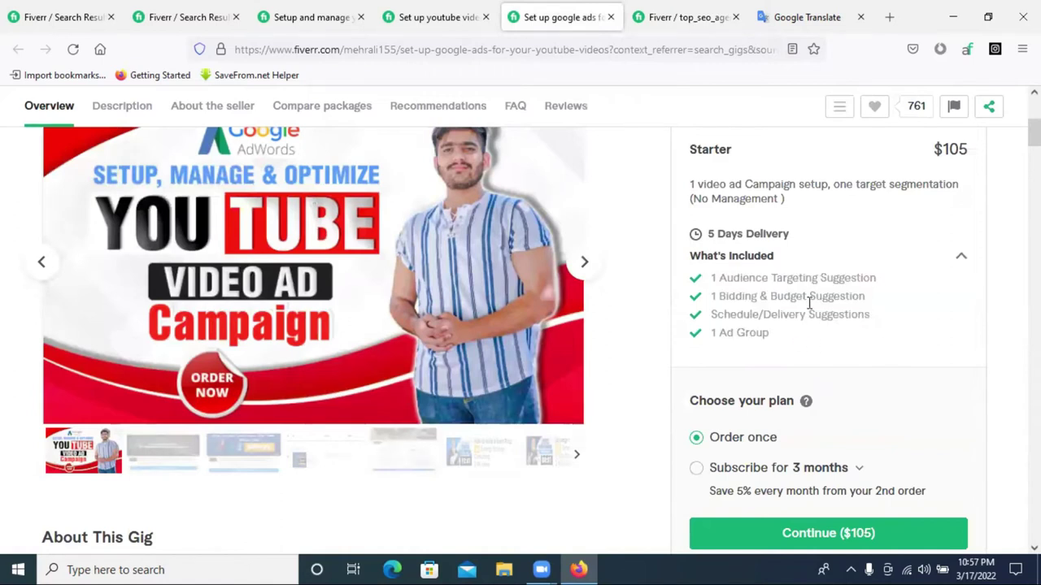
# Using the competing Google ads gig's packages as reference, set Audience Targeting Suggestions to 1 for Basic and 3 for Standard.
pyautogui.click(683, 15)
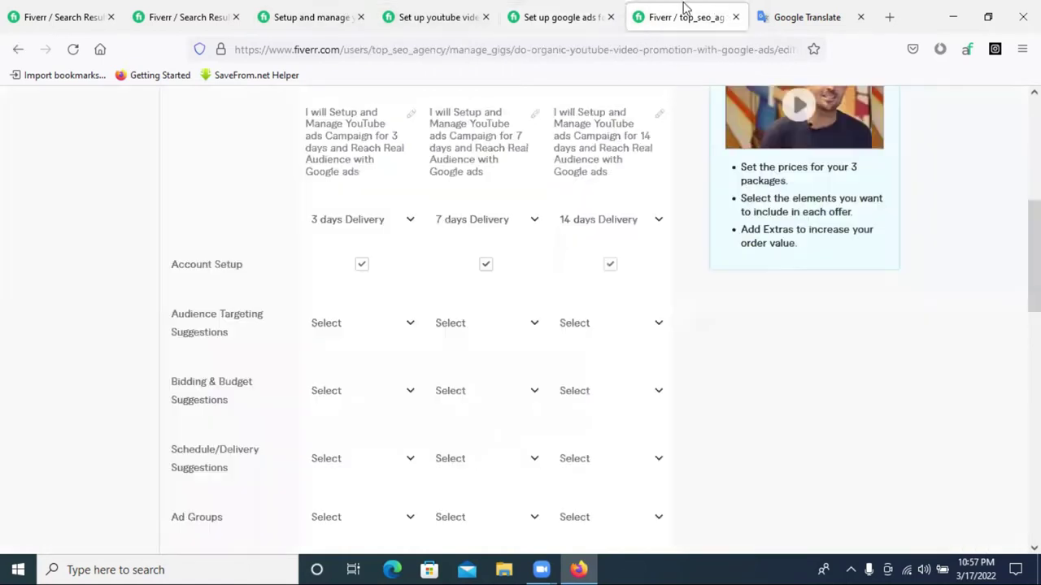
pyautogui.click(370, 335)
pyautogui.click(390, 318)
pyautogui.click(346, 332)
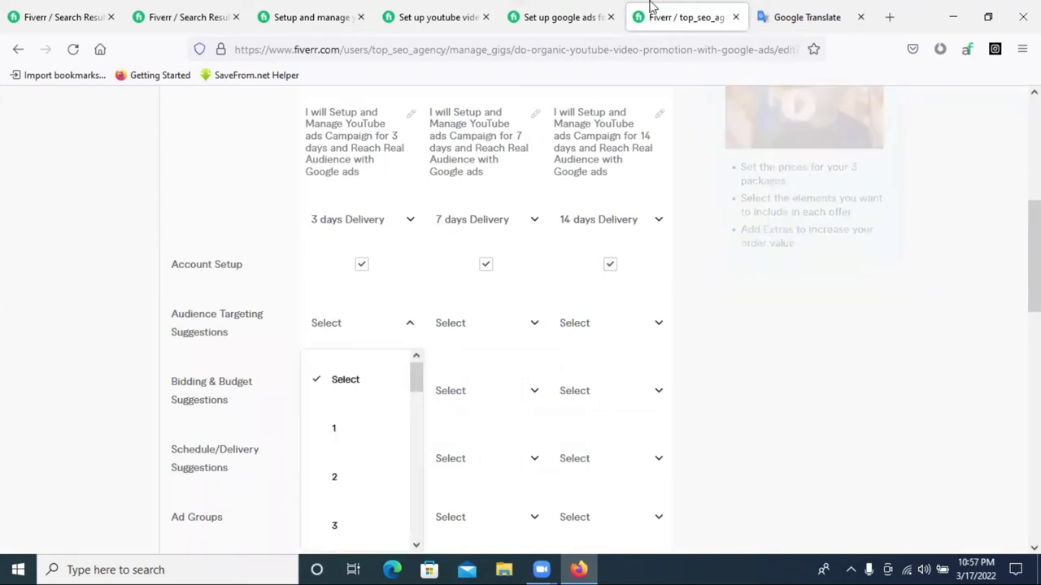
pyautogui.click(561, 17)
pyautogui.scroll(3, 862, 276)
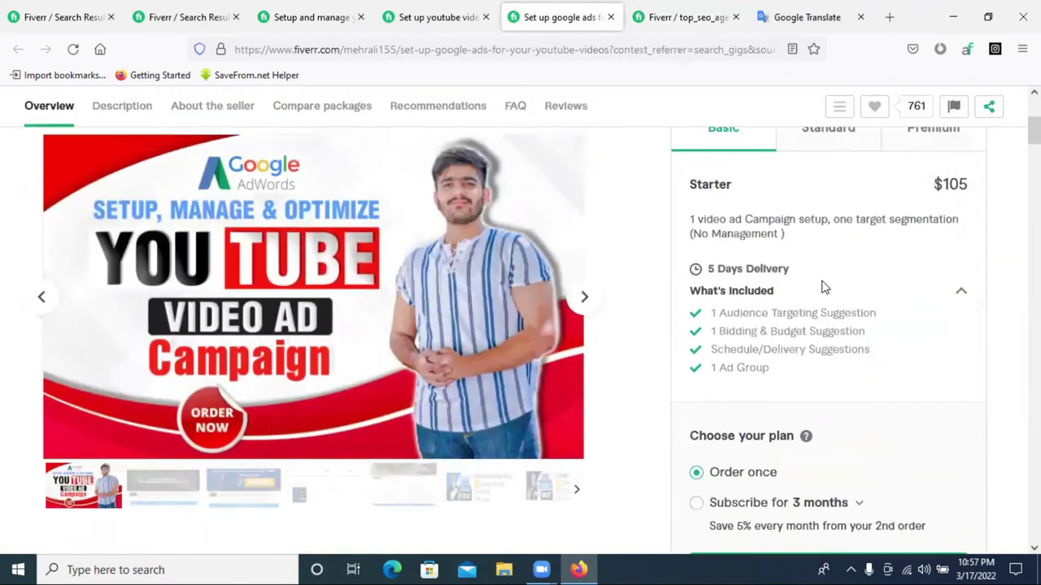
pyautogui.click(831, 189)
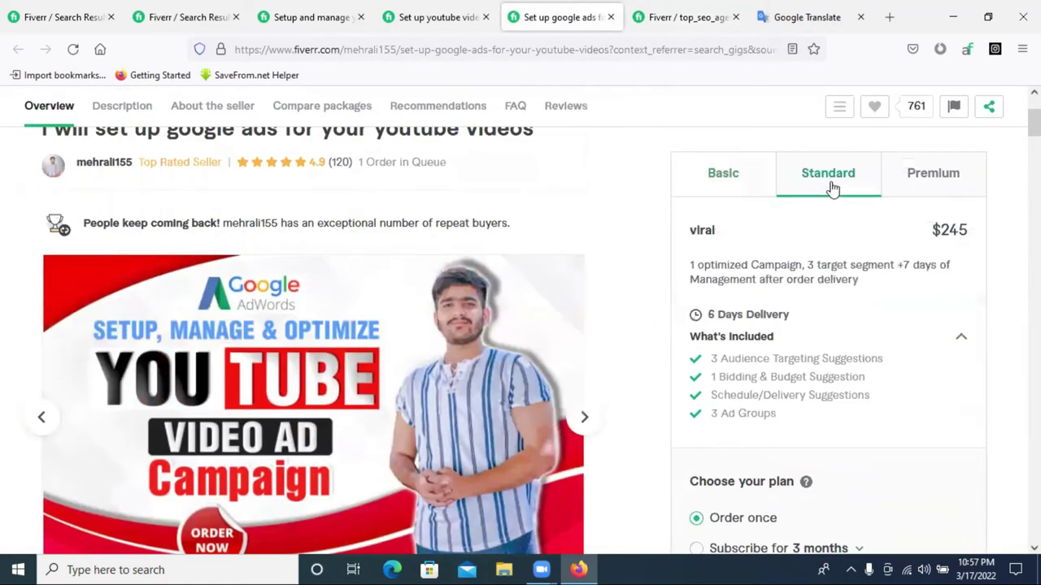
pyautogui.click(920, 175)
pyautogui.click(667, 16)
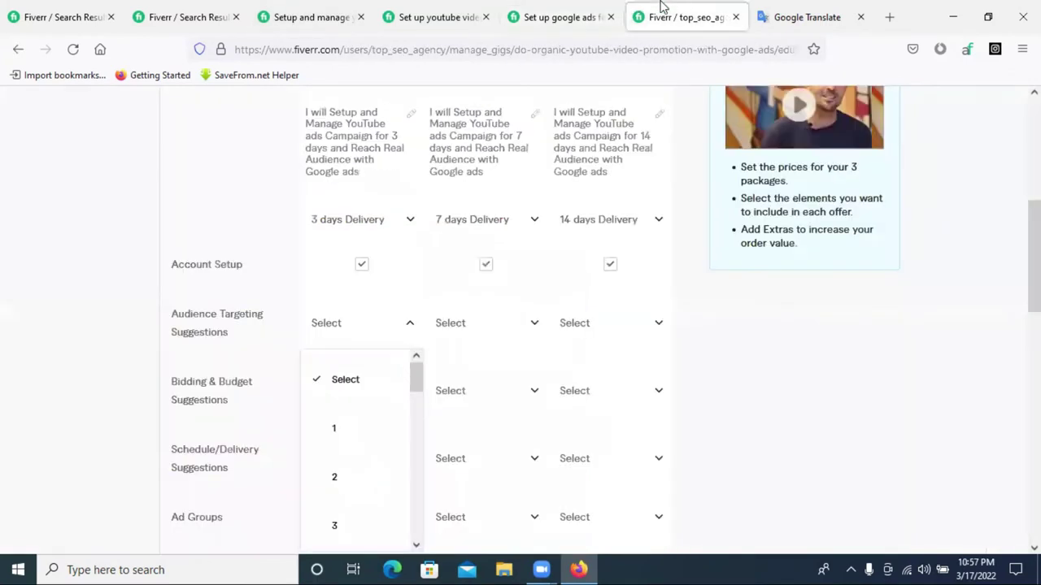
pyautogui.click(335, 439)
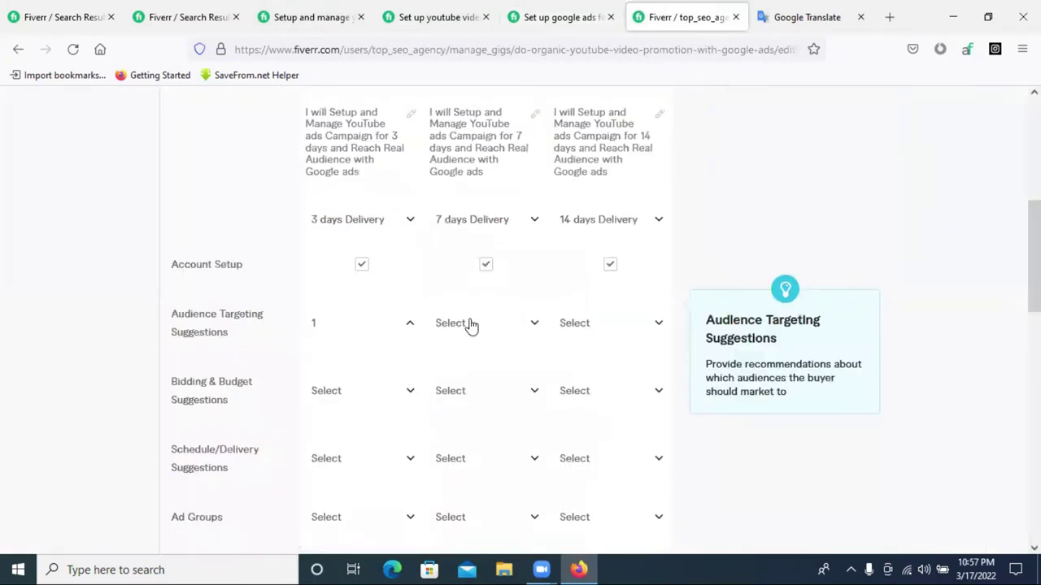
pyautogui.click(465, 327)
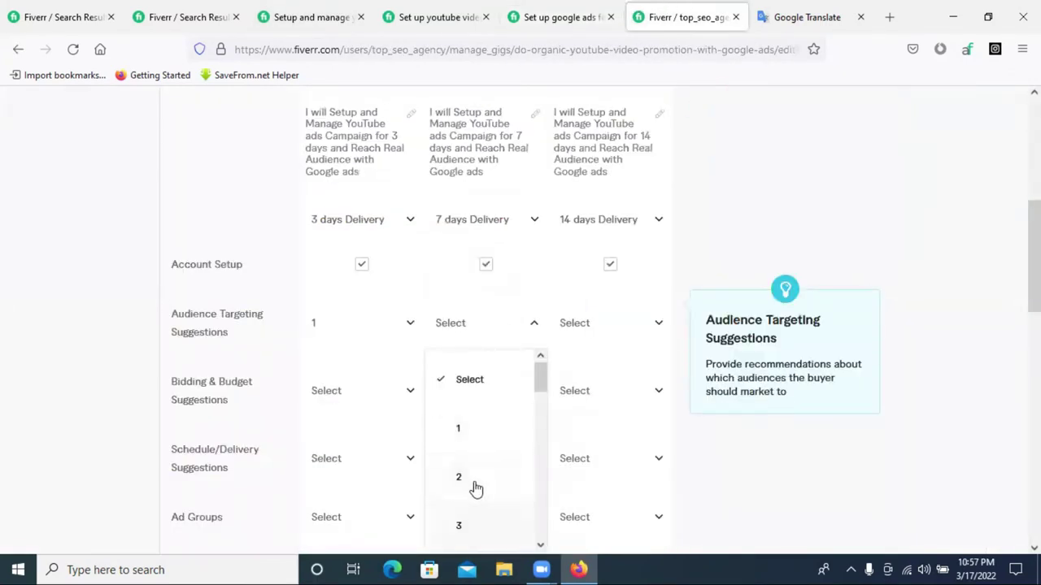
pyautogui.click(467, 525)
# Set the Premium package's Audience Targeting Suggestions to 7.
pyautogui.scroll(-1, 589, 390)
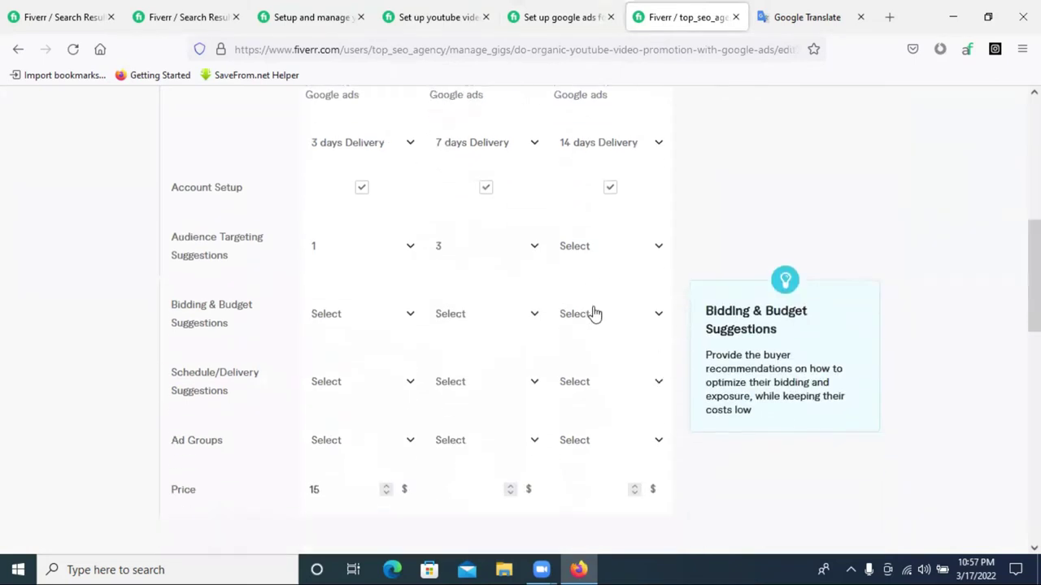
pyautogui.click(587, 246)
pyautogui.scroll(-4, 602, 416)
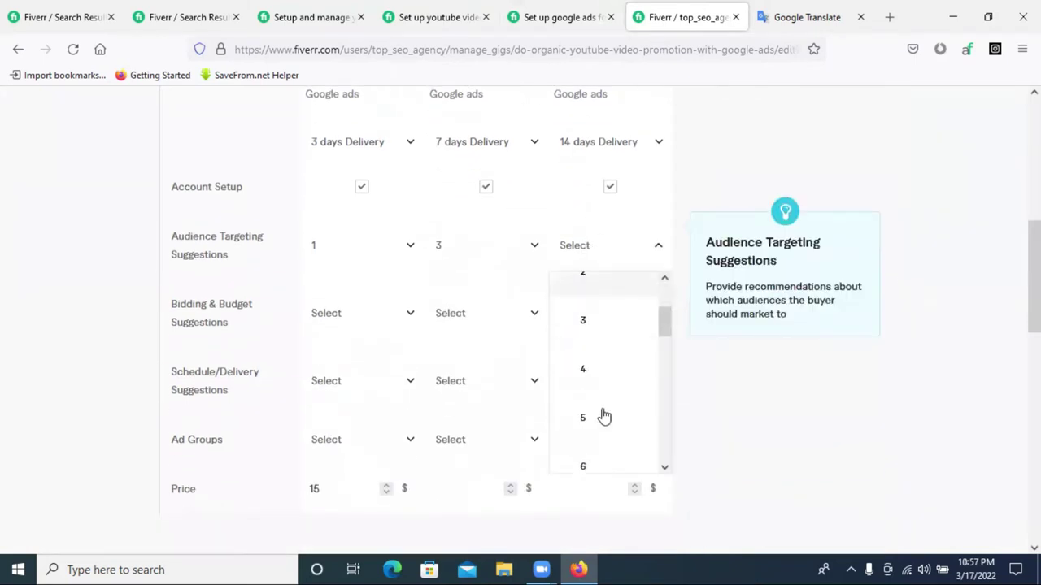
pyautogui.click(584, 452)
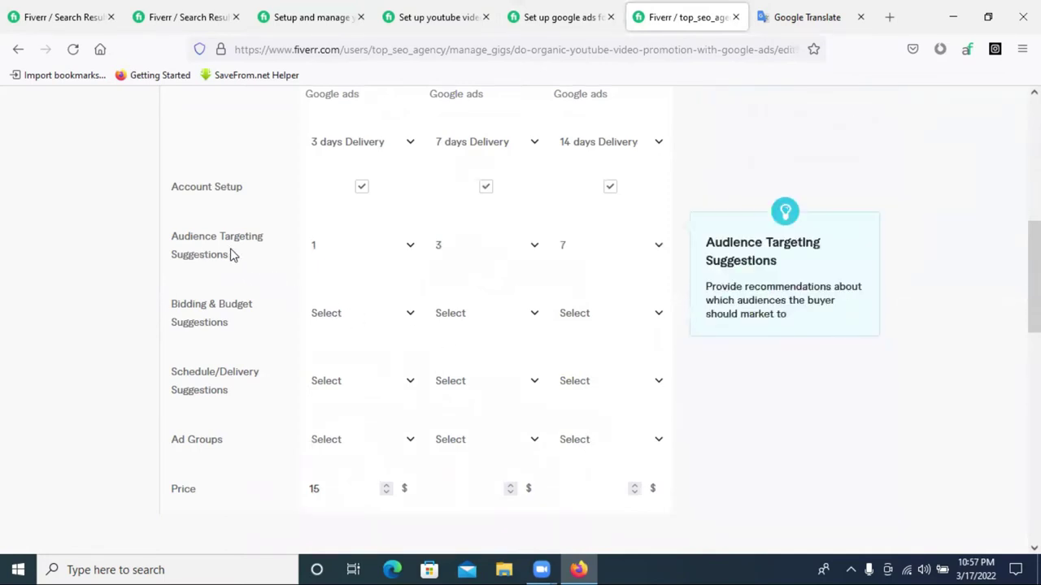
# Change the Premium package's Audience Targeting Suggestions to 5.
pyautogui.click(599, 246)
pyautogui.scroll(-3, 585, 408)
pyautogui.scroll(2, 589, 415)
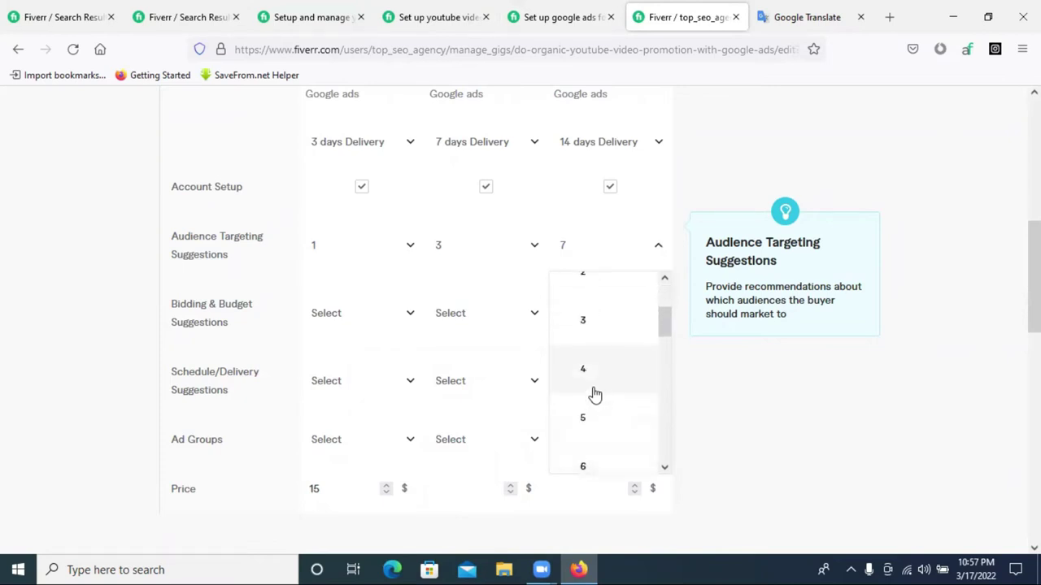
pyautogui.click(589, 419)
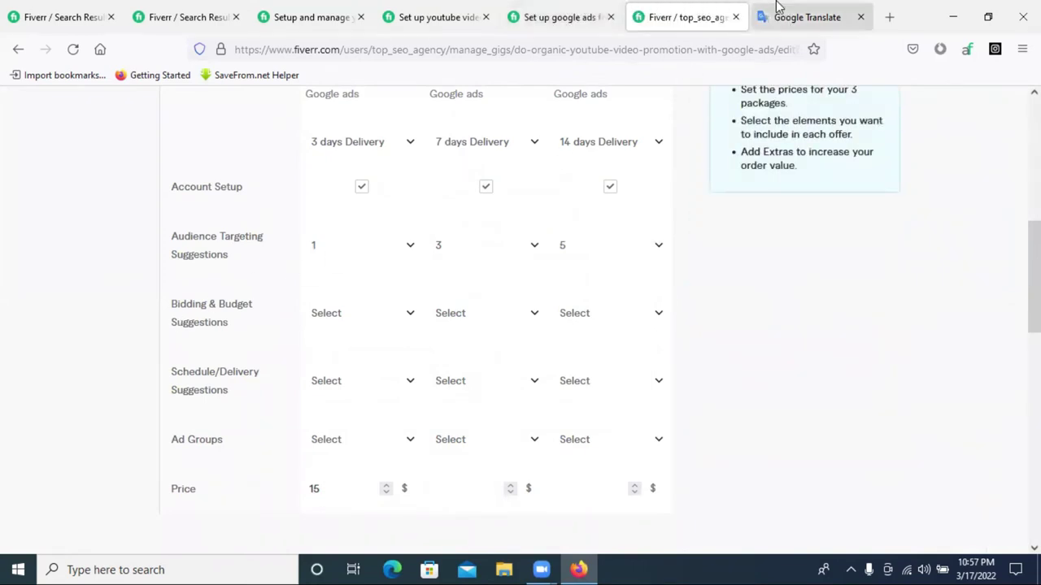
# Consult the competing Google ads gig's three packages and set Bidding & Budget Suggestions to 1 for Basic, 2 for Standard and 6 for Premium.
pyautogui.click(550, 8)
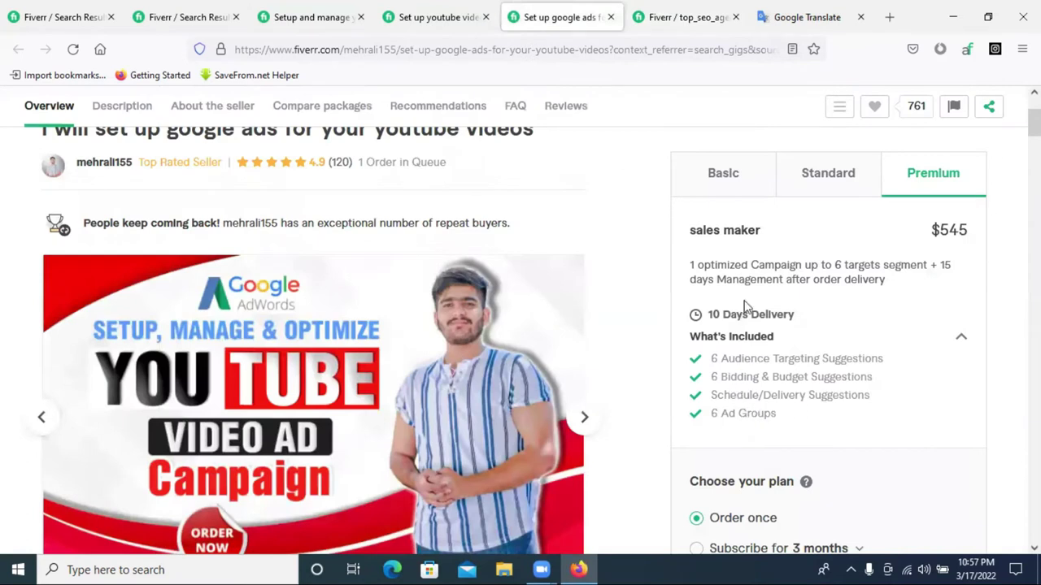
pyautogui.click(747, 172)
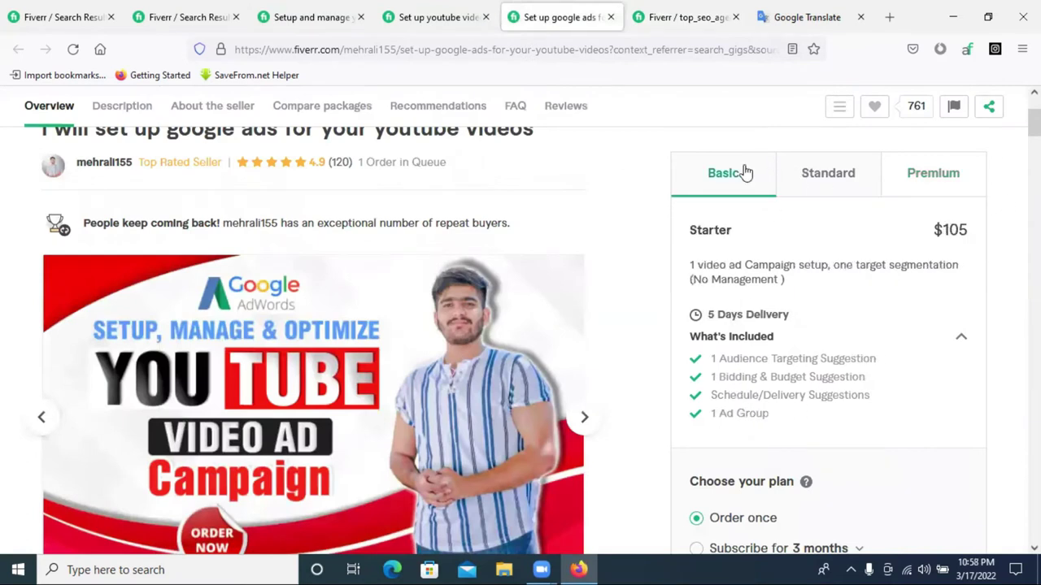
pyautogui.click(811, 176)
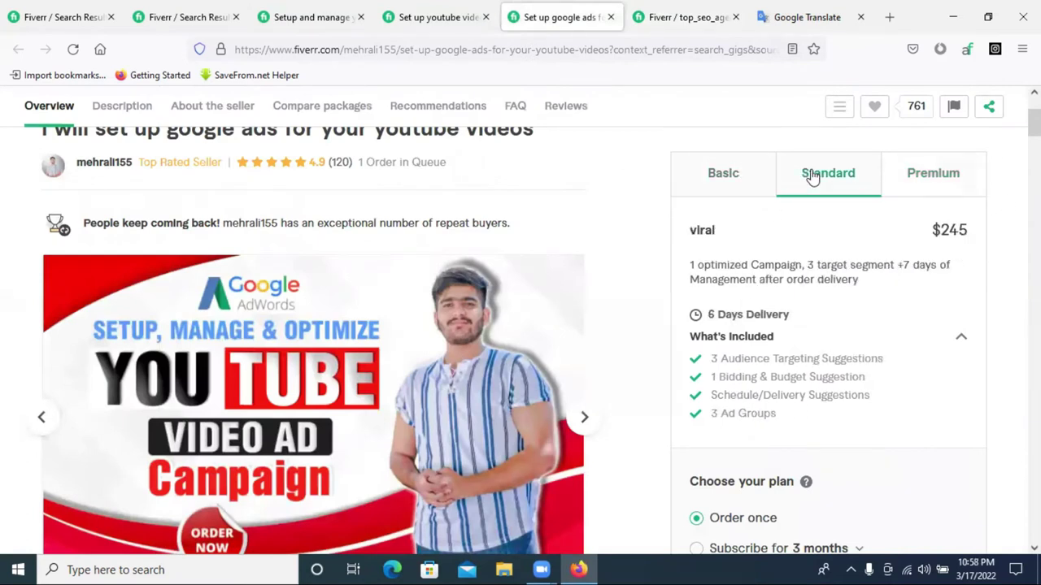
pyautogui.click(915, 172)
pyautogui.click(661, 8)
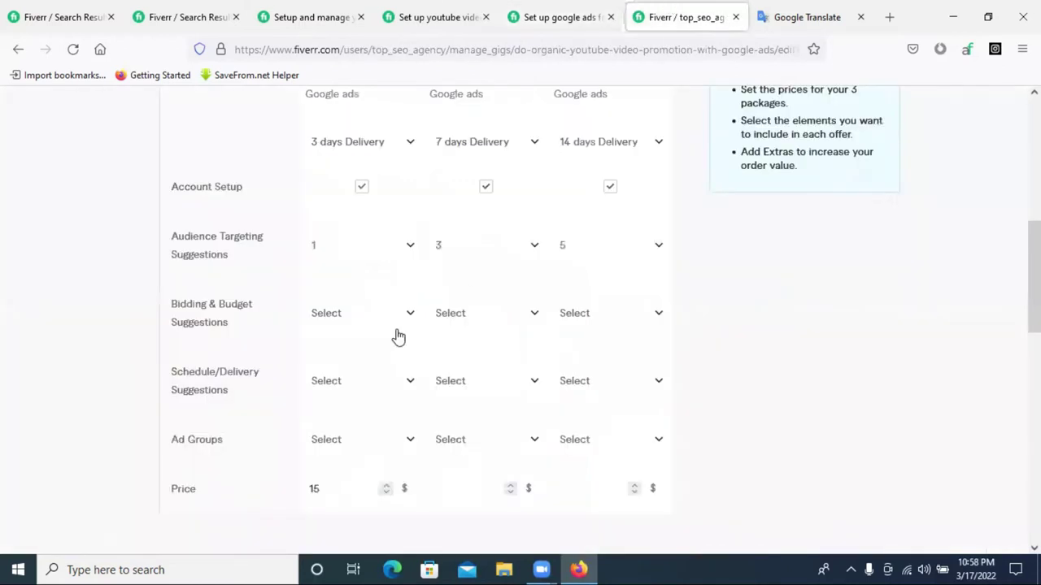
pyautogui.click(348, 319)
pyautogui.click(326, 421)
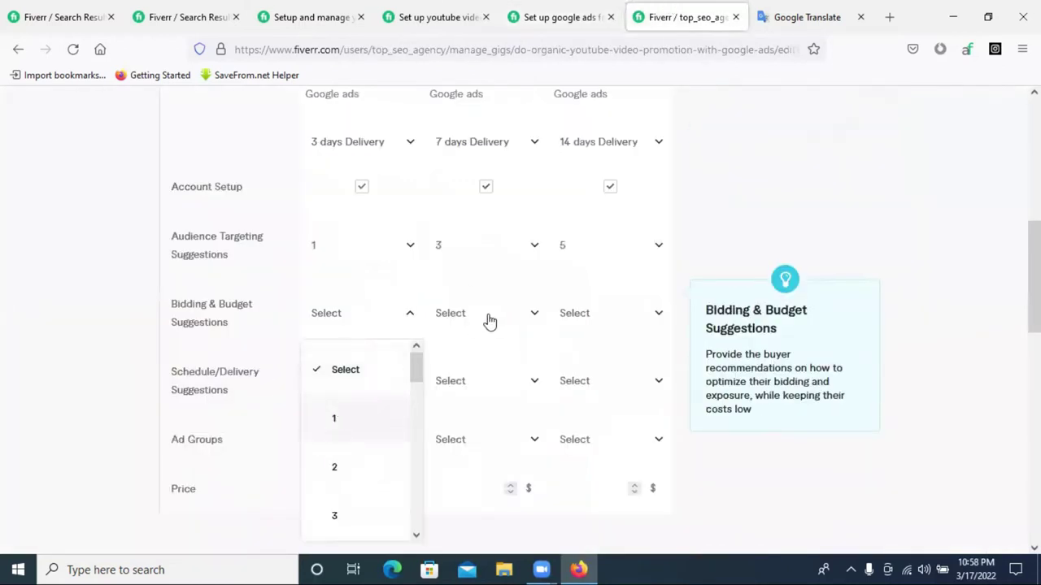
pyautogui.click(488, 320)
pyautogui.click(609, 315)
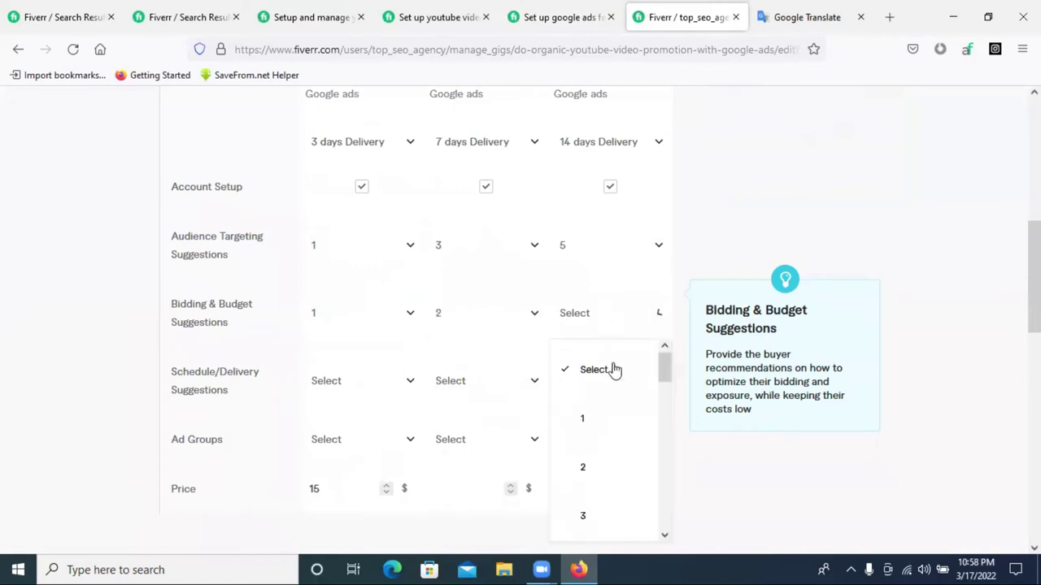
pyautogui.scroll(-3, 600, 451)
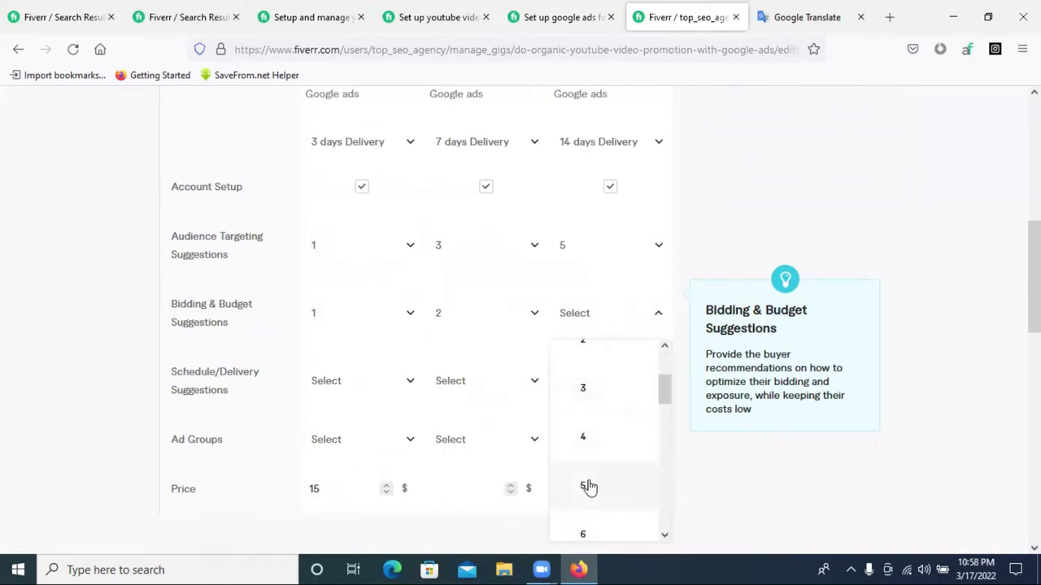
pyautogui.scroll(-1, 588, 485)
pyautogui.click(593, 479)
# Change the Standard package's Bidding & Budget Suggestions to 1 and review the package table.
pyautogui.click(447, 324)
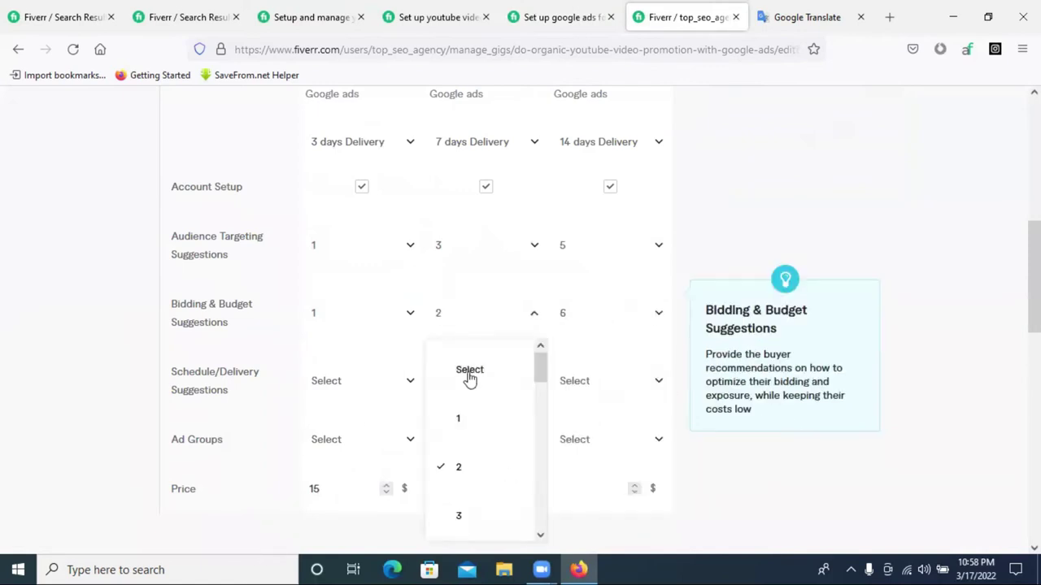
pyautogui.press('Return')
pyautogui.scroll(-3, 618, 341)
pyautogui.scroll(2, 401, 165)
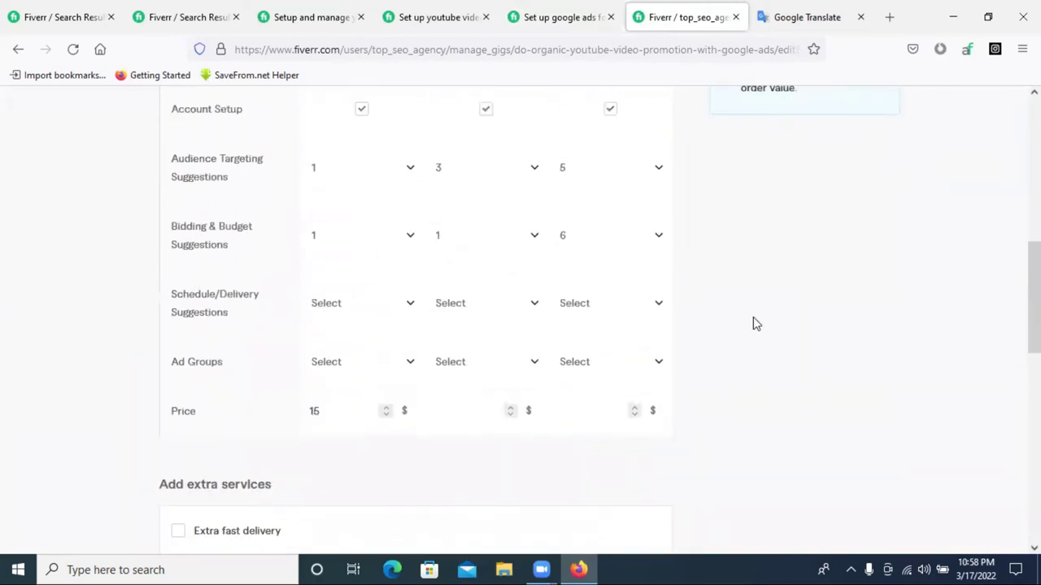
pyautogui.scroll(3, 753, 323)
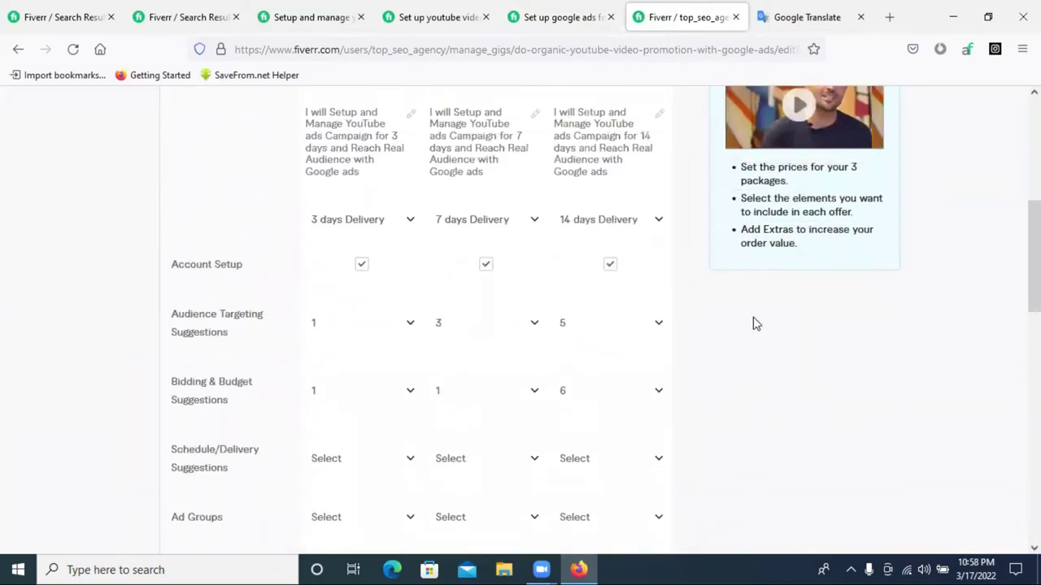
pyautogui.scroll(-2, 362, 447)
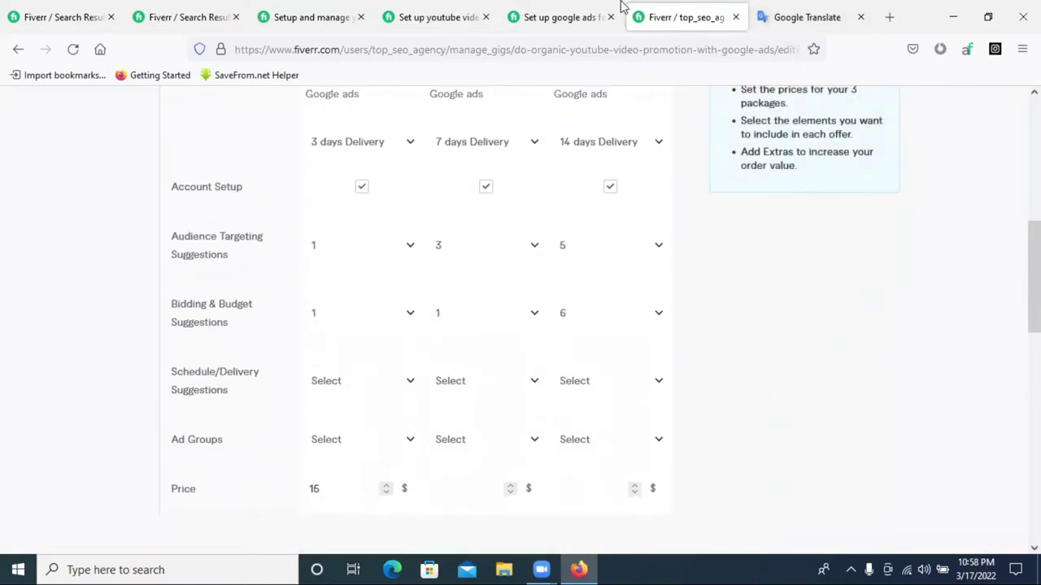
# Consult the competing Google ads gig's packages and set Schedule/Delivery Suggestions to 1 for Basic, Standard and Premium.
pyautogui.click(562, 17)
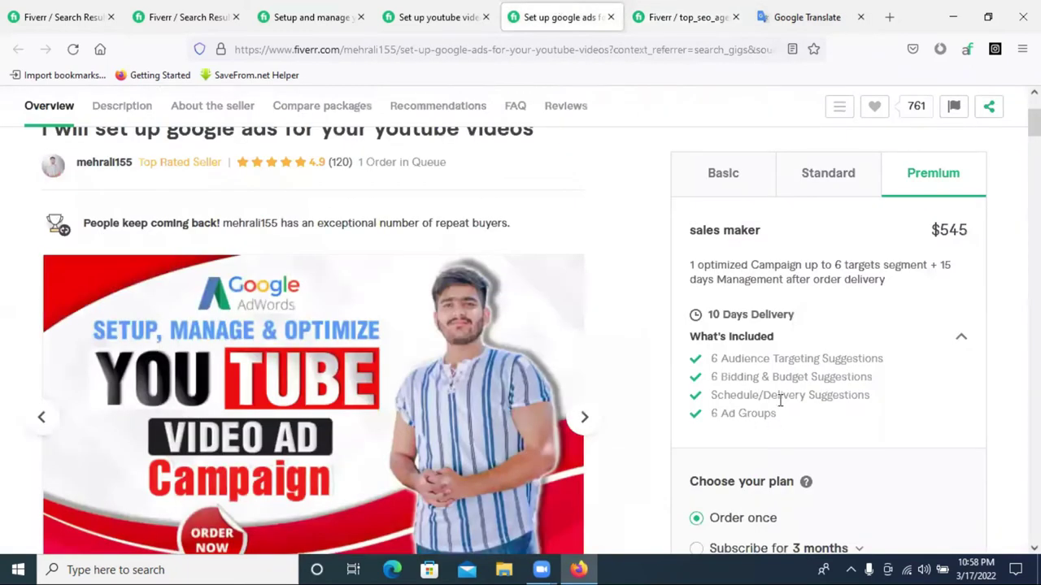
pyautogui.click(814, 179)
pyautogui.click(735, 180)
pyautogui.click(309, 15)
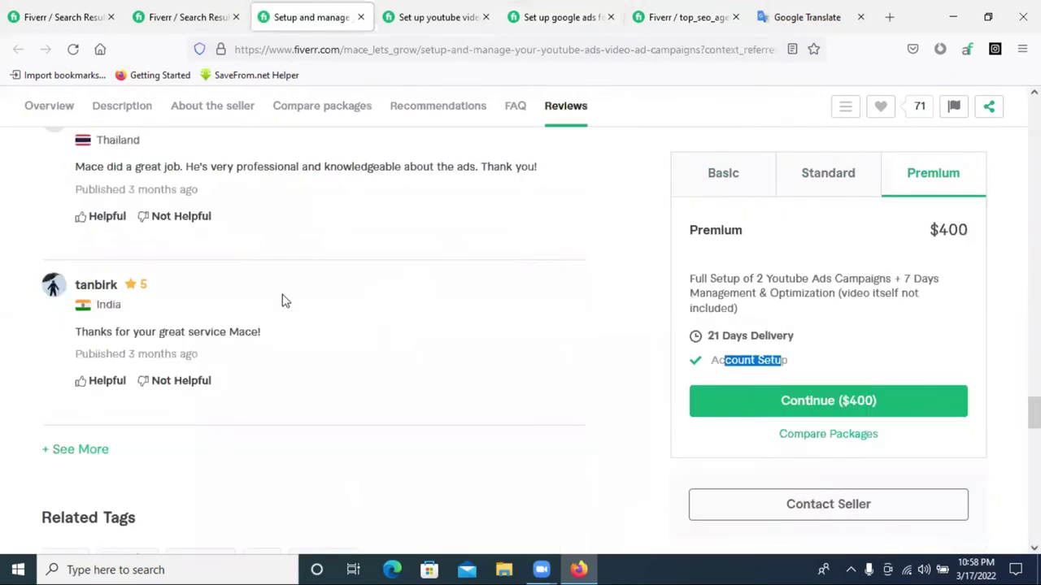
pyautogui.click(662, 11)
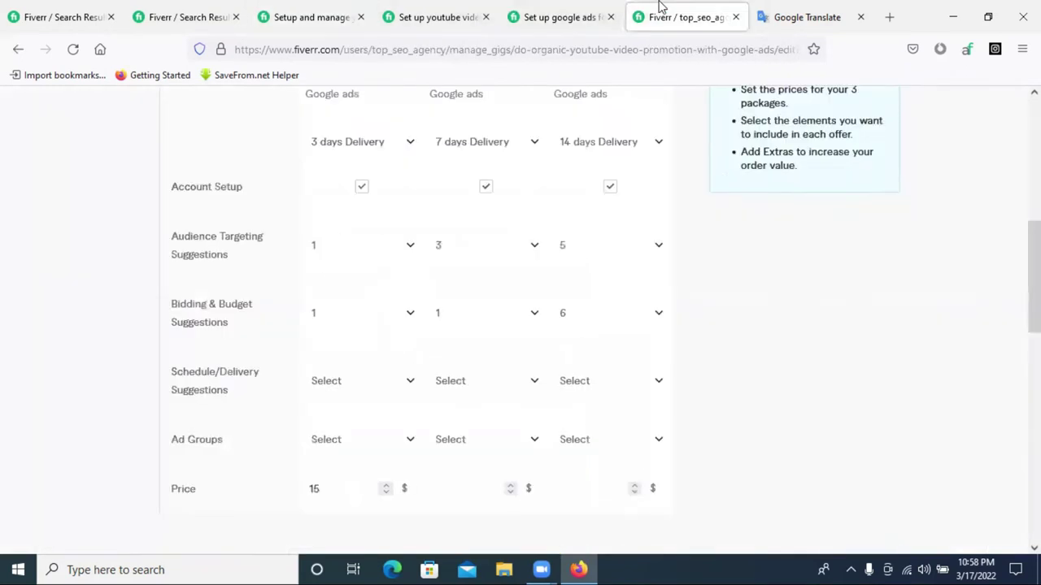
pyautogui.click(351, 388)
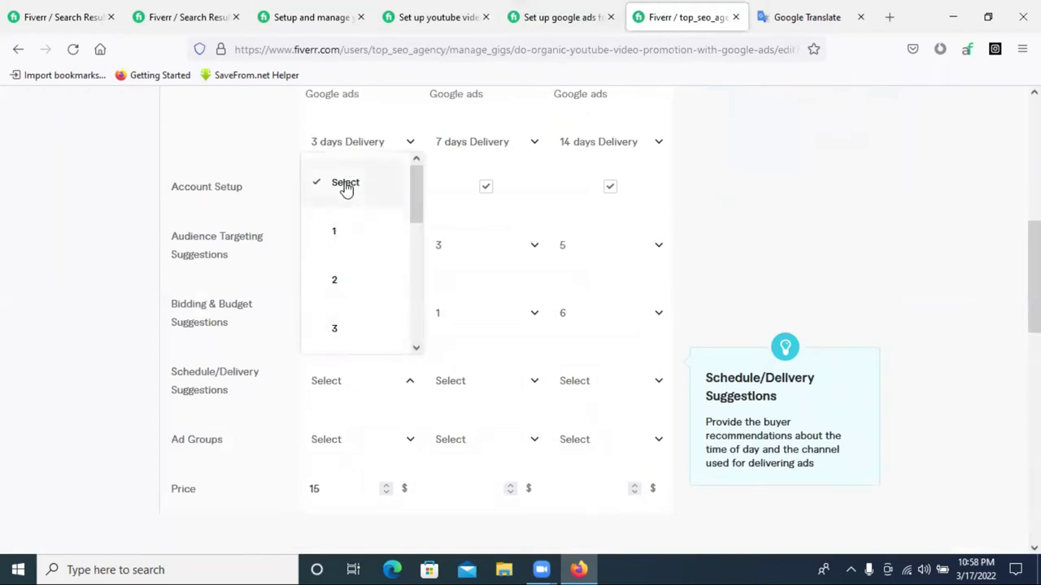
pyautogui.click(336, 240)
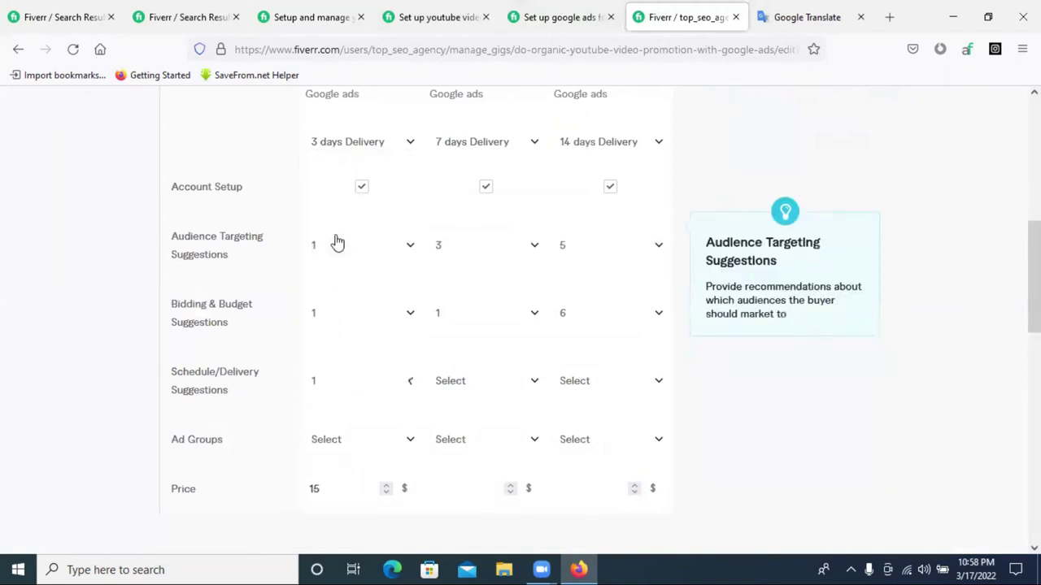
pyautogui.click(463, 381)
pyautogui.click(461, 246)
pyautogui.click(576, 395)
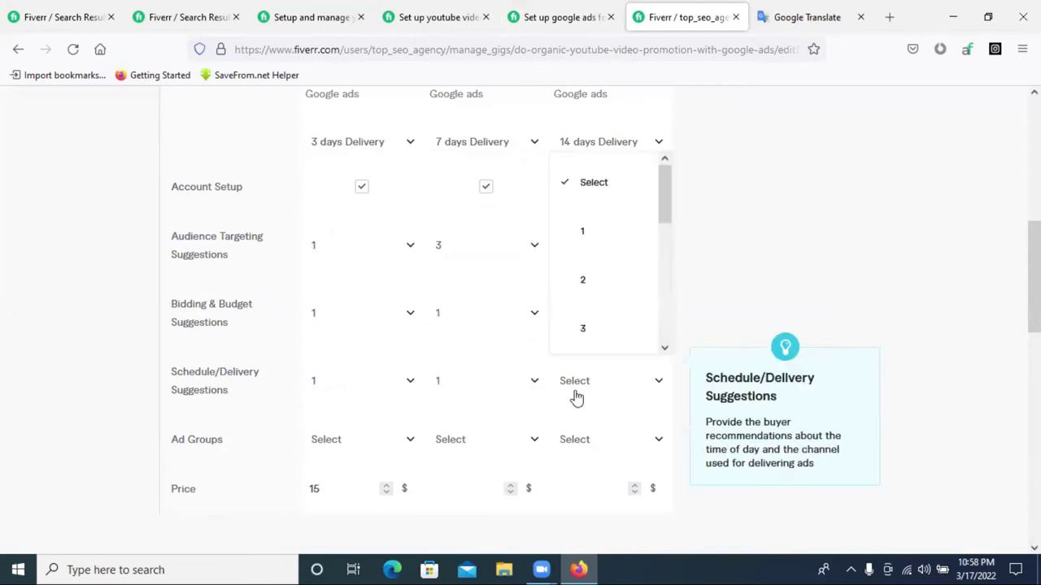
pyautogui.click(583, 244)
# Recheck the competing gig's Basic package and change the Premium package's Schedule/Delivery Suggestions to 6.
pyautogui.click(561, 16)
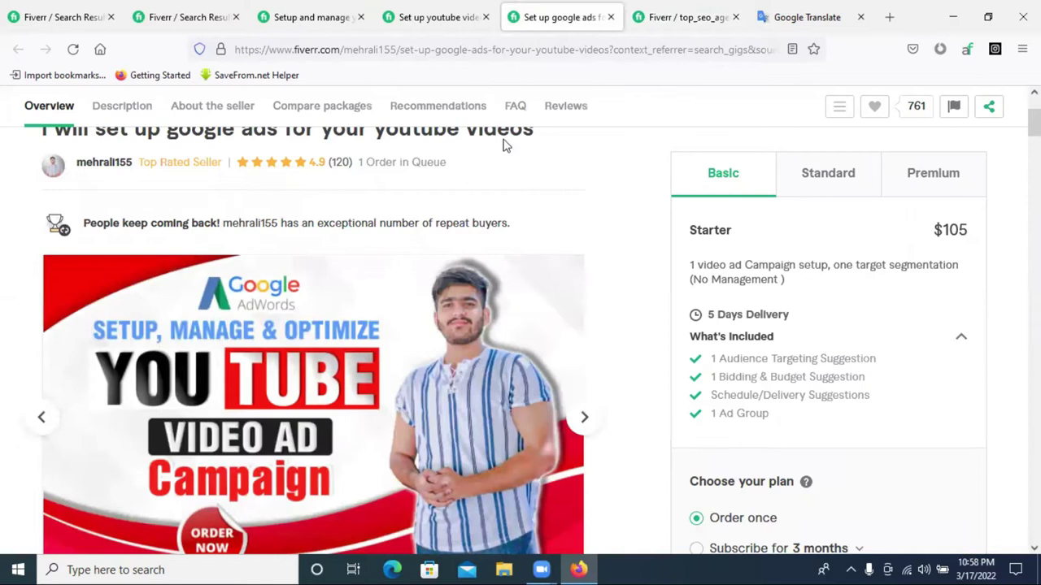
pyautogui.click(683, 16)
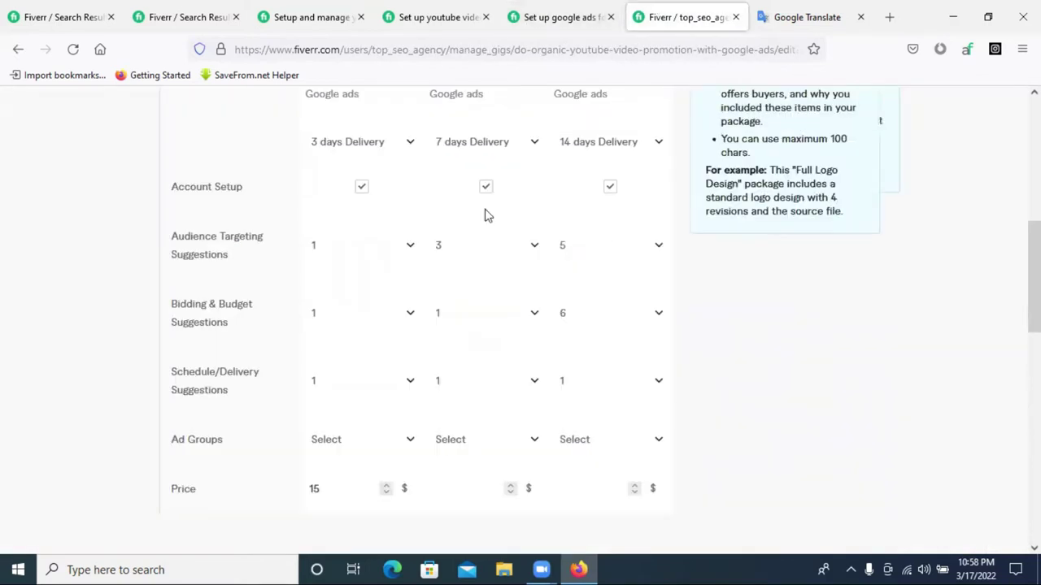
pyautogui.click(445, 386)
pyautogui.click(577, 383)
pyautogui.scroll(-3, 602, 335)
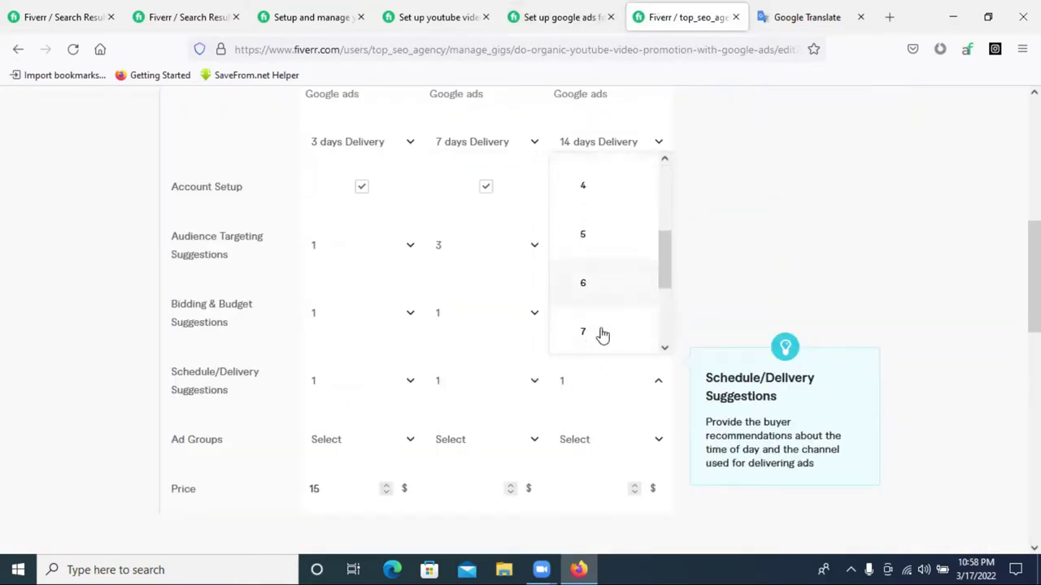
pyautogui.click(591, 285)
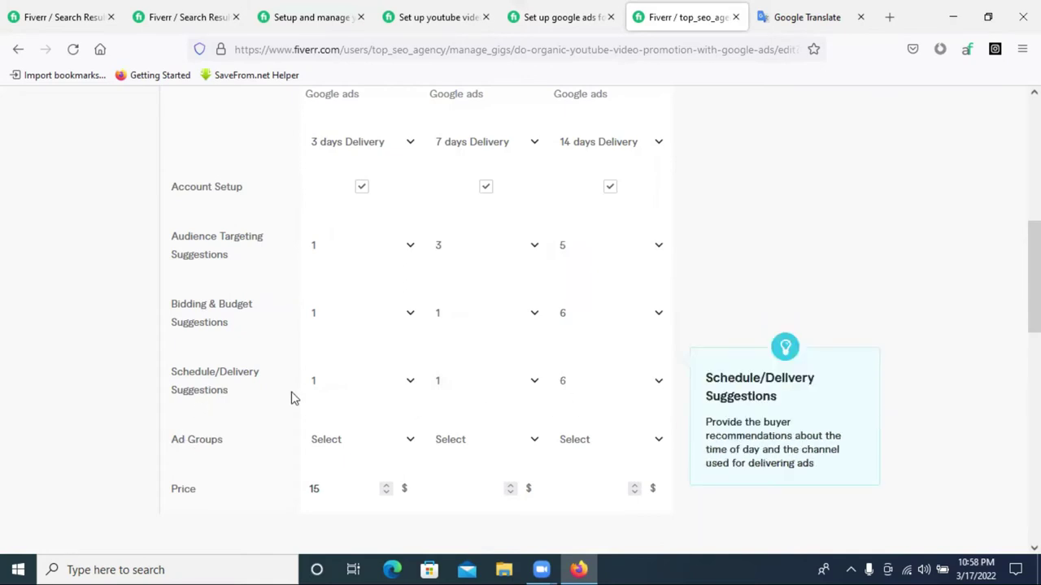
# Clear the Schedule/Delivery Suggestions of all three packages back to the unselected option.
pyautogui.scroll(-2, 294, 399)
pyautogui.click(574, 307)
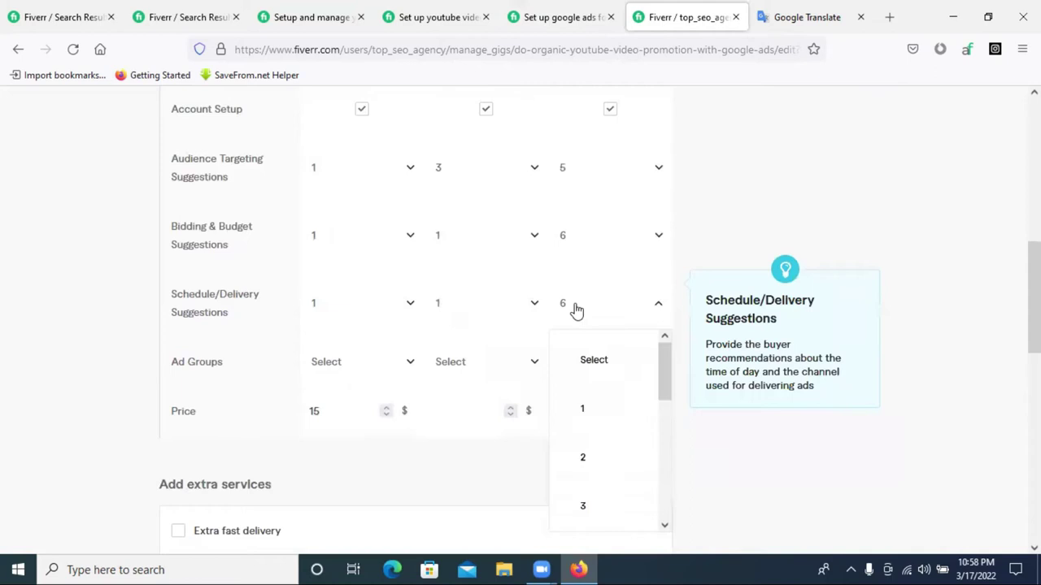
pyautogui.click(596, 366)
pyautogui.click(471, 303)
pyautogui.click(486, 362)
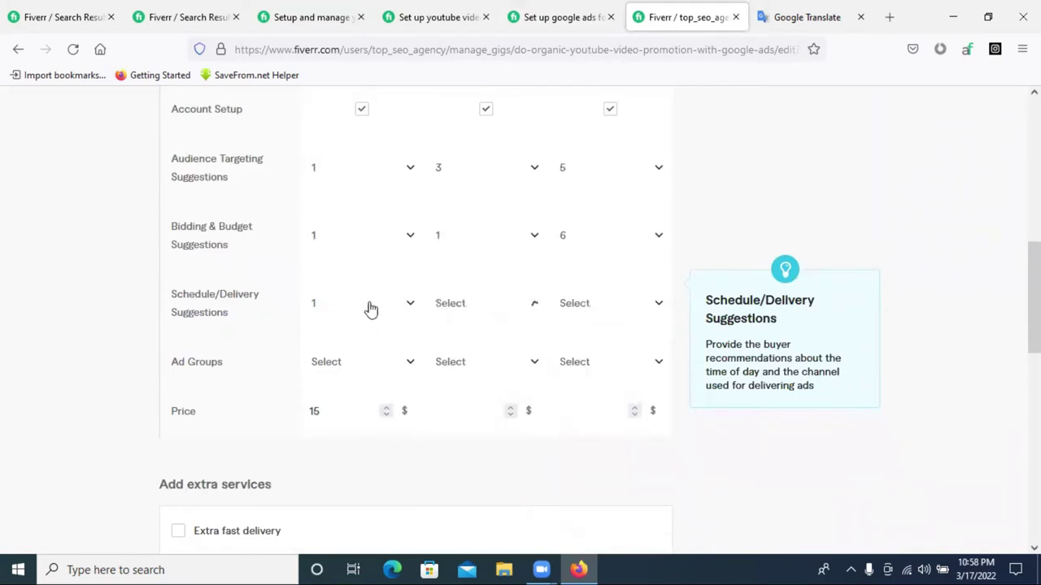
pyautogui.click(370, 309)
pyautogui.click(368, 355)
# Consult the competing Google ads gig's packages and set Ad Groups to 1 for Basic, 3 for Standard and 6 for Premium.
pyautogui.scroll(-2, 257, 317)
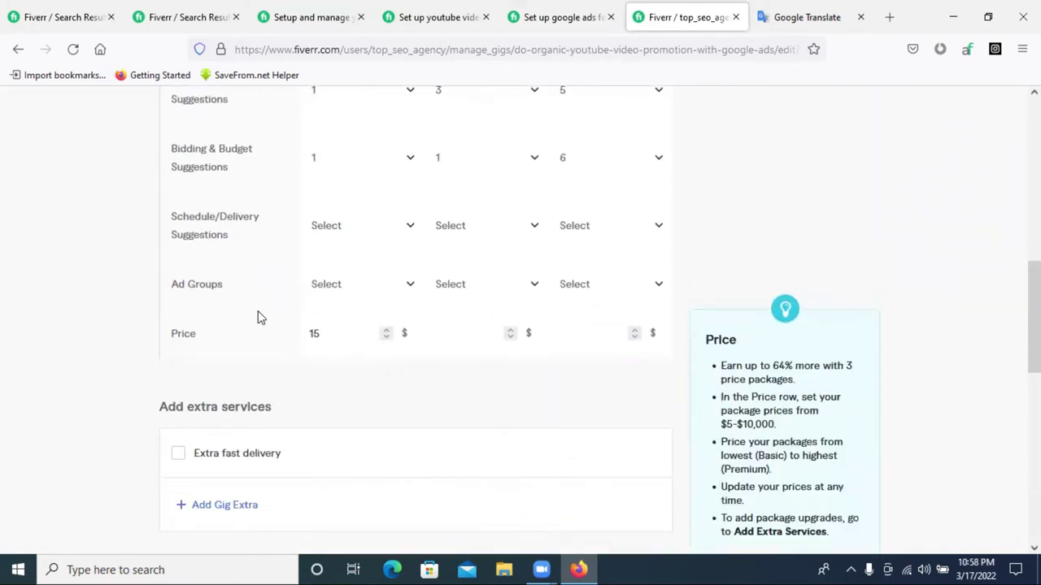
pyautogui.click(344, 282)
pyautogui.click(334, 394)
pyautogui.click(553, 18)
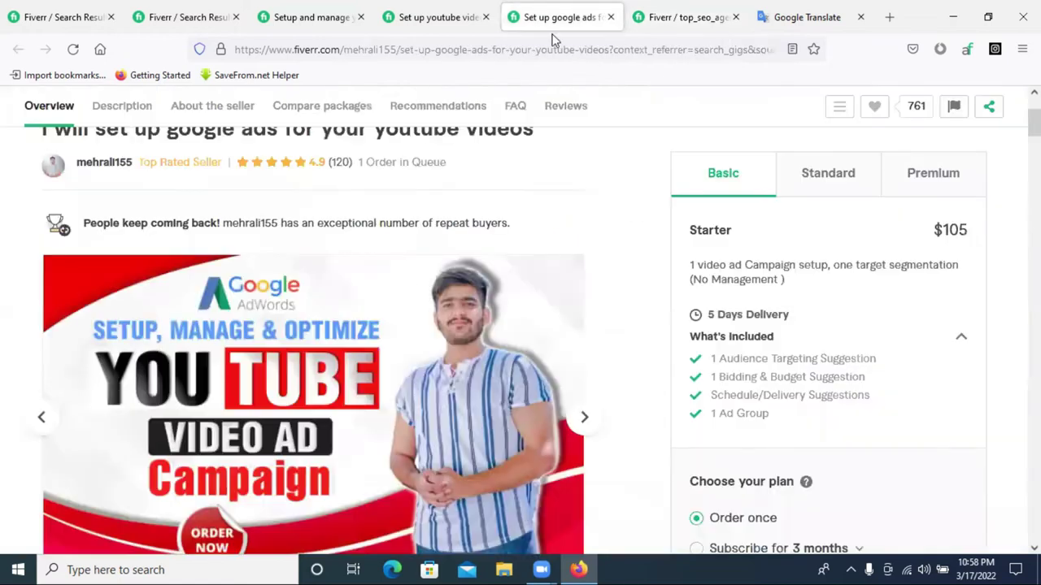
pyautogui.click(818, 172)
pyautogui.click(929, 180)
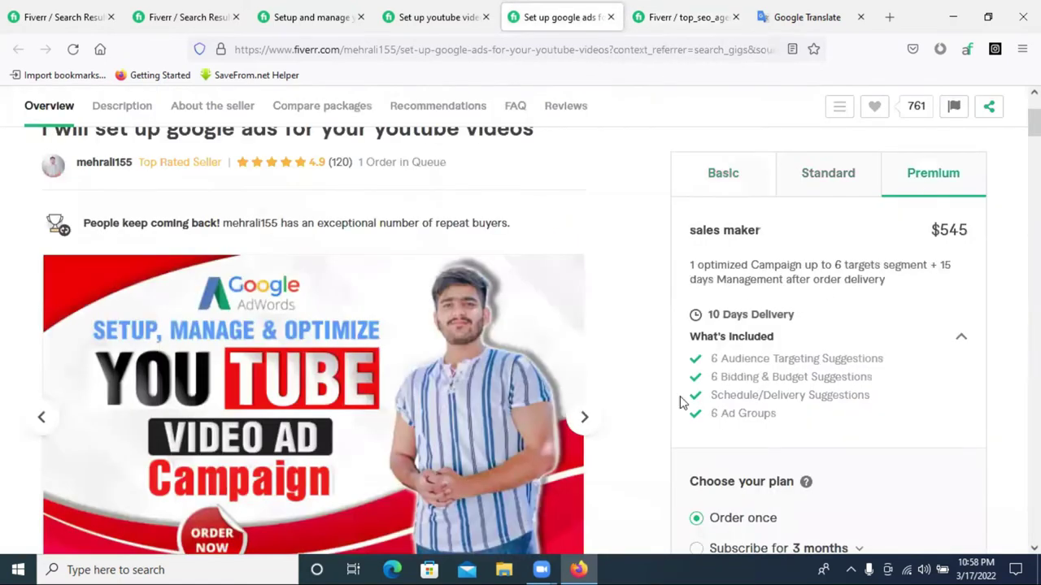
pyautogui.click(683, 17)
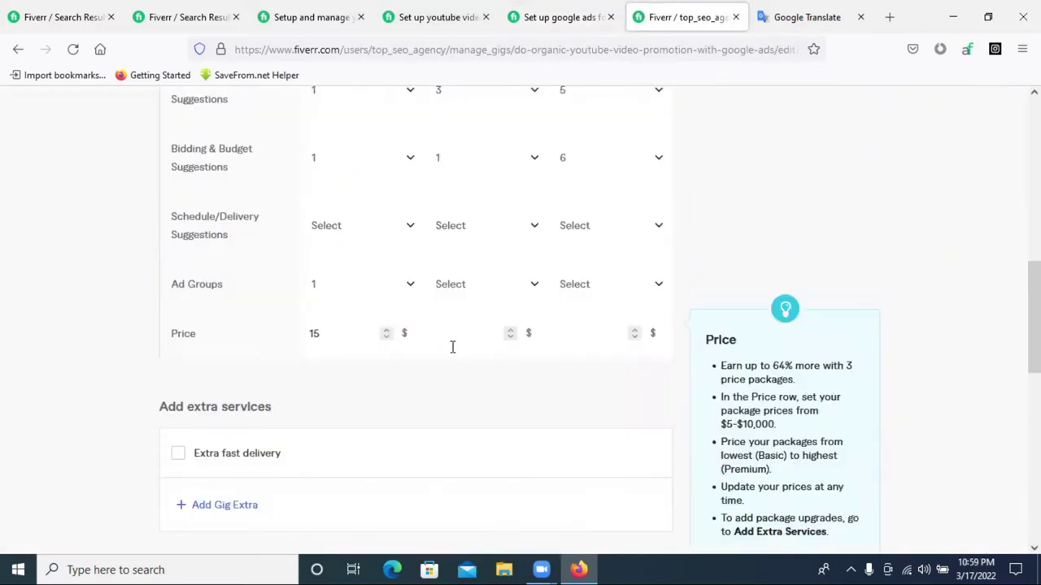
pyautogui.click(496, 284)
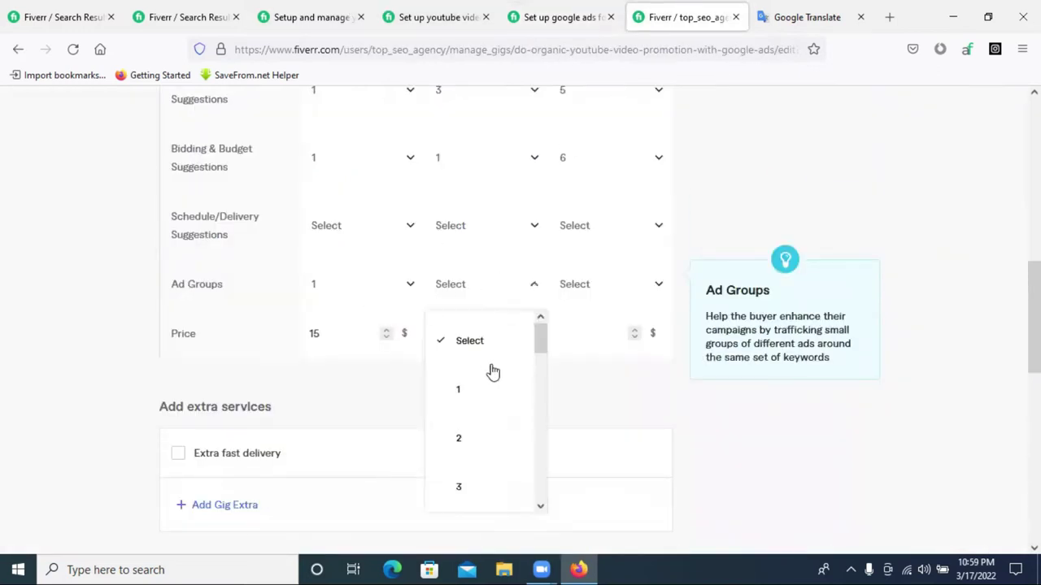
pyautogui.click(466, 486)
pyautogui.click(613, 293)
pyautogui.scroll(-2, 597, 480)
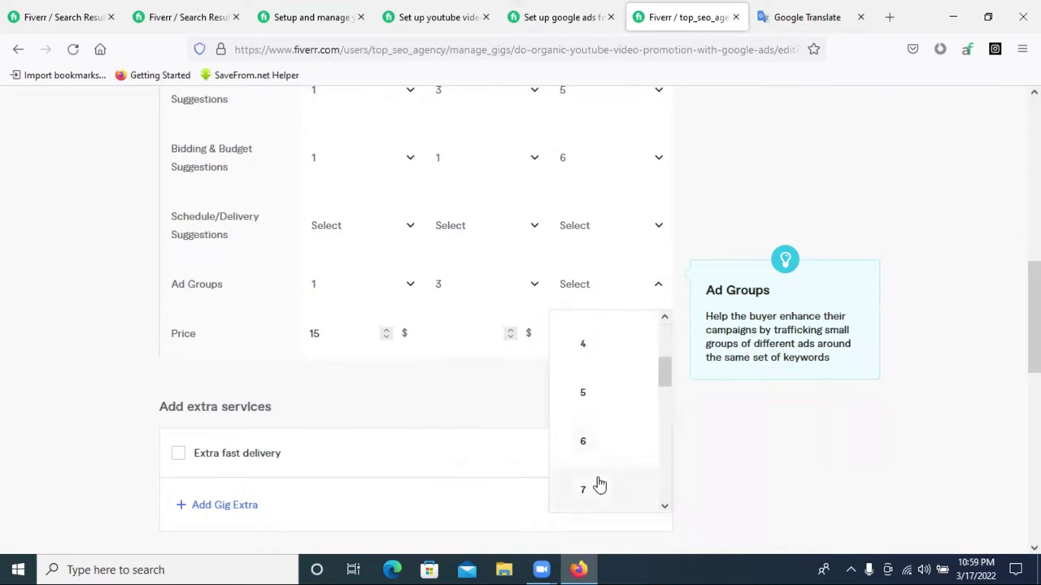
pyautogui.click(596, 456)
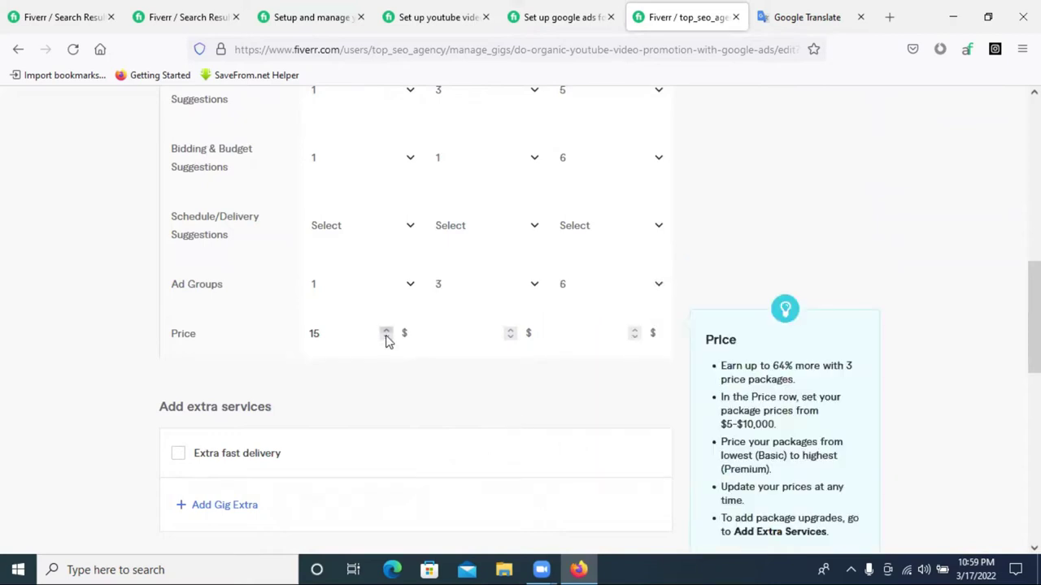
# Compare the starting prices of competing gigs in the "youtube video ad campaign" search results.
pyautogui.click(162, 17)
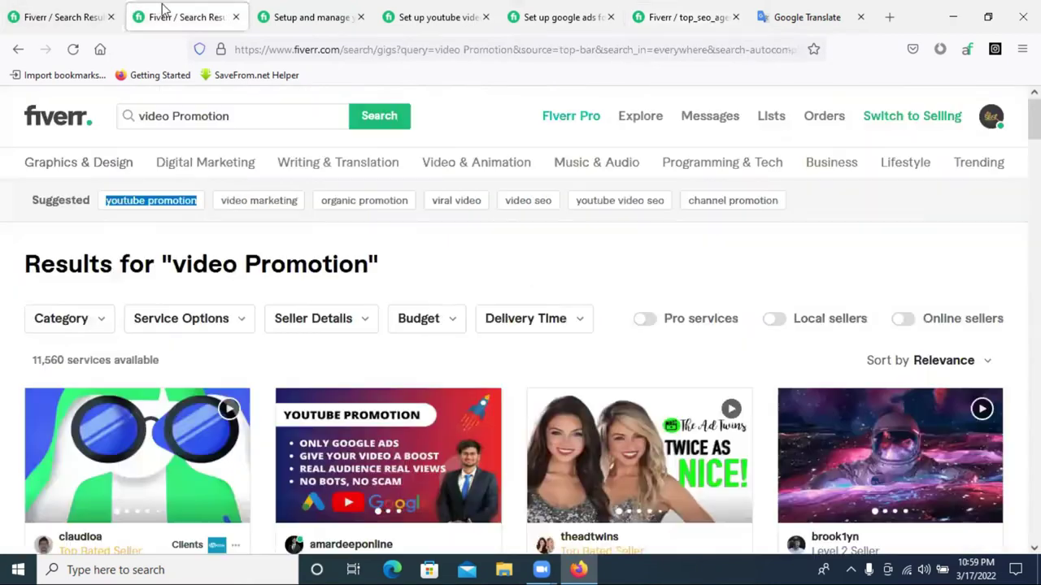
pyautogui.click(325, 8)
pyautogui.scroll(4, 320, 239)
pyautogui.click(97, 8)
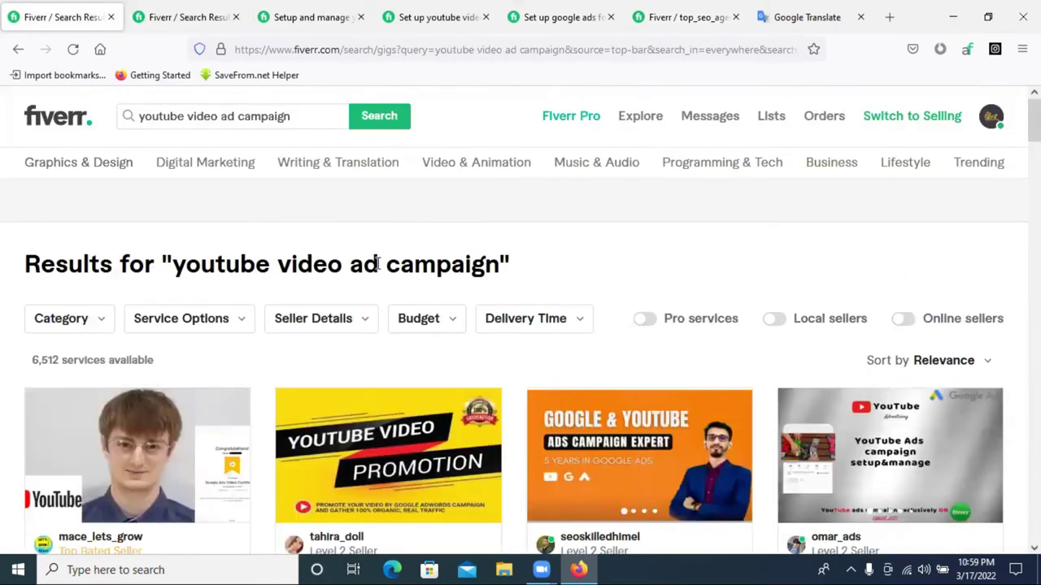
pyautogui.scroll(-3, 381, 268)
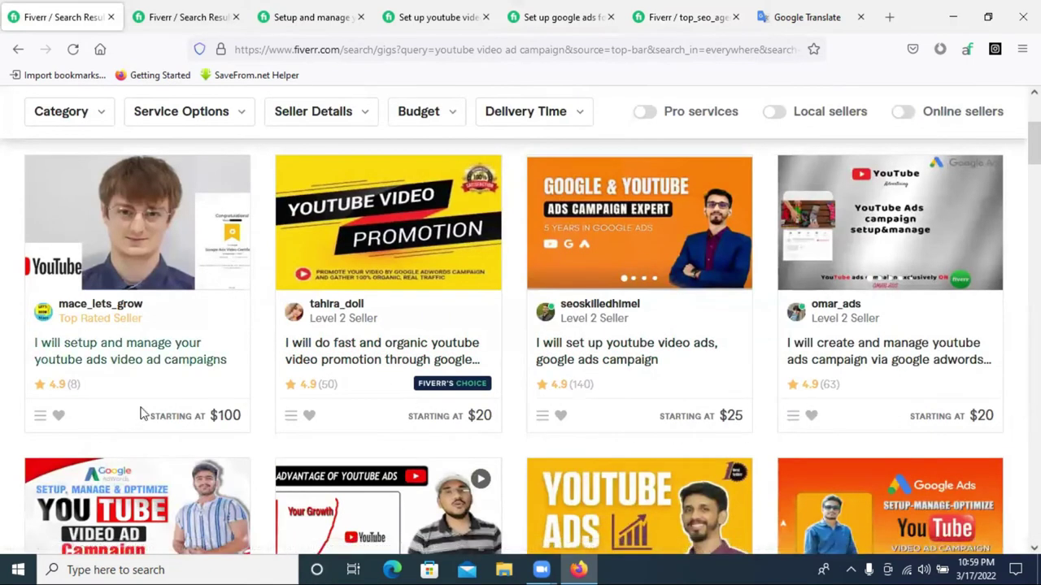
pyautogui.scroll(-3, 507, 365)
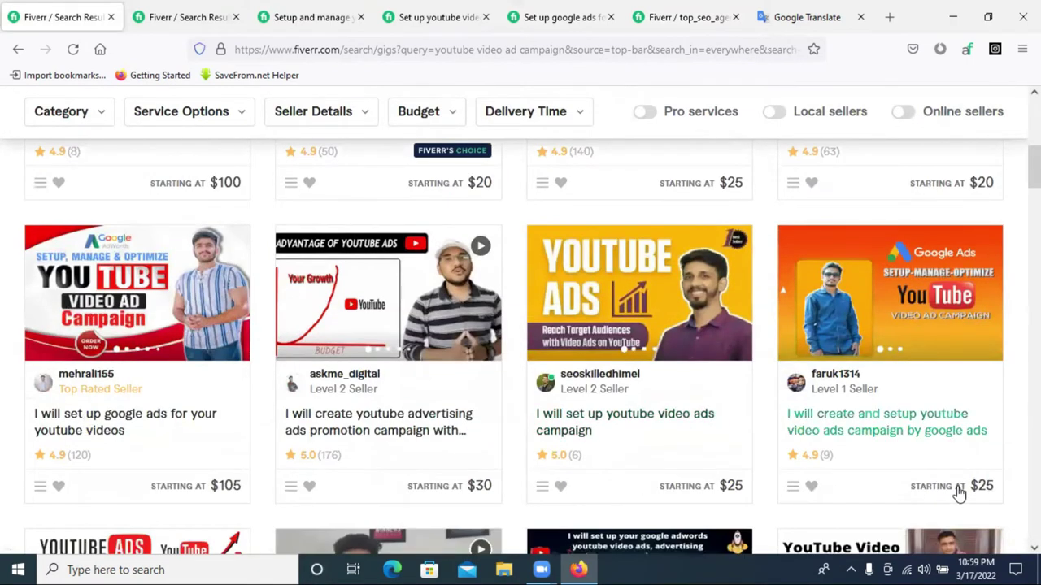
pyautogui.scroll(-1, 838, 320)
pyautogui.scroll(-5, 837, 320)
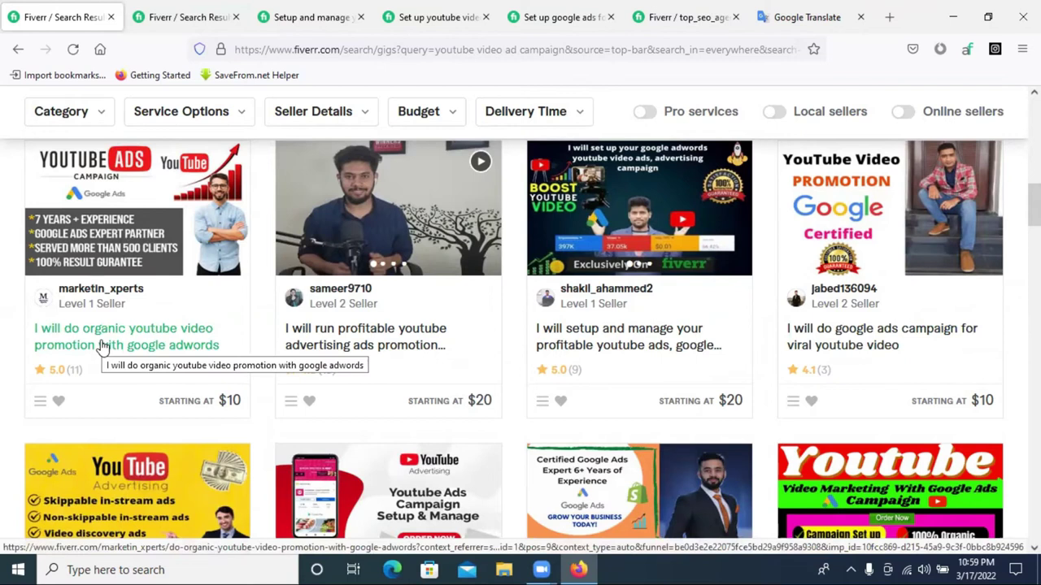
# Consult the package prices of the organic YouTube video promotion with Google AdWords gig and price Standard at $30 and Premium at $80.
pyautogui.click(148, 344)
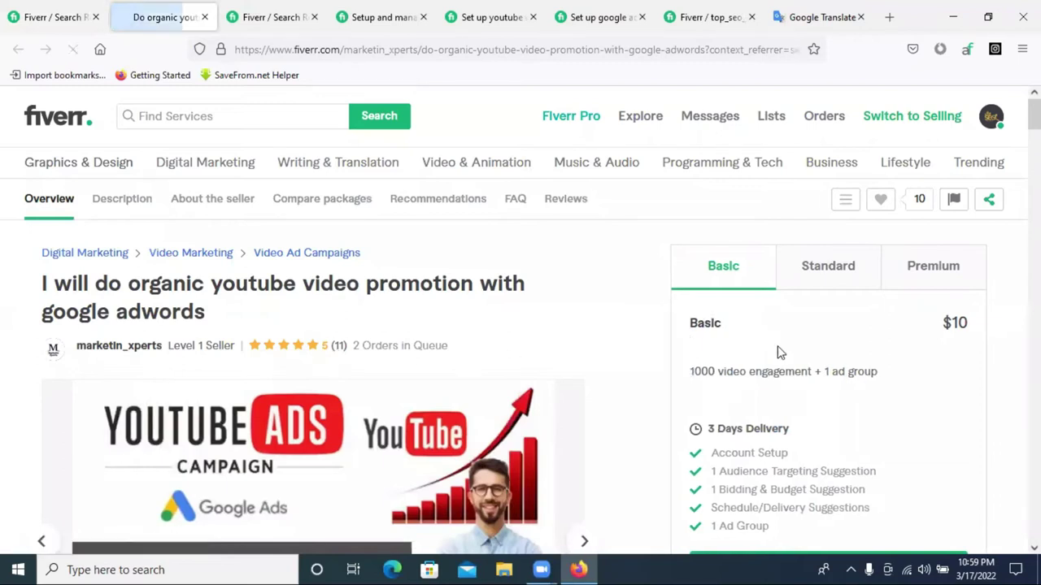
pyautogui.click(827, 285)
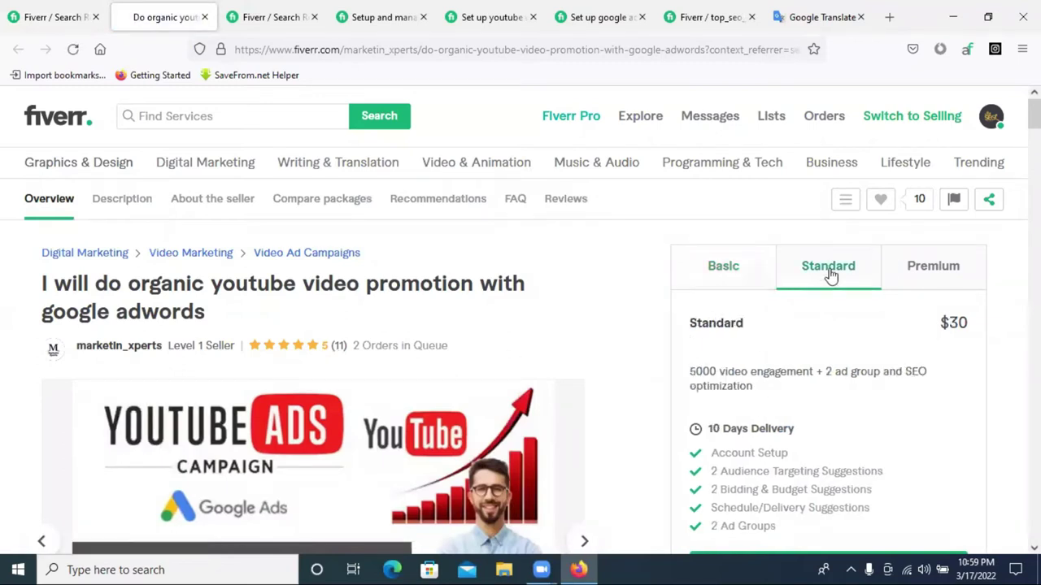
pyautogui.click(920, 266)
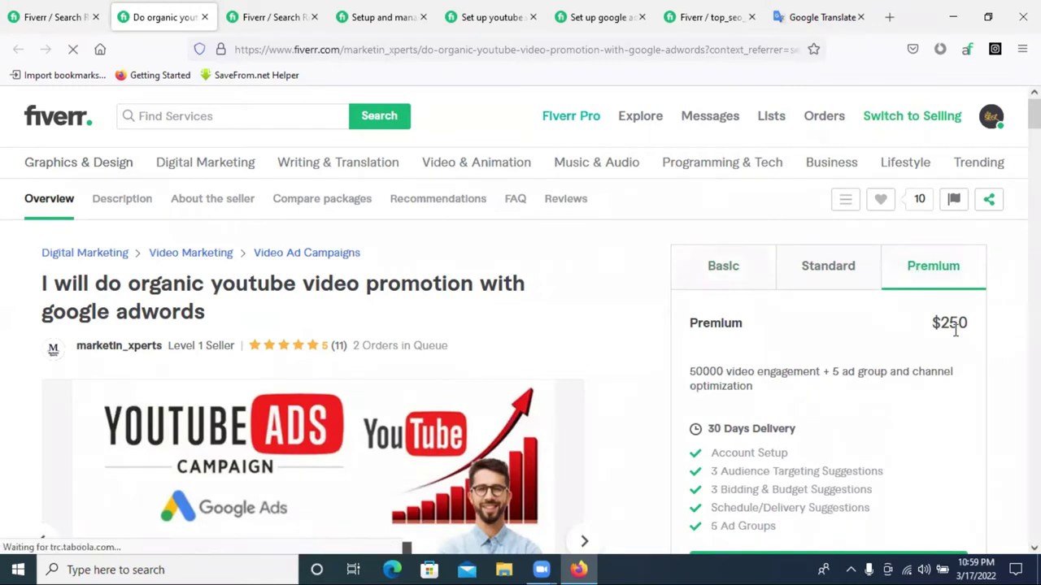
pyautogui.click(734, 271)
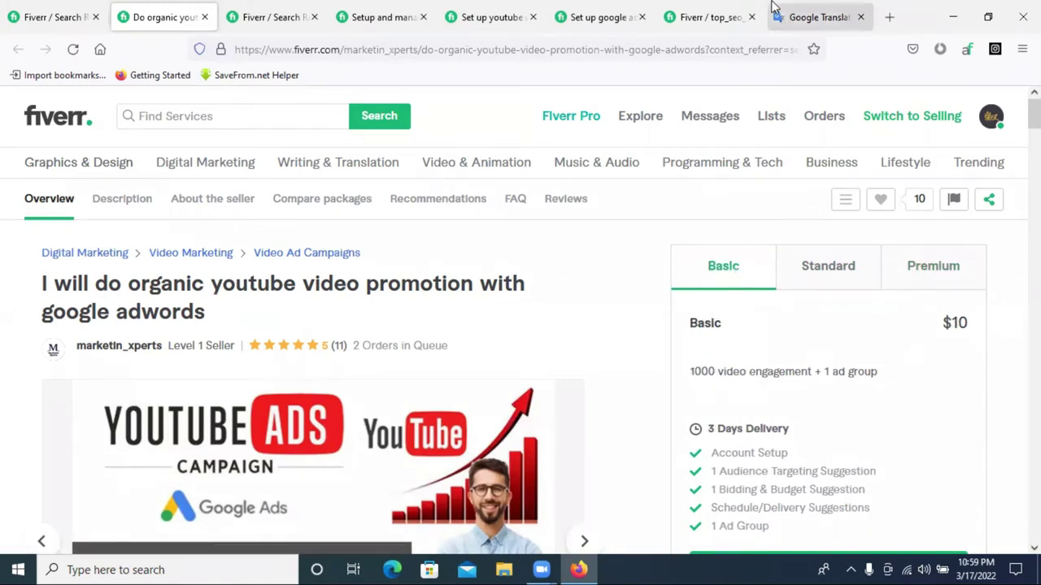
pyautogui.click(720, 17)
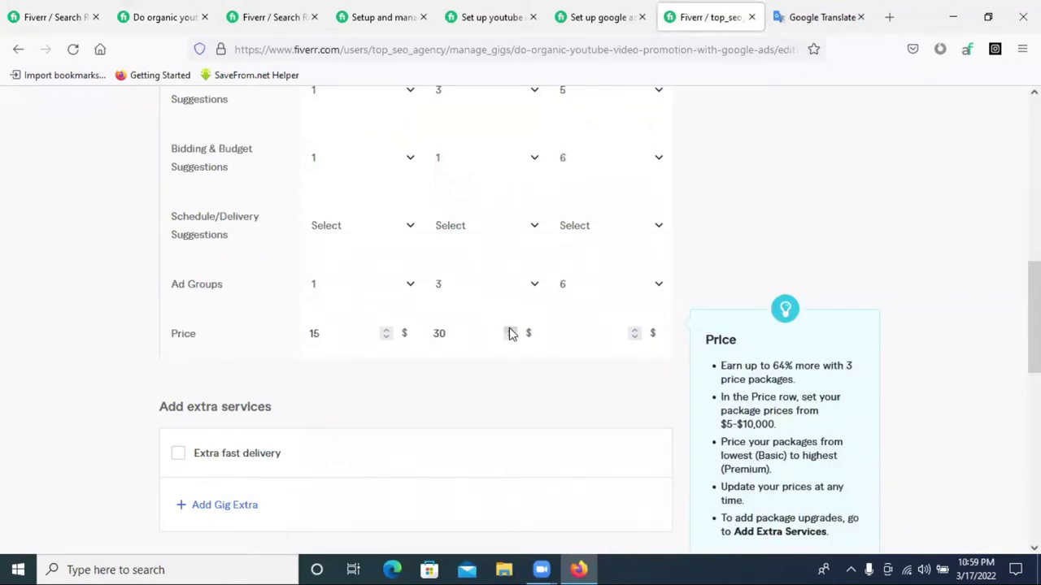
pyautogui.click(635, 331)
pyautogui.click(634, 331)
# Review the delivery times, included services and prices across the three packages, along with the extra services section.
pyautogui.scroll(3, 618, 337)
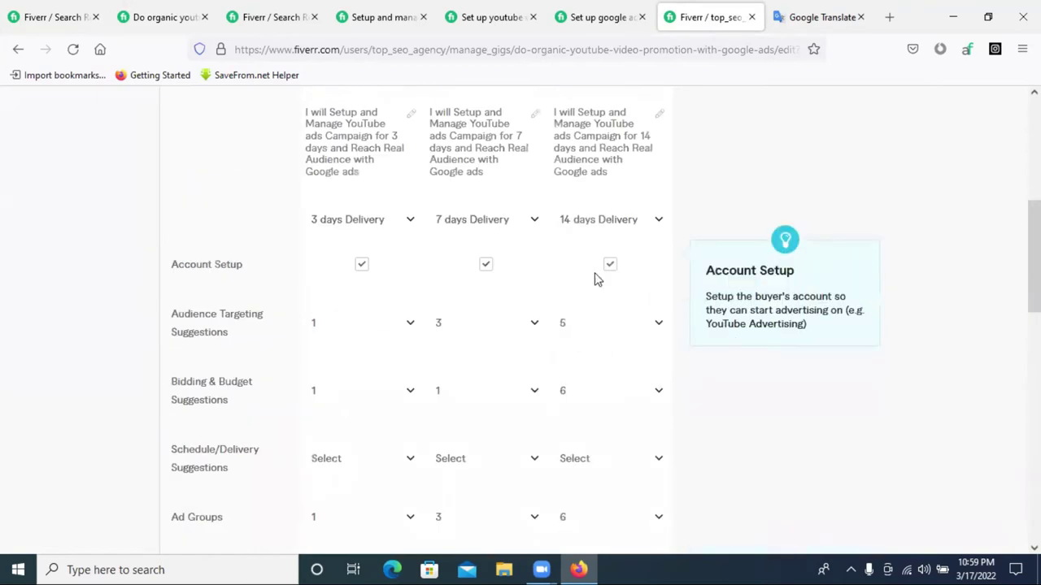
pyautogui.scroll(-2, 589, 285)
pyautogui.scroll(-4, 618, 411)
pyautogui.scroll(4, 585, 394)
pyautogui.scroll(1, 577, 385)
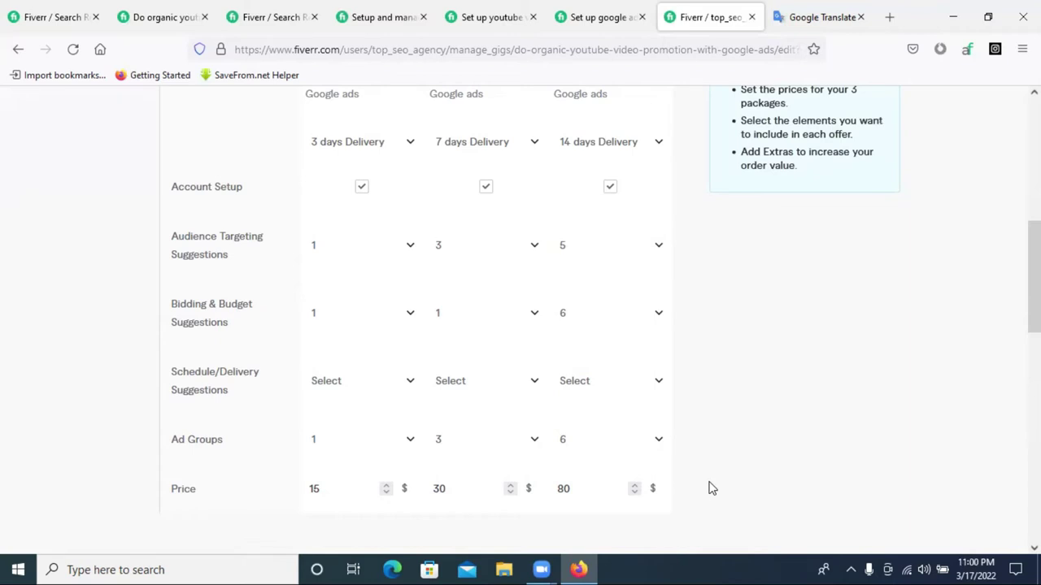
pyautogui.scroll(-5, 516, 333)
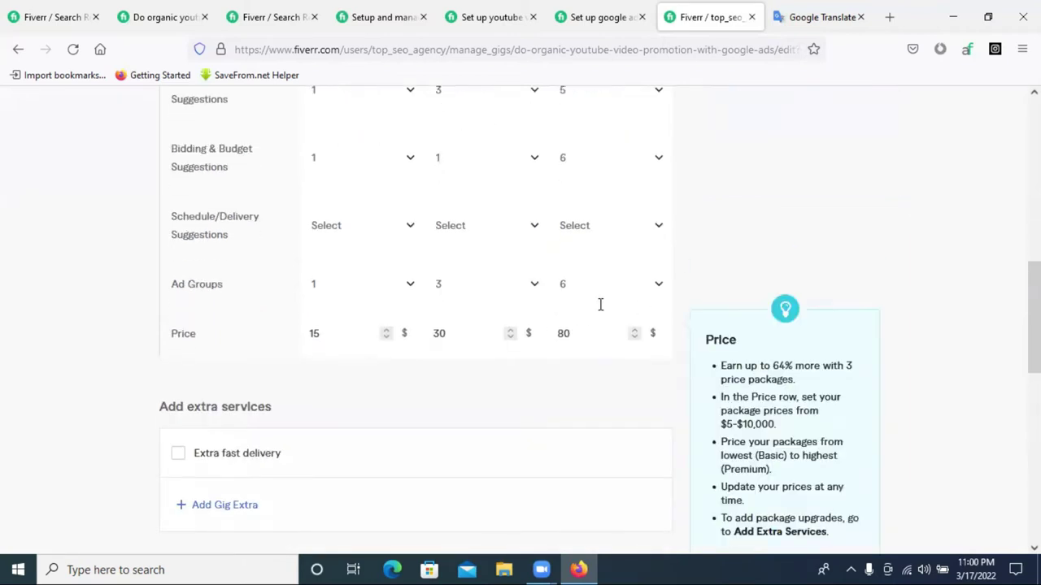
pyautogui.scroll(3, 639, 282)
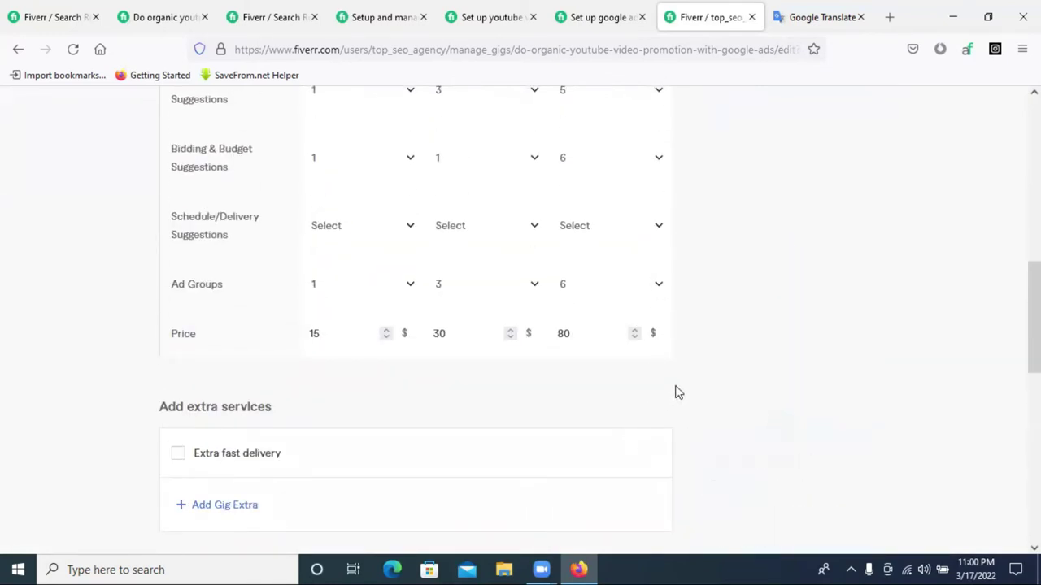
pyautogui.scroll(-4, 675, 391)
pyautogui.scroll(2, 675, 391)
pyautogui.scroll(4, 567, 383)
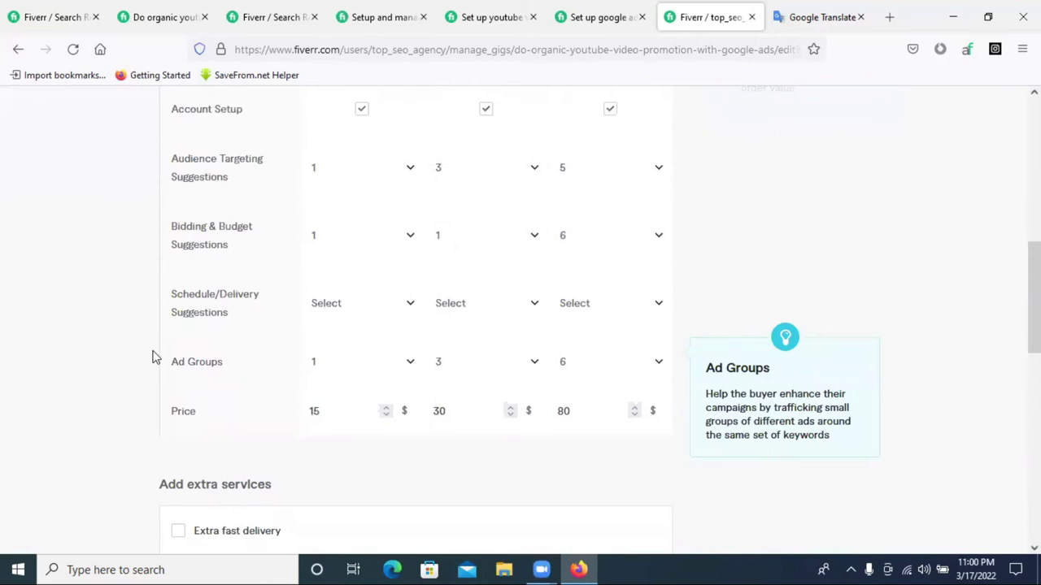
pyautogui.scroll(3, 687, 252)
pyautogui.scroll(-3, 386, 274)
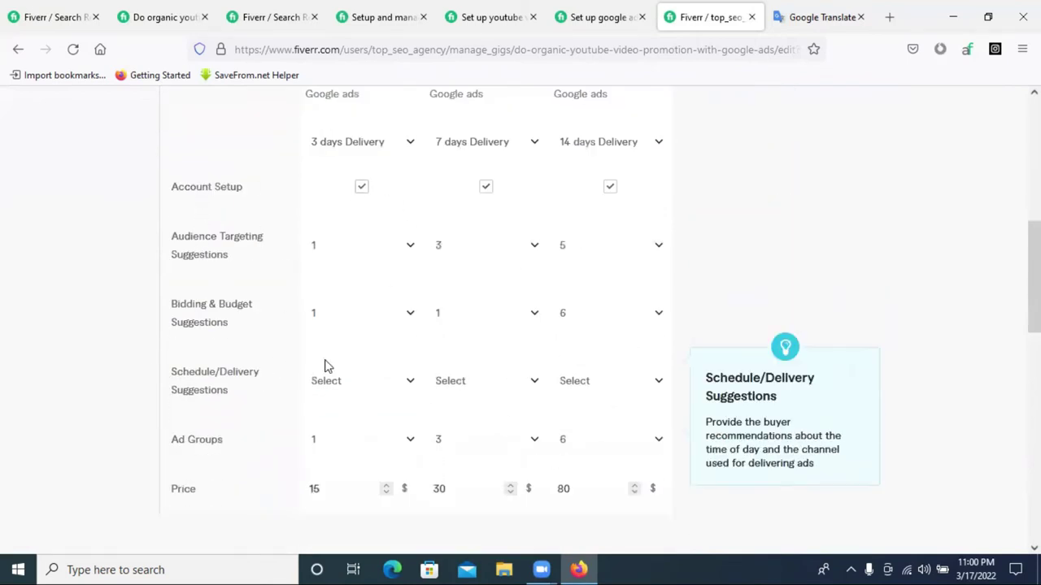
# Try enabling Extra fast delivery and browse the Basic package's faster delivery times against the package settings.
pyautogui.scroll(1, 388, 172)
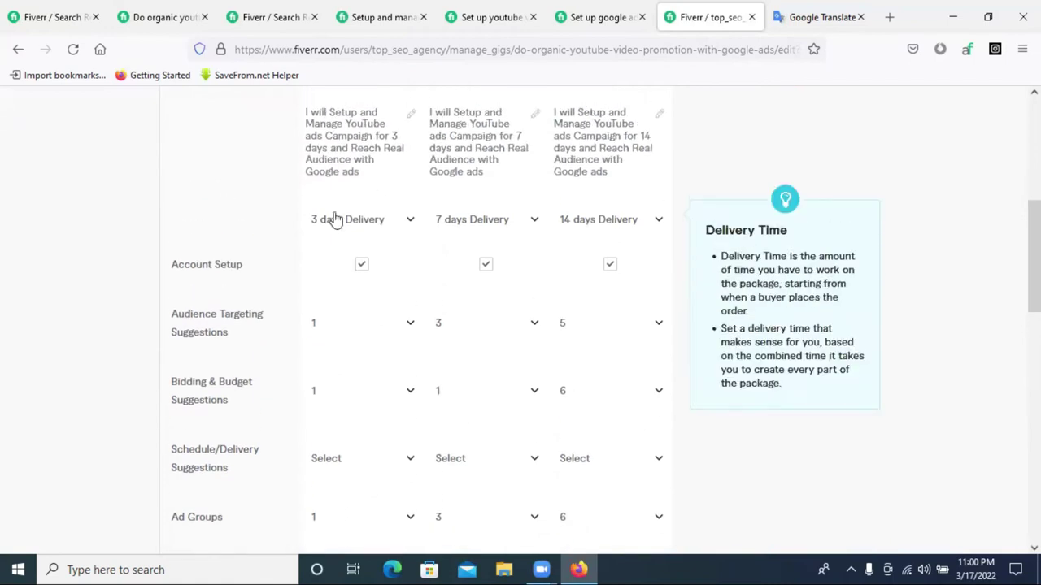
pyautogui.scroll(-2, 499, 228)
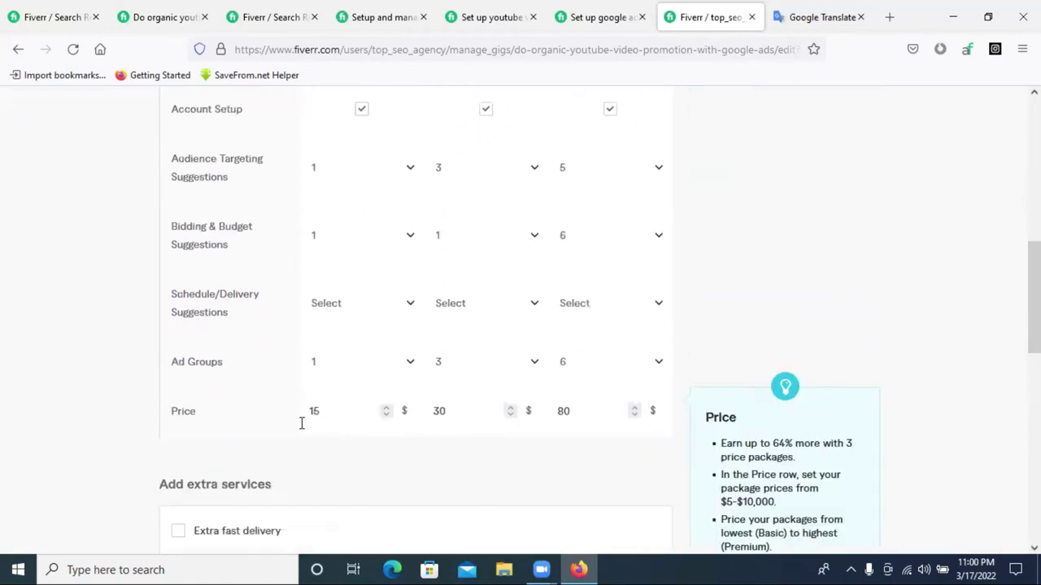
pyautogui.scroll(-2, 627, 390)
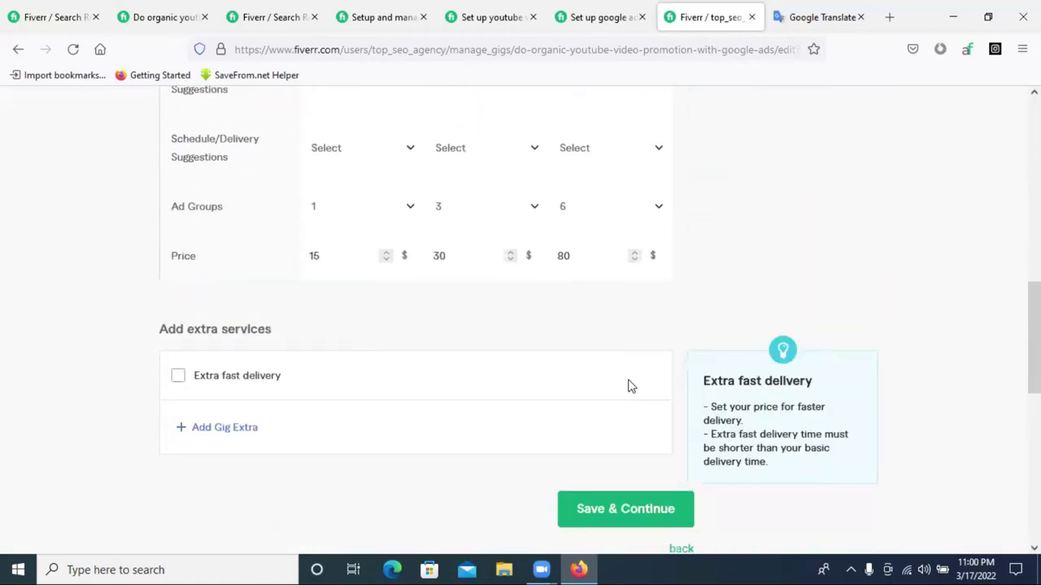
pyautogui.scroll(-1, 633, 368)
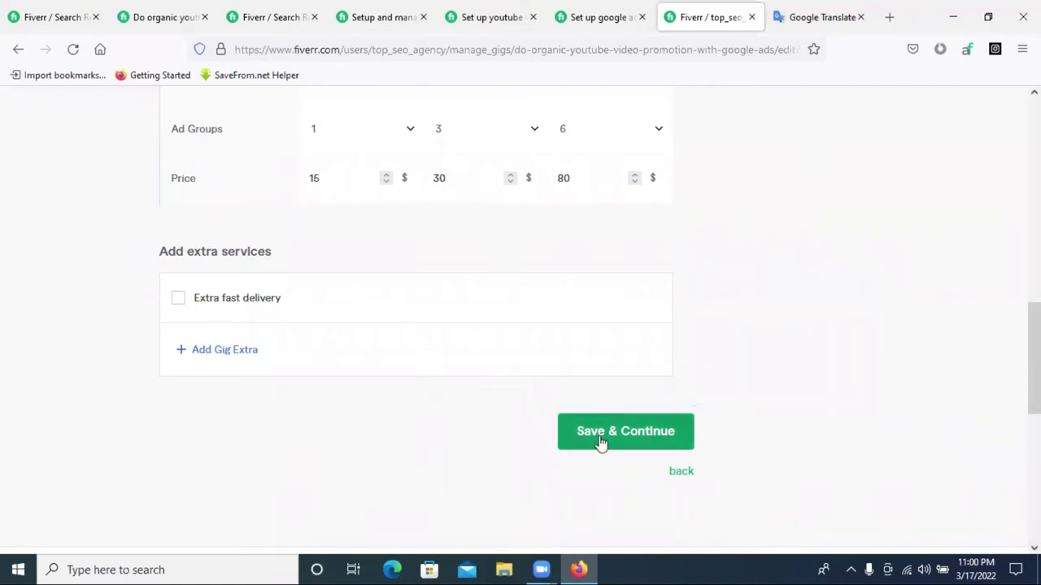
pyautogui.click(177, 300)
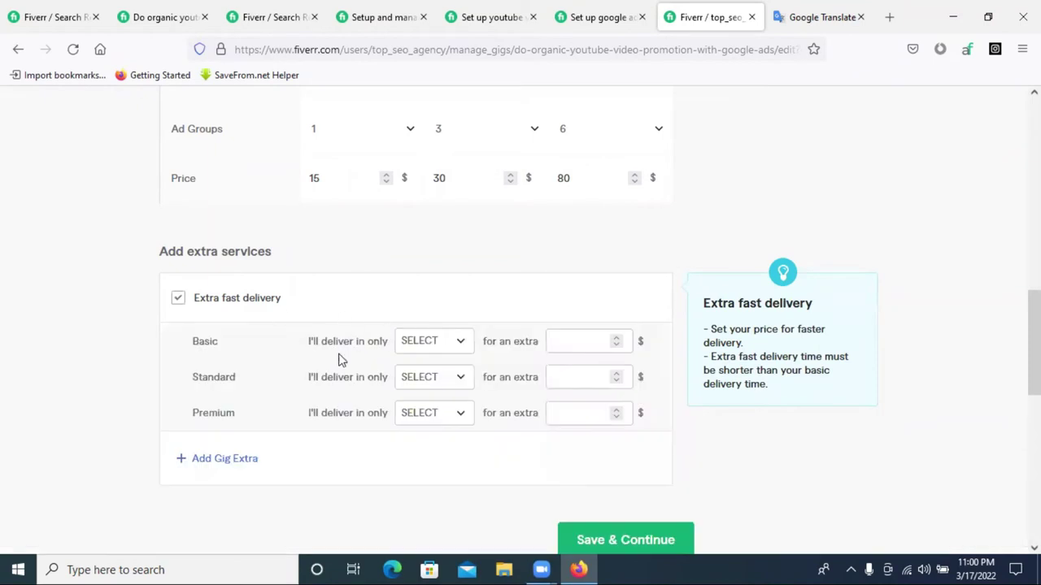
pyautogui.click(448, 356)
pyautogui.scroll(3, 396, 314)
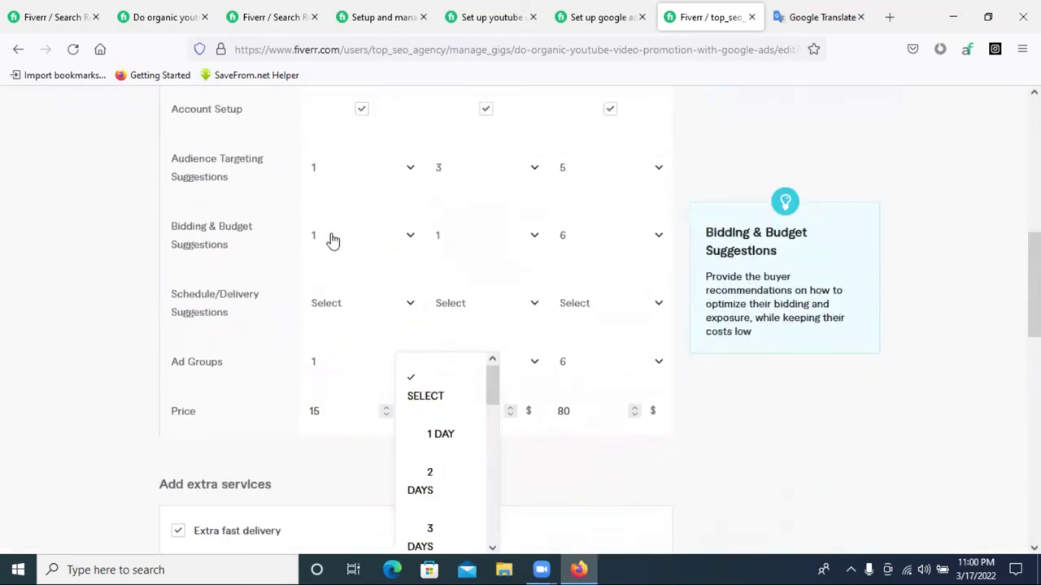
pyautogui.scroll(1, 334, 220)
pyautogui.scroll(-2, 415, 407)
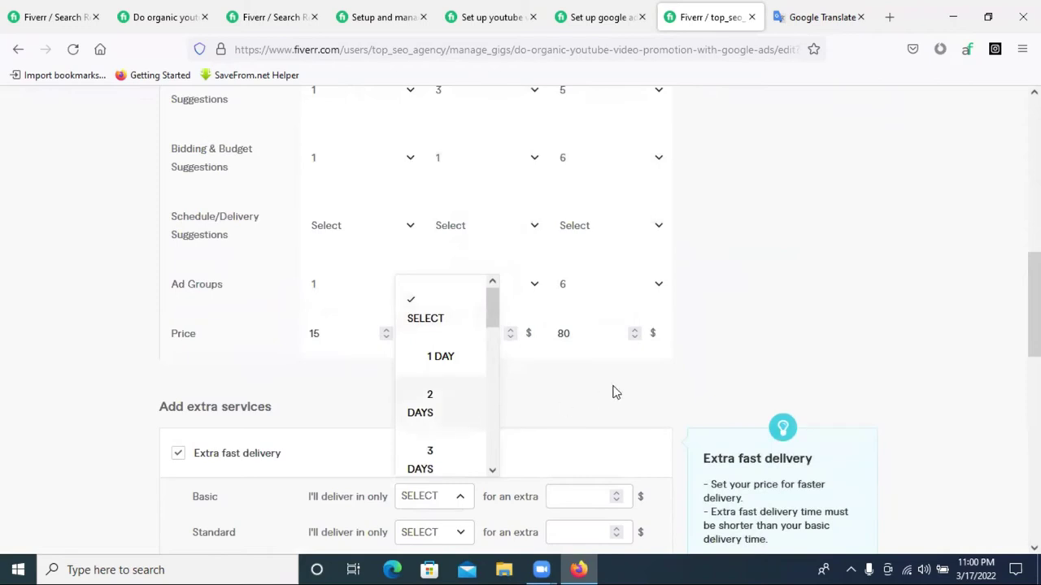
pyautogui.scroll(-2, 455, 357)
pyautogui.click(333, 327)
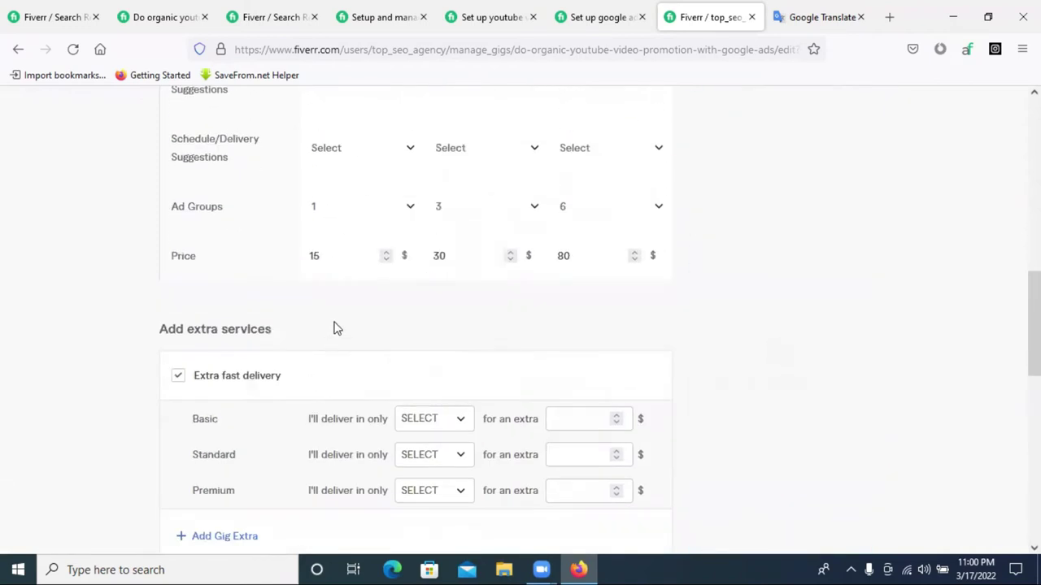
pyautogui.click(177, 374)
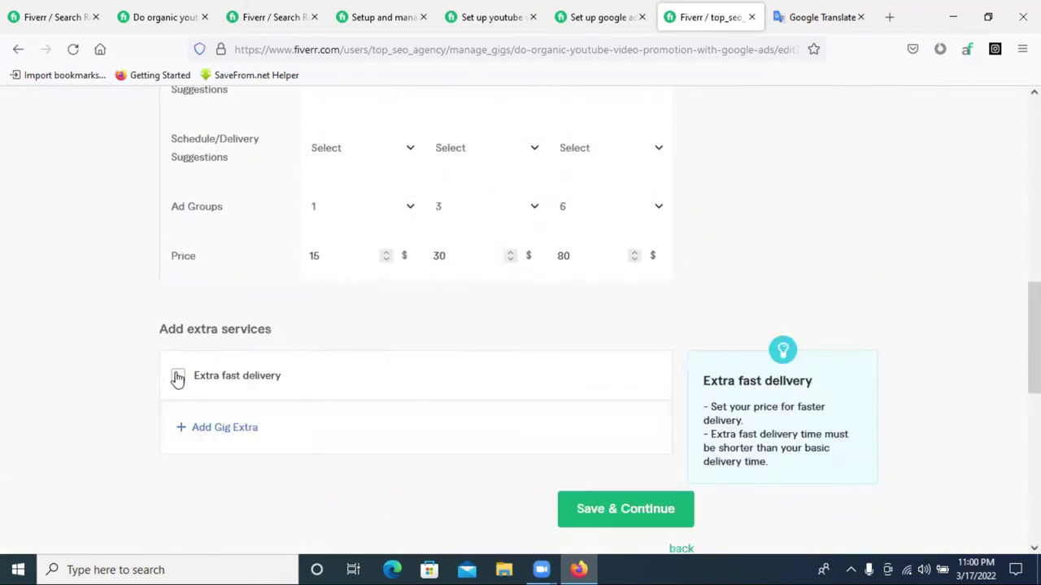
# Expand the Extra fast delivery settings for the Basic, Standard and Premium packages, and turn the extra off again.
pyautogui.click(177, 375)
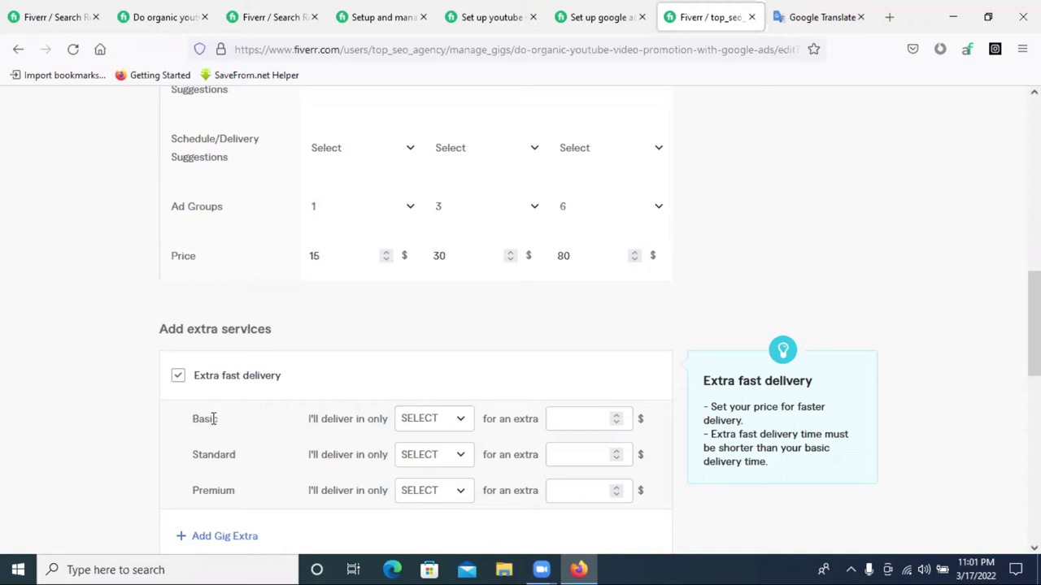
pyautogui.moveTo(228, 425)
pyautogui.mouseDown()
pyautogui.moveTo(192, 424)
pyautogui.moveTo(205, 453)
pyautogui.moveTo(179, 442)
pyautogui.moveTo(232, 412)
pyautogui.mouseUp()
pyautogui.scroll(-2, 382, 427)
pyautogui.scroll(2, 362, 416)
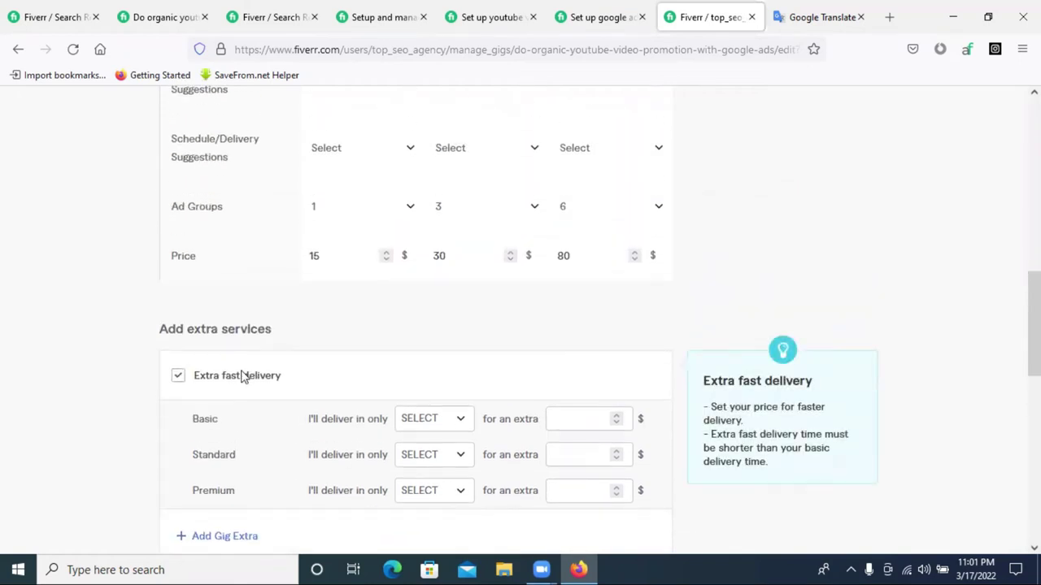
pyautogui.click(178, 376)
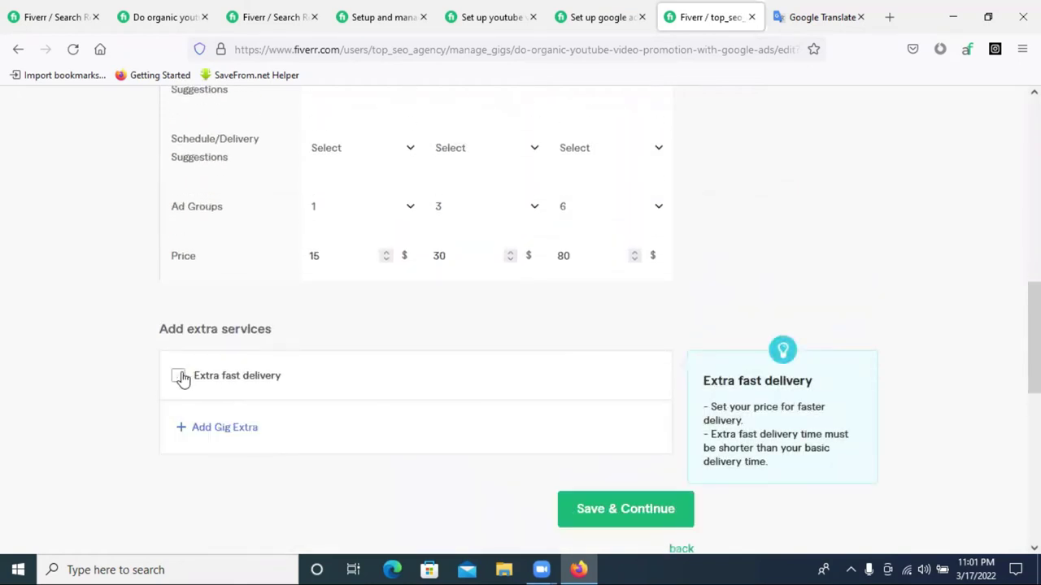
# Save the package pricing and continue to the gig's Description & FAQ section.
pyautogui.scroll(-2, 662, 448)
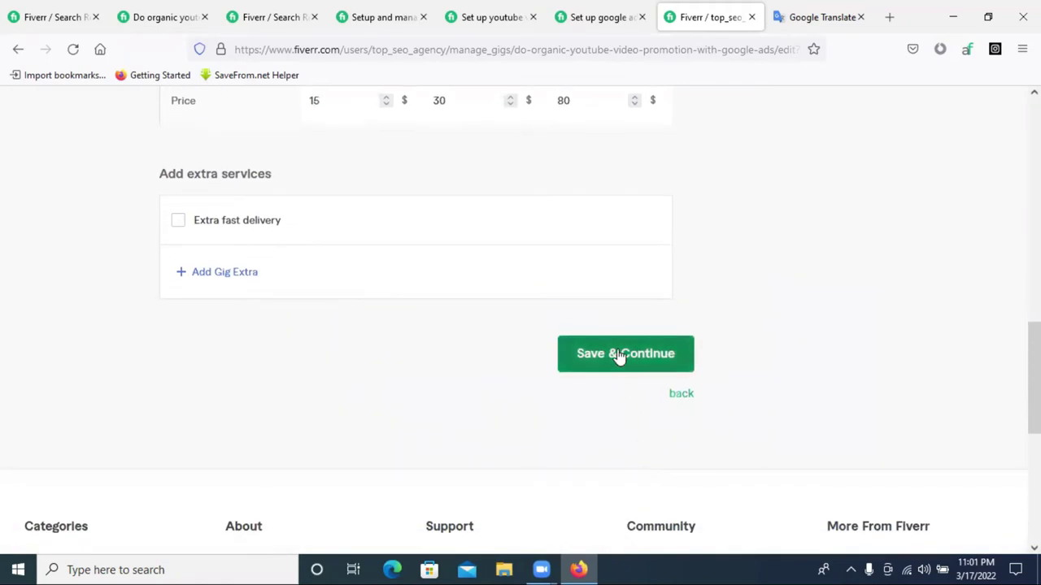
pyautogui.click(619, 355)
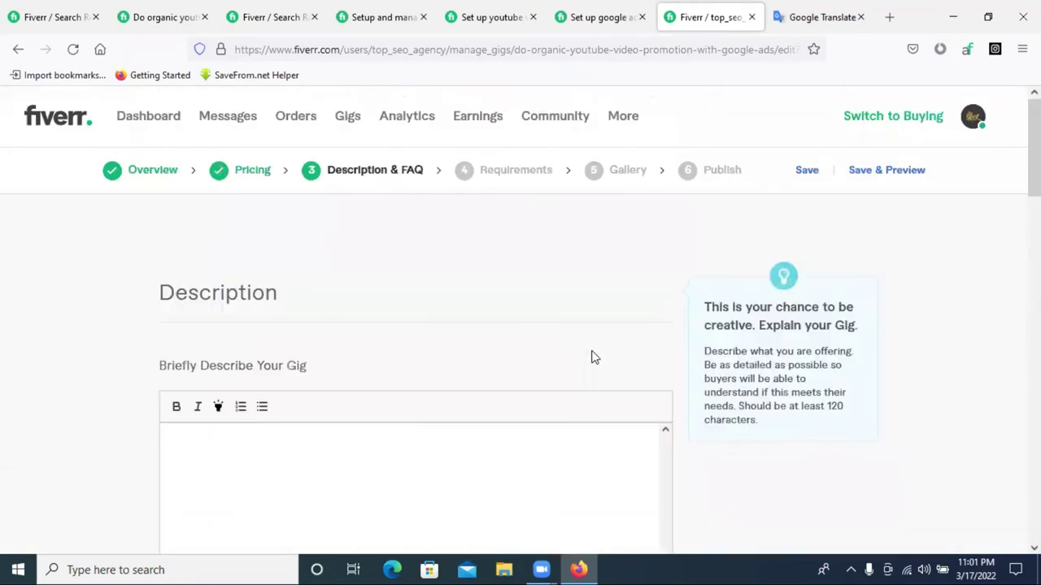
pyautogui.scroll(-3, 241, 280)
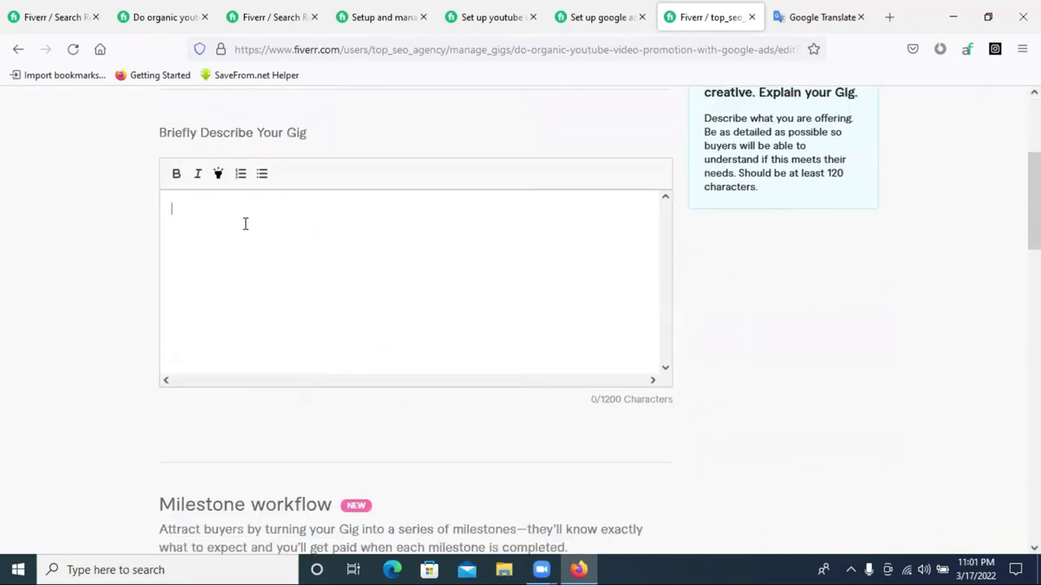
pyautogui.scroll(1, 245, 223)
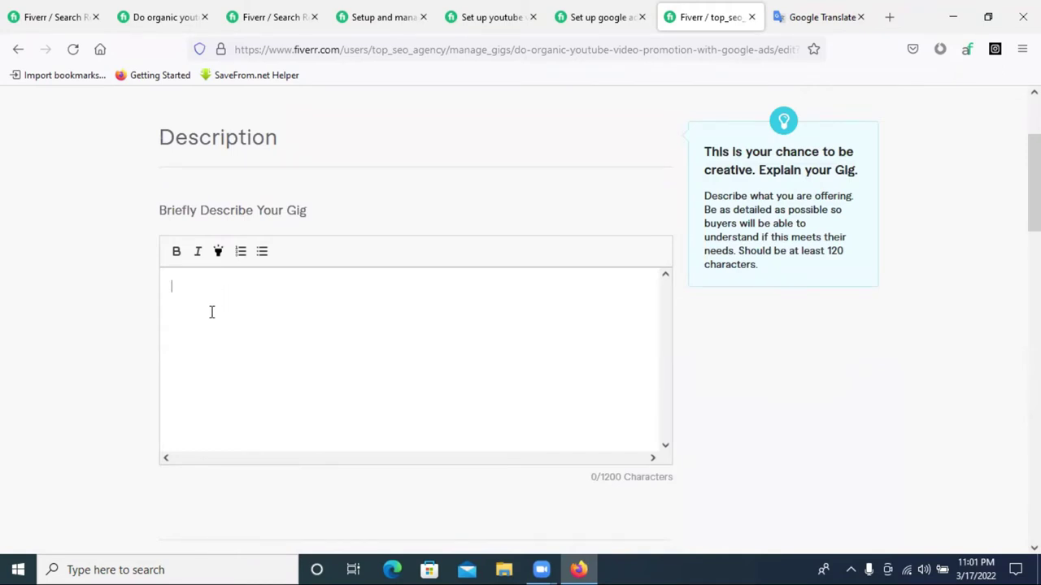
# Begin the gig description with "Are you Looking for an outstanding", correcting the spelling of "outstanding".
pyautogui.write('Are you ')
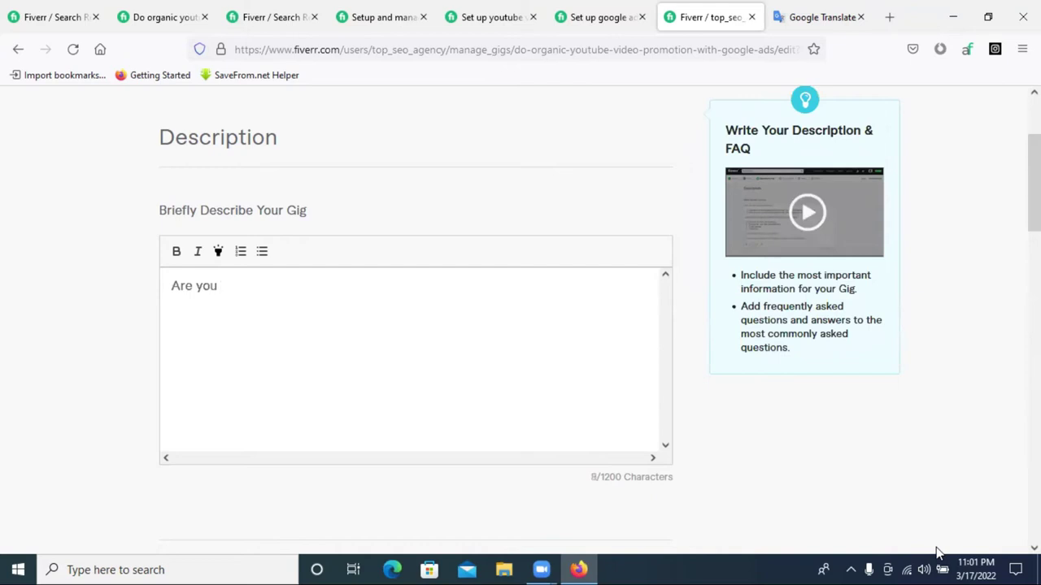
pyautogui.write('Looking f')
pyautogui.write('or an ')
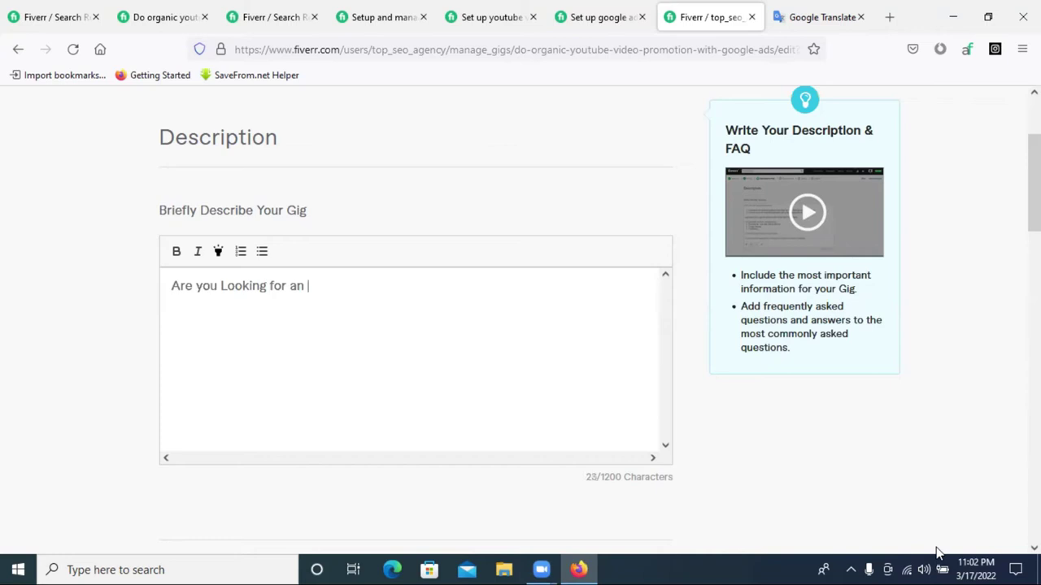
pyautogui.write('outs')
pyautogui.press('BackSpace')
pyautogui.write('a')
pyautogui.press('BackSpace')
pyautogui.write('sanding')
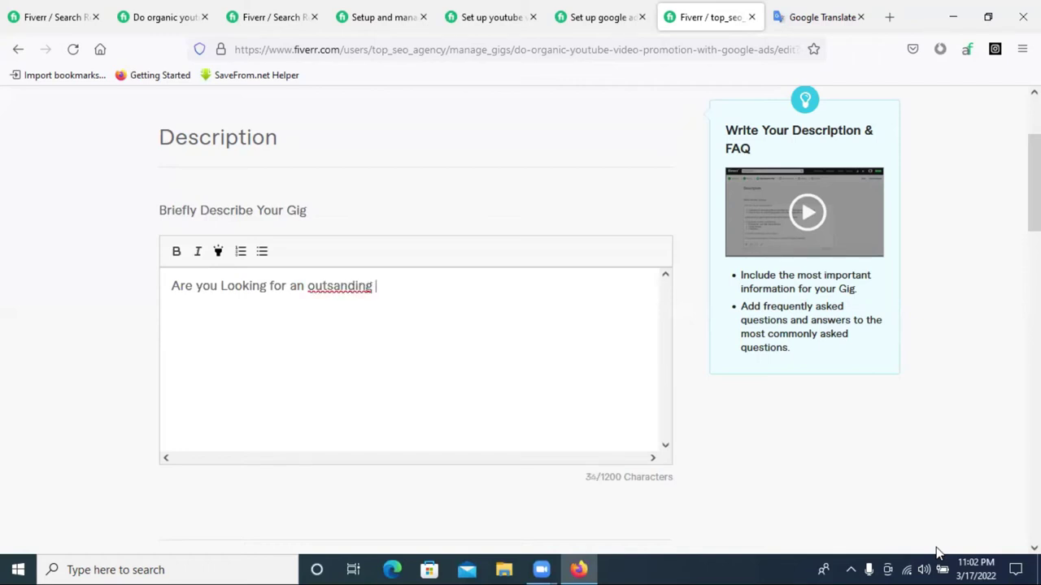
pyautogui.rightClick(340, 292)
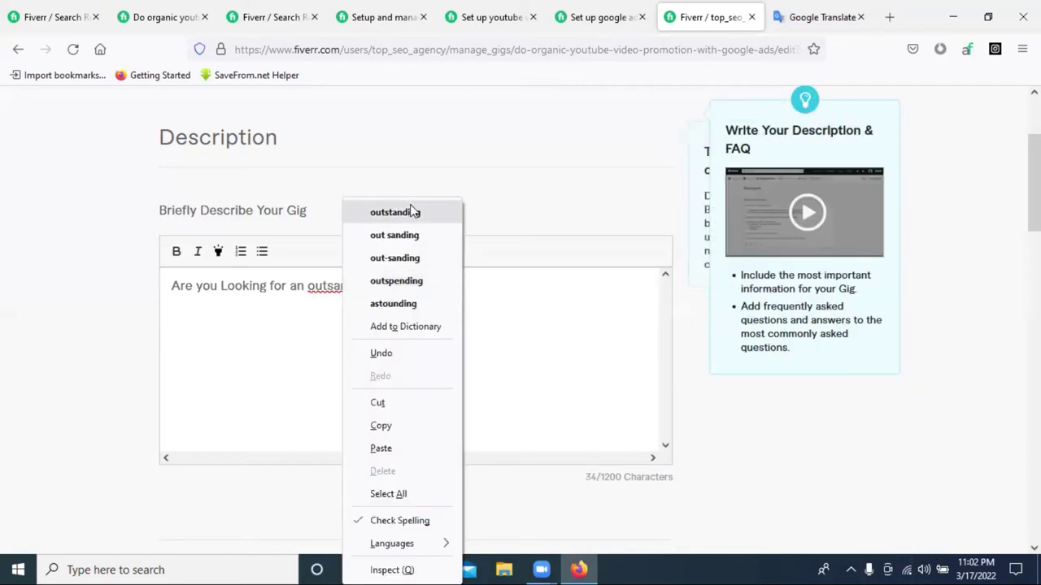
pyautogui.click(394, 212)
pyautogui.write('c')
pyautogui.press('BackSpace')
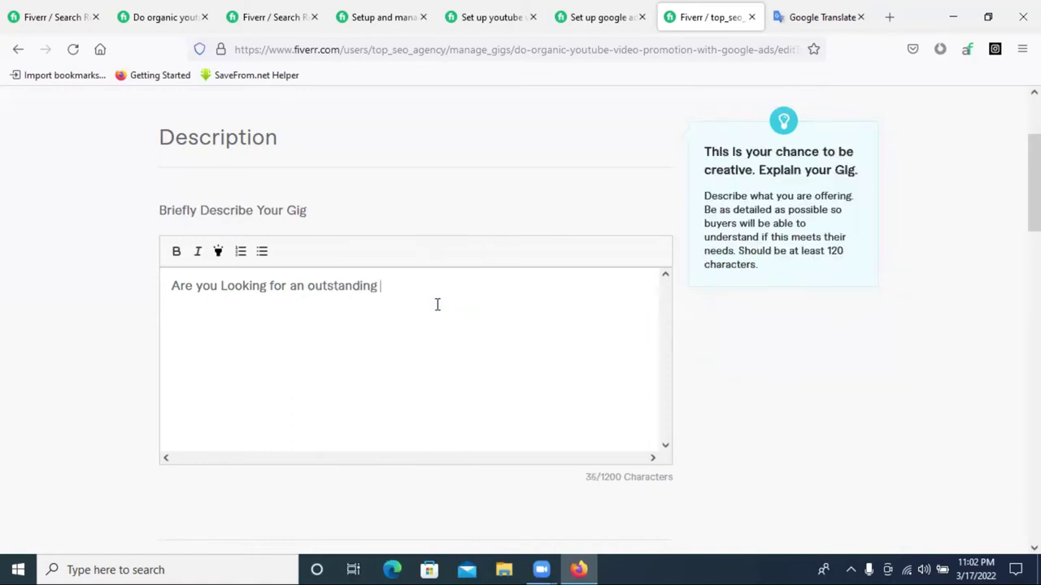
# Complete the description's opening question with "organic YouTube Video Promotion via Google Ads?".
pyautogui.write('organick')
pyautogui.press('BackSpace')
pyautogui.write('Yo')
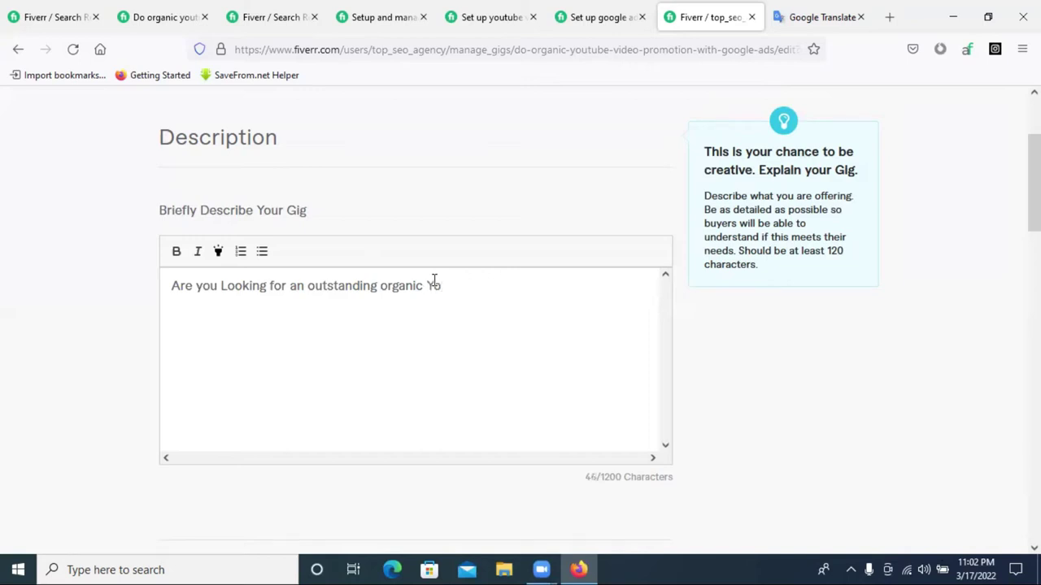
pyautogui.write('utube')
pyautogui.rightClick(446, 285)
pyautogui.click(493, 259)
pyautogui.write('Video')
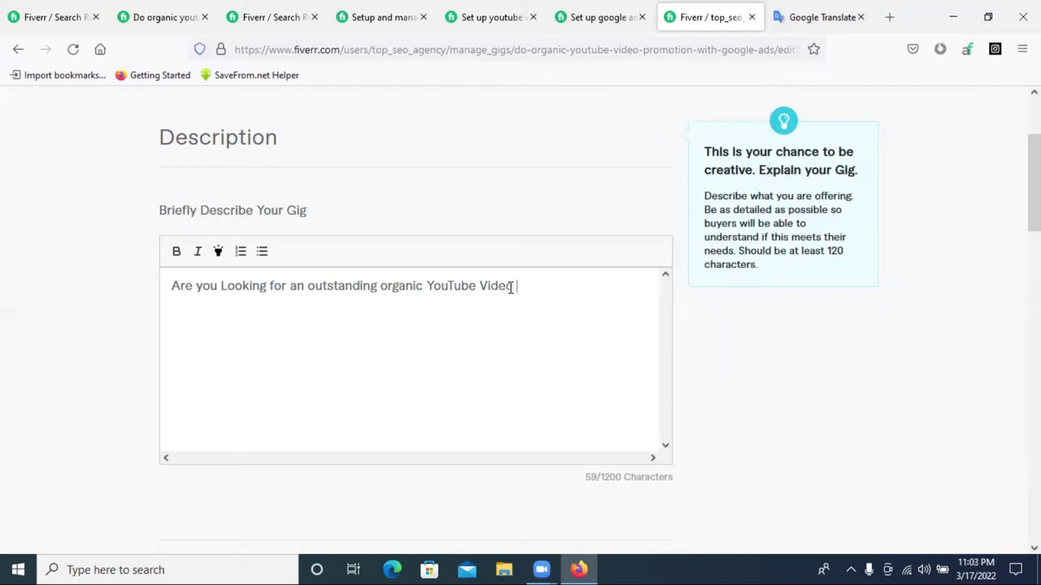
pyautogui.write(' Promotion via ')
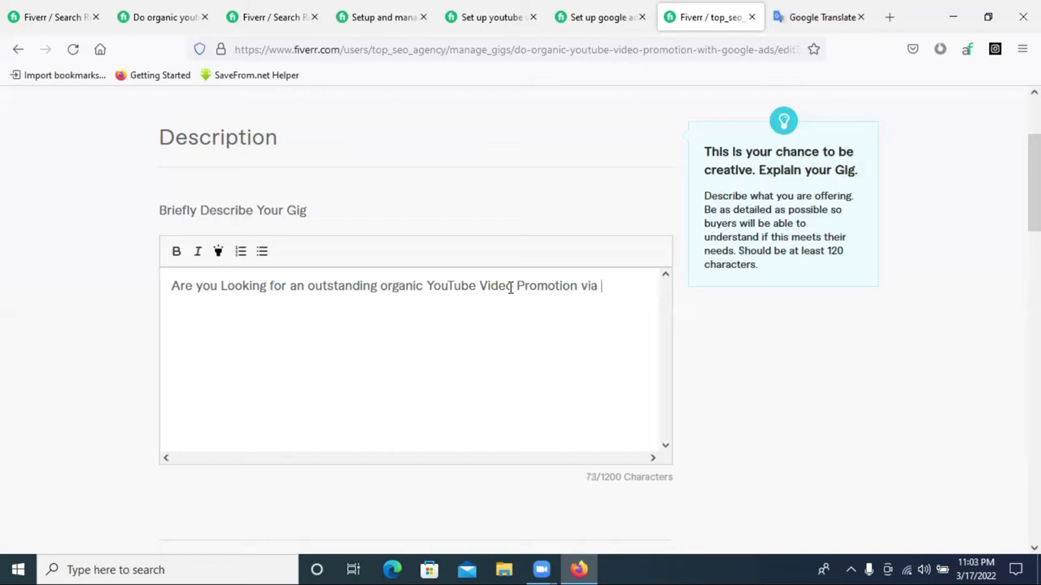
pyautogui.write('Google Ads')
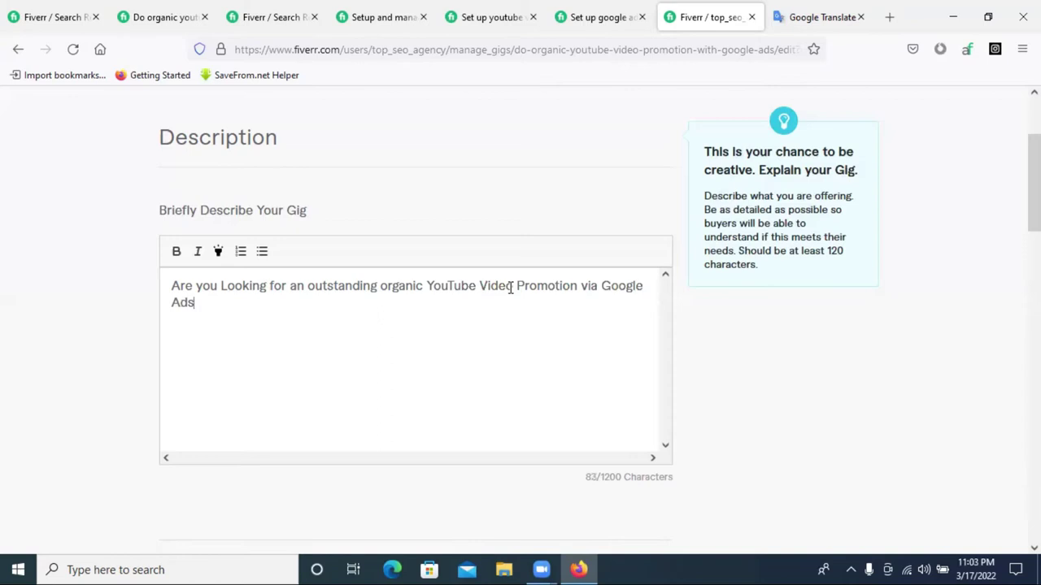
pyautogui.write('?')
# Add the sentence "If you yes, Then You are in the right places." after the opening question.
pyautogui.moveTo(440, 291); pyautogui.dragTo(577, 291)
pyautogui.click(614, 291)
pyautogui.write('If you yes, Then You')
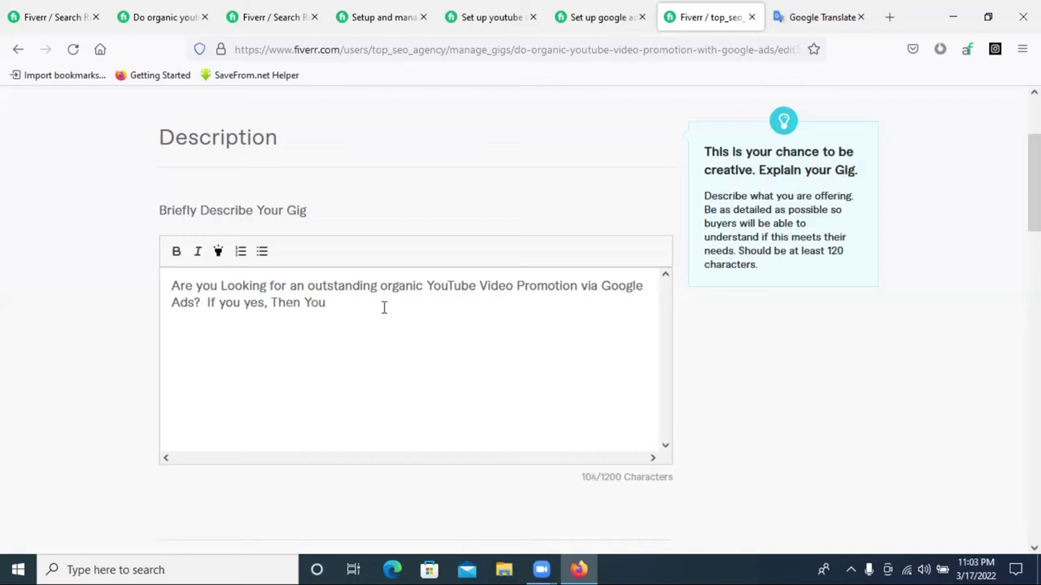
pyautogui.write(' are in the right places')
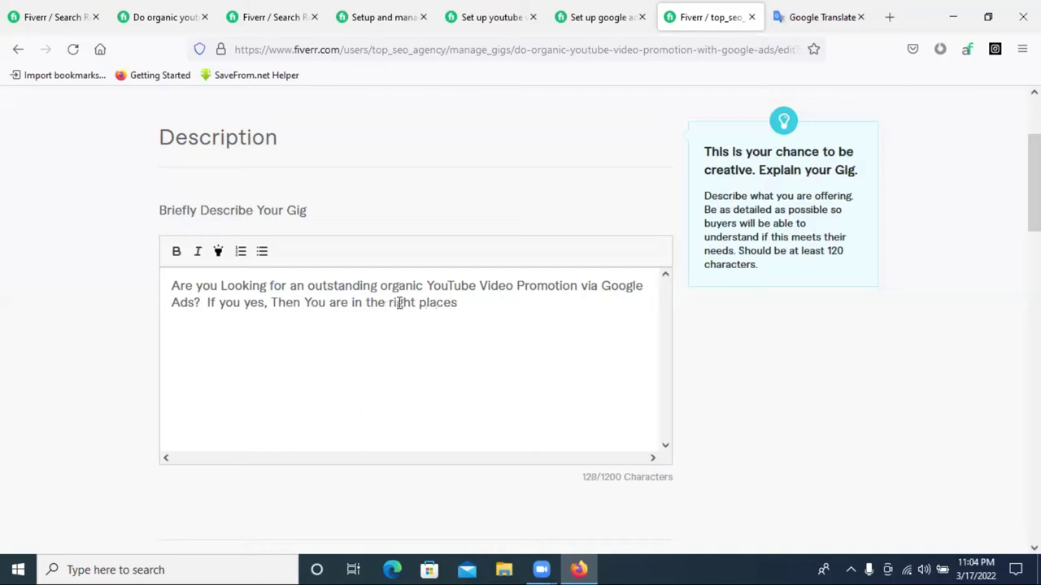
pyautogui.write('.')
# Copy the description text into Google Translate, replacing the old text, and check its Bengali translation.
pyautogui.moveTo(464, 304); pyautogui.dragTo(128, 288)
pyautogui.hotkey('ctrl', 'c')
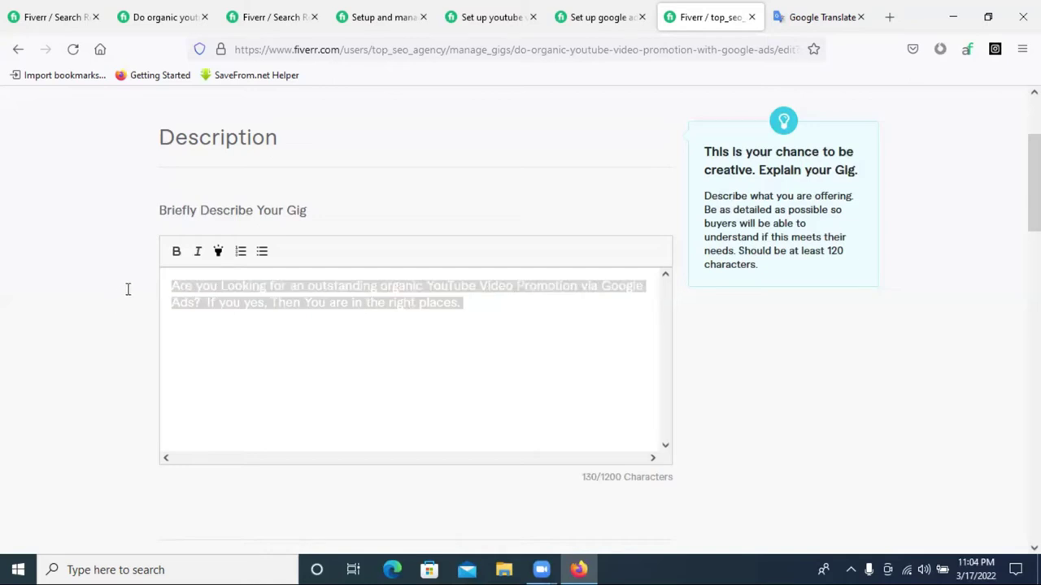
pyautogui.click(817, 17)
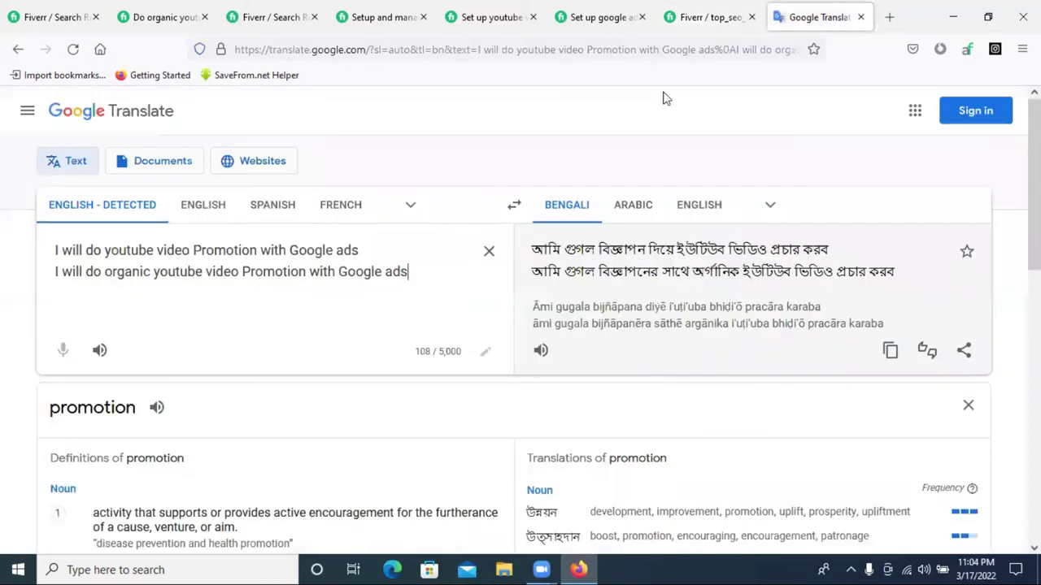
pyautogui.click(489, 250)
pyautogui.hotkey('ctrl', 'v')
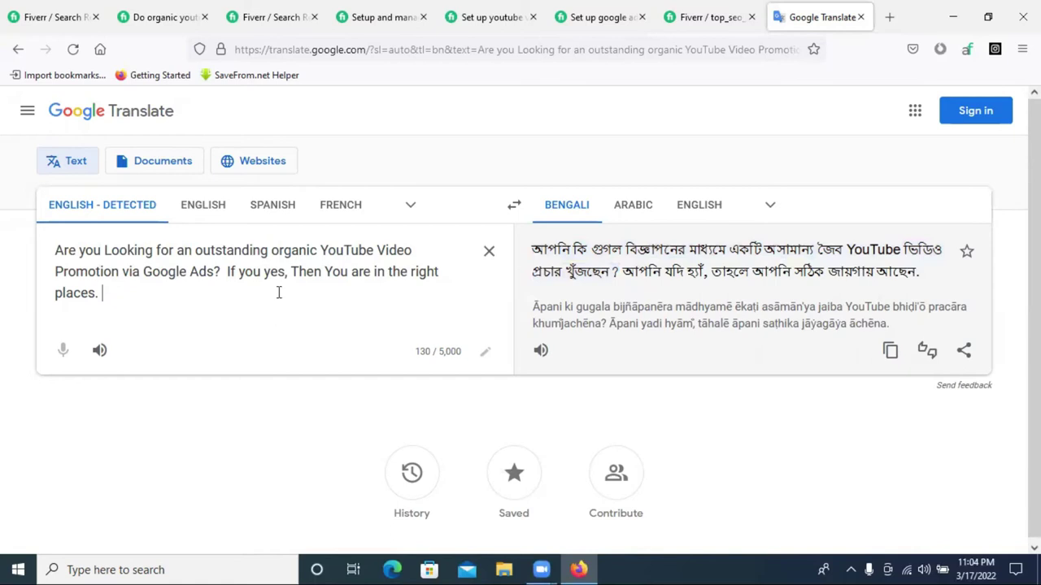
pyautogui.moveTo(104, 271); pyautogui.dragTo(193, 274)
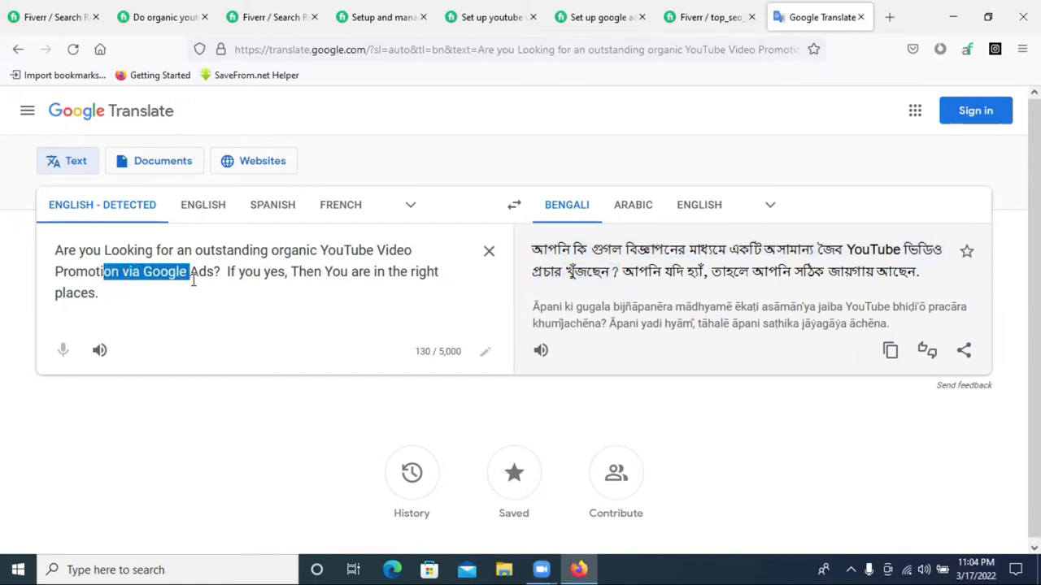
pyautogui.click(258, 287)
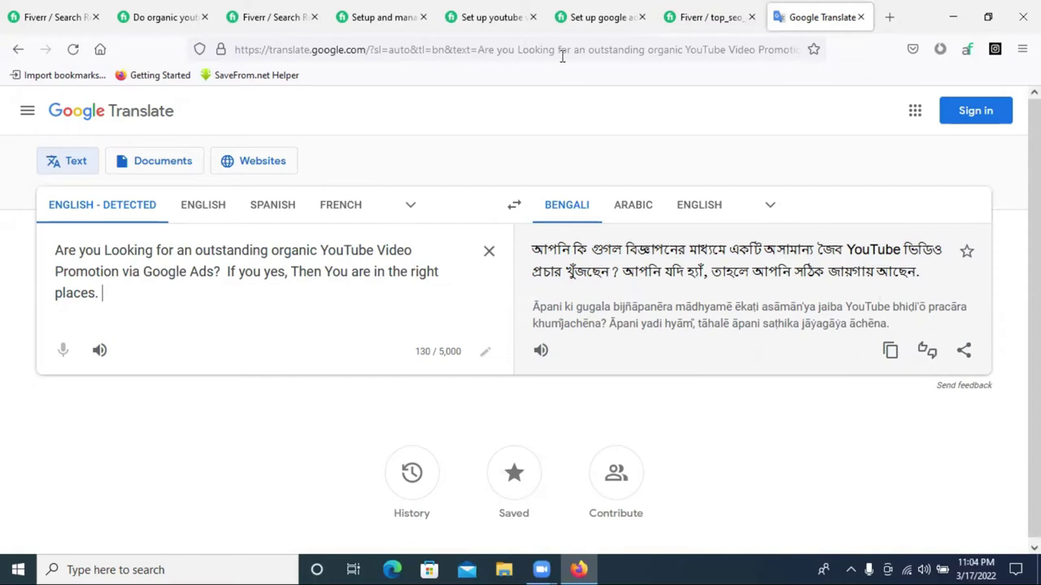
# Return to the Fiverr gig and start a new description paragraph with "I am a Video Advertiser and Google Ad Expert".
pyautogui.click(720, 11)
pyautogui.click(271, 303)
pyautogui.click(484, 298)
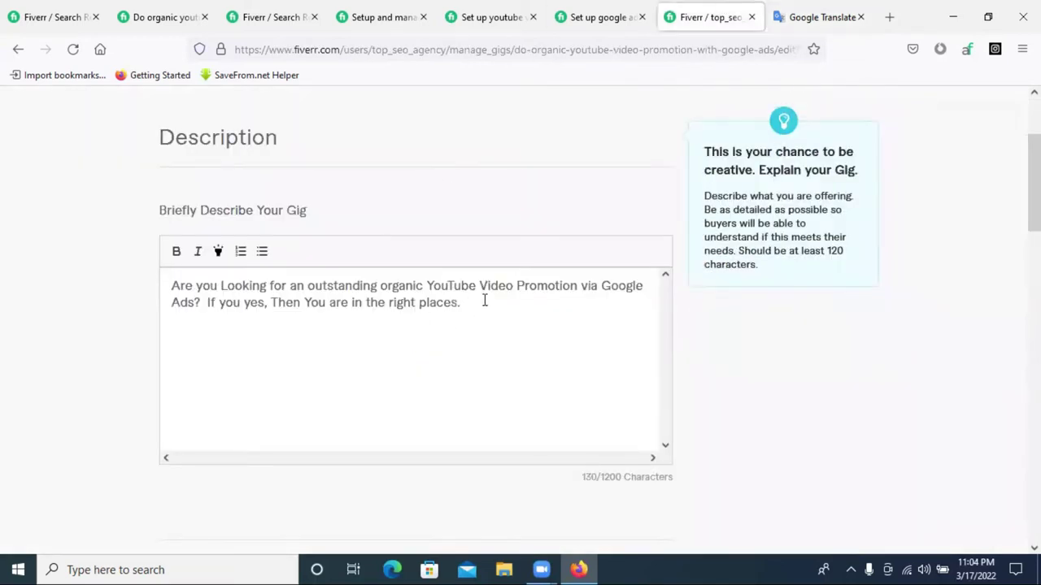
pyautogui.press('Return')
pyautogui.write('I am  A')
pyautogui.press('BackSpace')
pyautogui.write('a Video ')
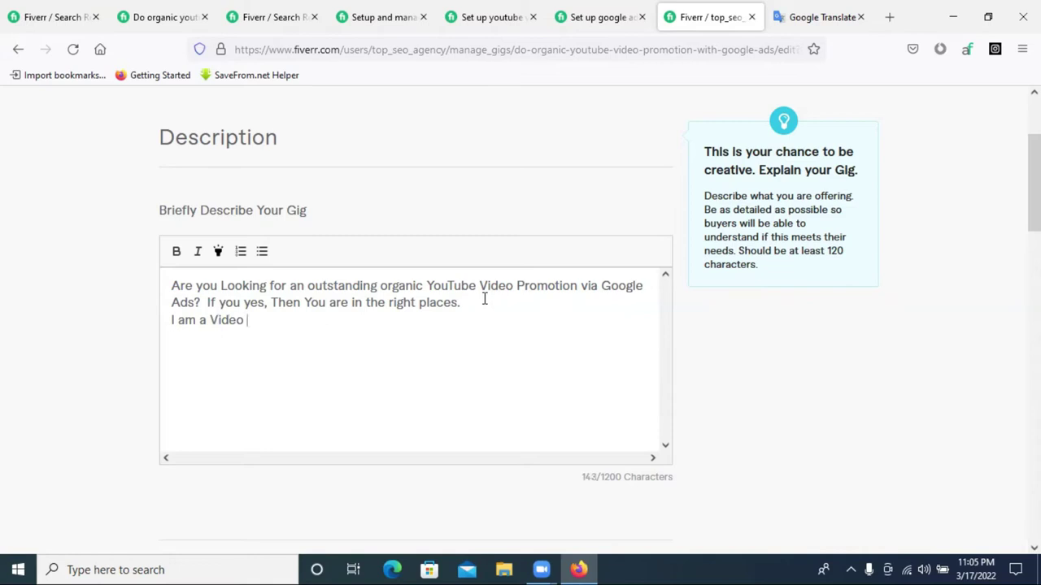
pyautogui.write('Advertiser')
pyautogui.write('and ')
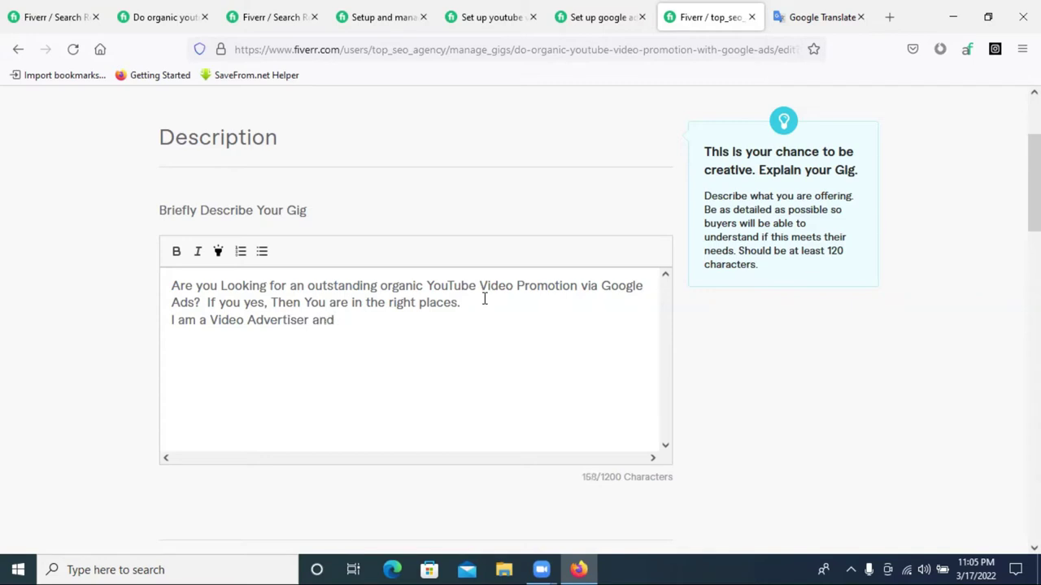
pyautogui.write('Google')
pyautogui.write(' Ads')
pyautogui.press('BackSpace')
pyautogui.press('BackSpace')
pyautogui.write('Expert')
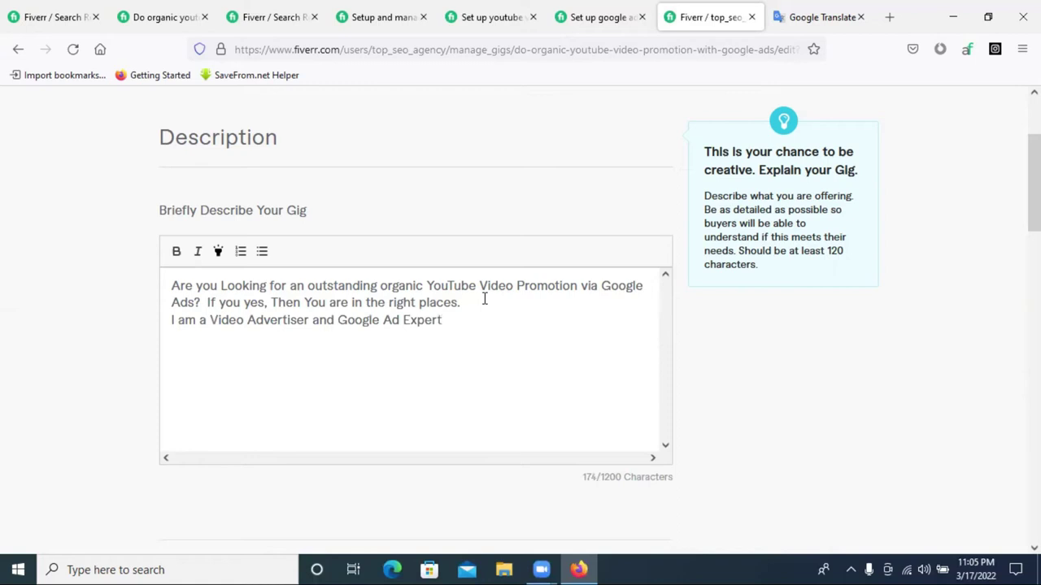
# Continue the paragraph with ". I have more than 1 years of experiences", correcting the spelling of "experiences".
pyautogui.write('. I have more than')
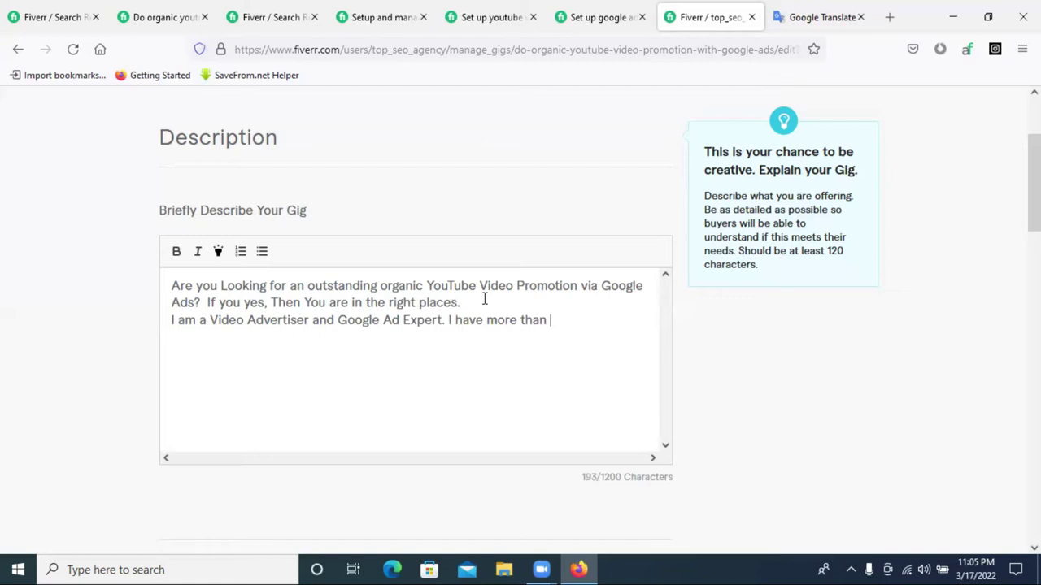
pyautogui.write('1 years of exper')
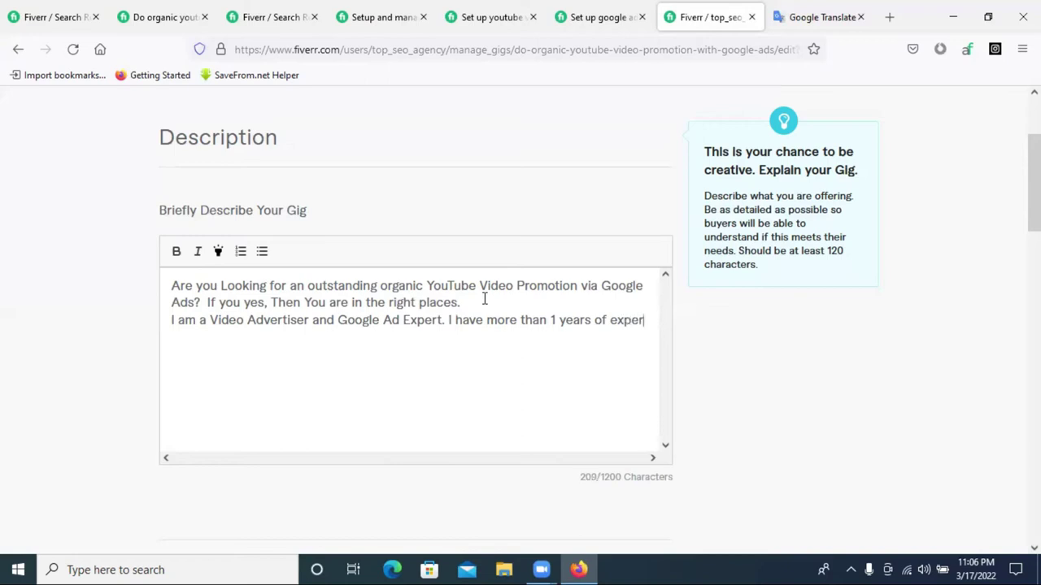
pyautogui.write('inc')
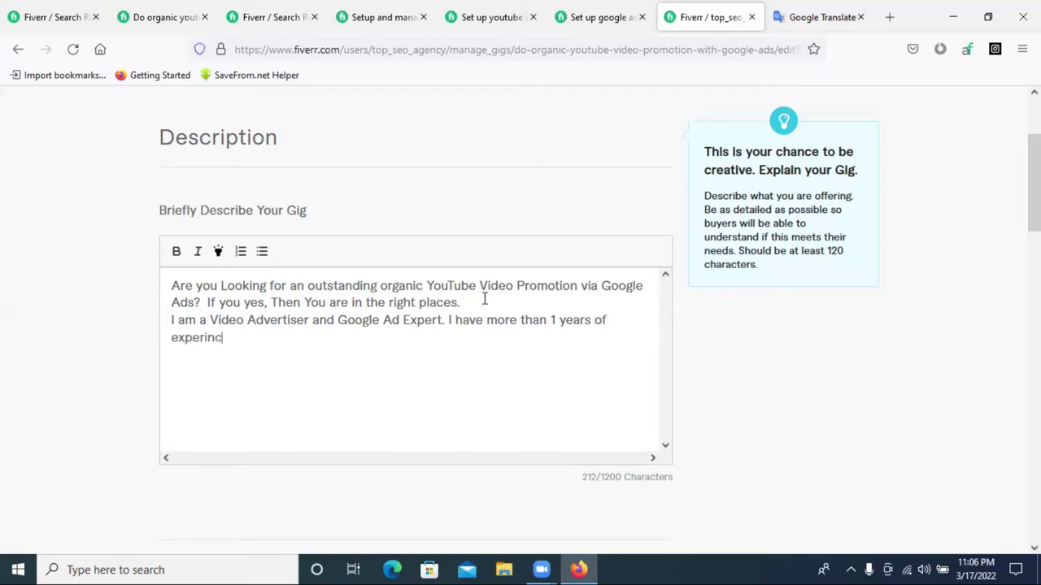
pyautogui.write('es')
pyautogui.rightClick(182, 343)
pyautogui.click(242, 16)
# Add "in YouTube" after "experiences", correcting the spelling of "YouTube".
pyautogui.write('in Yo')
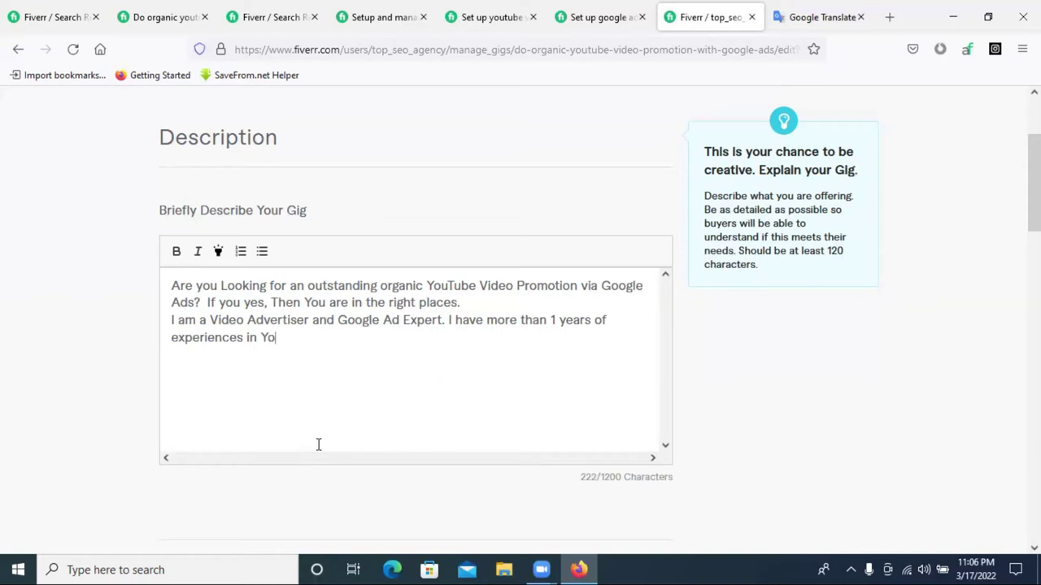
pyautogui.write('utube')
pyautogui.rightClick(274, 342)
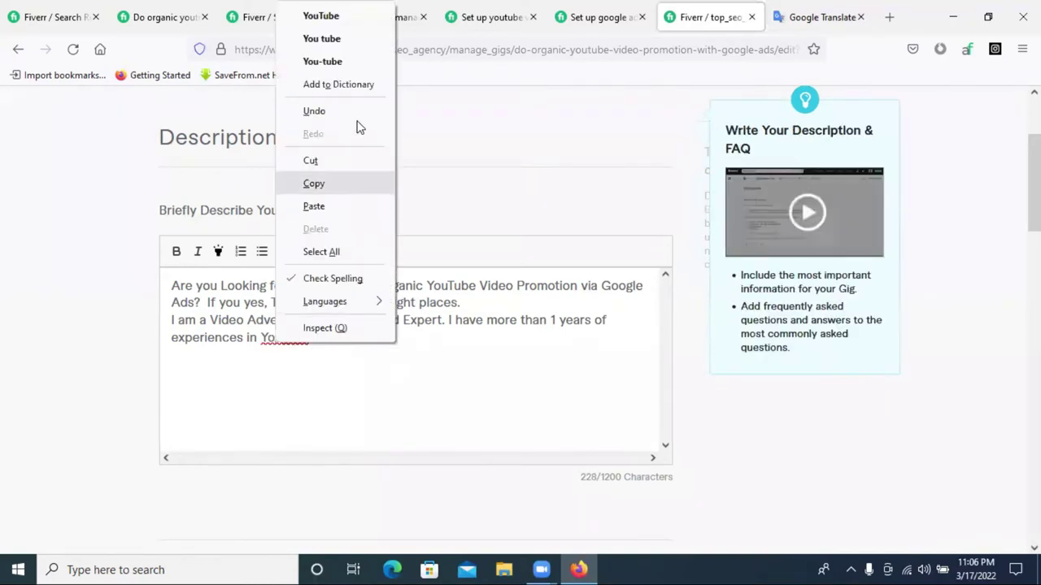
pyautogui.click(348, 17)
pyautogui.press('BackSpace')
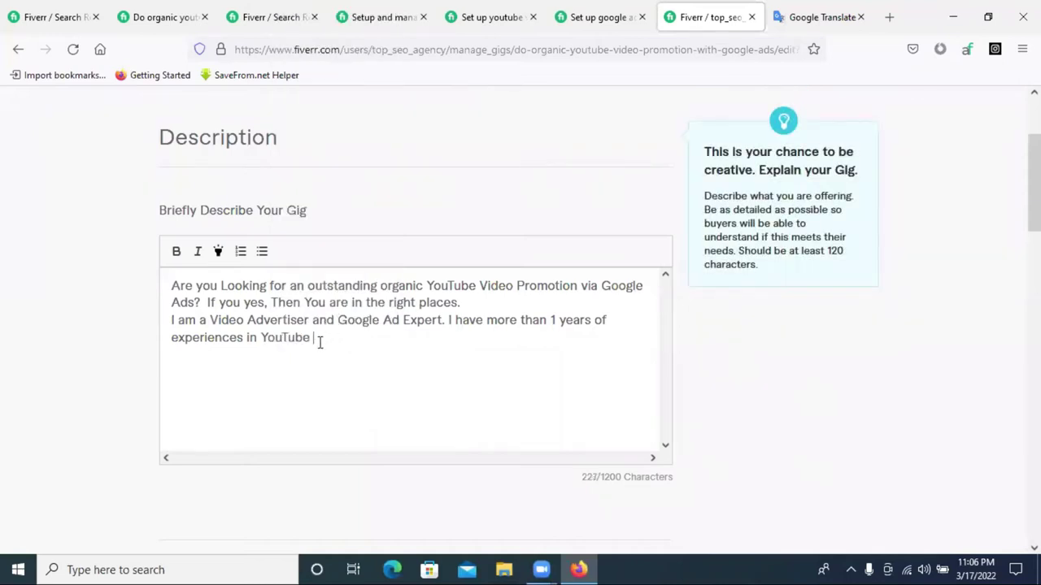
# Complete the experience sentence with "Ads Campaign and Google Ads.".
pyautogui.write('Ads')
pyautogui.write('Campa')
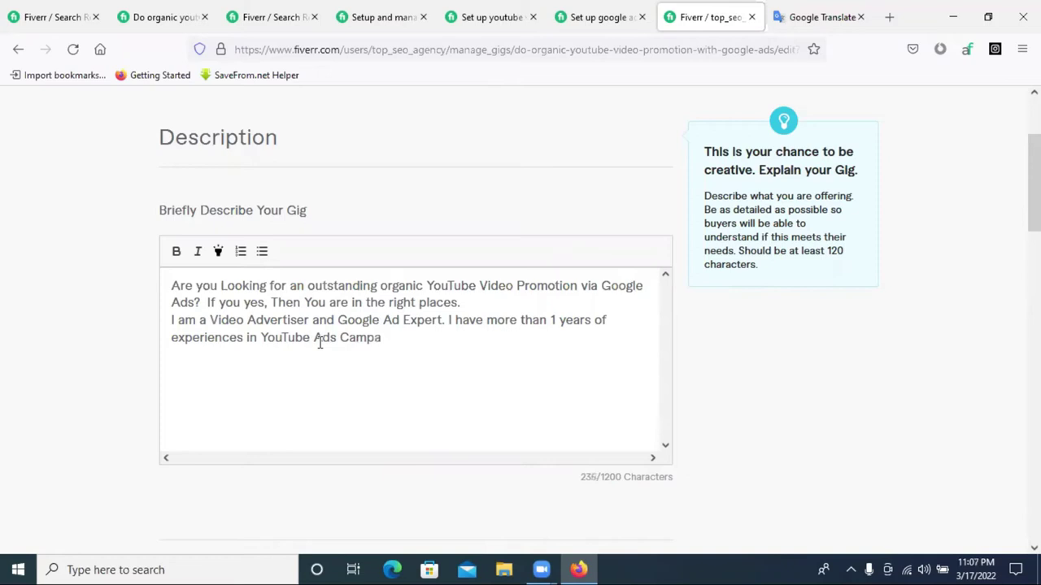
pyautogui.write('ign or G')
pyautogui.press('BackSpace')
pyautogui.press('BackSpace')
pyautogui.press('BackSpace')
pyautogui.press('BackSpace')
pyautogui.write('ans')
pyautogui.press('BackSpace')
pyautogui.write('d Google ')
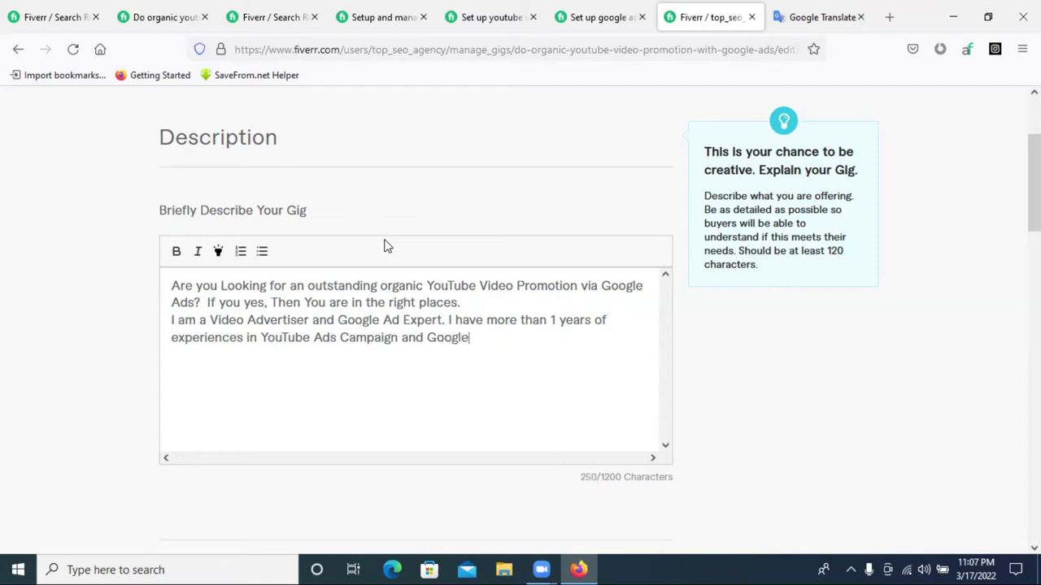
pyautogui.write('Ads.')
# Add the sentence "I have working on different channel as an ad manager." to the end of the description.
pyautogui.write('I have work')
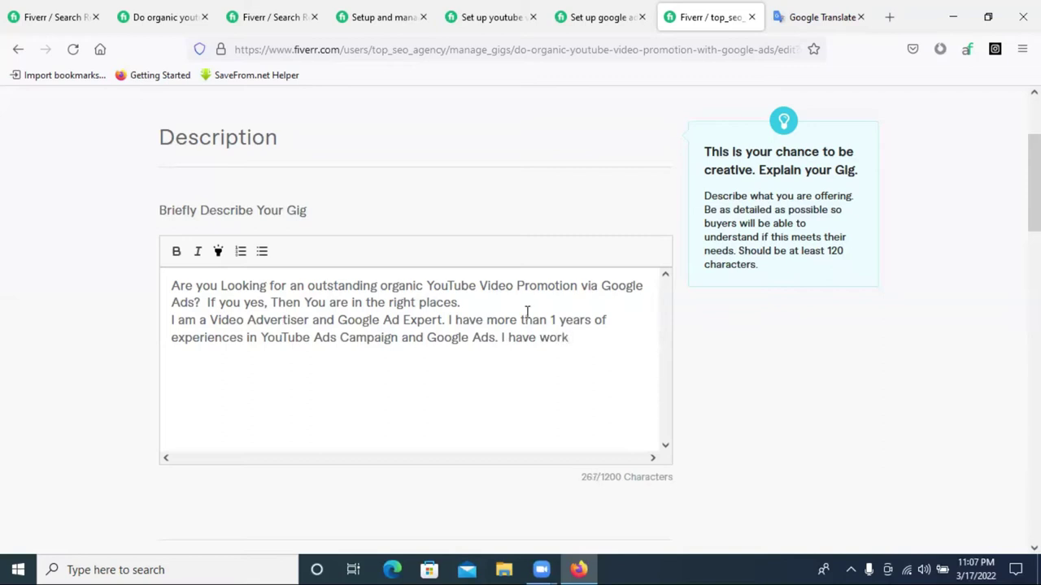
pyautogui.press('BackSpace')
pyautogui.write('king on different ')
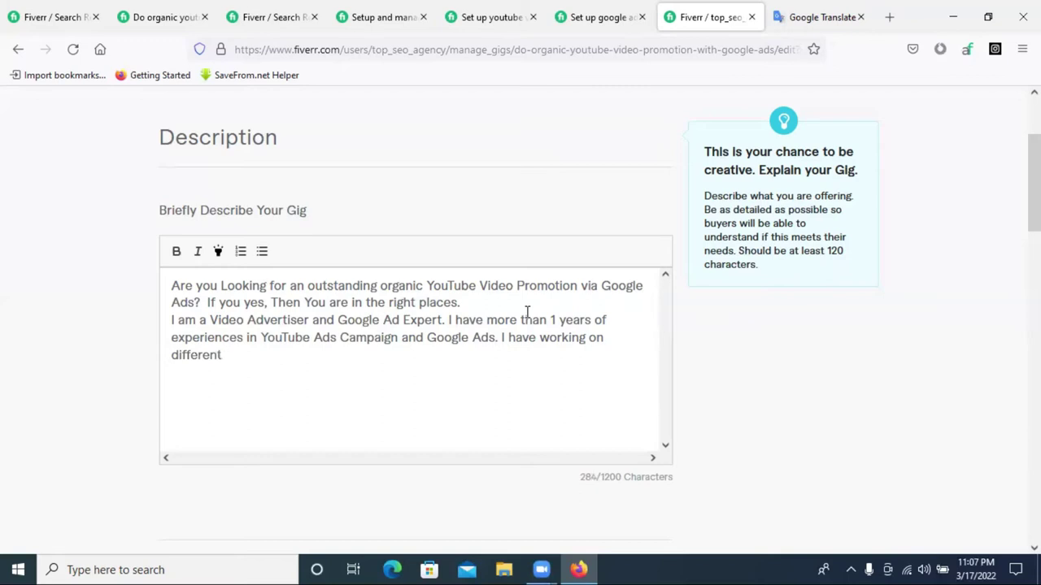
pyautogui.write('channel as an ')
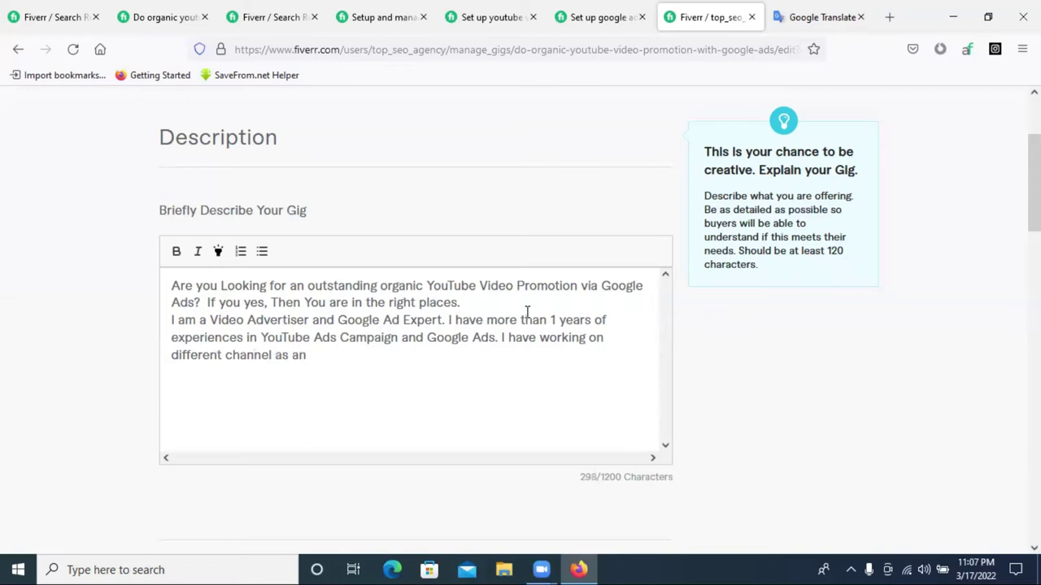
pyautogui.write('ad manager')
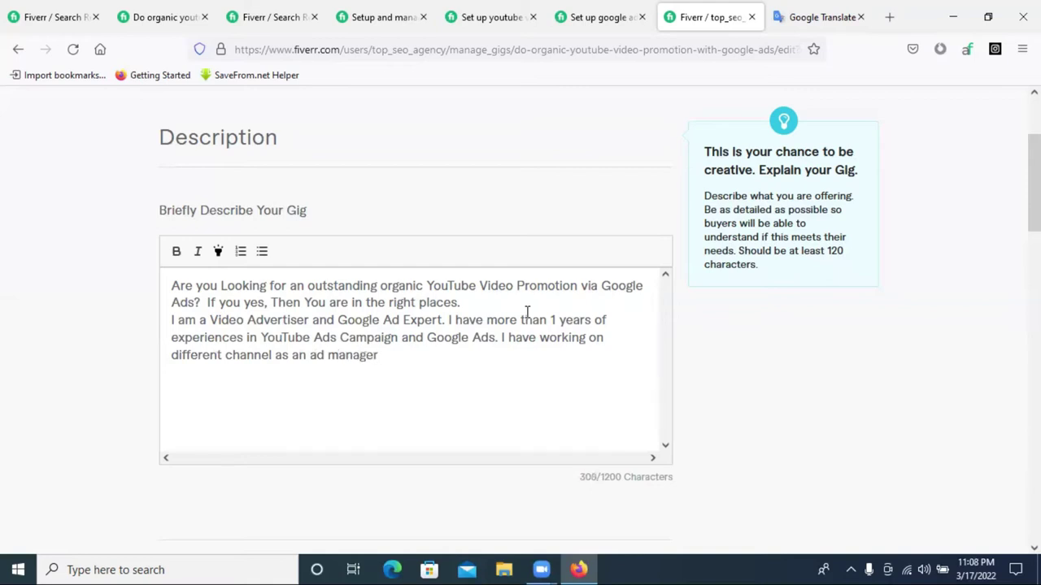
pyautogui.write('.')
pyautogui.press('BackSpace')
pyautogui.write('.')
# Replace the text in Google Translate with the full two-paragraph description and check its Bengali translation.
pyautogui.moveTo(172, 284); pyautogui.dragTo(478, 363)
pyautogui.rightClick(398, 324)
pyautogui.click(453, 93)
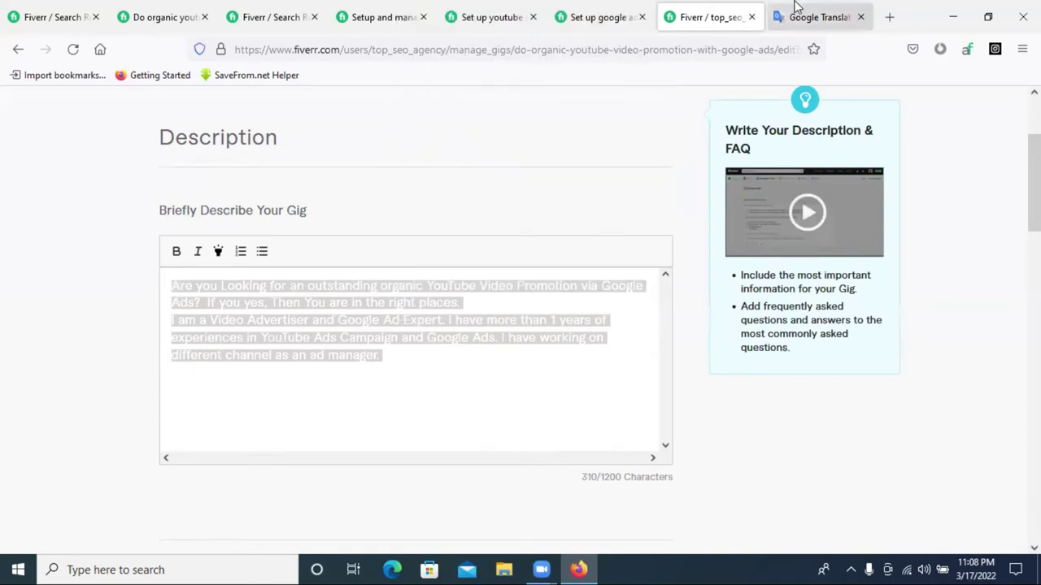
pyautogui.click(817, 17)
pyautogui.click(488, 251)
pyautogui.rightClick(316, 286)
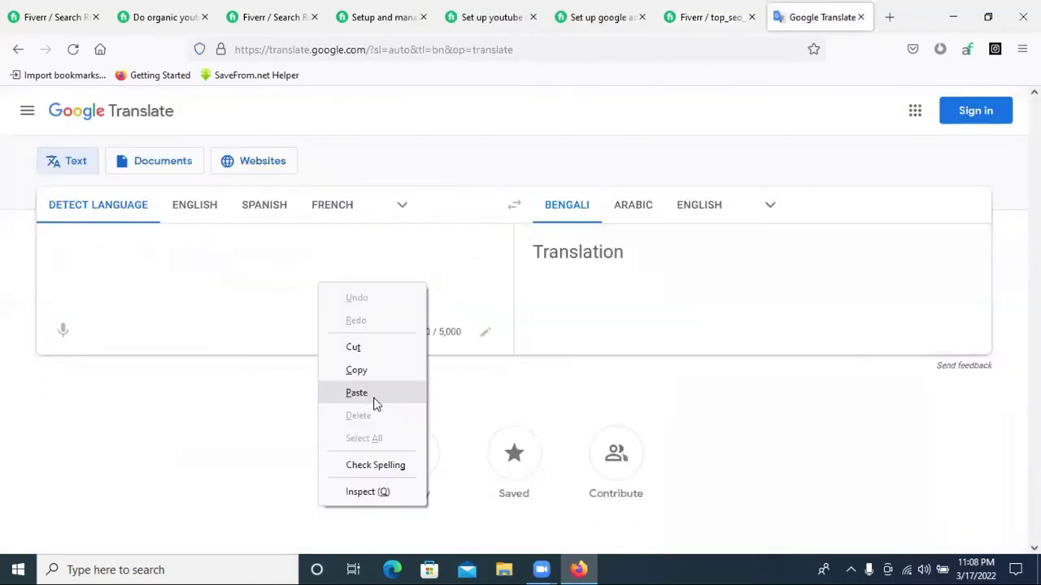
pyautogui.click(372, 396)
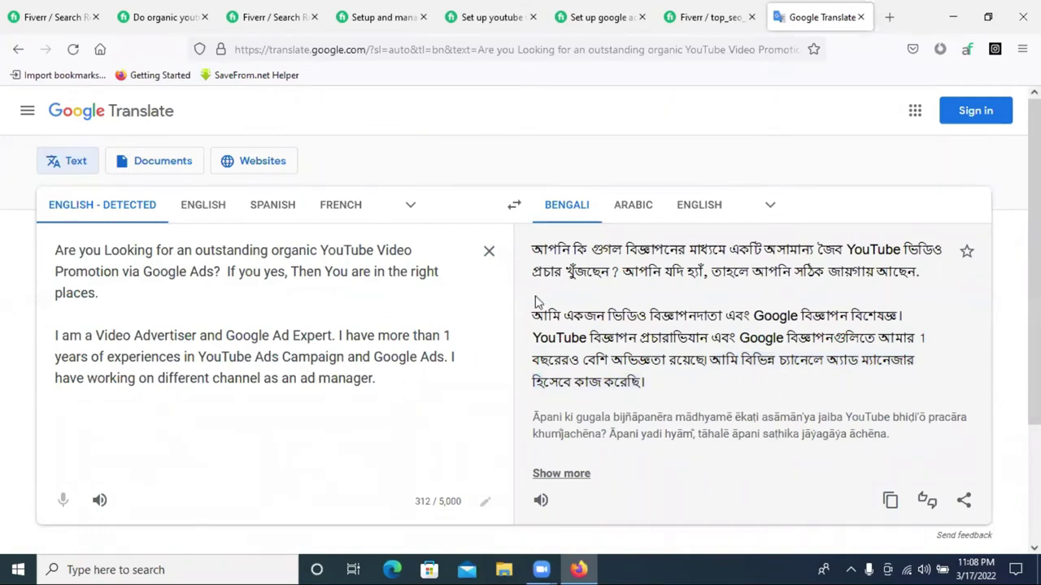
# Examine the About This Gig text of the competing gig on Google ads setup for YouTube videos.
pyautogui.click(701, 17)
pyautogui.click(626, 9)
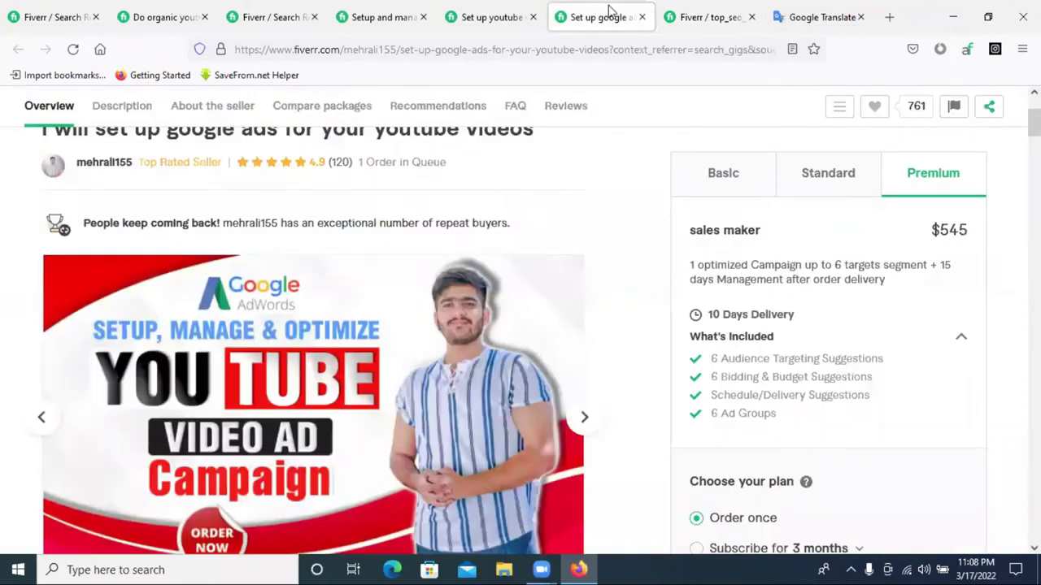
pyautogui.scroll(-5, 410, 269)
pyautogui.scroll(-2, 113, 280)
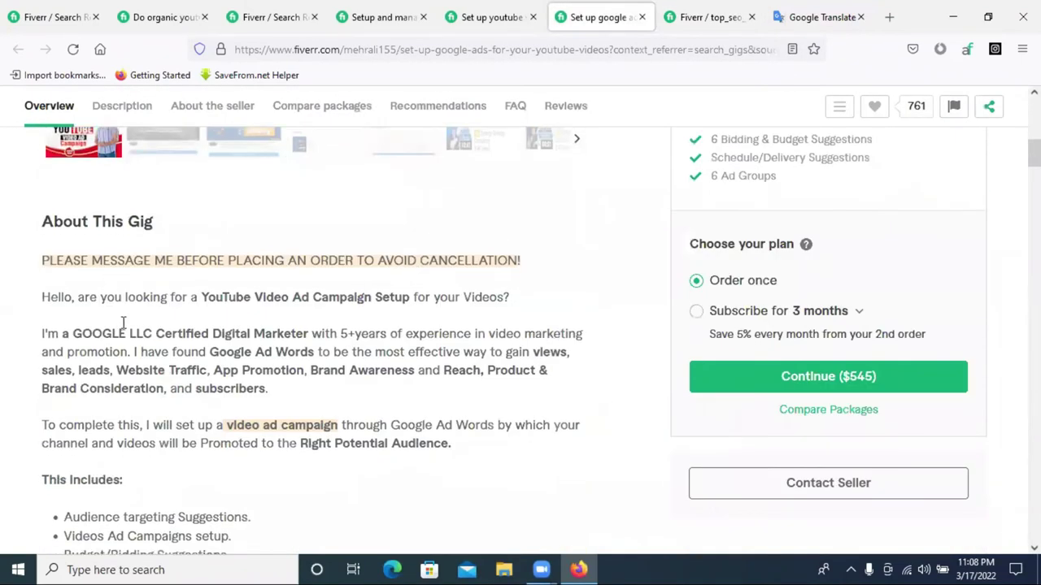
pyautogui.click(797, 10)
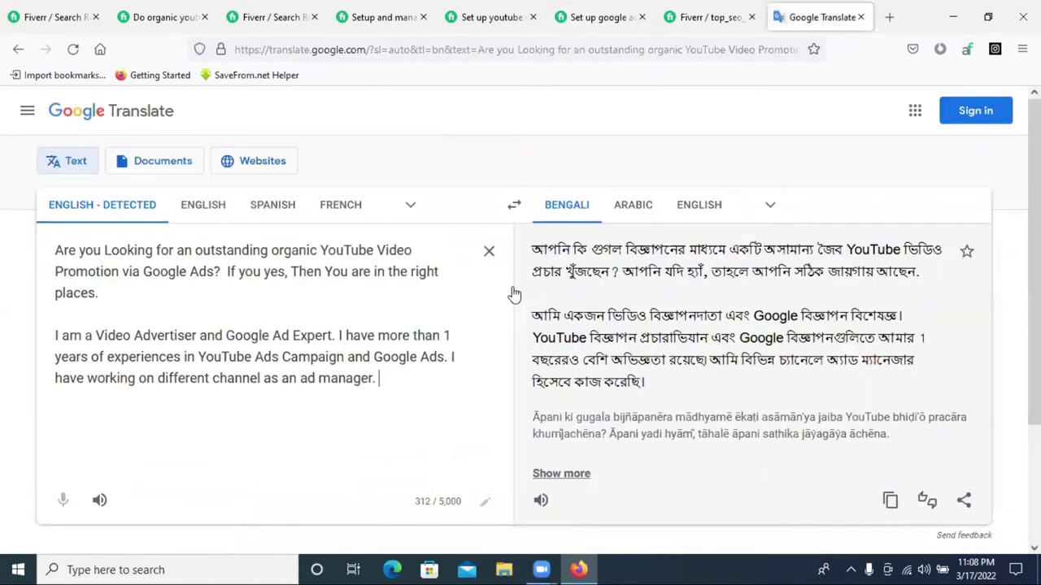
# Make the opening paragraph of the gig description bold.
pyautogui.click(685, 10)
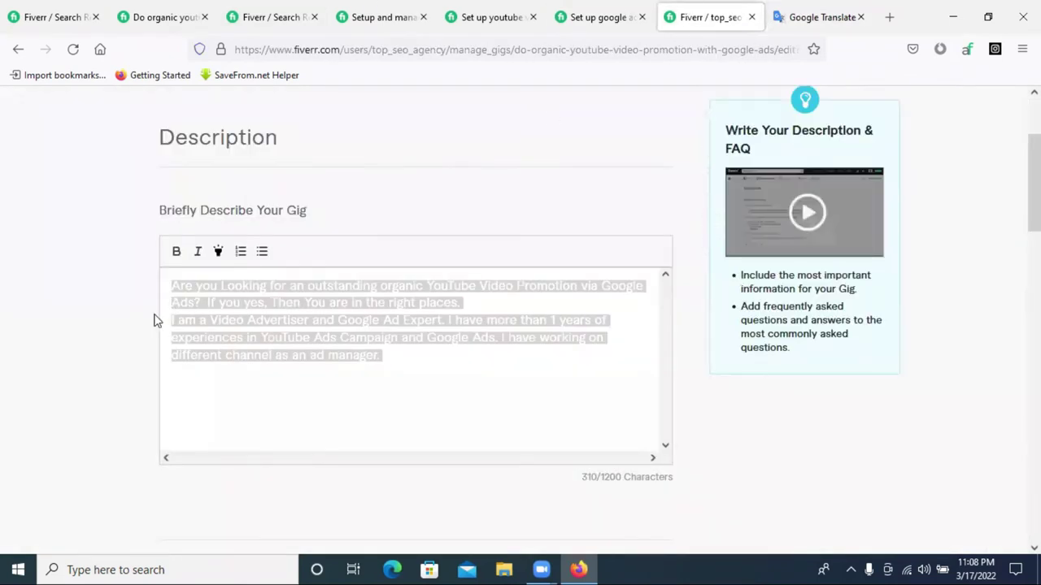
pyautogui.click(423, 318)
pyautogui.moveTo(470, 302); pyautogui.dragTo(169, 291)
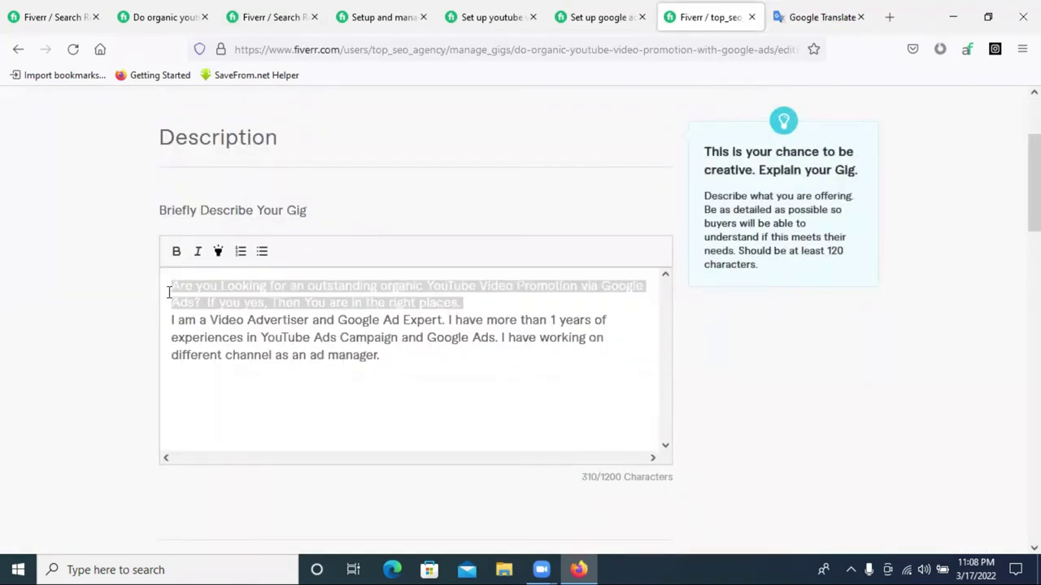
pyautogui.click(176, 251)
pyautogui.click(332, 303)
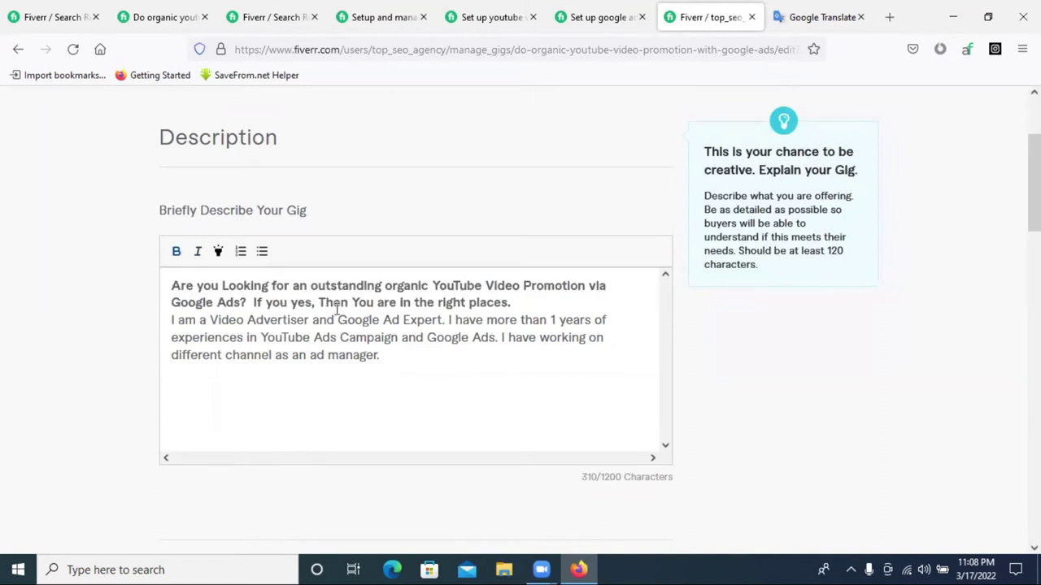
# Change the stated experience to 2 years and insert a blank line before the "I am a Video Advertiser" paragraph.
pyautogui.click(557, 321)
pyautogui.press('BackSpace')
pyautogui.write('3')
pyautogui.moveTo(403, 321); pyautogui.dragTo(347, 321)
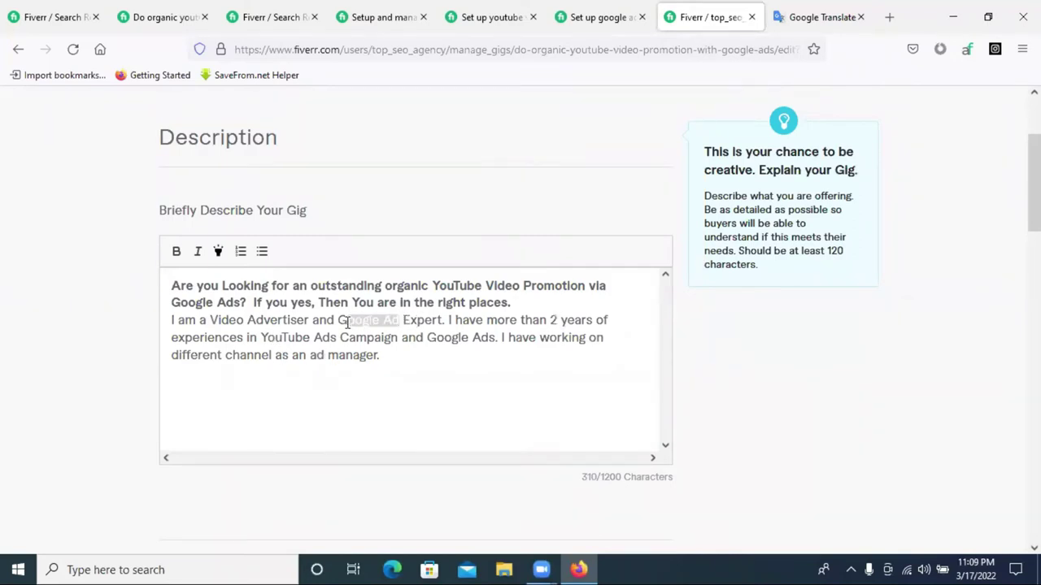
pyautogui.click(172, 320)
pyautogui.press('Return')
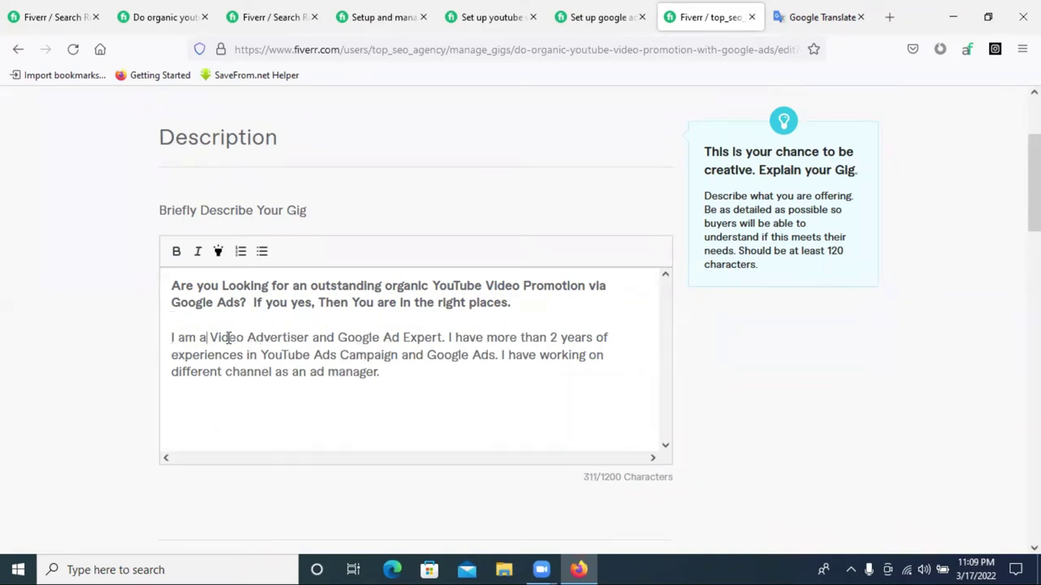
pyautogui.moveTo(218, 337); pyautogui.dragTo(398, 337)
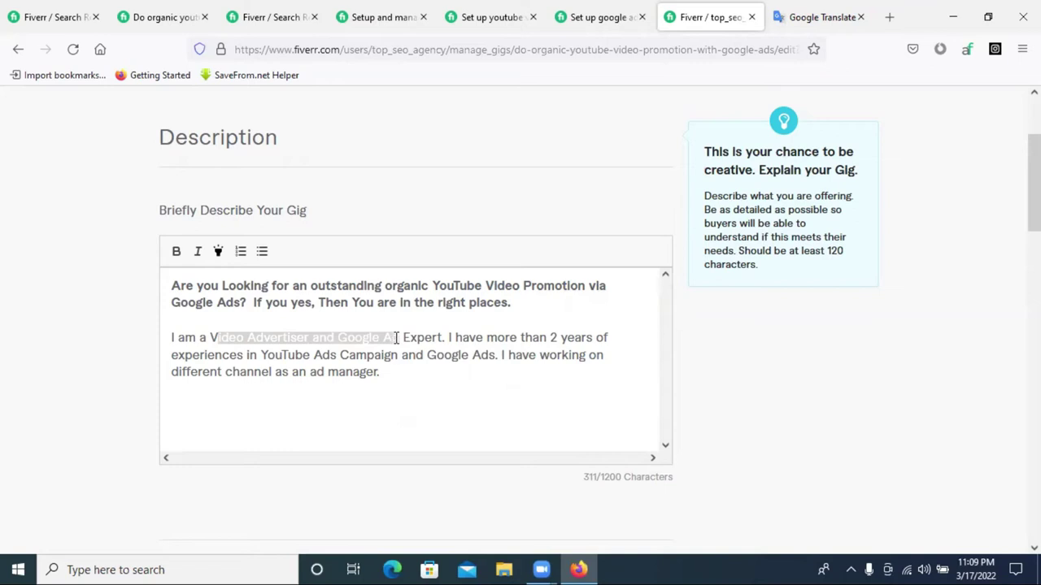
pyautogui.click(241, 337)
pyautogui.moveTo(209, 337); pyautogui.dragTo(398, 337)
pyautogui.click(325, 338)
pyautogui.moveTo(370, 337); pyautogui.dragTo(399, 337)
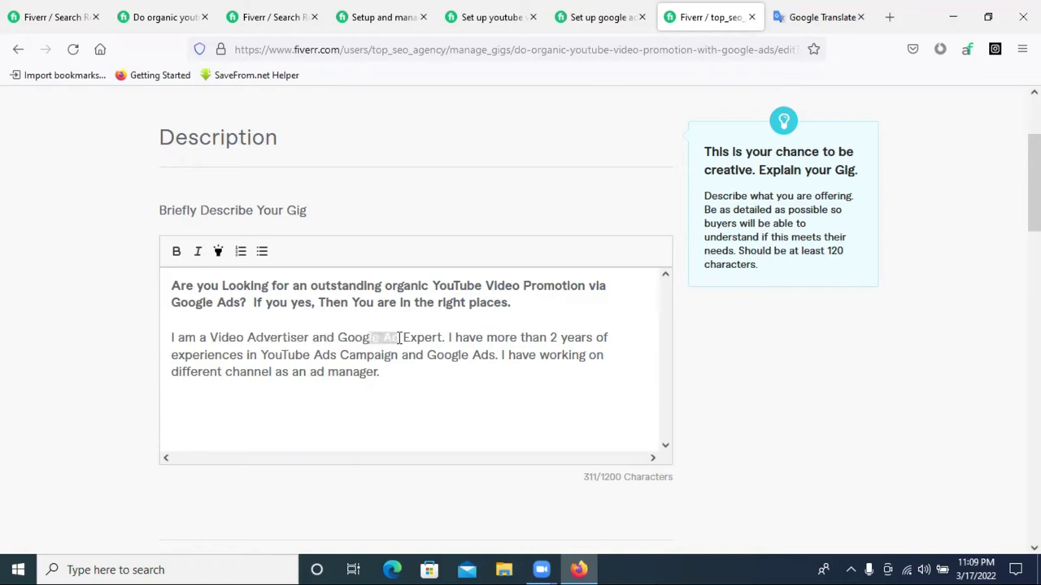
pyautogui.click(285, 337)
pyautogui.moveTo(399, 337); pyautogui.dragTo(339, 337)
pyautogui.tripleClick(354, 337)
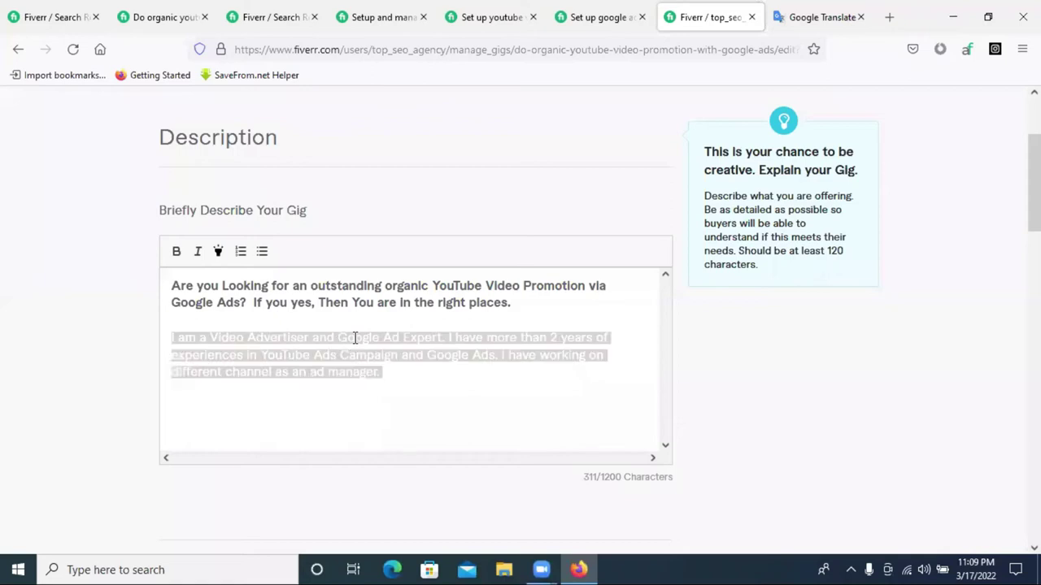
pyautogui.click(380, 339)
pyautogui.doubleClick(376, 340)
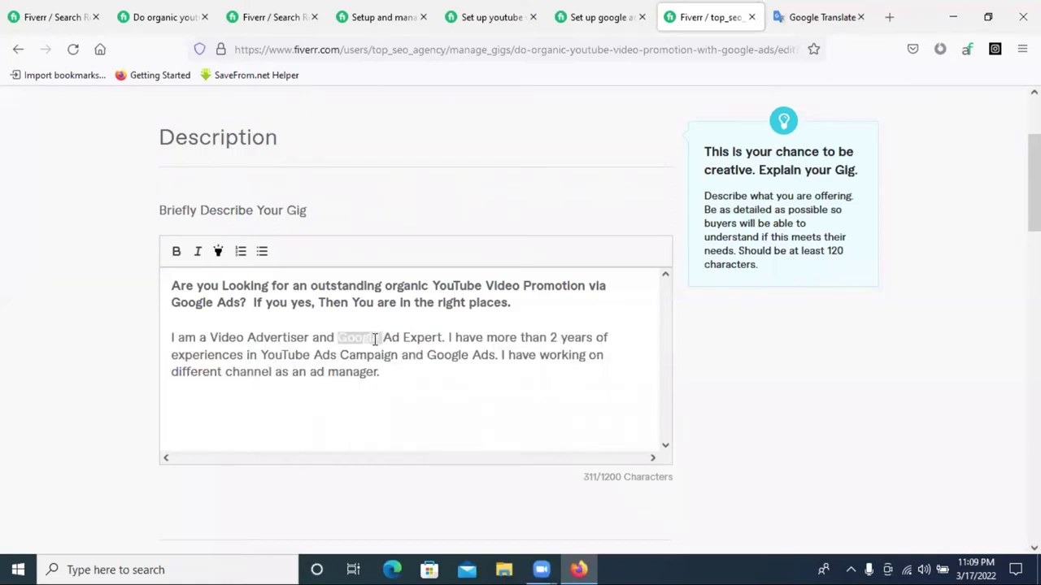
pyautogui.tripleClick(262, 332)
pyautogui.click(247, 333)
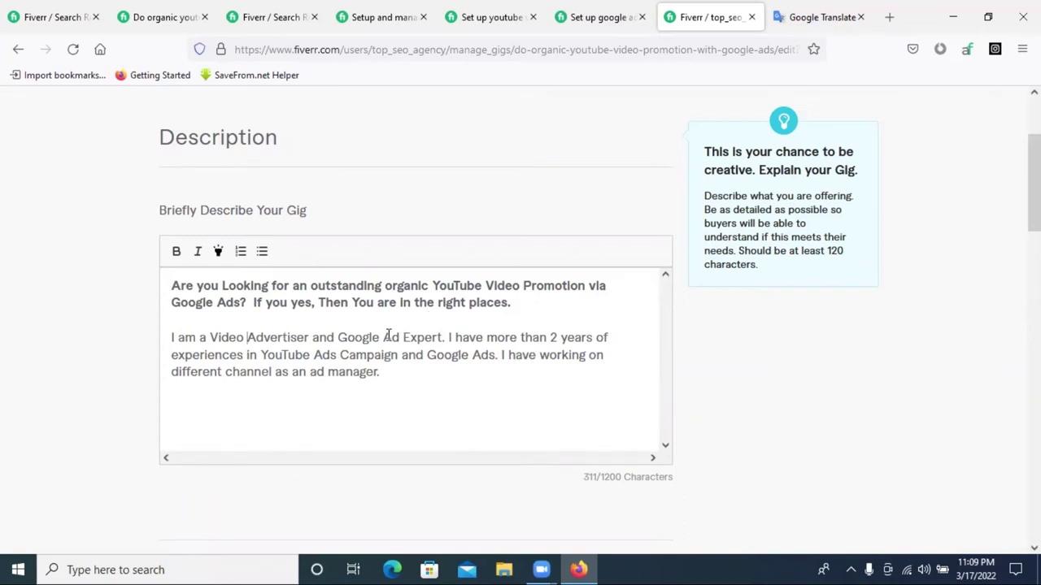
# Remove the bold formatting from the opening paragraph.
pyautogui.tripleClick(311, 297)
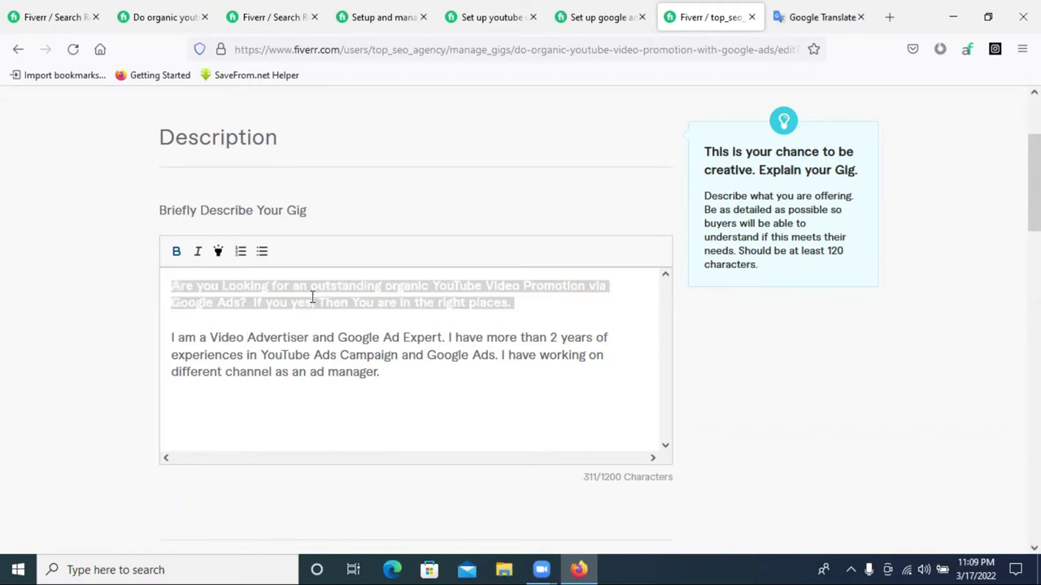
pyautogui.click(176, 253)
pyautogui.click(196, 303)
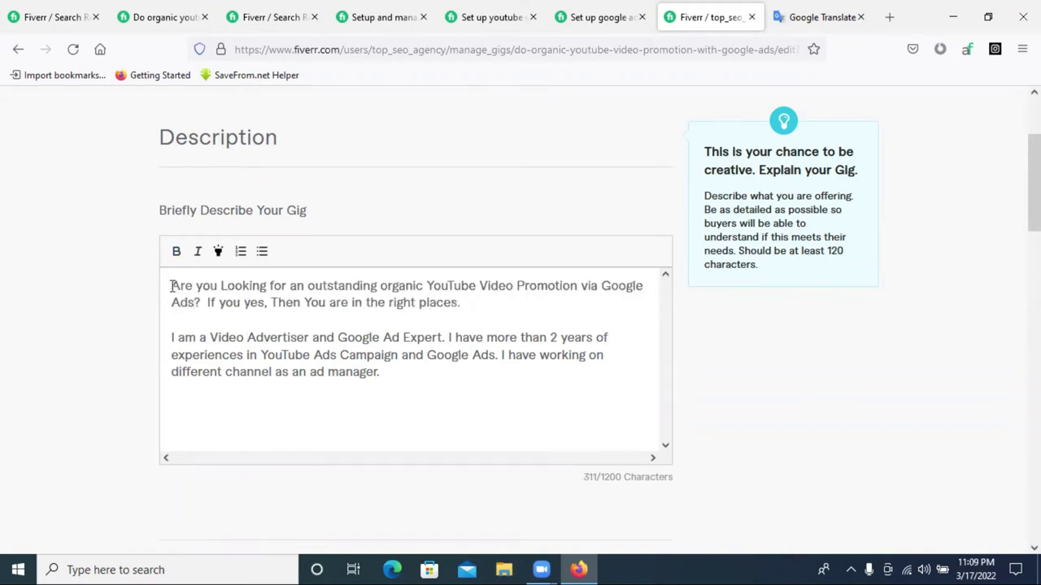
# Insert a blank line above the description's opening paragraph.
pyautogui.click(172, 285)
pyautogui.press('Return')
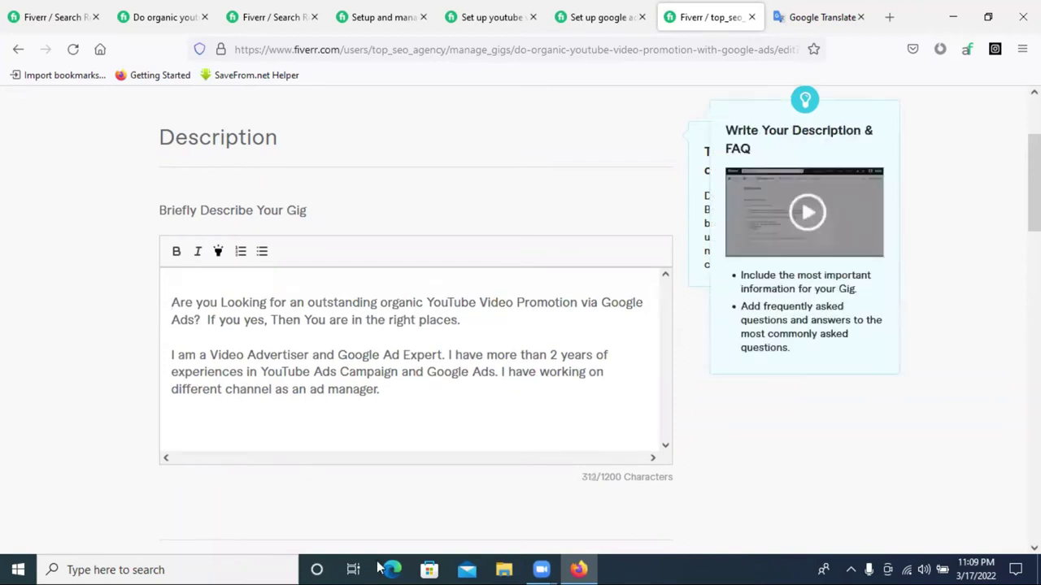
# Return to the earlier Google Translate entry and copy its line "I will do organic youtube video Promotion with Google ads".
pyautogui.click(801, 15)
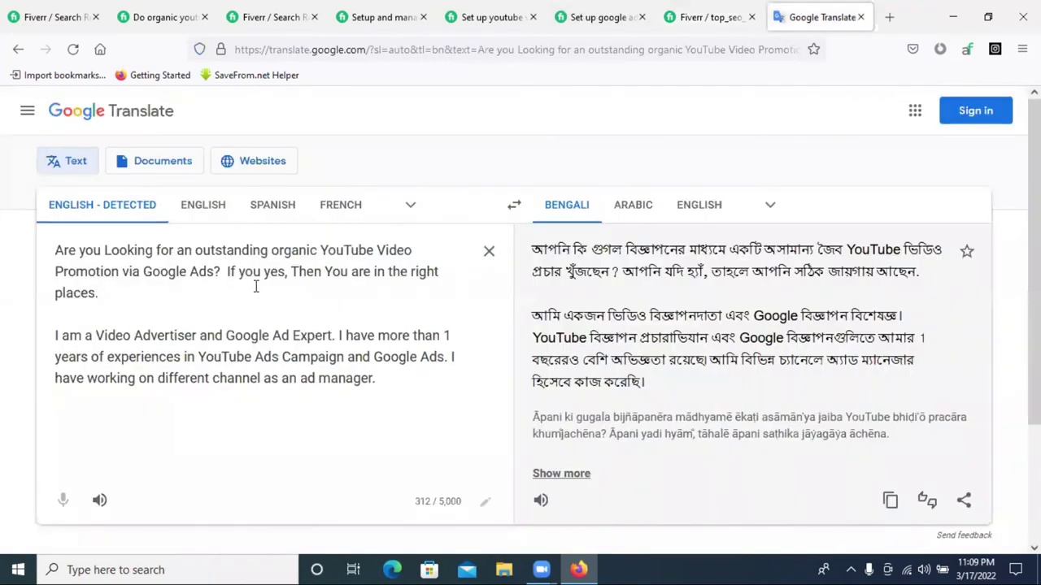
pyautogui.click(620, 11)
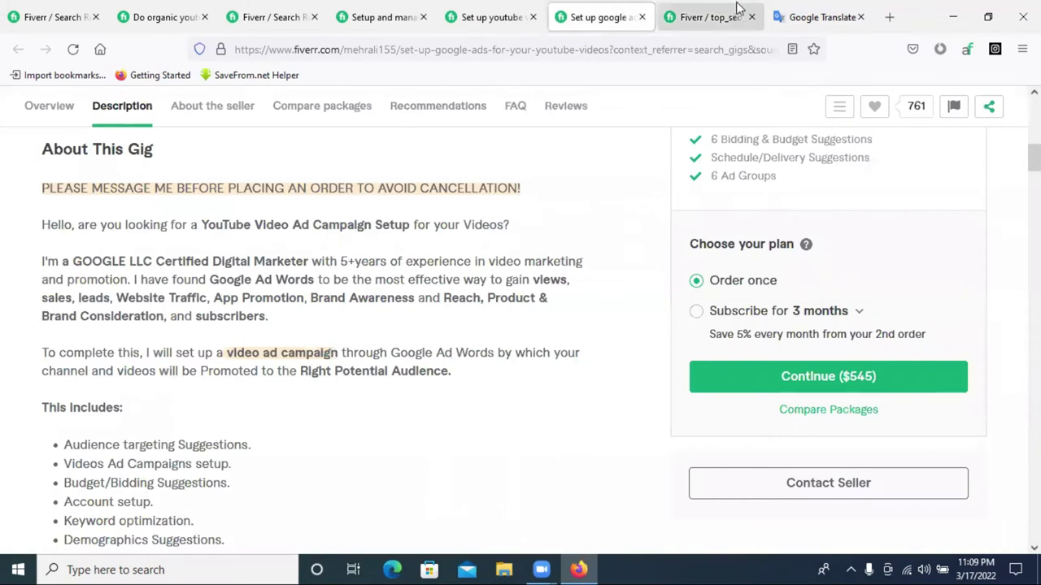
pyautogui.click(715, 15)
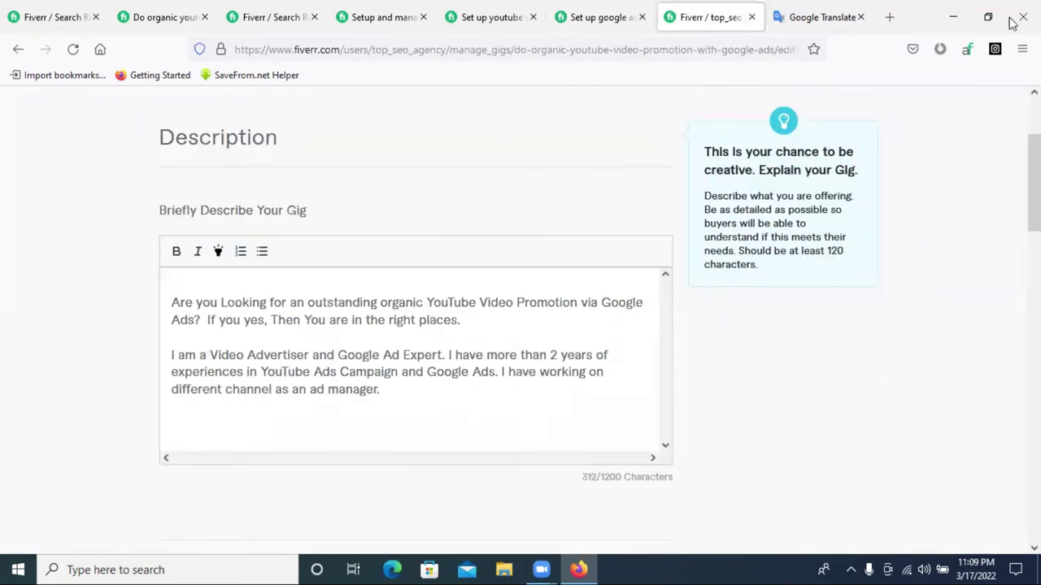
pyautogui.click(826, 14)
pyautogui.click(19, 52)
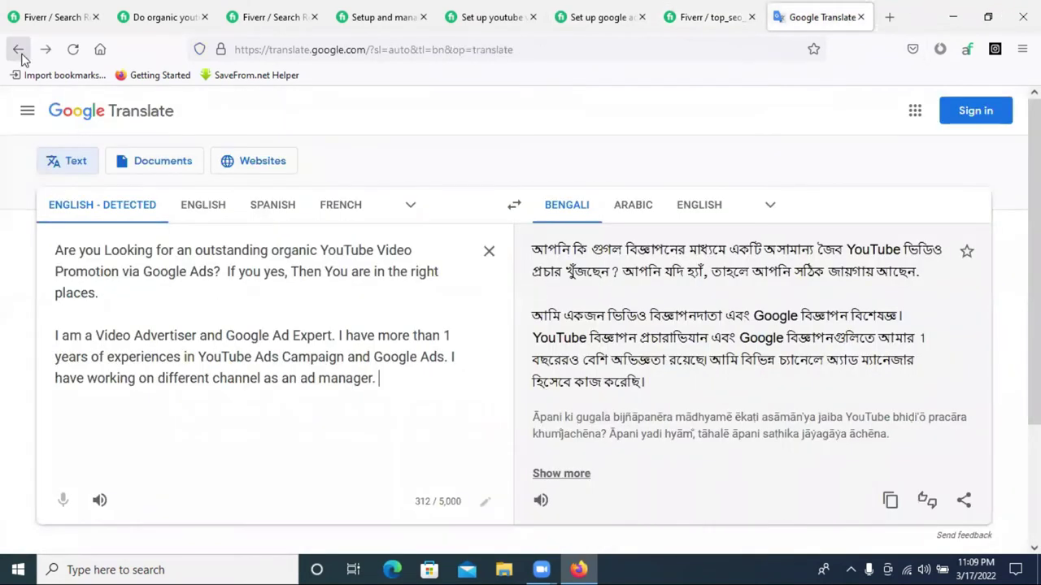
pyautogui.click(19, 52)
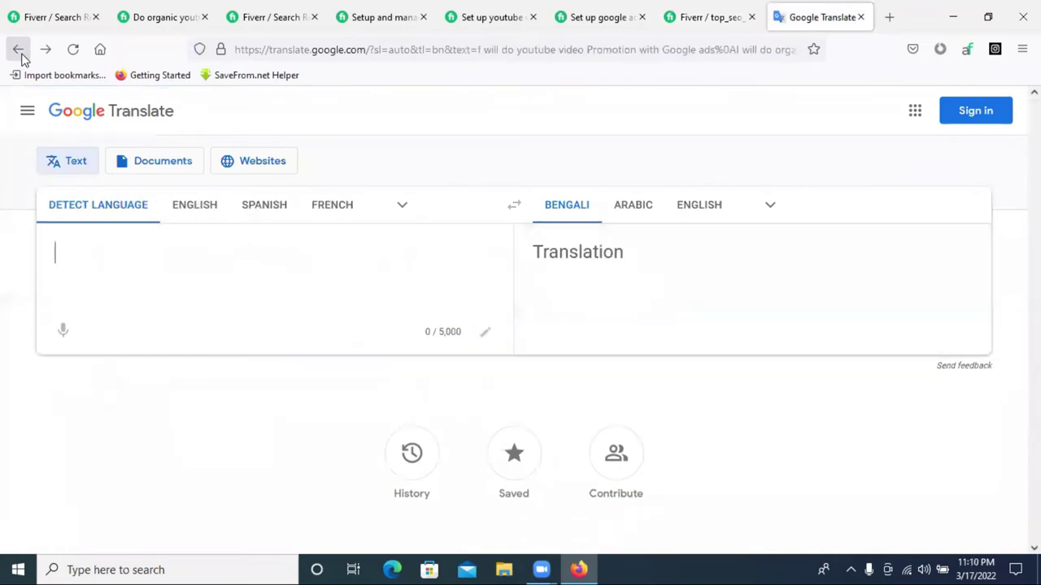
pyautogui.click(20, 52)
pyautogui.click(46, 49)
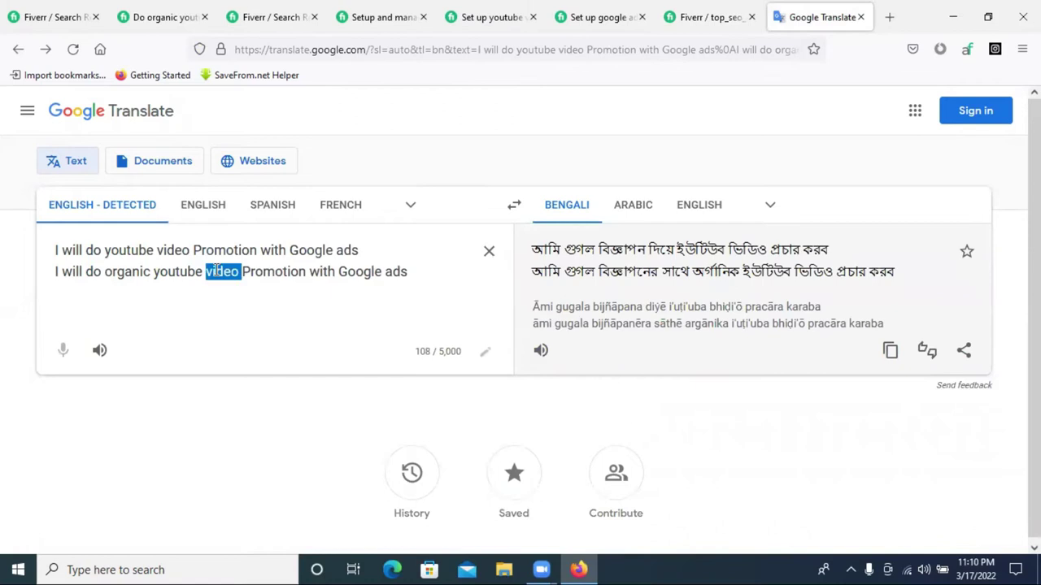
pyautogui.tripleClick(217, 271)
pyautogui.rightClick(216, 272)
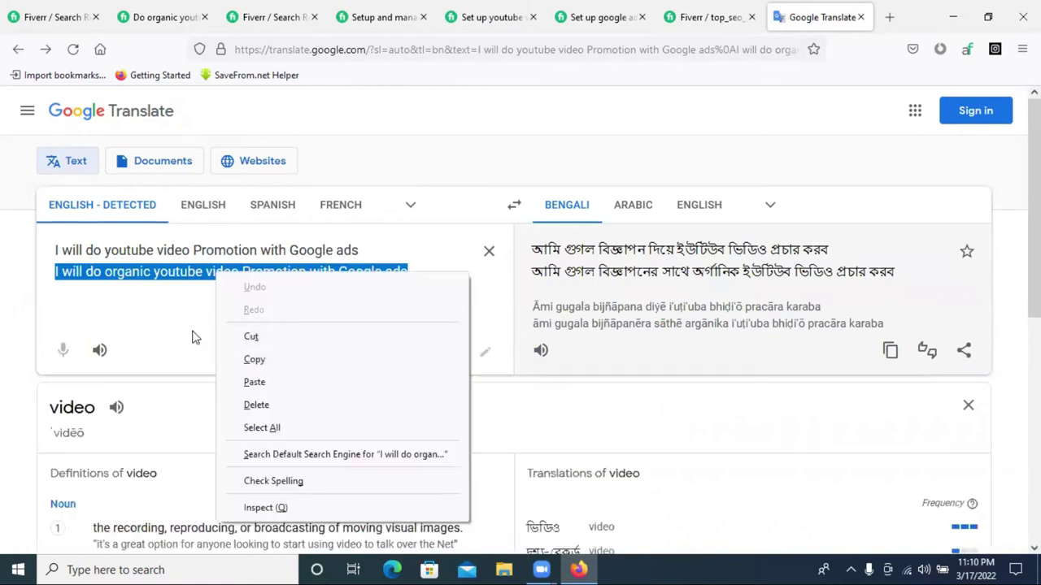
pyautogui.click(275, 361)
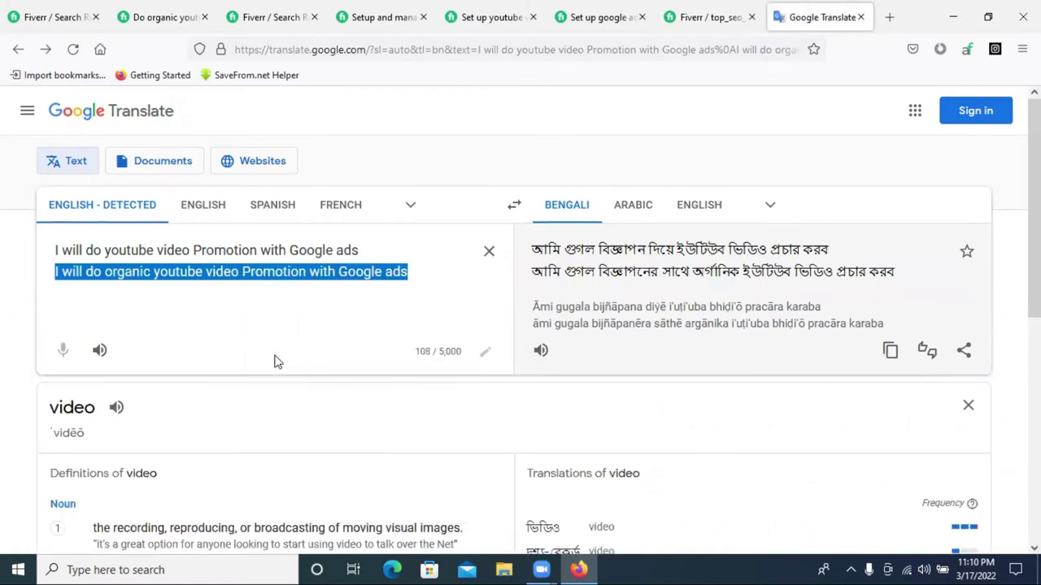
# Back in the gig description, add "My Services:" above the opening paragraph, followed by a blank line.
pyautogui.click(687, 14)
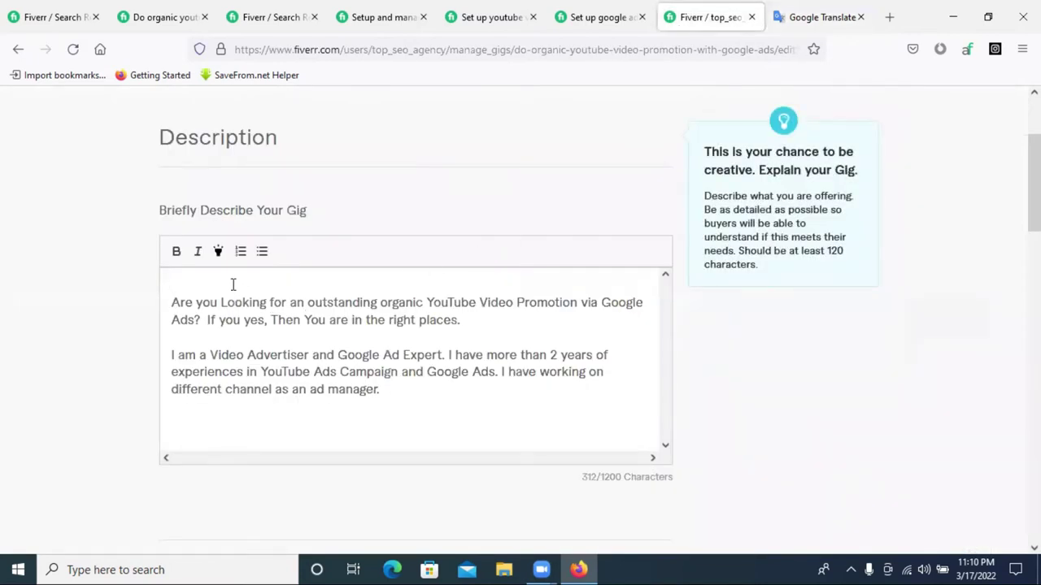
pyautogui.write('My Services:')
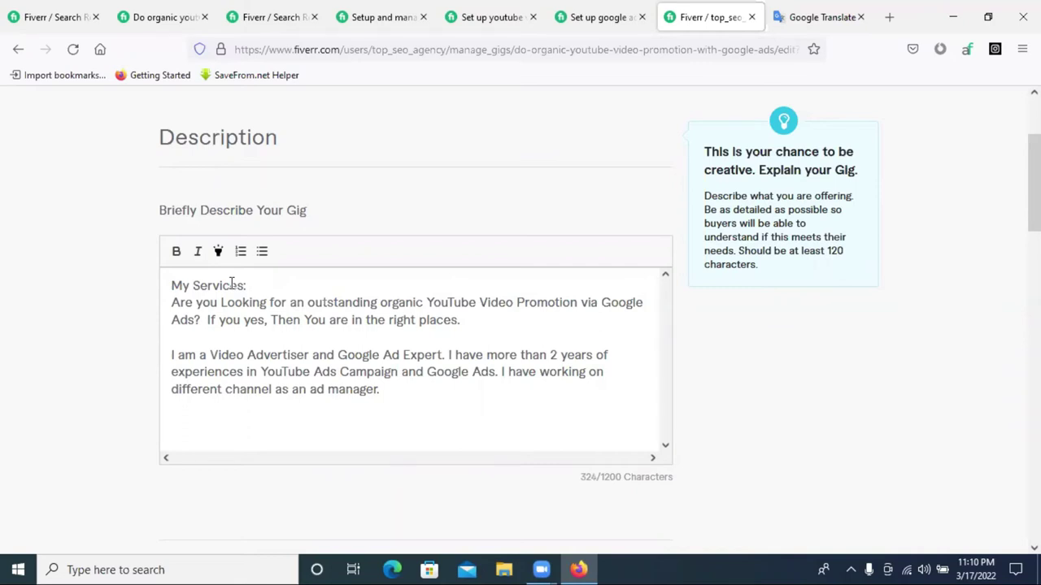
pyautogui.press('Return')
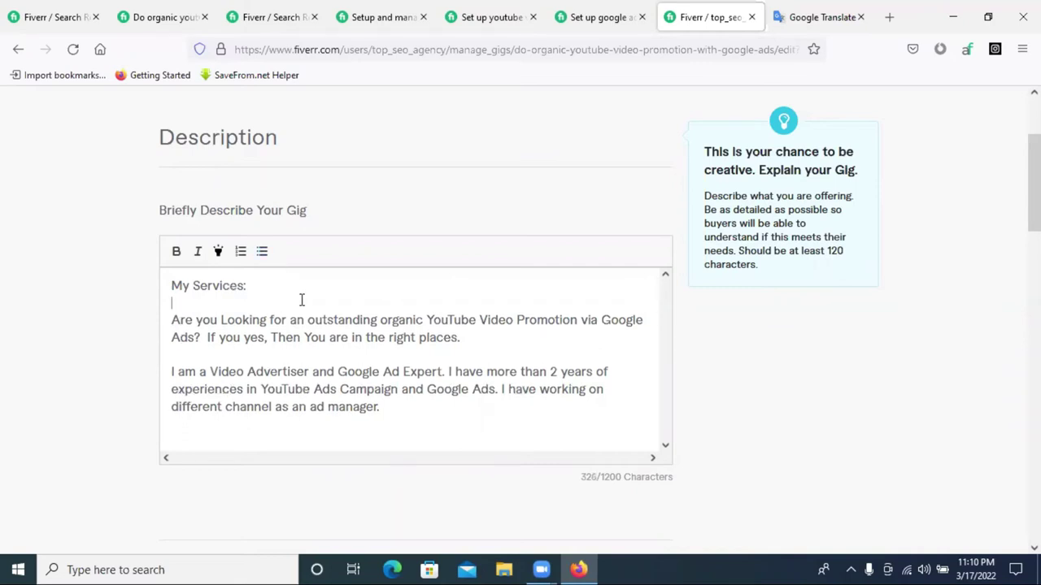
# Copy the organic YouTube promotion line from Google Translate again and paste it after "My Services:" in the gig description.
pyautogui.hotkey('ctrl', 'Tab')
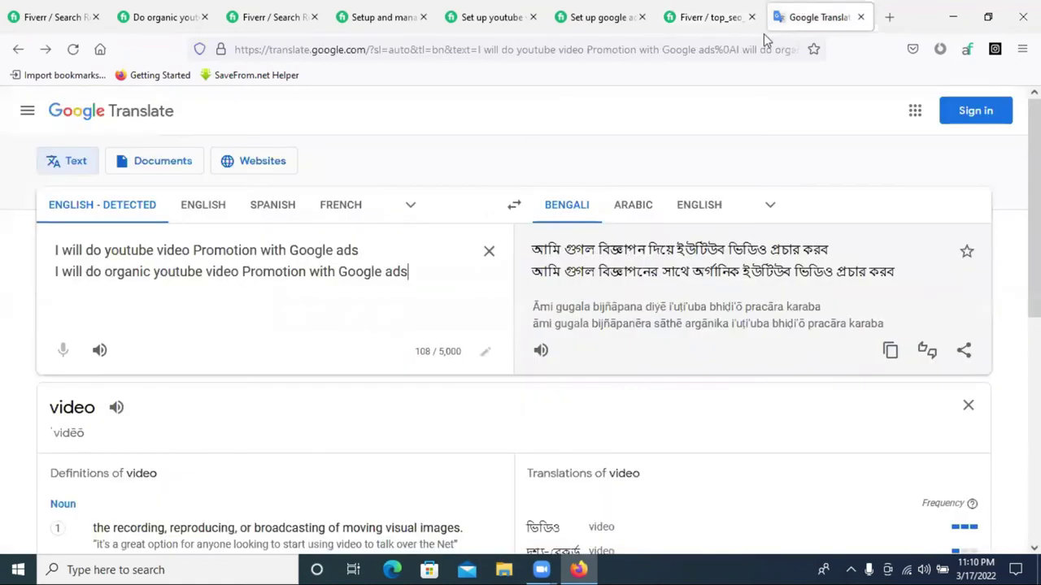
pyautogui.tripleClick(73, 271)
pyautogui.rightClick(78, 274)
pyautogui.click(176, 356)
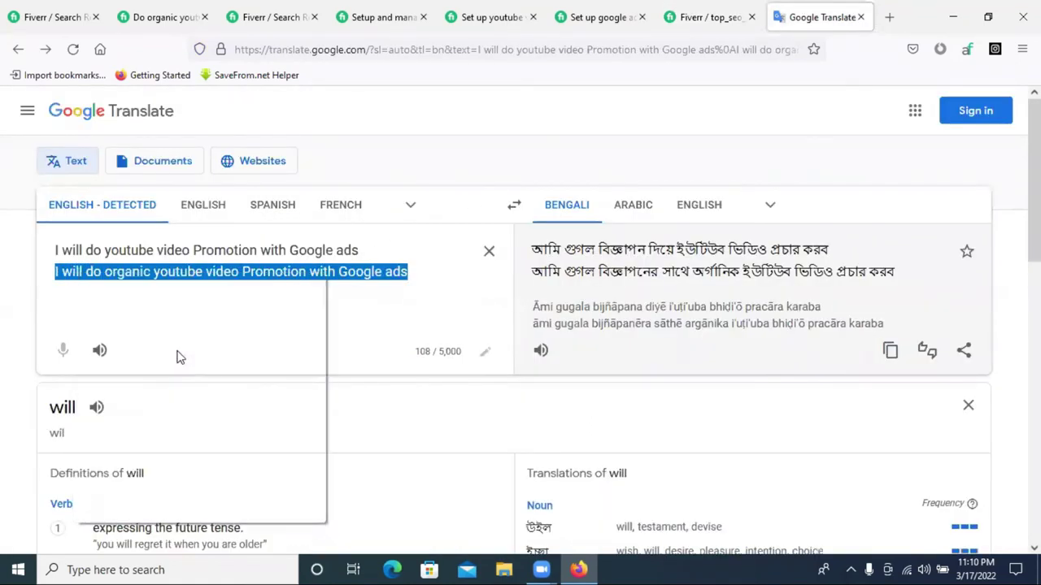
pyautogui.click(704, 17)
pyautogui.click(273, 281)
pyautogui.hotkey('ctrl', 'v')
# Correct the misspelled "youtube" in the My Services line to the suggested spelling "YouTube".
pyautogui.rightClick(377, 282)
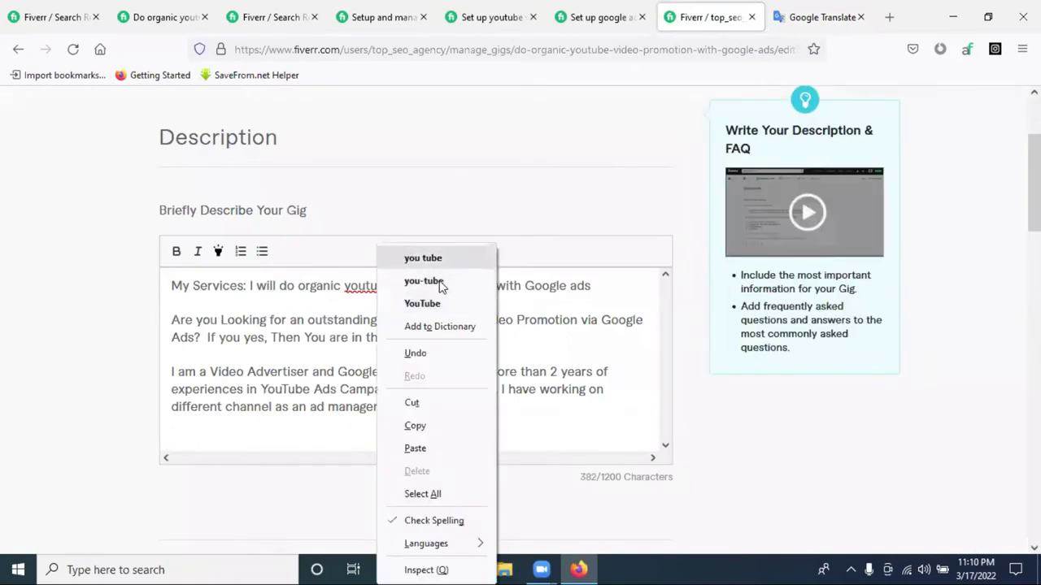
pyautogui.click(376, 286)
pyautogui.rightClick(376, 286)
pyautogui.click(437, 301)
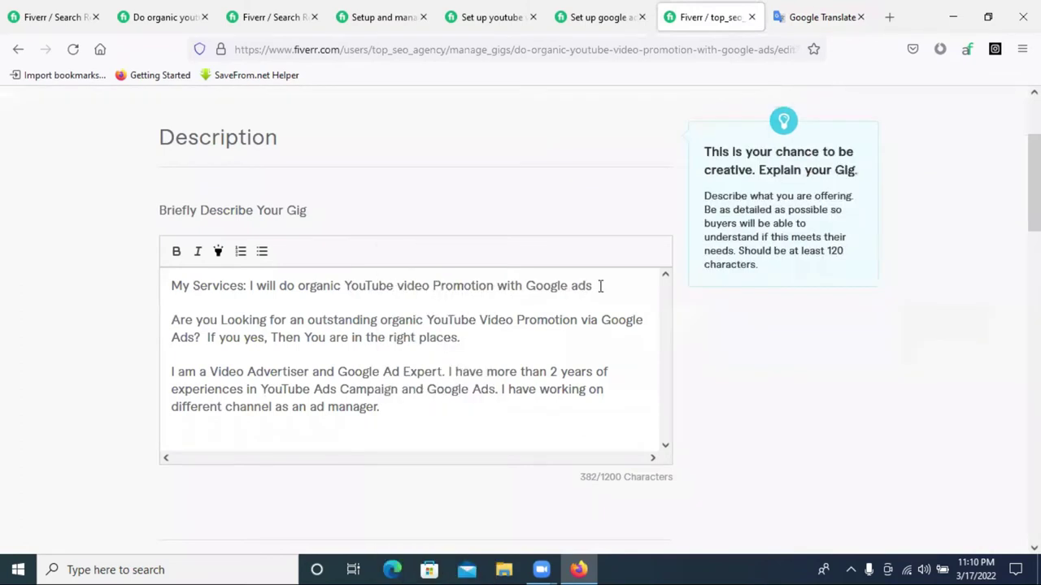
# Delete "I will do" from the My Services line and replace "with" by "and" before "Google ads".
pyautogui.moveTo(598, 285); pyautogui.dragTo(501, 291)
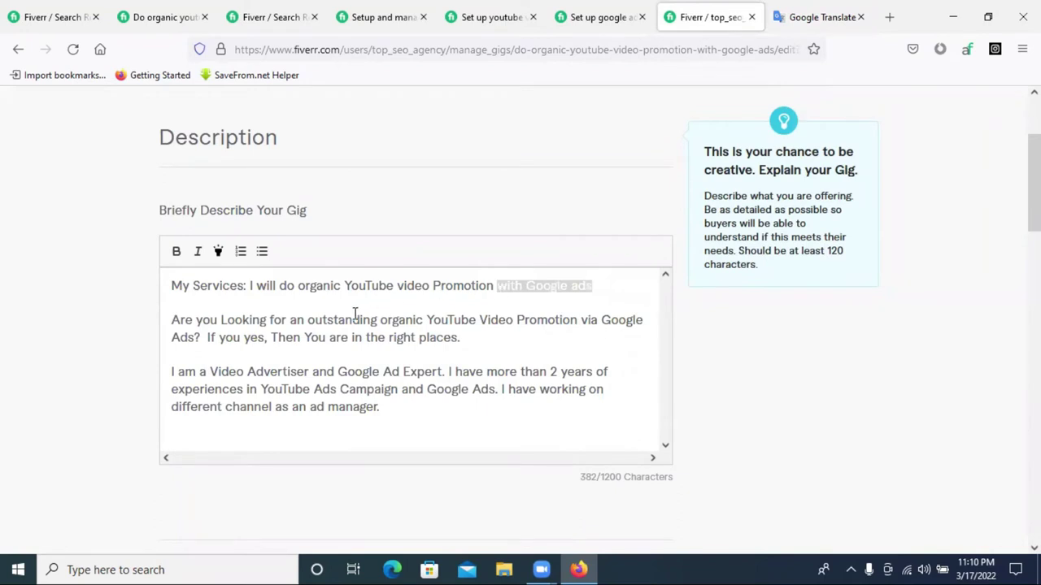
pyautogui.moveTo(298, 287); pyautogui.dragTo(248, 286)
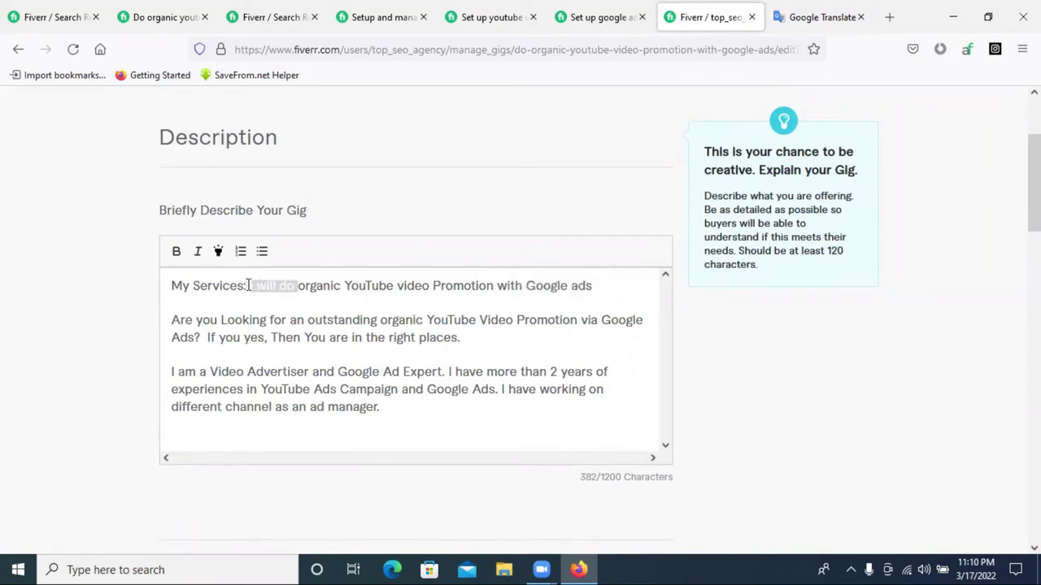
pyautogui.press('BackSpace')
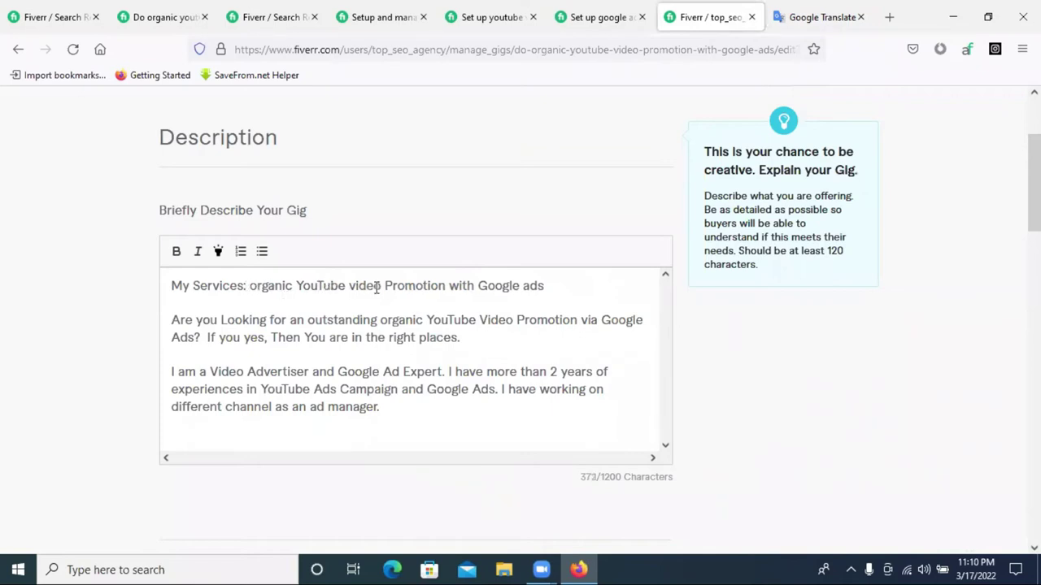
pyautogui.moveTo(448, 286); pyautogui.dragTo(474, 286)
pyautogui.write('and')
# Make the entire My Services line bold and highlight it.
pyautogui.moveTo(559, 287); pyautogui.dragTo(158, 286)
pyautogui.click(176, 251)
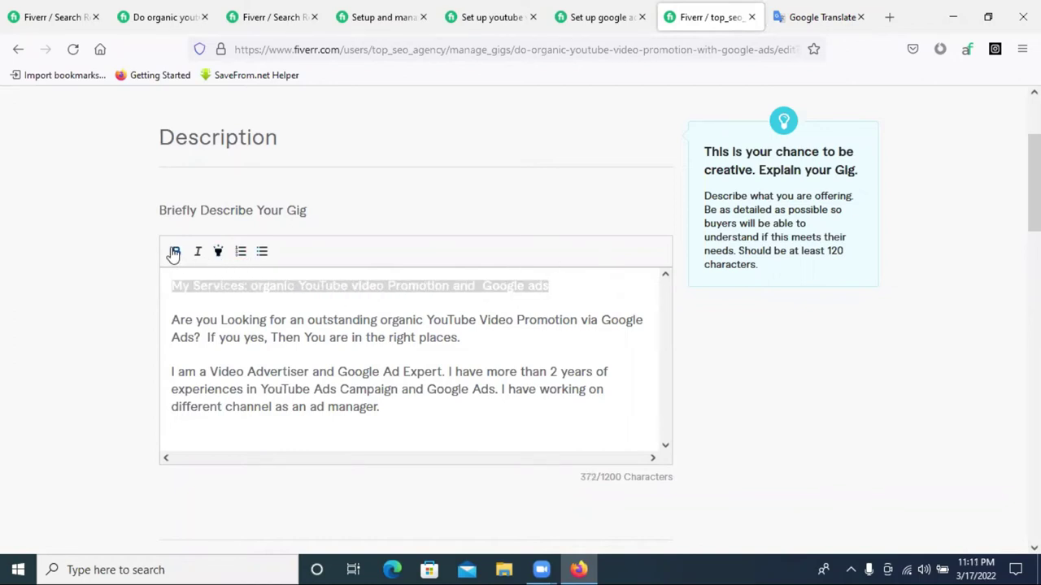
pyautogui.click(252, 286)
pyautogui.doubleClick(251, 285)
pyautogui.moveTo(250, 285); pyautogui.dragTo(170, 288)
pyautogui.click(218, 251)
pyautogui.click(343, 289)
pyautogui.tripleClick(343, 289)
pyautogui.click(218, 252)
# Remove the extra space before "Google ads" in the My Services line.
pyautogui.click(295, 283)
pyautogui.doubleClick(295, 283)
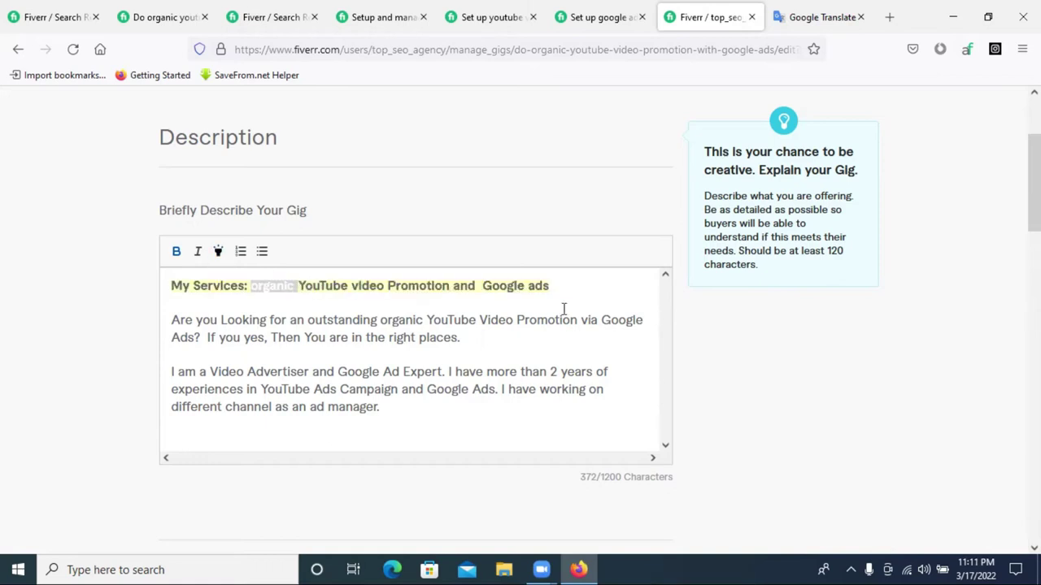
pyautogui.click(482, 285)
pyautogui.press('BackSpace')
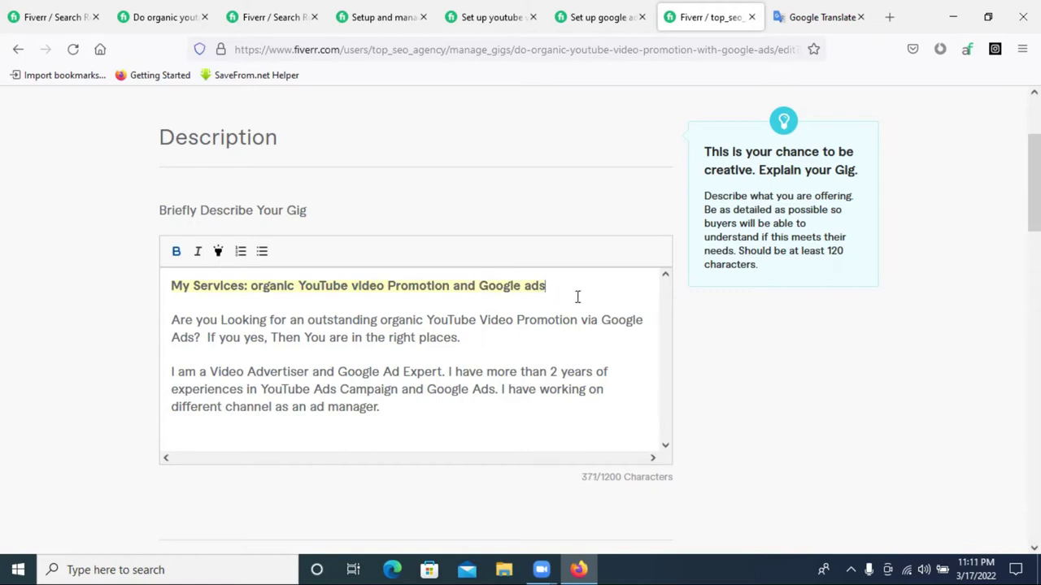
pyautogui.scroll(-1, 579, 299)
pyautogui.scroll(2, 316, 367)
pyautogui.scroll(-2, 451, 354)
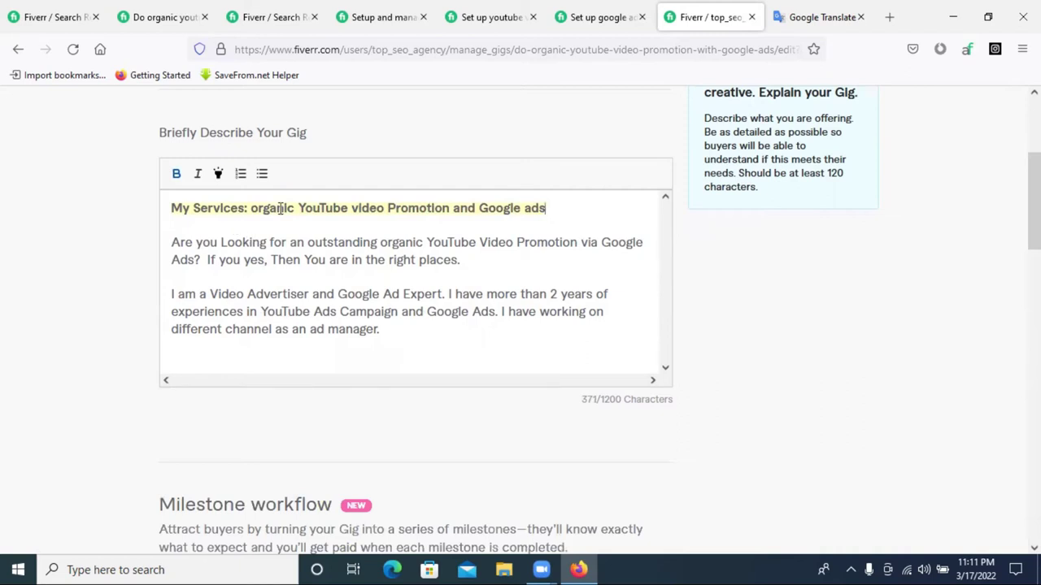
pyautogui.click(256, 228)
pyautogui.moveTo(250, 208); pyautogui.dragTo(550, 208)
pyautogui.tripleClick(557, 208)
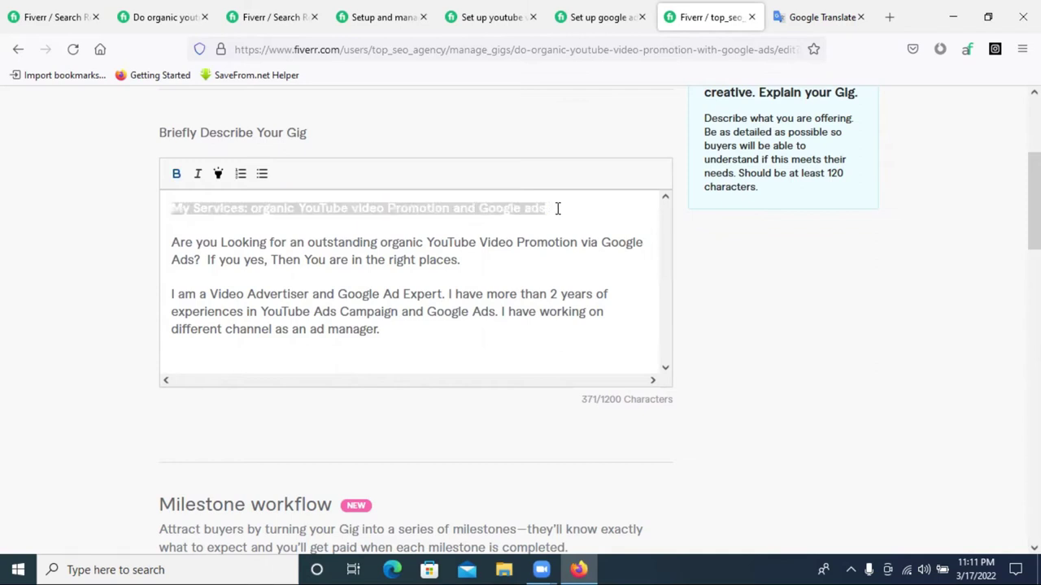
pyautogui.click(551, 208)
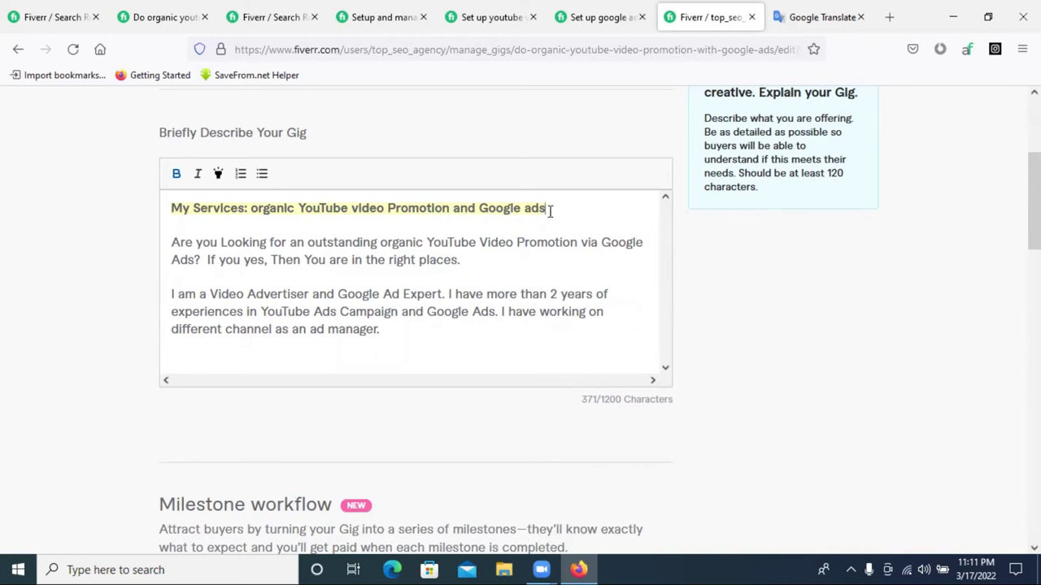
pyautogui.moveTo(539, 210); pyautogui.dragTo(297, 209)
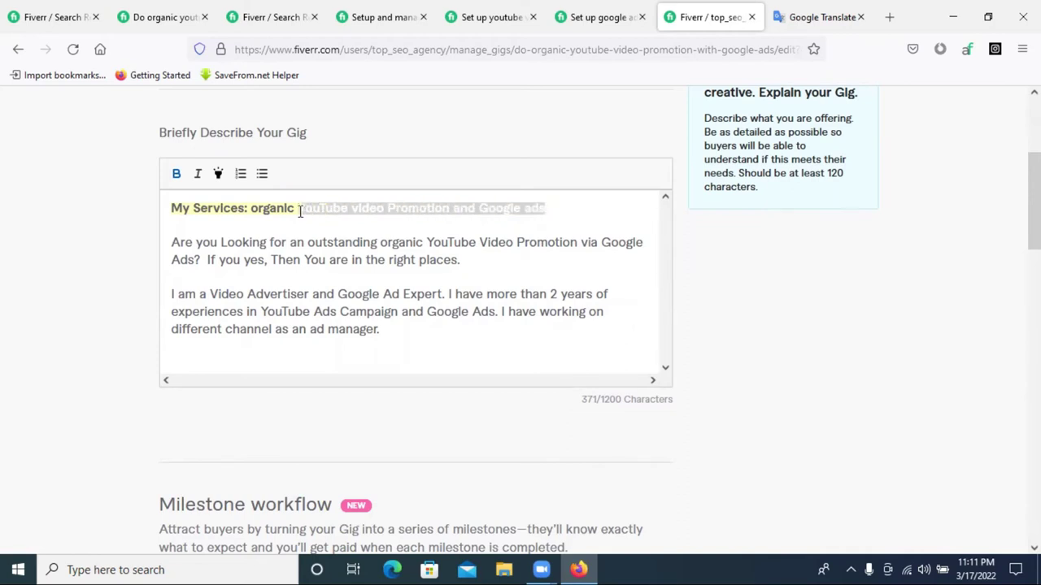
pyautogui.click(390, 208)
# Add the heading "The Methods That I use:" below the final paragraph, separated from it by a blank line.
pyautogui.click(400, 343)
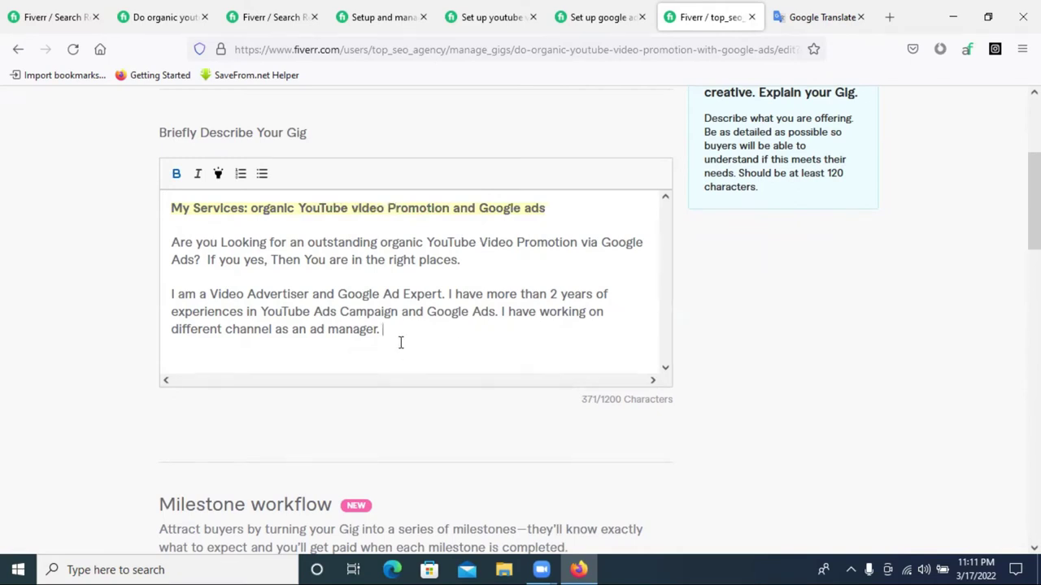
pyautogui.press('Return')
pyautogui.press('Return')
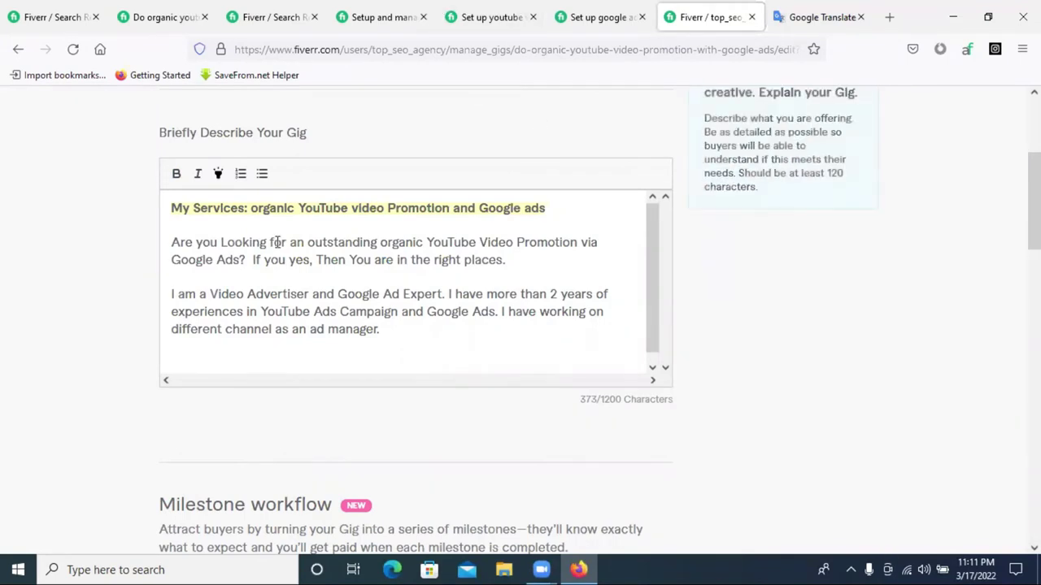
pyautogui.scroll(-1, 199, 346)
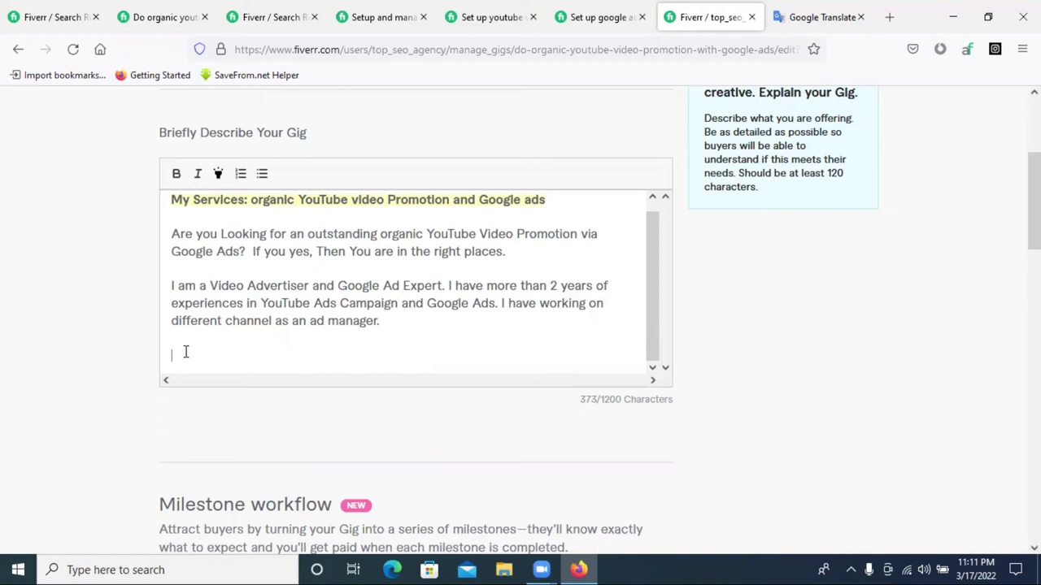
pyautogui.write('The')
pyautogui.write('Metho')
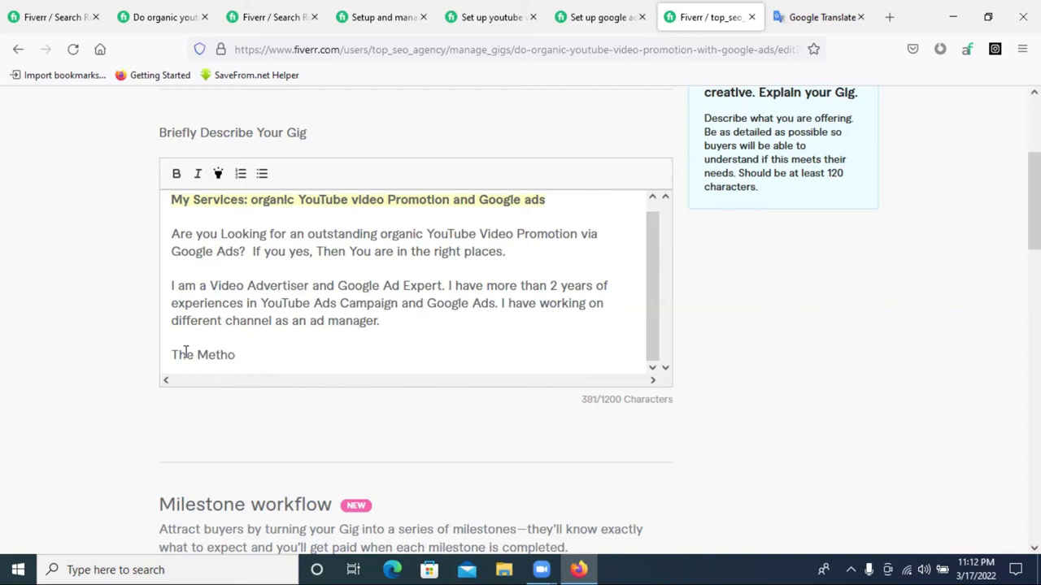
pyautogui.write('ds That I use:')
# Make the heading "The Methods That I use:" bold and select its whole text again.
pyautogui.tripleClick(187, 354)
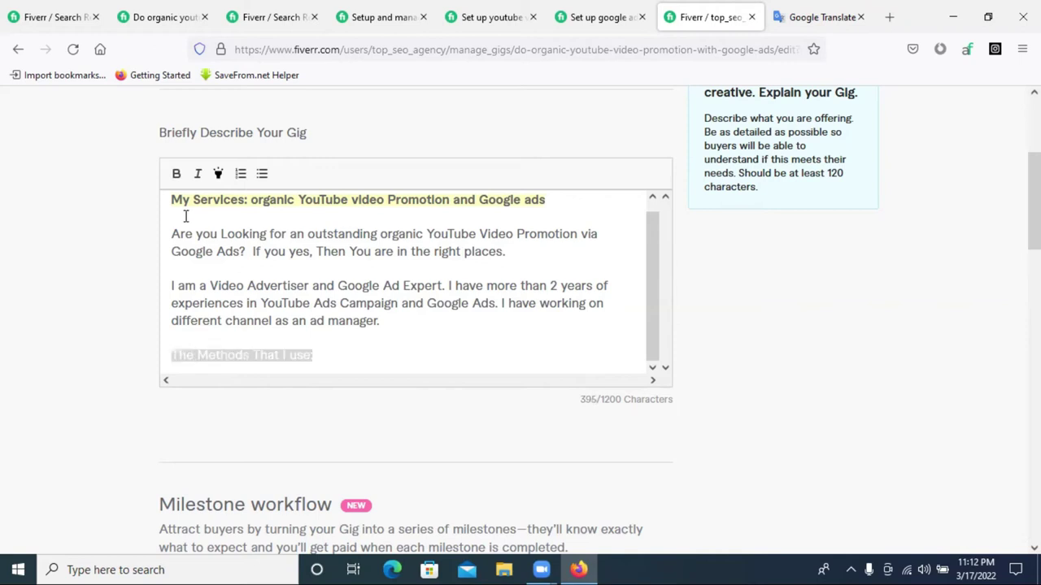
pyautogui.click(175, 173)
pyautogui.click(328, 353)
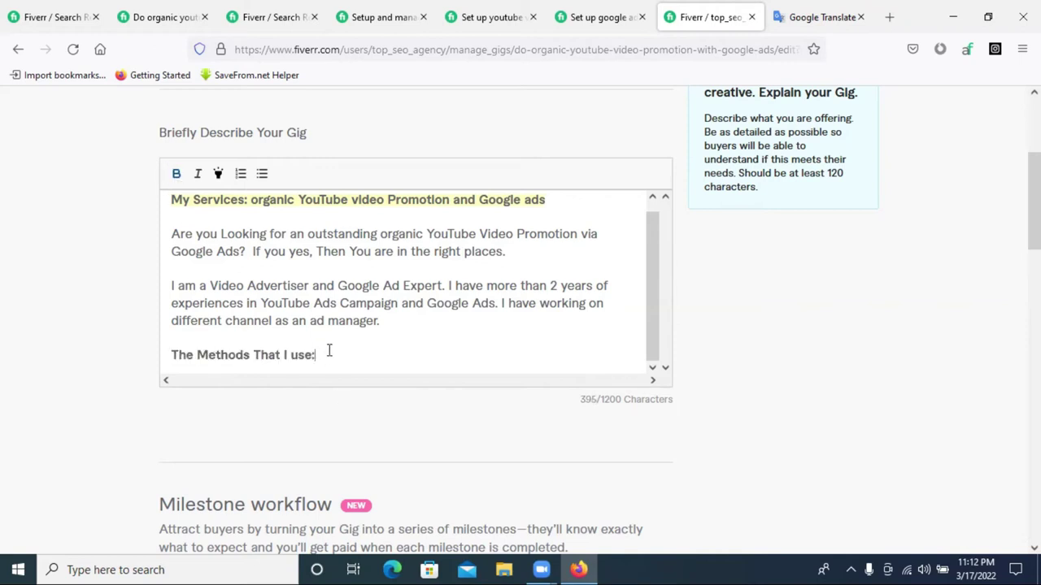
pyautogui.moveTo(316, 355); pyautogui.dragTo(170, 356)
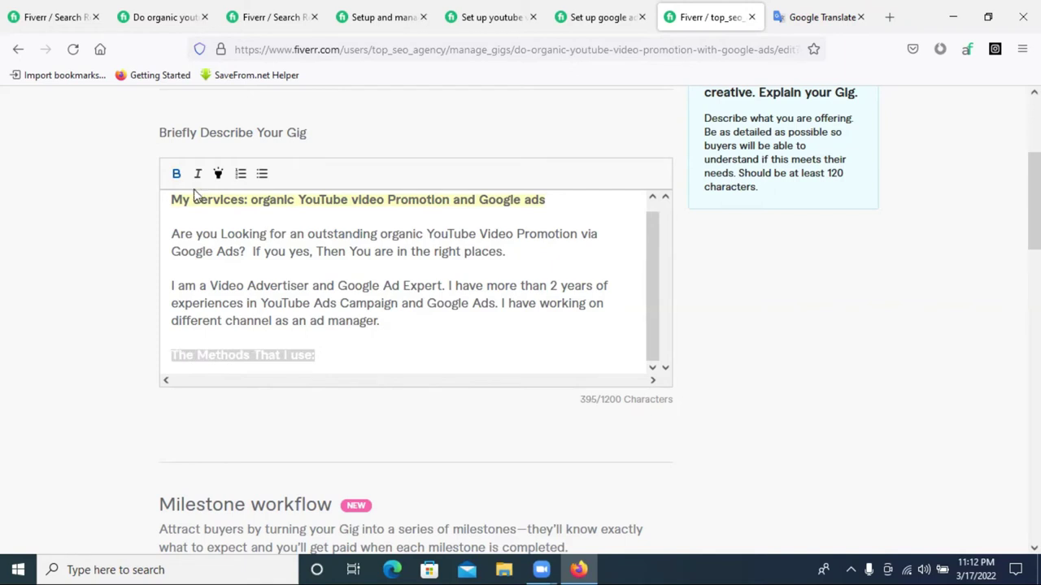
# Highlight the heading "The Methods That I use:" and start a bulleted list beneath it.
pyautogui.click(220, 174)
pyautogui.click(326, 358)
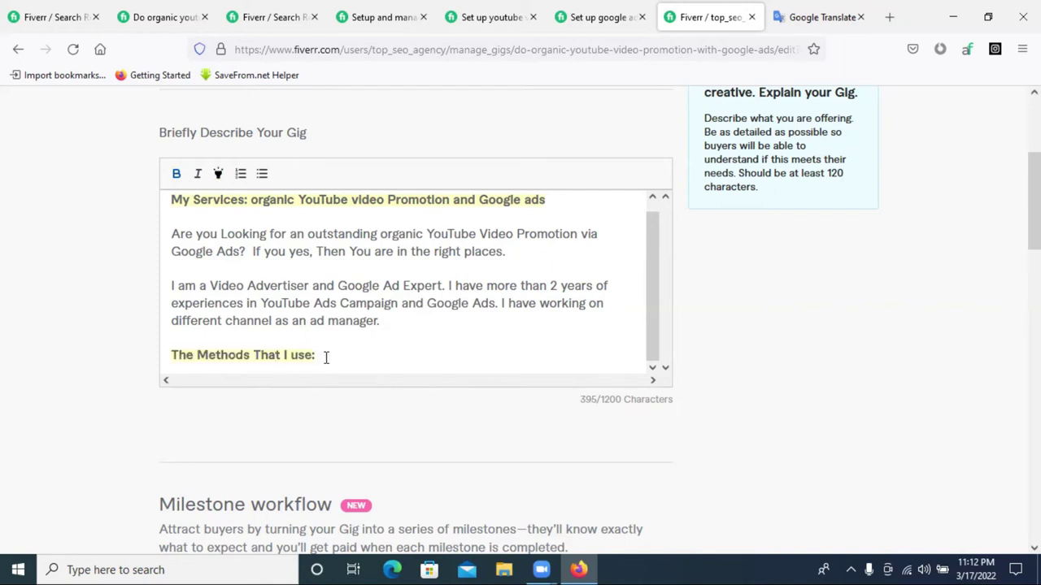
pyautogui.press('Return')
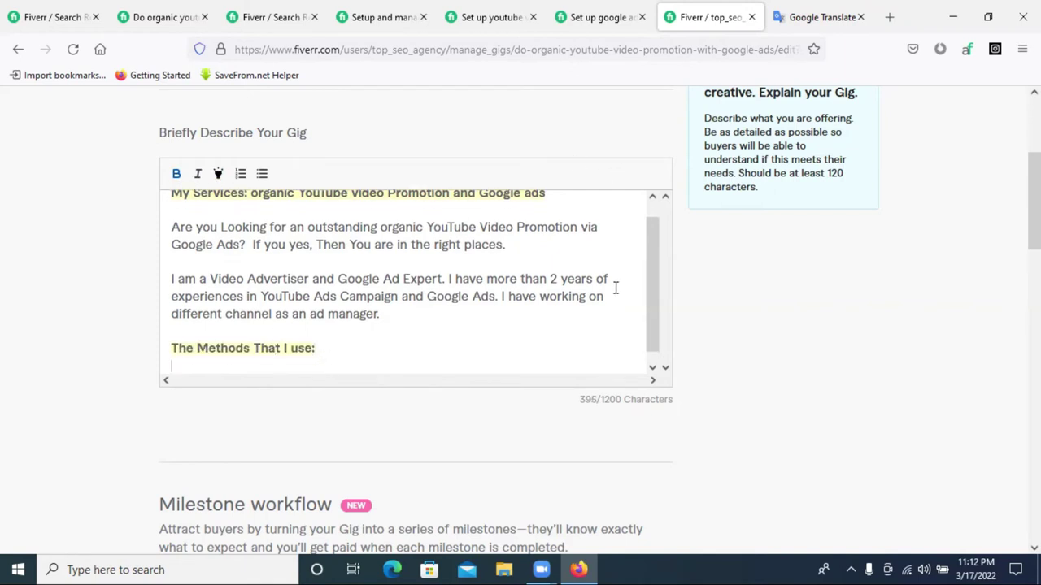
pyautogui.click(264, 177)
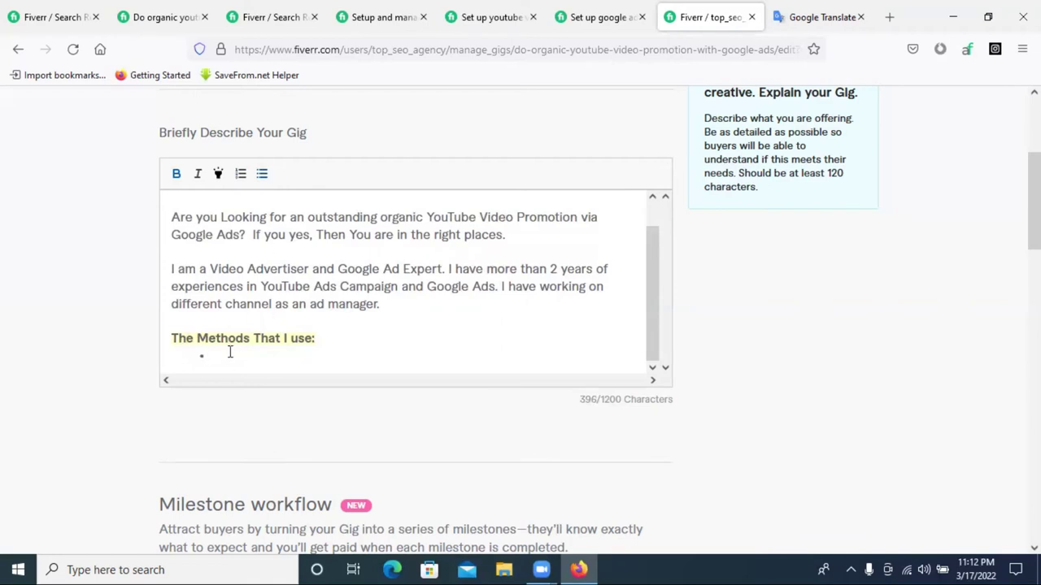
# Enter "PPC & CPC Google ad Campaign" as the first bullet under the methods heading.
pyautogui.write('PPC & CPC')
pyautogui.write('Google ')
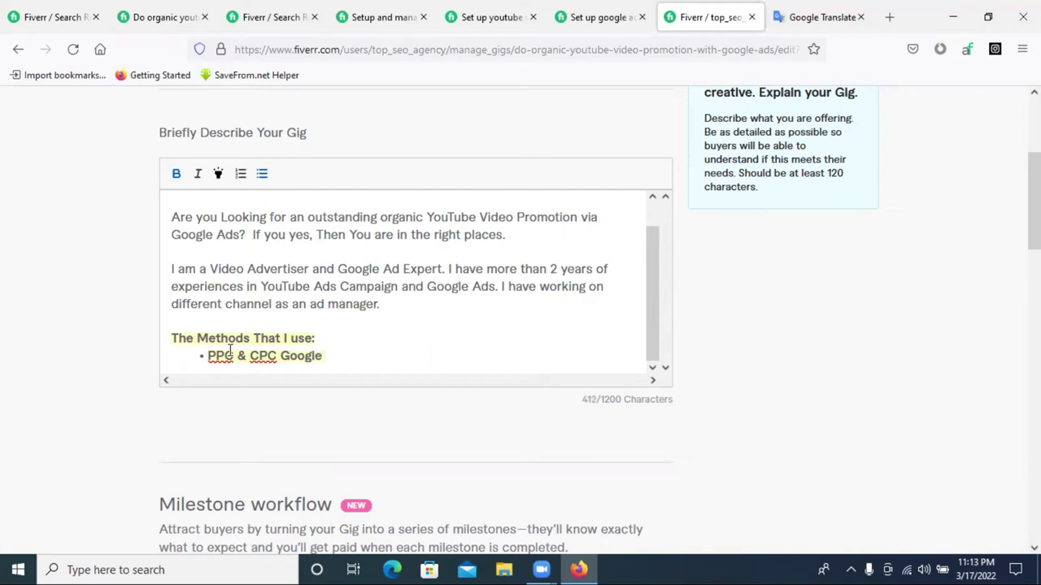
pyautogui.write('ad Campag')
pyautogui.press('BackSpace')
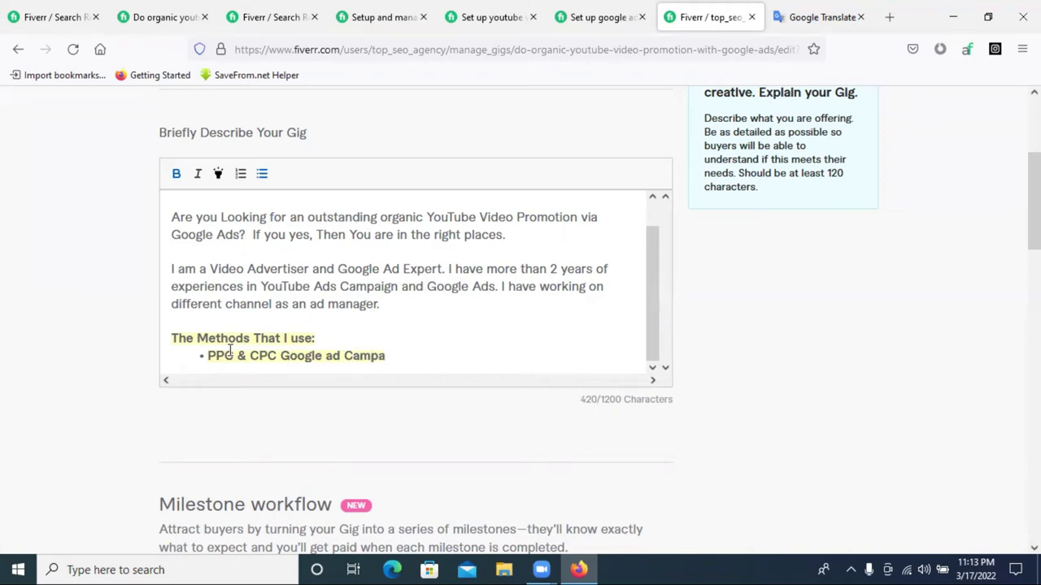
pyautogui.write('ign')
# Remove the bold and highlight formatting from the "PPC & CPC Google ad Campaign" bullet.
pyautogui.moveTo(426, 355); pyautogui.dragTo(200, 358)
pyautogui.click(218, 173)
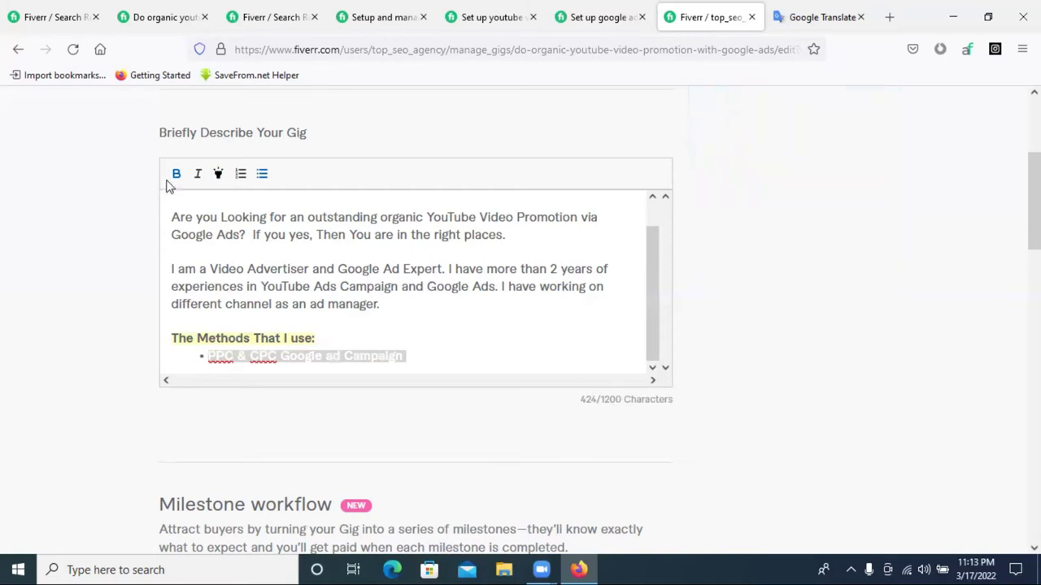
pyautogui.click(406, 358)
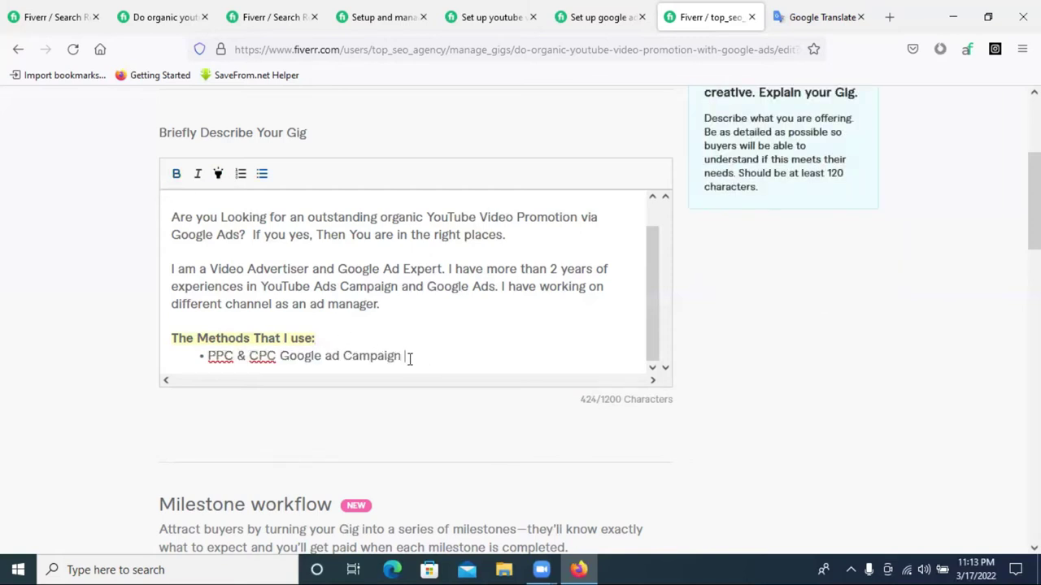
# Add a second bullet reading "Google Ads Campaign", reusing the word "Campaign" copied from the first bullet.
pyautogui.press('Return')
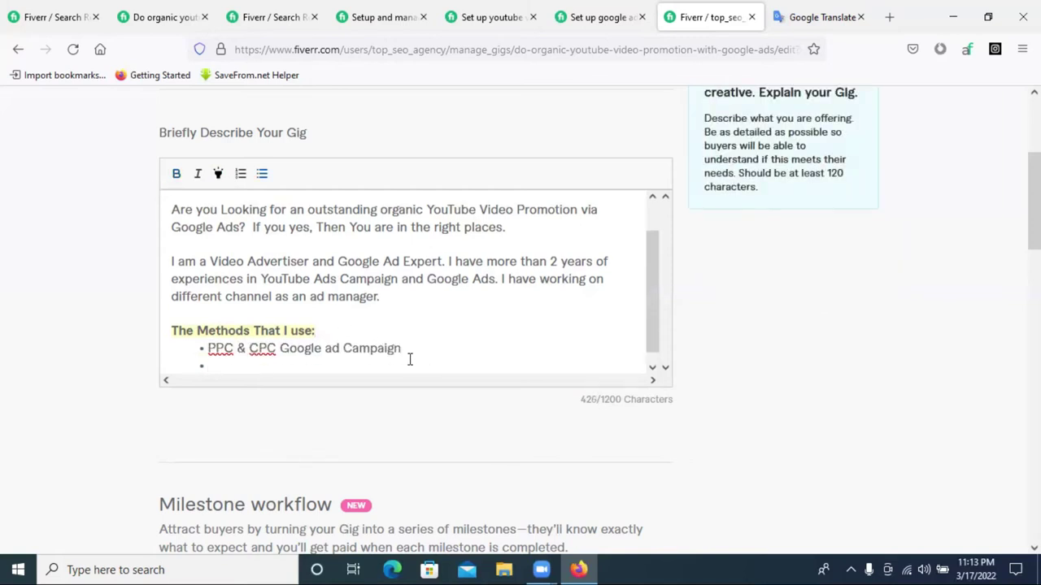
pyautogui.write('Google Ads')
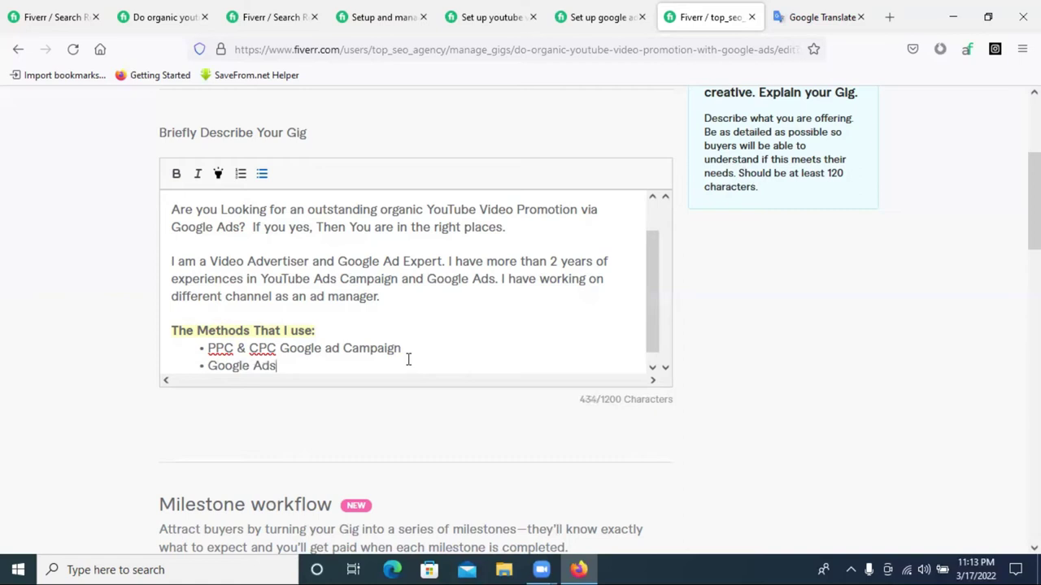
pyautogui.doubleClick(384, 351)
pyautogui.click(384, 350)
pyautogui.rightClick(384, 351)
pyautogui.press('Escape')
pyautogui.doubleClick(383, 350)
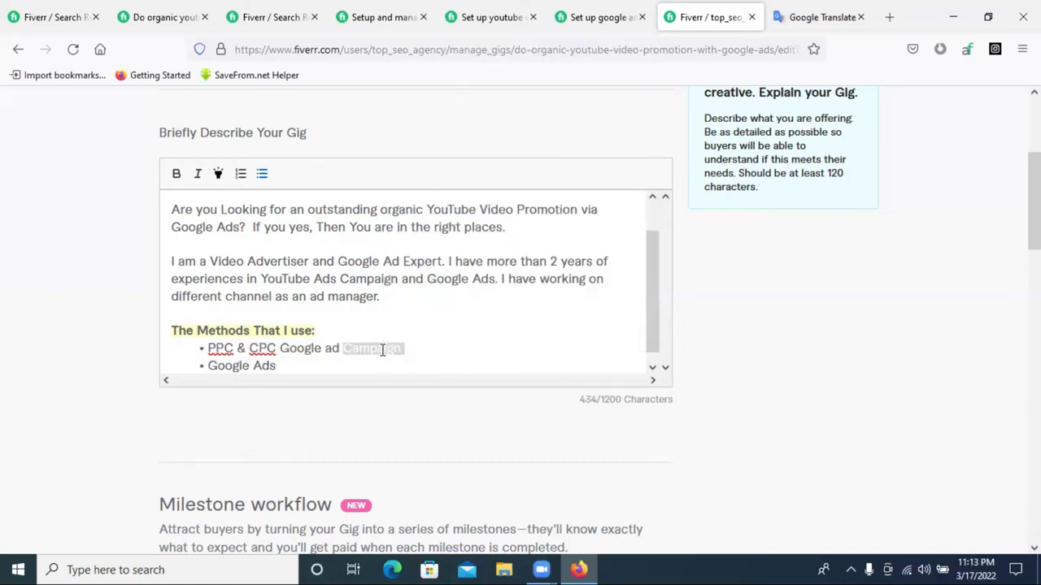
pyautogui.rightClick(383, 350)
pyautogui.click(485, 116)
pyautogui.click(284, 367)
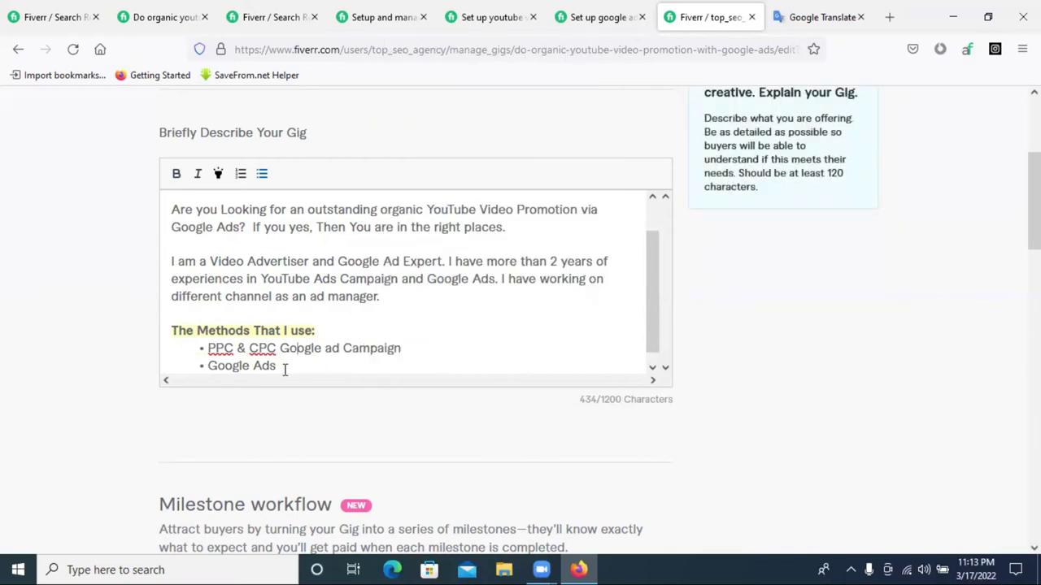
pyautogui.hotkey('ctrl', 'v')
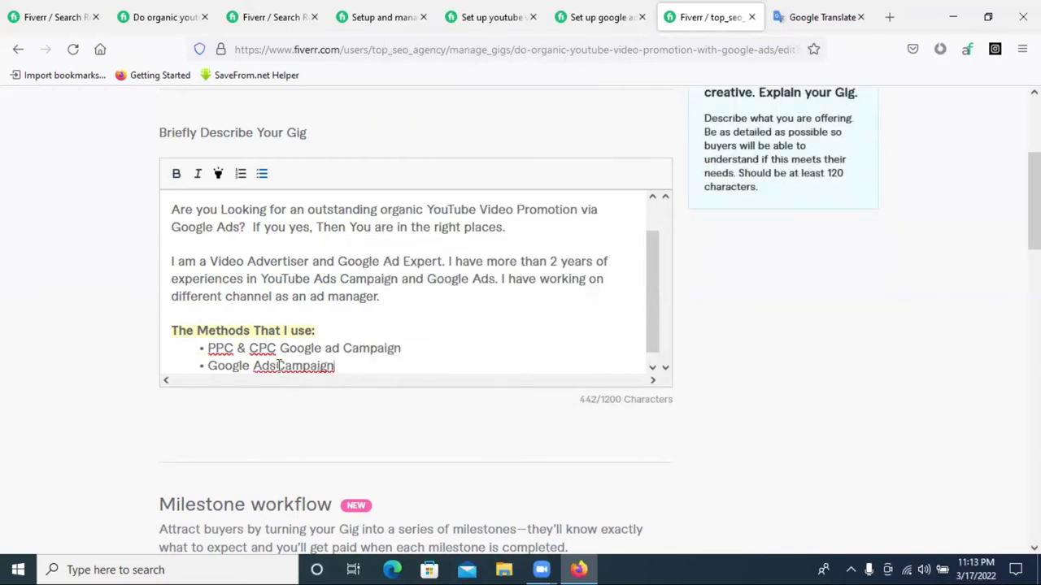
# Add a third bullet, "High Quality Backlink", and correct its spelling to "Back link" with the suggested correction.
pyautogui.press('Return')
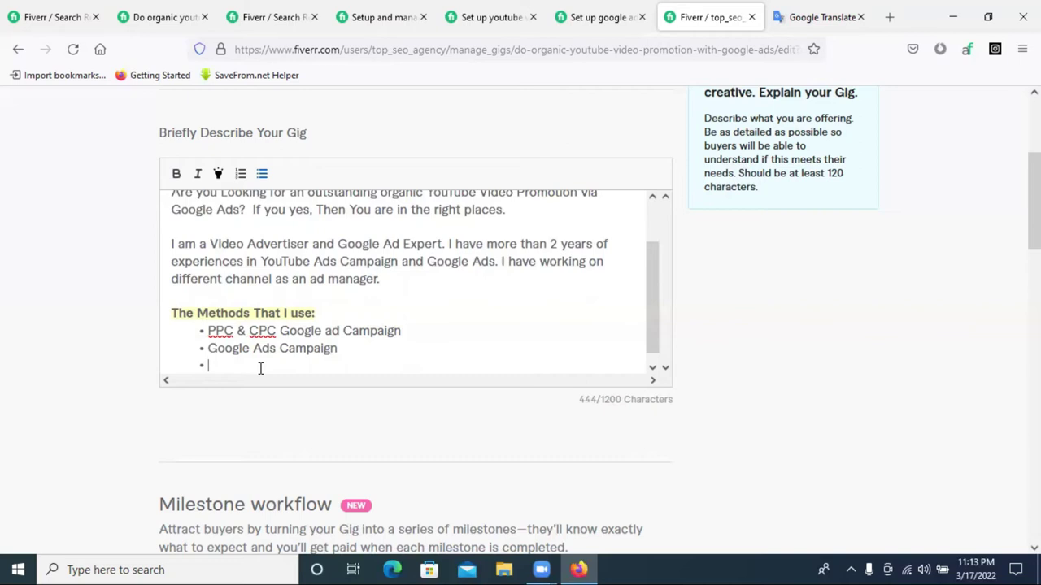
pyautogui.write('High Quality')
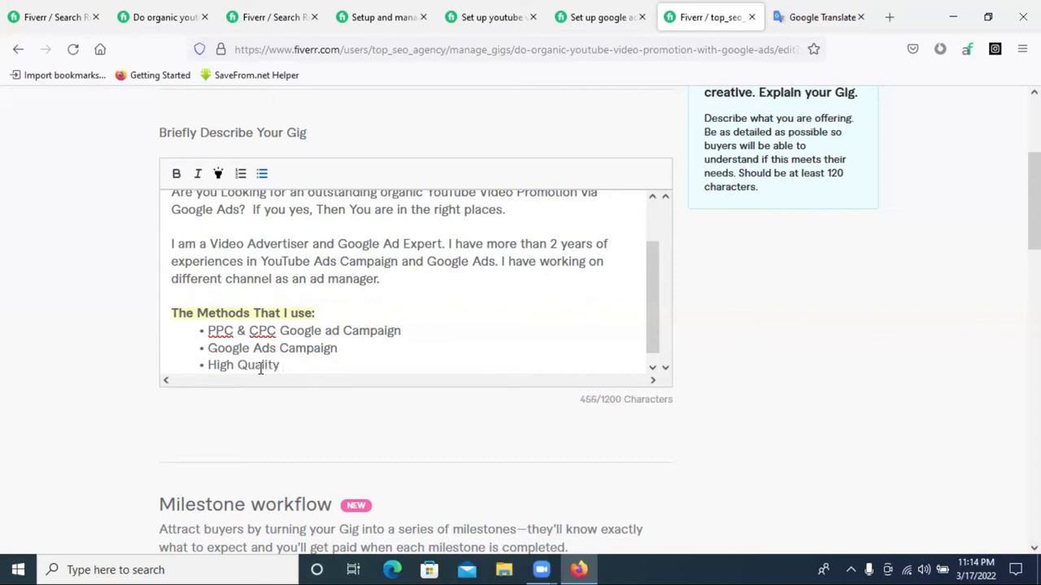
pyautogui.write(' Backlink')
pyautogui.press('Return')
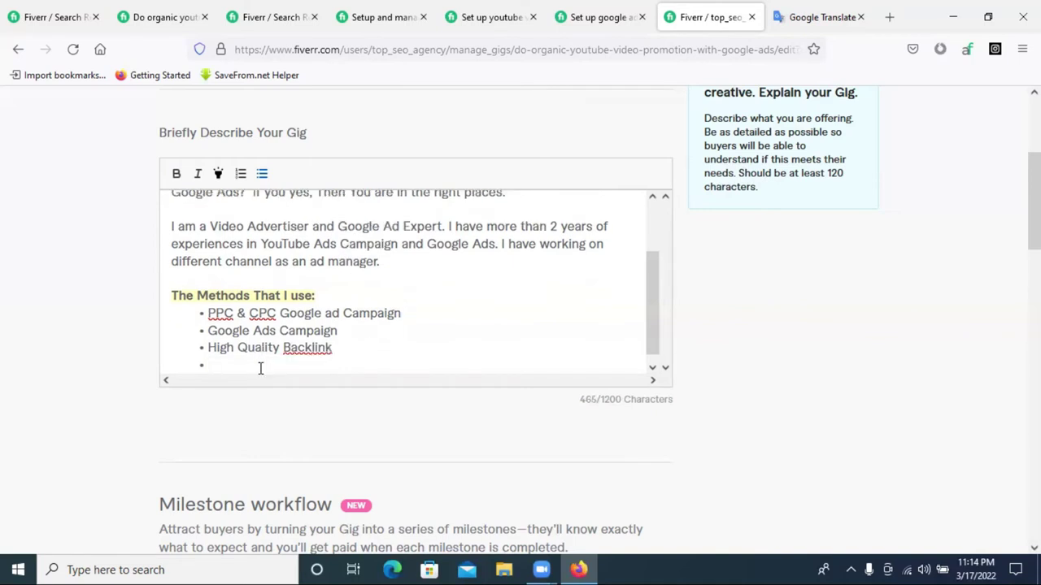
pyautogui.rightClick(309, 345)
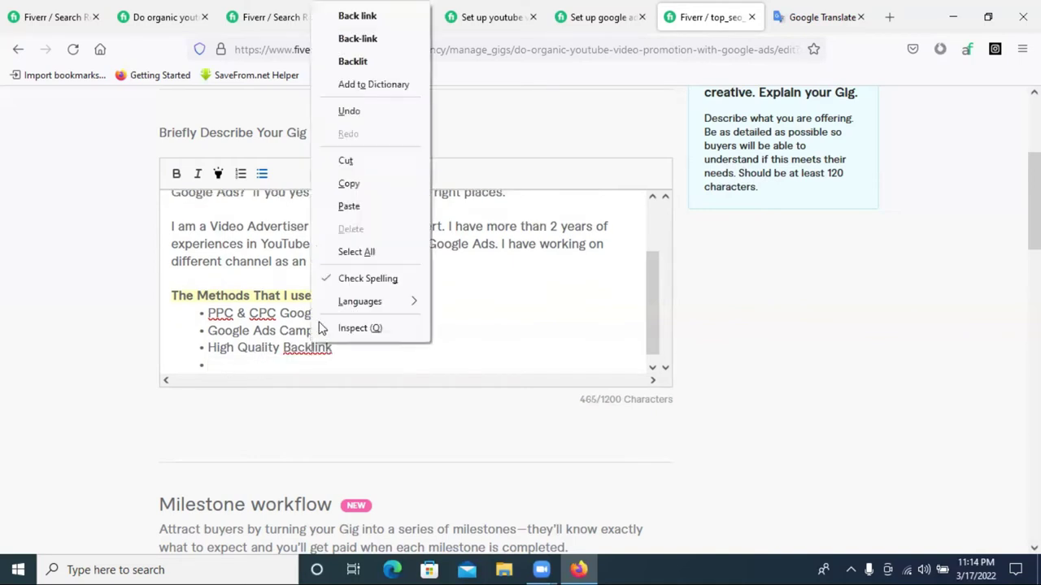
pyautogui.click(368, 27)
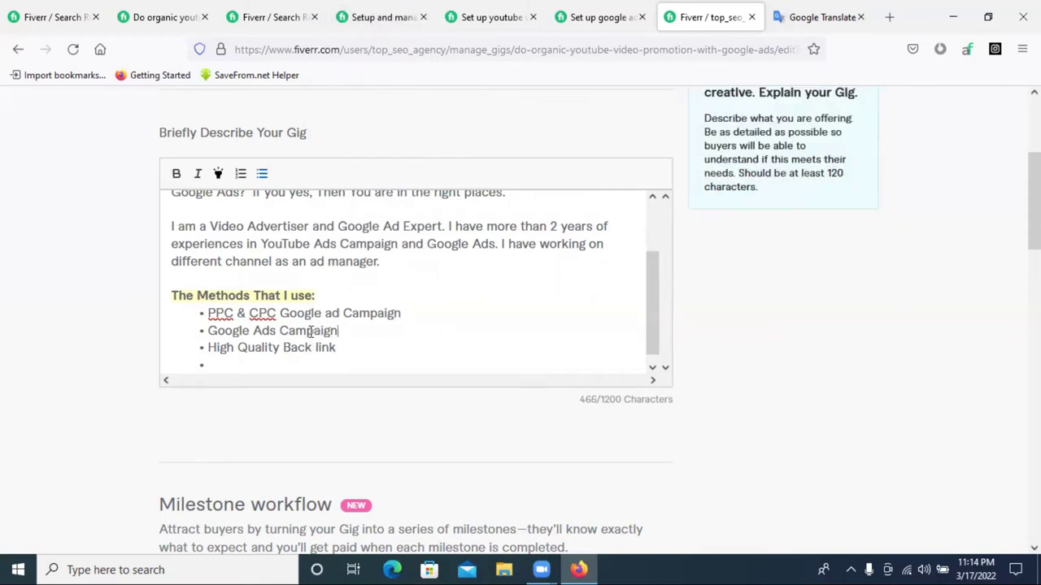
# Enter "Social Media Boosting" as the fourth bullet in the methods list.
pyautogui.moveTo(309, 332); pyautogui.dragTo(195, 333)
pyautogui.click(227, 364)
pyautogui.write('Social Media')
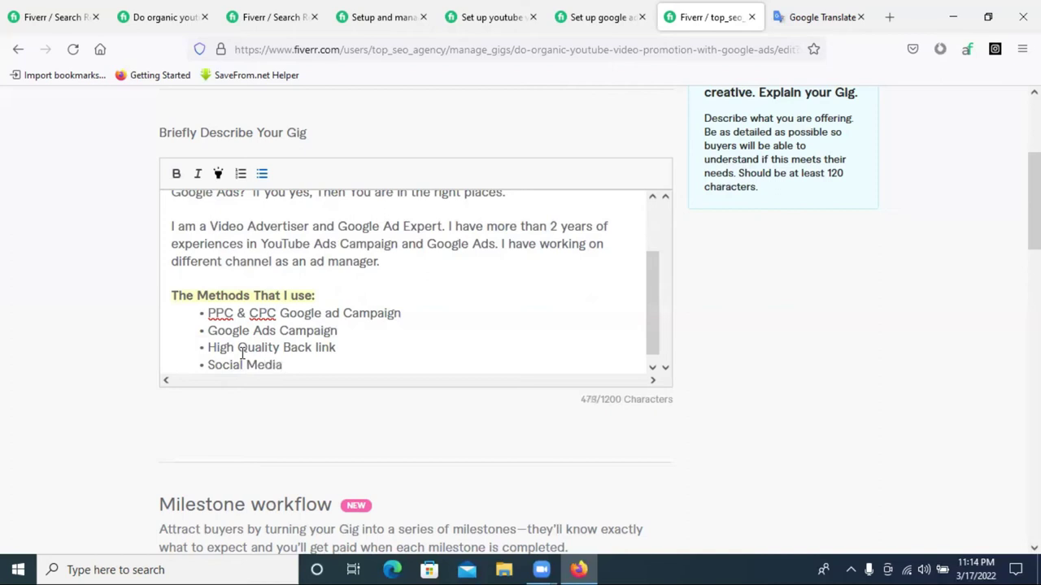
pyautogui.write(' Boosting')
# Add a fifth bullet reading "Web 2.0 Blog Post" and open an empty bullet below it.
pyautogui.press('Return')
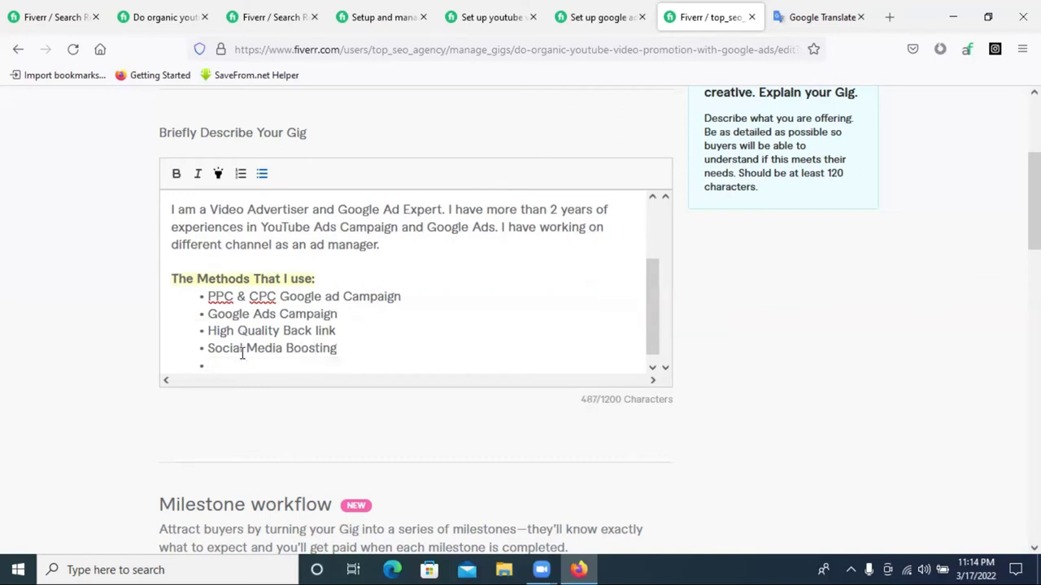
pyautogui.write('We')
pyautogui.press('BackSpace')
pyautogui.press('BackSpace')
pyautogui.write('web 2.0 Blog')
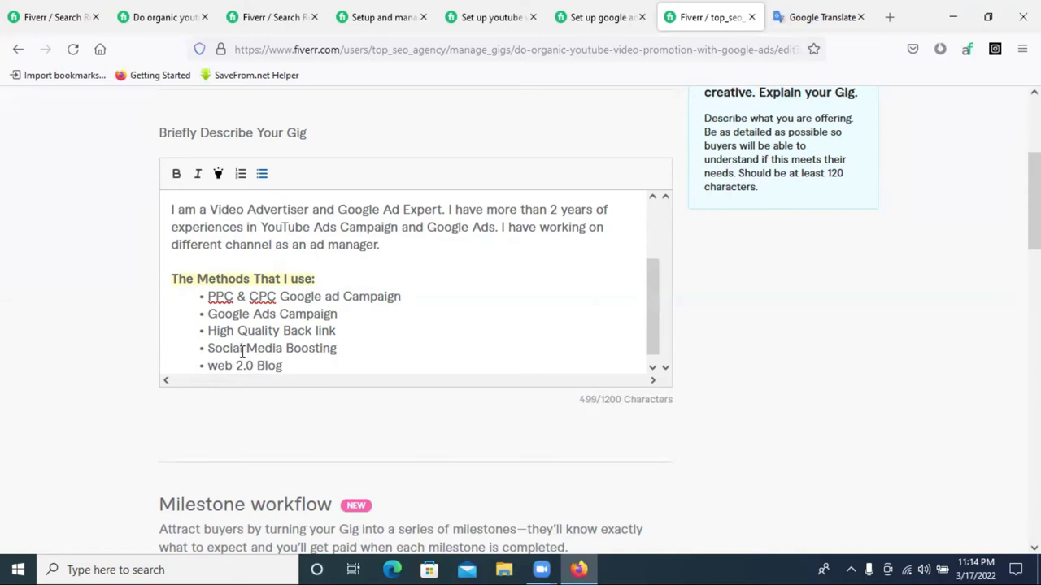
pyautogui.write(' Post')
pyautogui.press('Return')
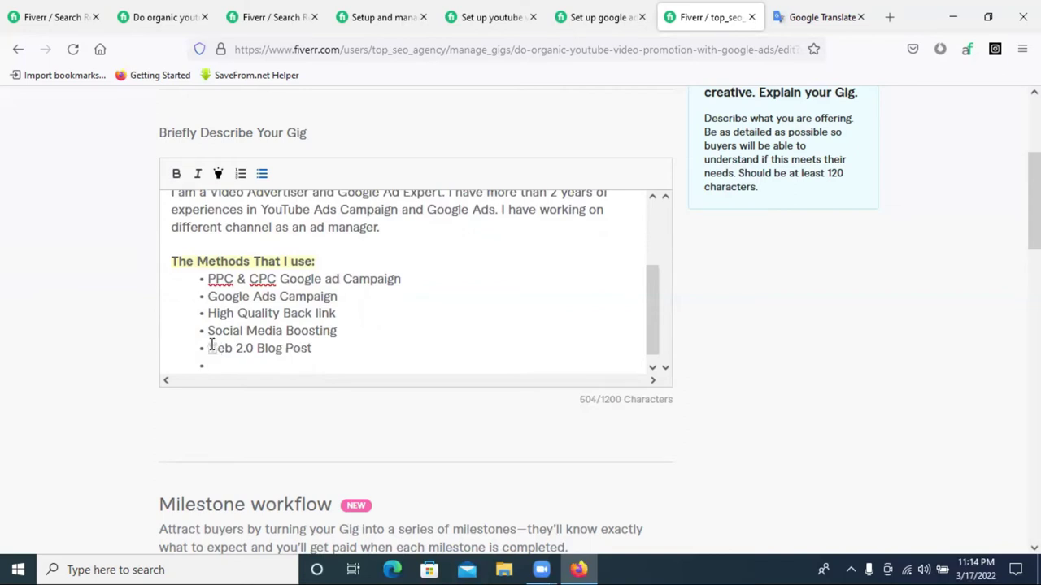
# Review the list of included services in the competing gig about setting up Google Ads for YouTube videos.
pyautogui.click(252, 10)
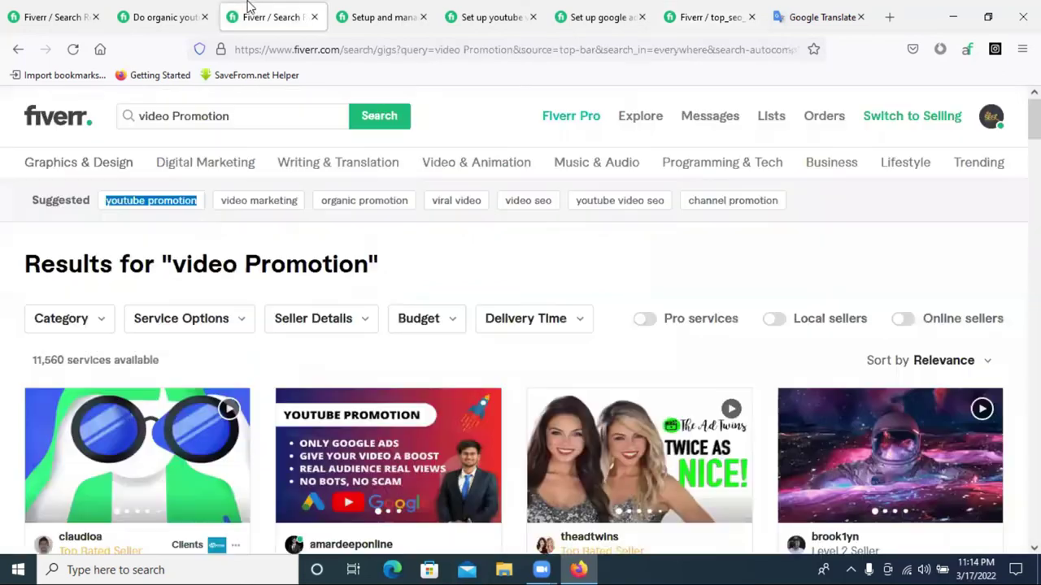
pyautogui.click(447, 9)
pyautogui.click(559, 12)
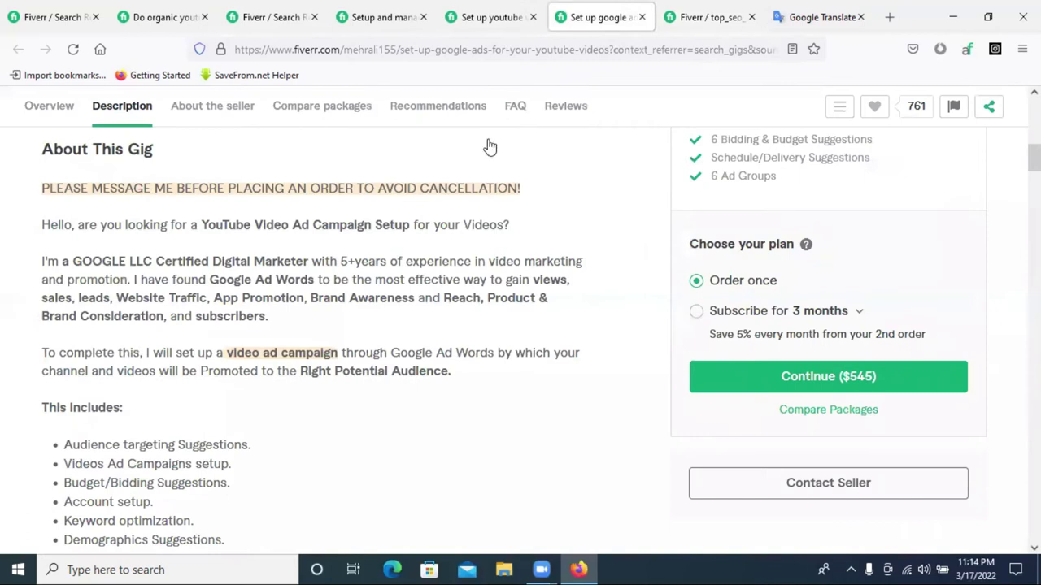
pyautogui.scroll(-3, 462, 181)
pyautogui.scroll(2, 344, 274)
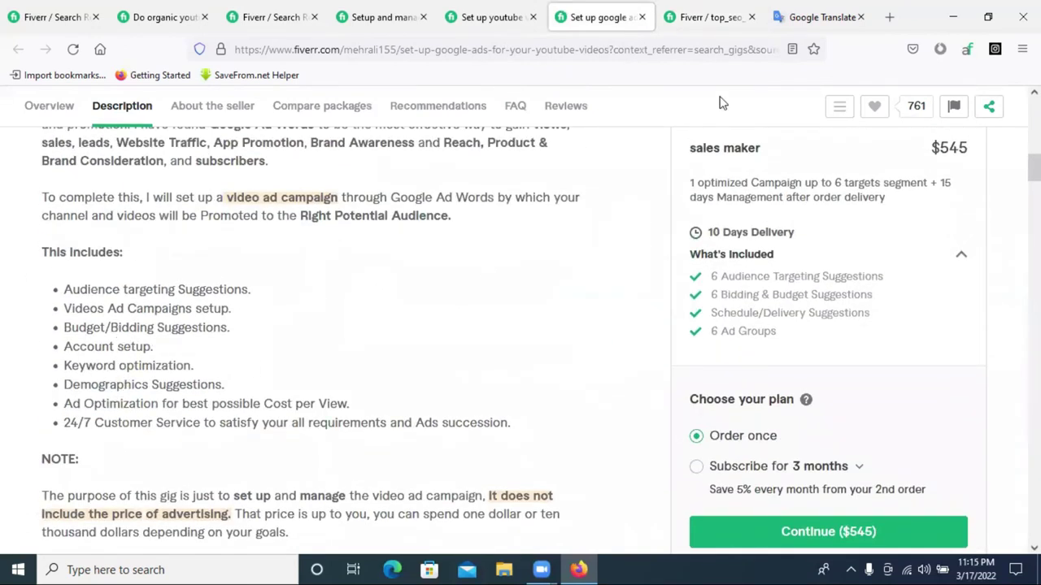
pyautogui.click(701, 28)
# Examine the "What I offer" list in the competing gig about setting up and managing YouTube video ad campaigns.
pyautogui.click(389, 12)
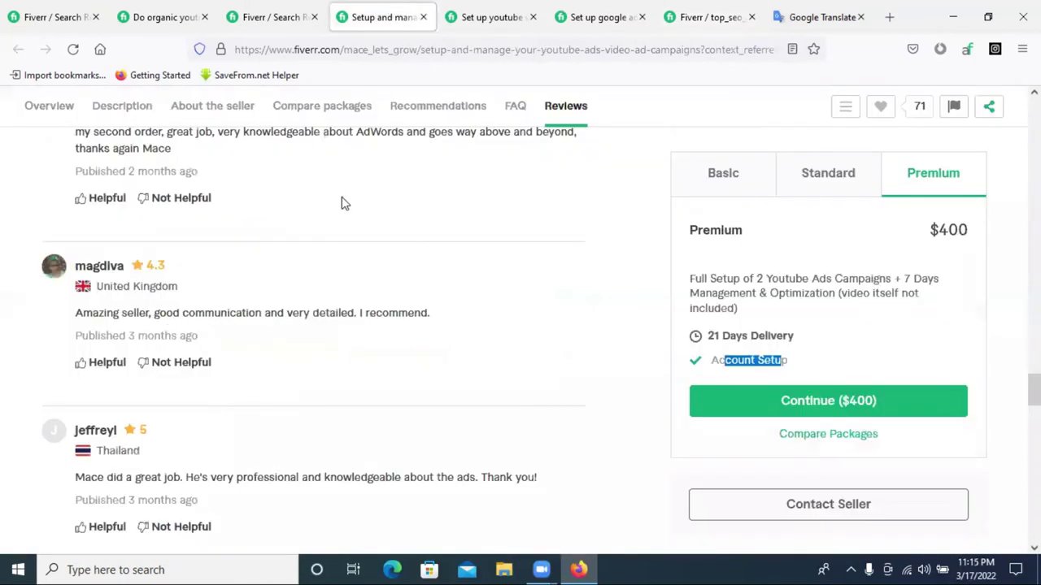
pyautogui.scroll(15, 336, 257)
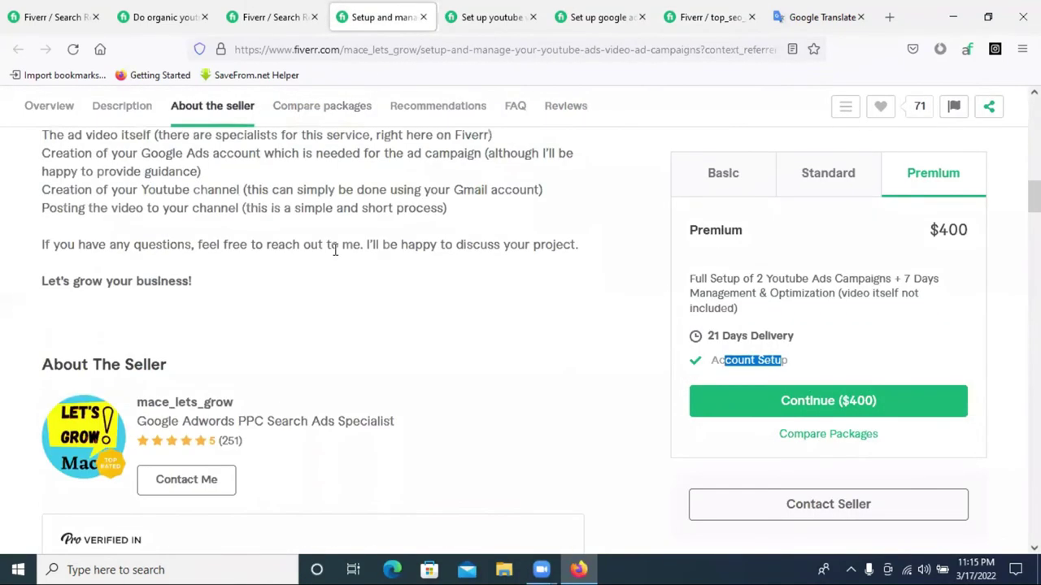
pyautogui.scroll(-2, 336, 257)
pyautogui.scroll(-2, 336, 257)
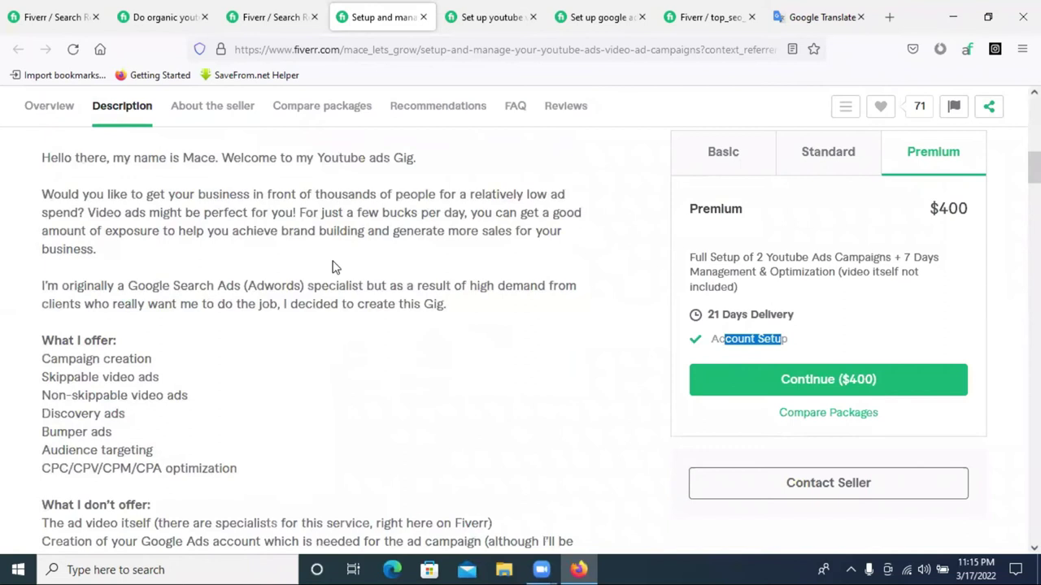
pyautogui.moveTo(42, 344); pyautogui.dragTo(163, 468)
pyautogui.click(227, 467)
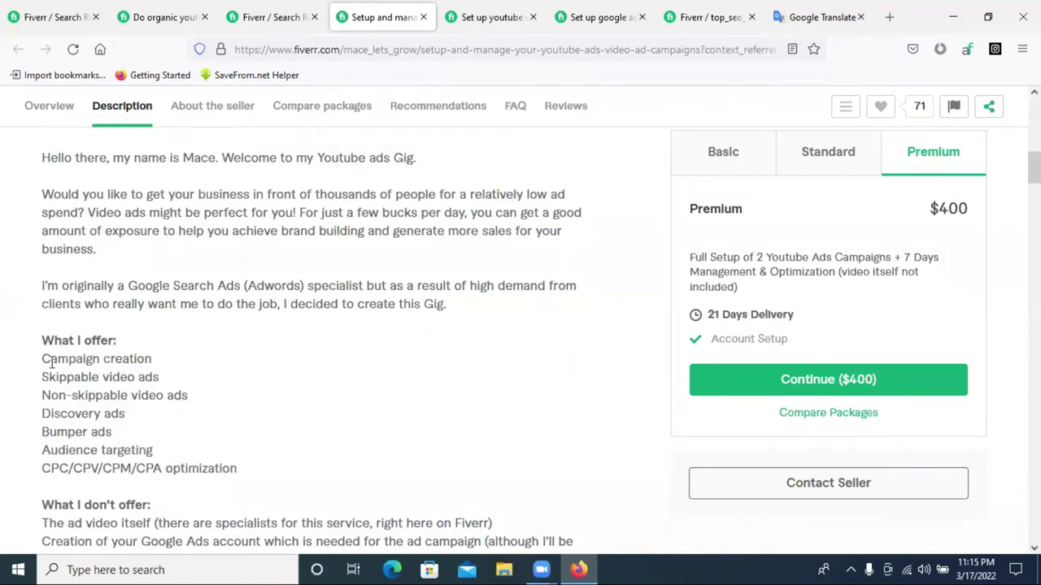
pyautogui.moveTo(54, 363); pyautogui.dragTo(248, 367)
pyautogui.click(98, 389)
pyautogui.doubleClick(84, 379)
pyautogui.click(89, 410)
# Read the description of the competing gig on organic YouTube video promotion with Google AdWords.
pyautogui.click(261, 8)
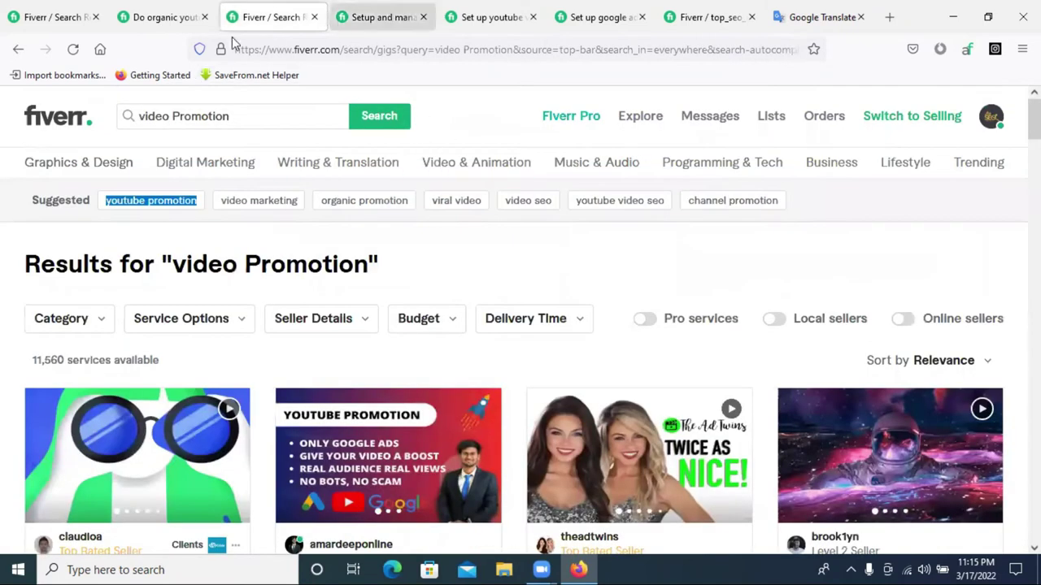
pyautogui.click(158, 14)
pyautogui.scroll(-6, 344, 382)
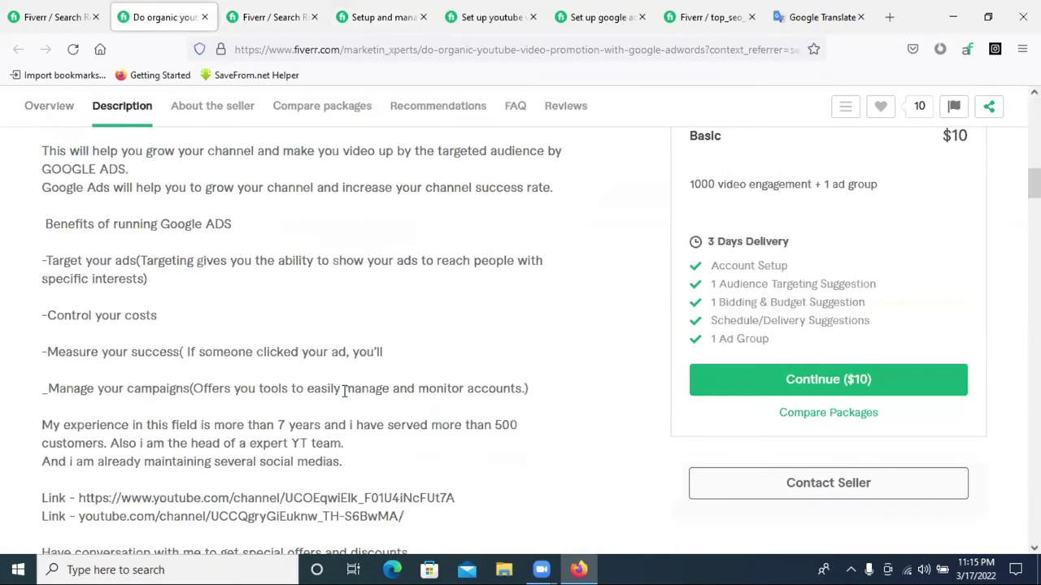
pyautogui.scroll(-3, 211, 236)
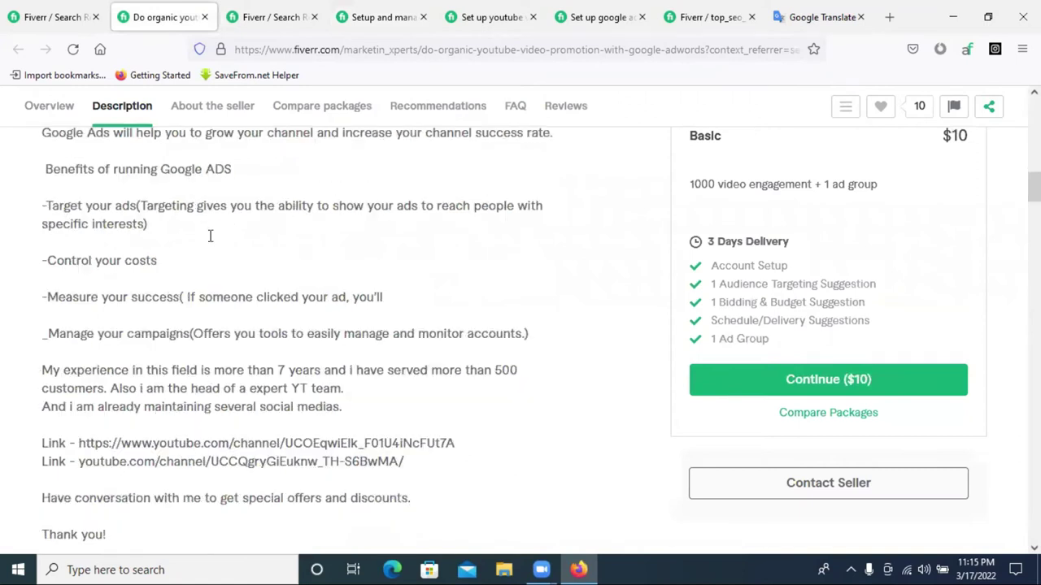
pyautogui.scroll(5, 379, 240)
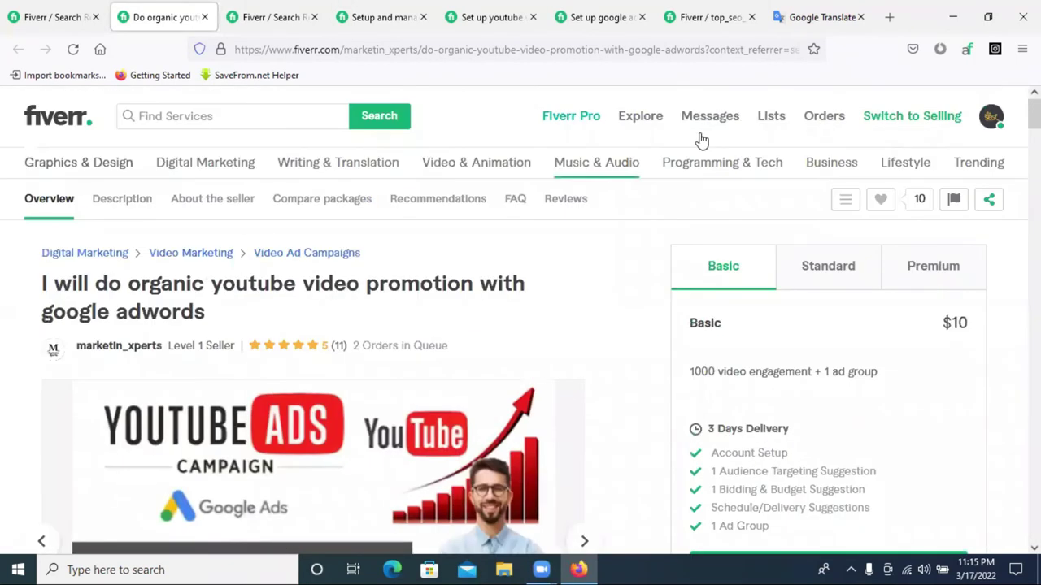
# Return to the gig description being edited and end the bulleted list after "Web 2.0 Blog Post".
pyautogui.click(786, 18)
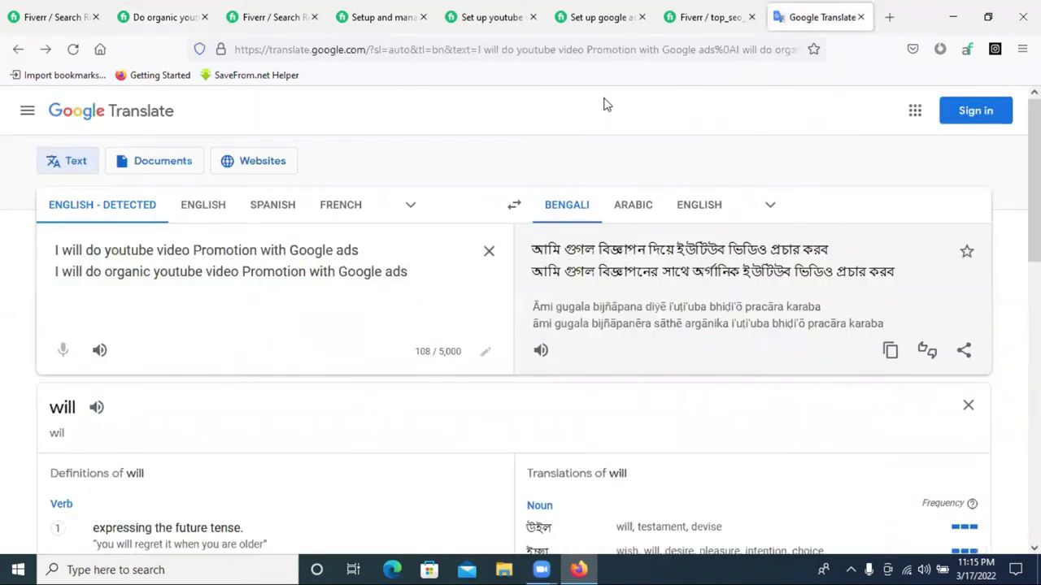
pyautogui.click(681, 16)
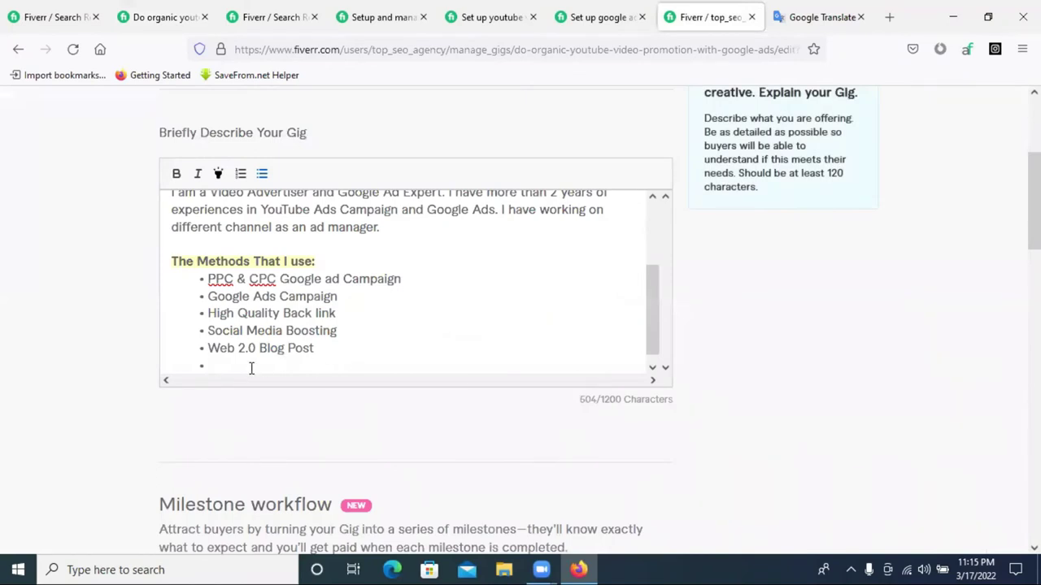
pyautogui.press('BackSpace')
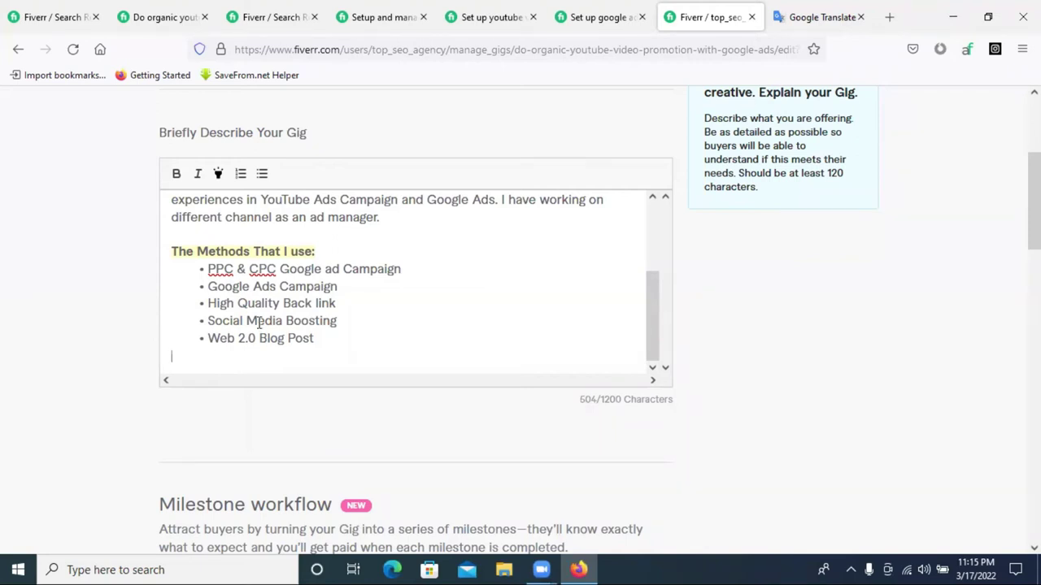
# Review the description and list of services in the competing gig on setting up a YouTube ads campaign.
pyautogui.click(383, 15)
pyautogui.click(276, 8)
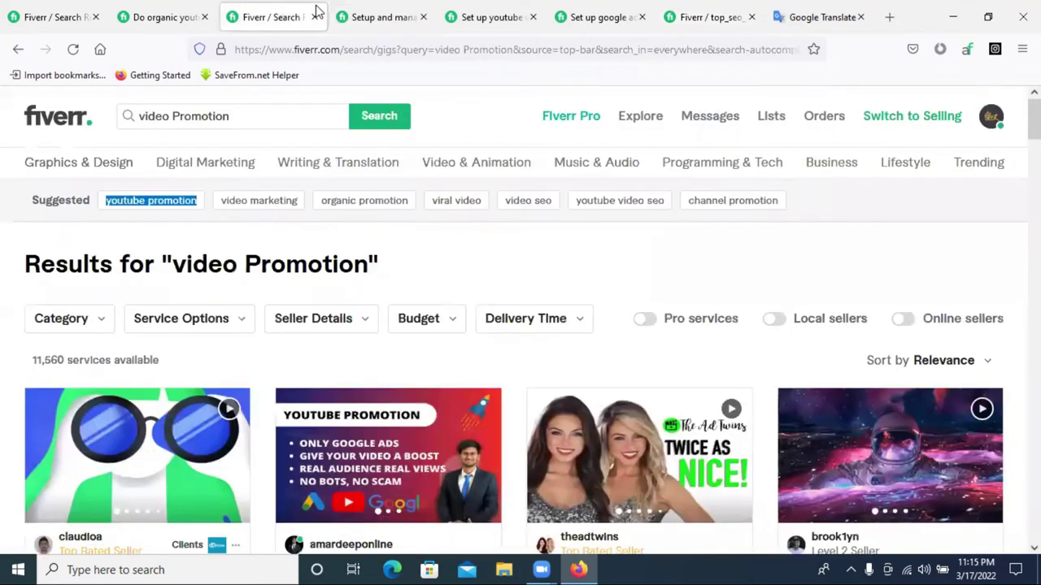
pyautogui.click(486, 10)
pyautogui.scroll(15, 413, 264)
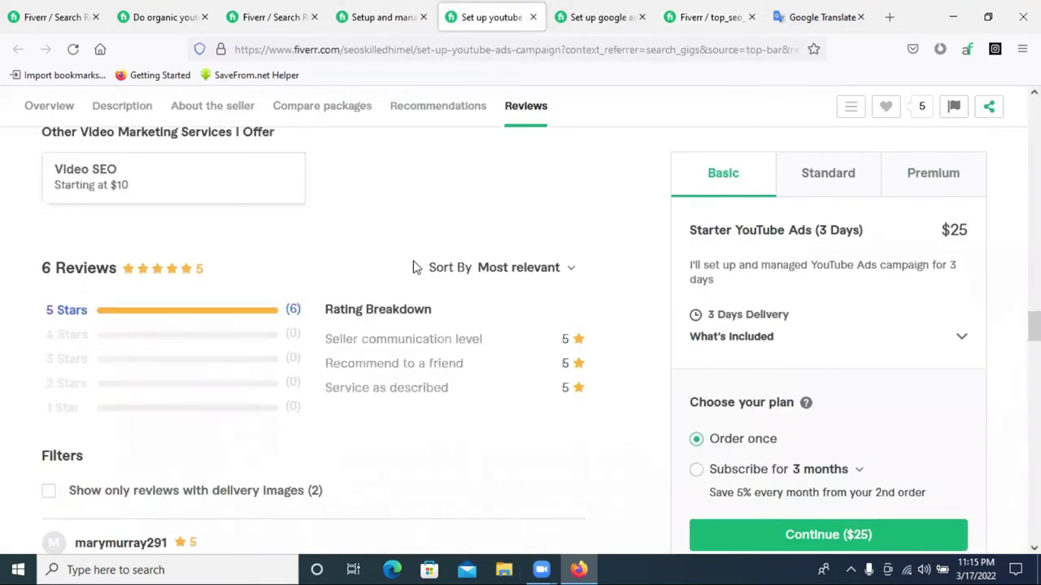
pyautogui.scroll(7, 413, 267)
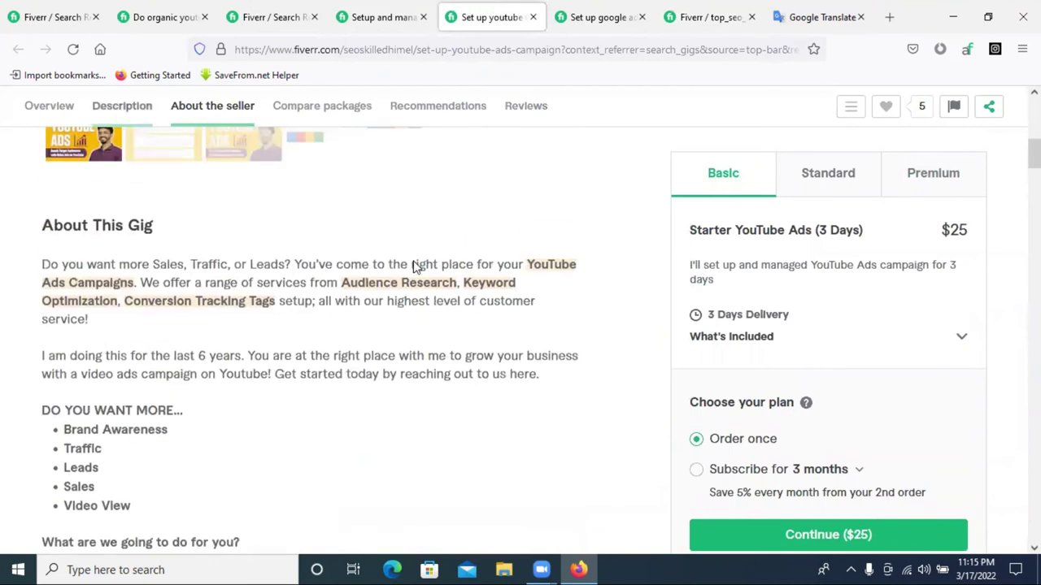
pyautogui.scroll(-3, 413, 267)
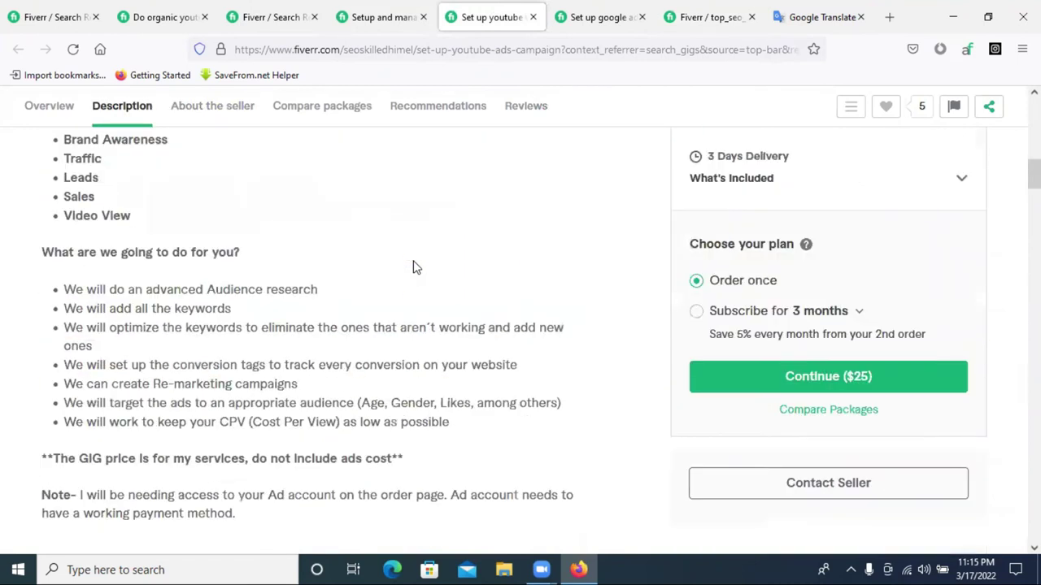
# Compare the offered services in the competing Google Ads setup and video ad campaign management gigs, and browse the video promotion search results.
pyautogui.click(600, 16)
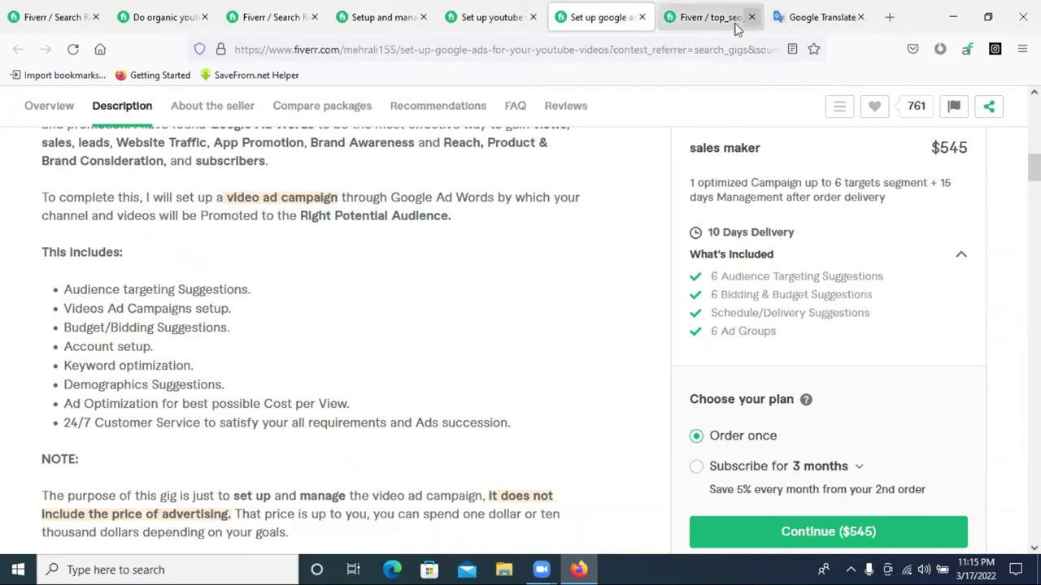
pyautogui.click(378, 15)
pyautogui.moveTo(42, 337); pyautogui.dragTo(167, 480)
pyautogui.click(316, 469)
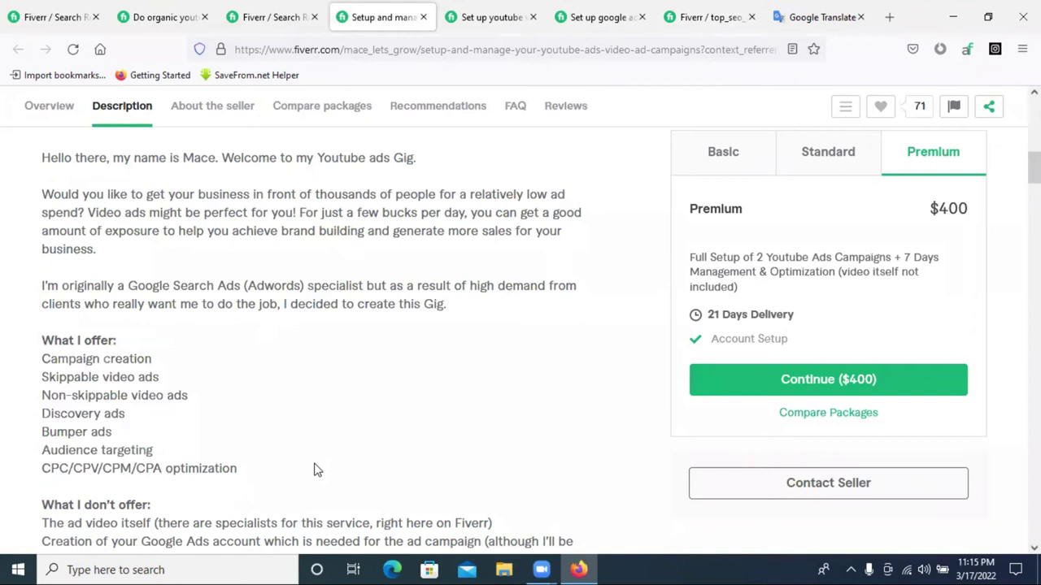
pyautogui.click(240, 15)
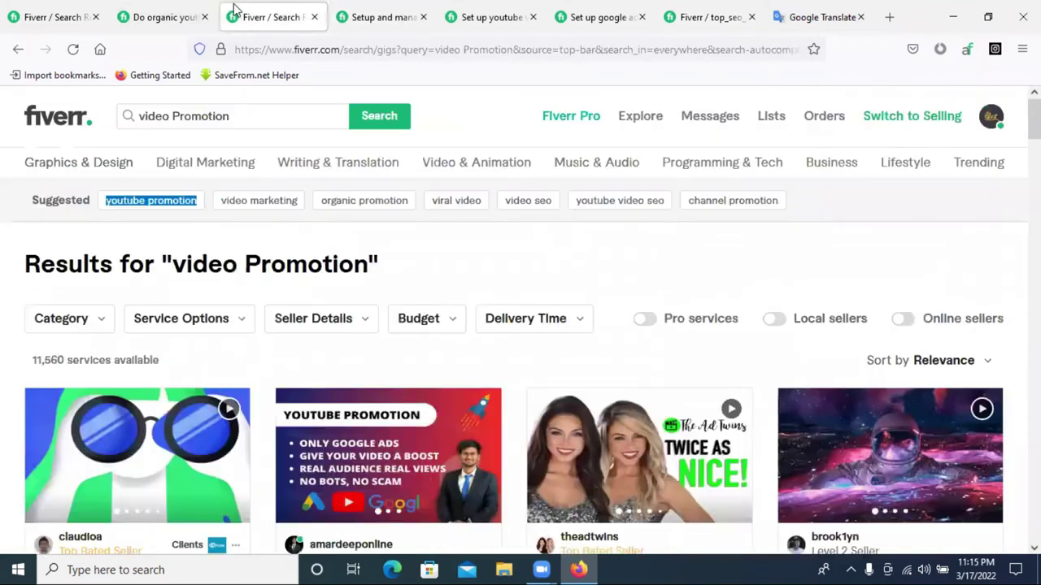
pyautogui.scroll(-5, 226, 269)
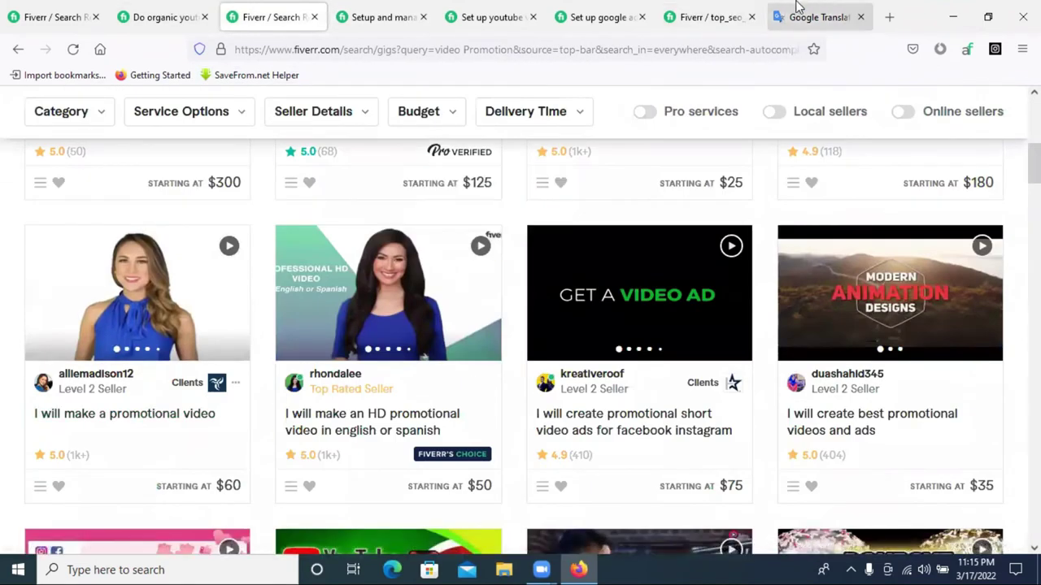
# Return to the gig description being edited and add the line "What I offer:" below the methods list, separated by a blank line.
pyautogui.click(727, 17)
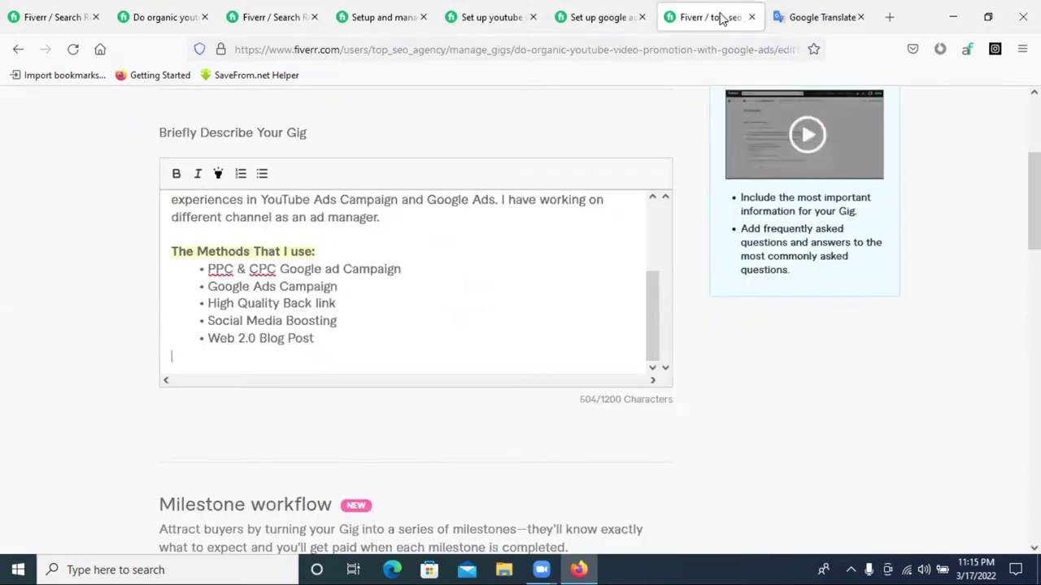
pyautogui.click(200, 359)
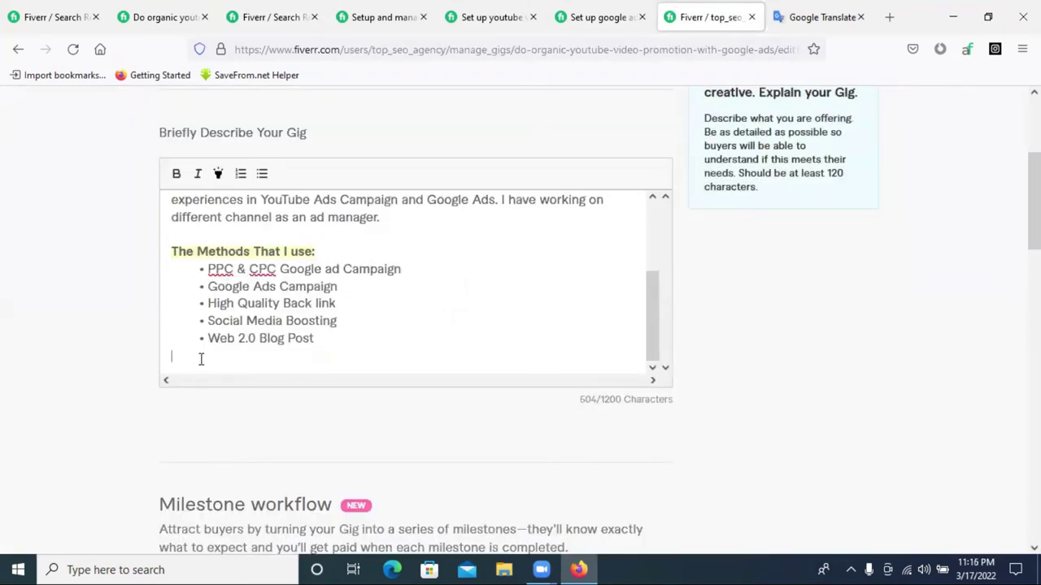
pyautogui.write('What I ')
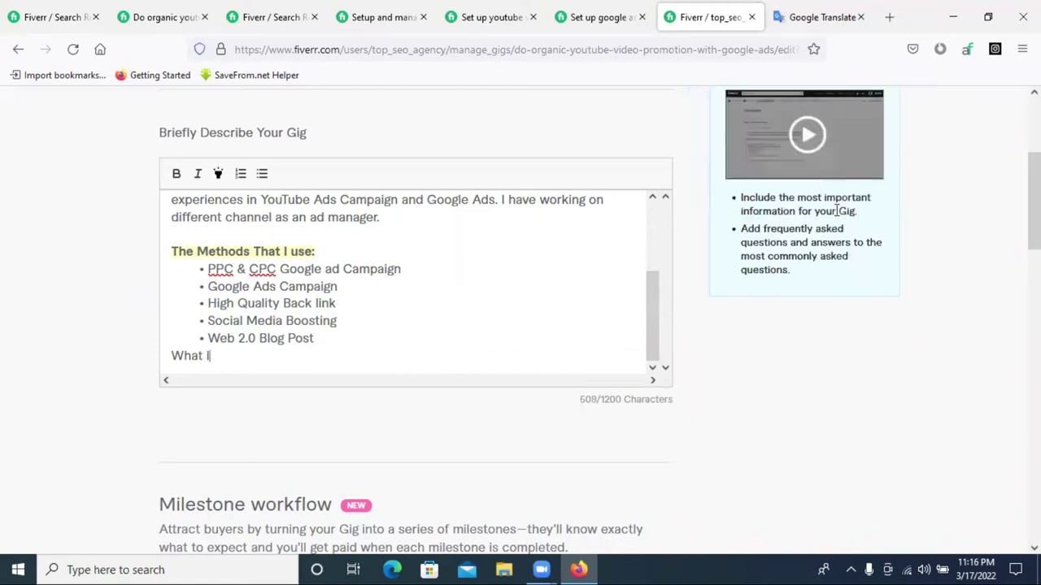
pyautogui.write('offer:')
pyautogui.press('Return')
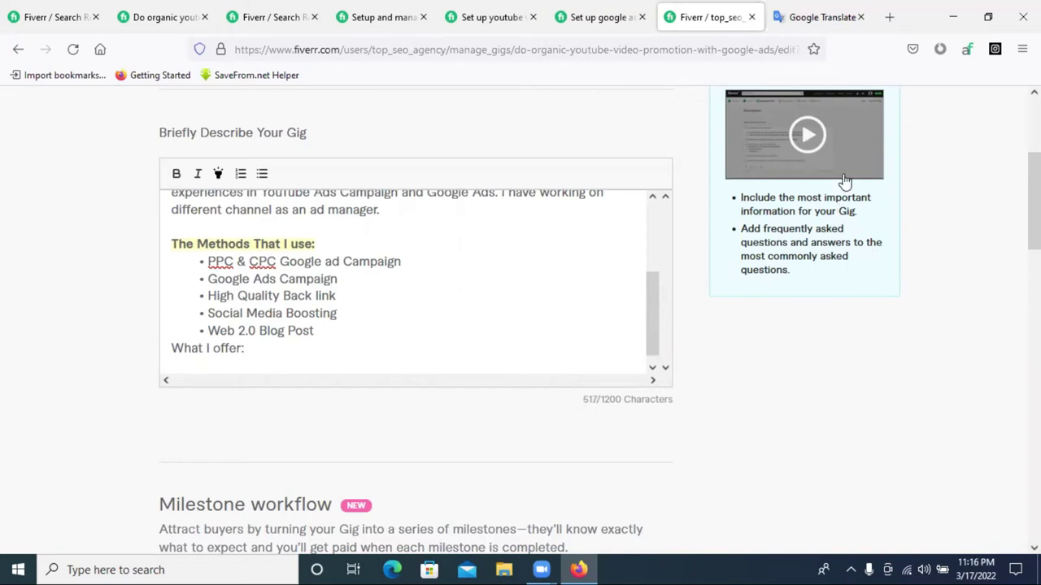
pyautogui.click(171, 347)
pyautogui.press('Return')
# Make the "What I offer:" heading bold and highlighted.
pyautogui.scroll(-1, 246, 316)
pyautogui.tripleClick(200, 333)
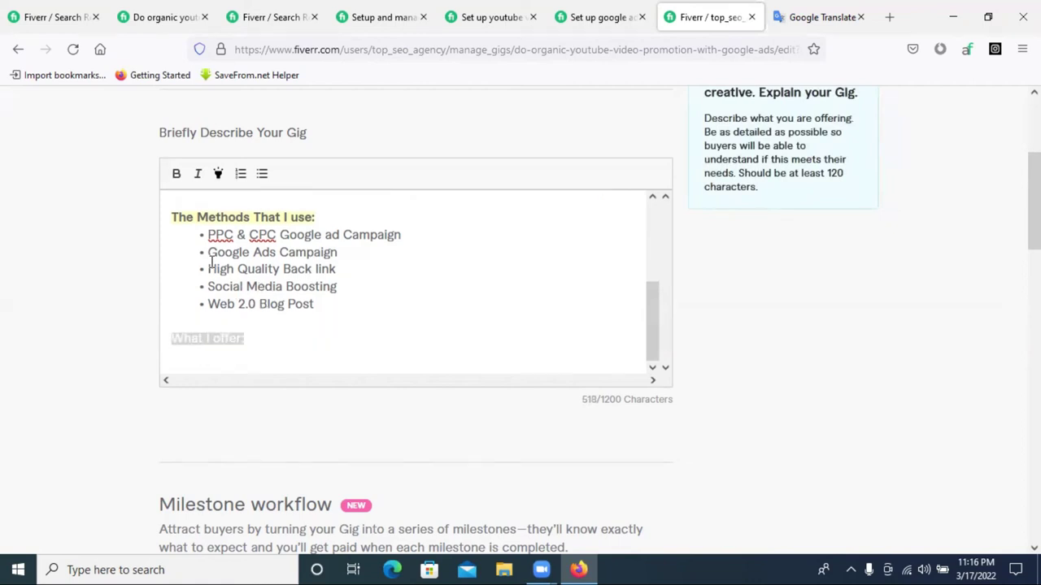
pyautogui.click(176, 174)
pyautogui.click(218, 173)
pyautogui.click(260, 344)
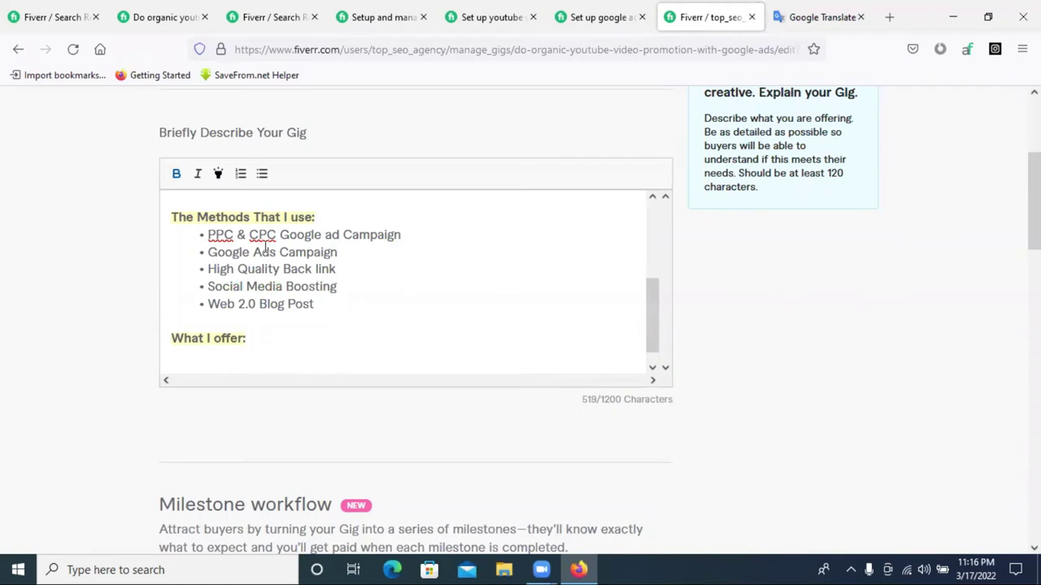
# Start a numbered list under "What I offer:" with "YouTube Campaign Creation" as the first item.
pyautogui.click(240, 174)
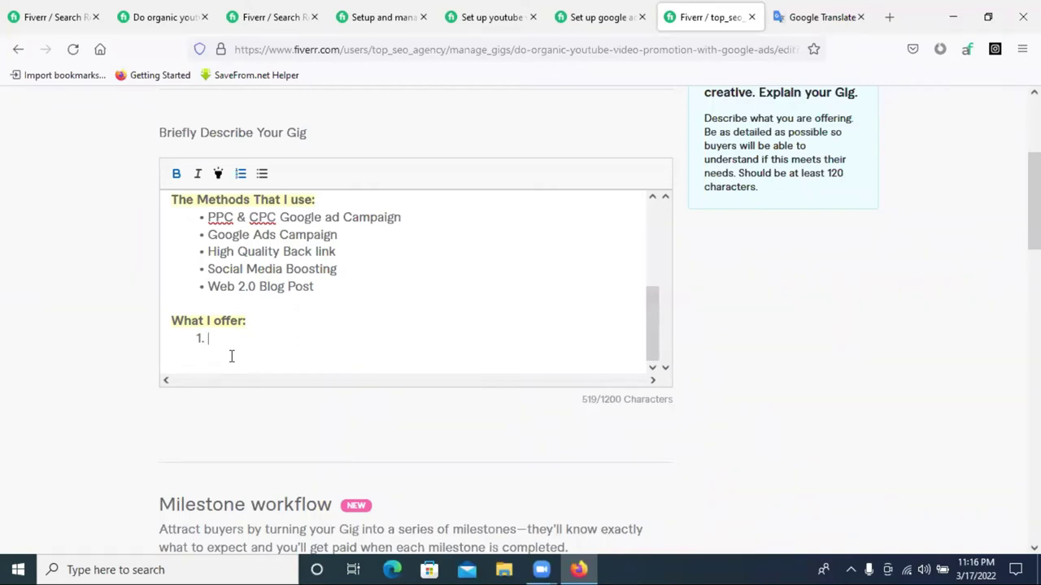
pyautogui.write('A')
pyautogui.press('BackSpace')
pyautogui.write('Youtube')
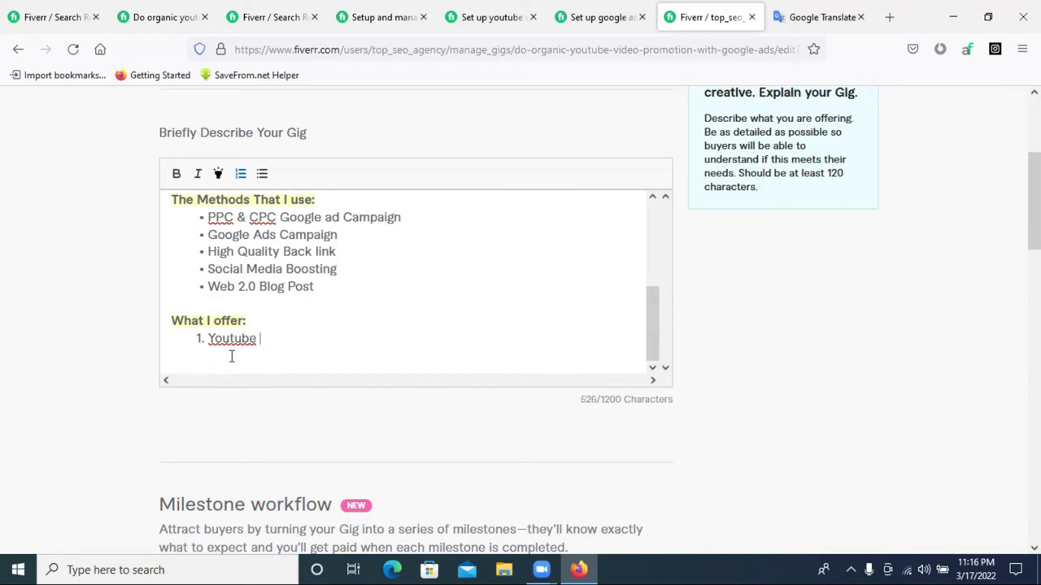
pyautogui.rightClick(236, 340)
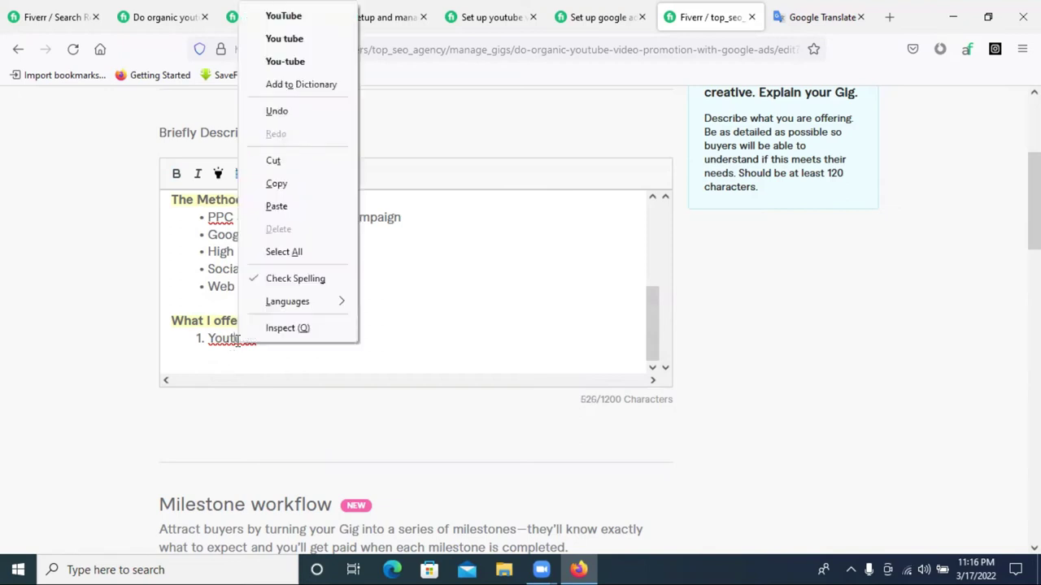
pyautogui.click(286, 17)
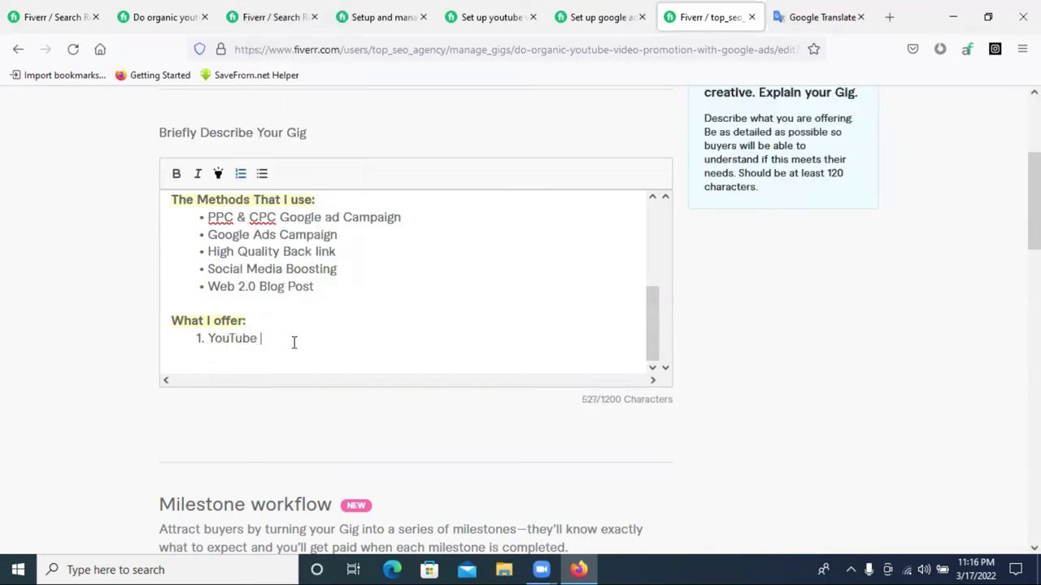
pyautogui.write('Campaign Crea')
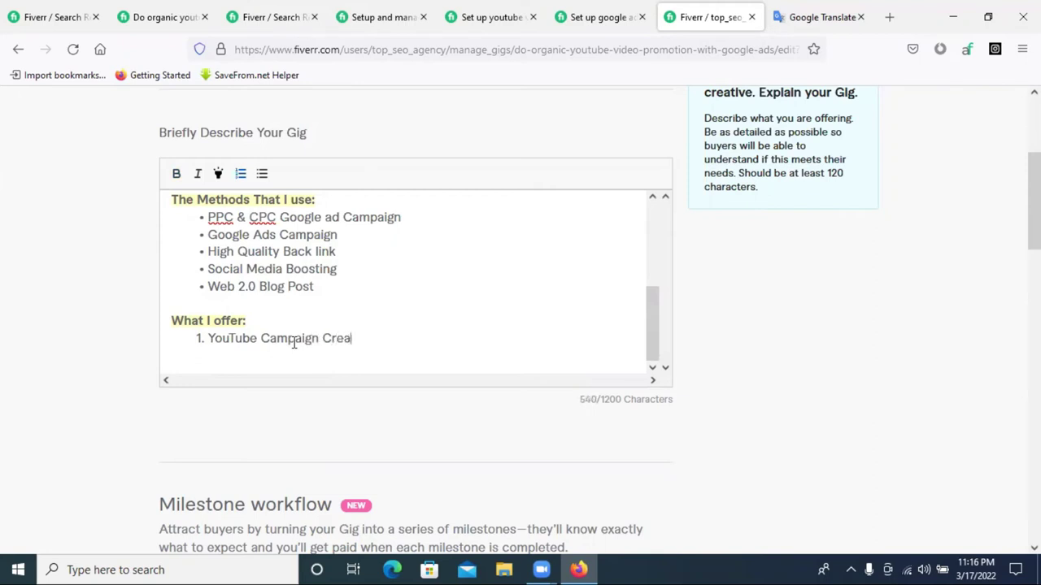
pyautogui.write('tion')
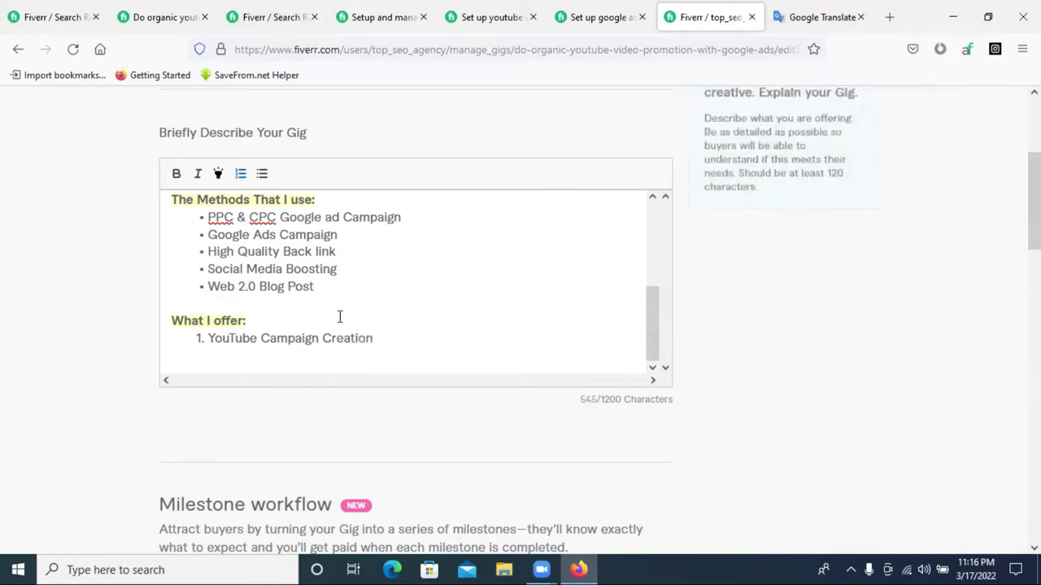
pyautogui.press('Return')
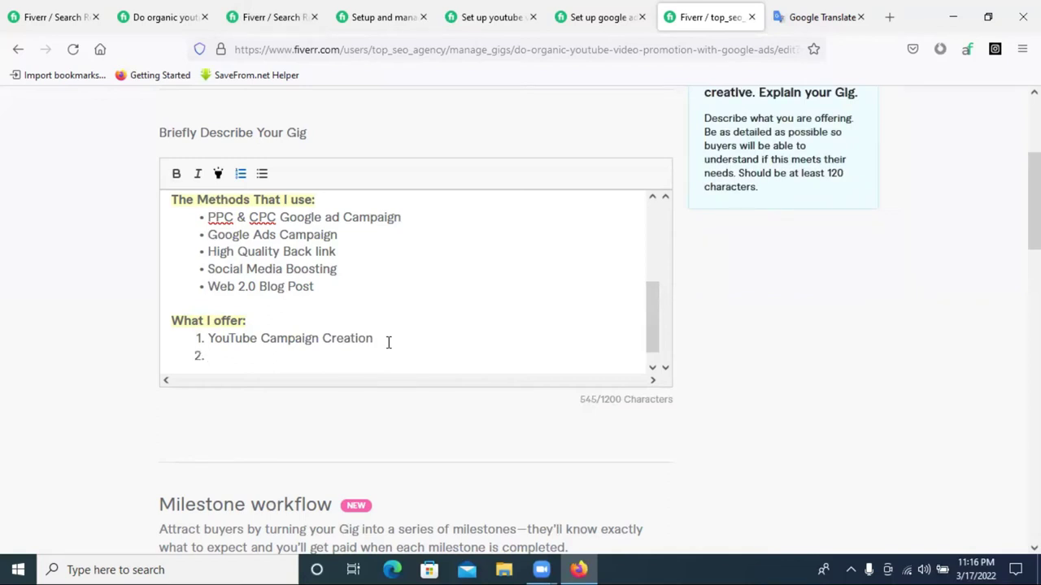
# Add "Skippable ads" as the second list item, checking the word against the competing gig's offer list.
pyautogui.write('Skippable')
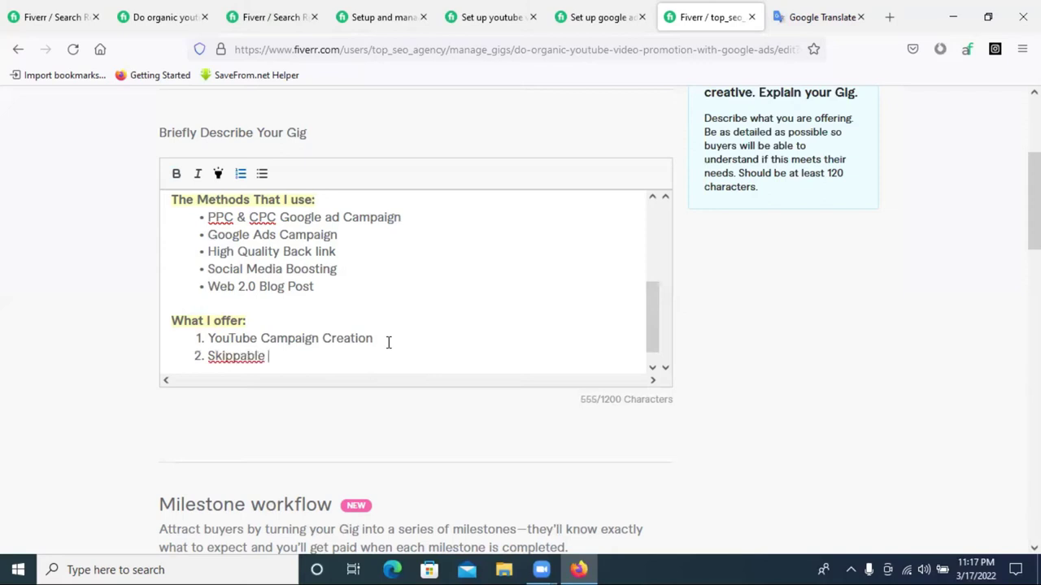
pyautogui.rightClick(236, 352)
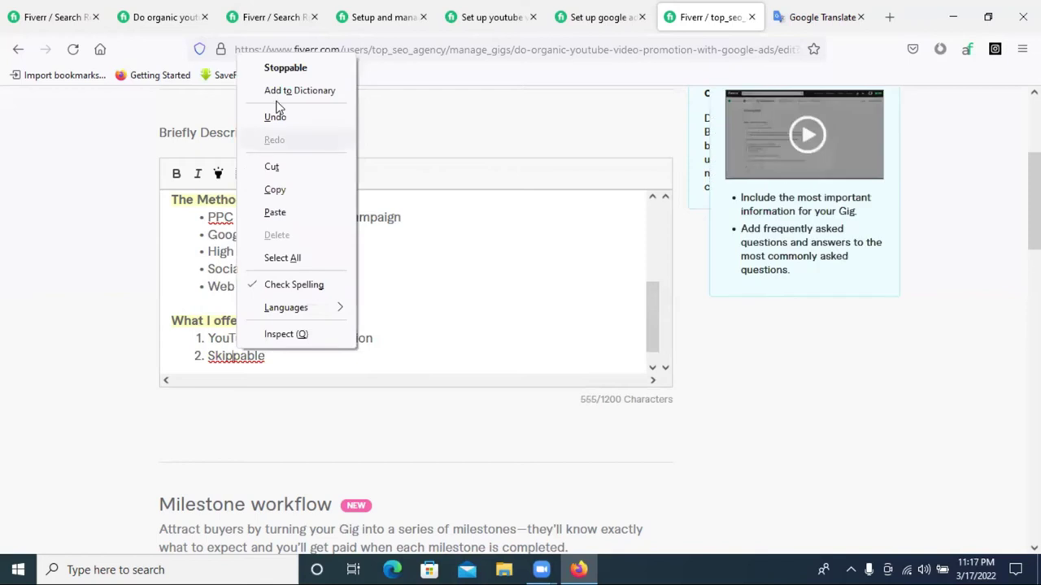
pyautogui.click(216, 362)
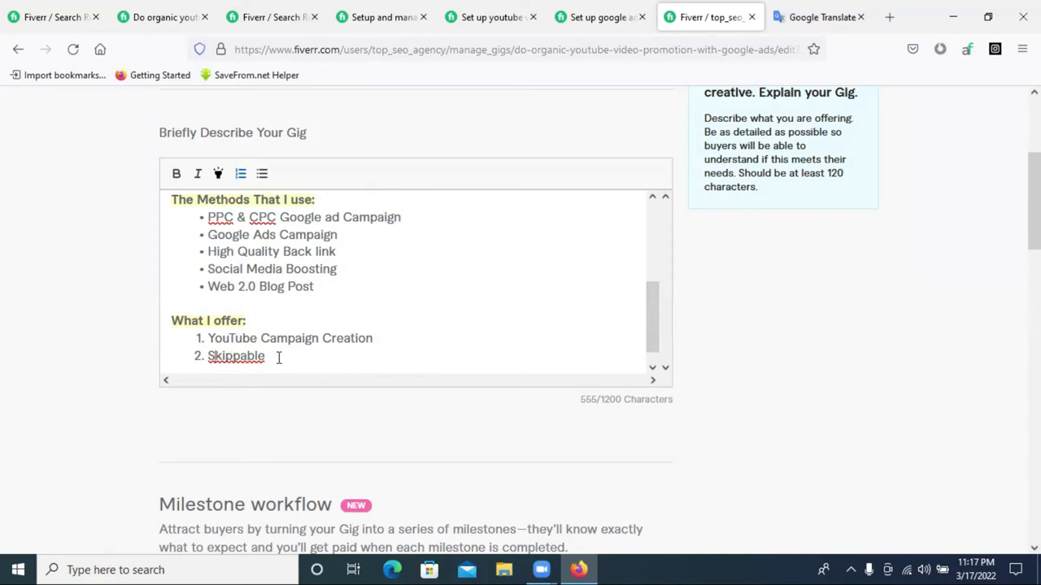
pyautogui.click(355, 9)
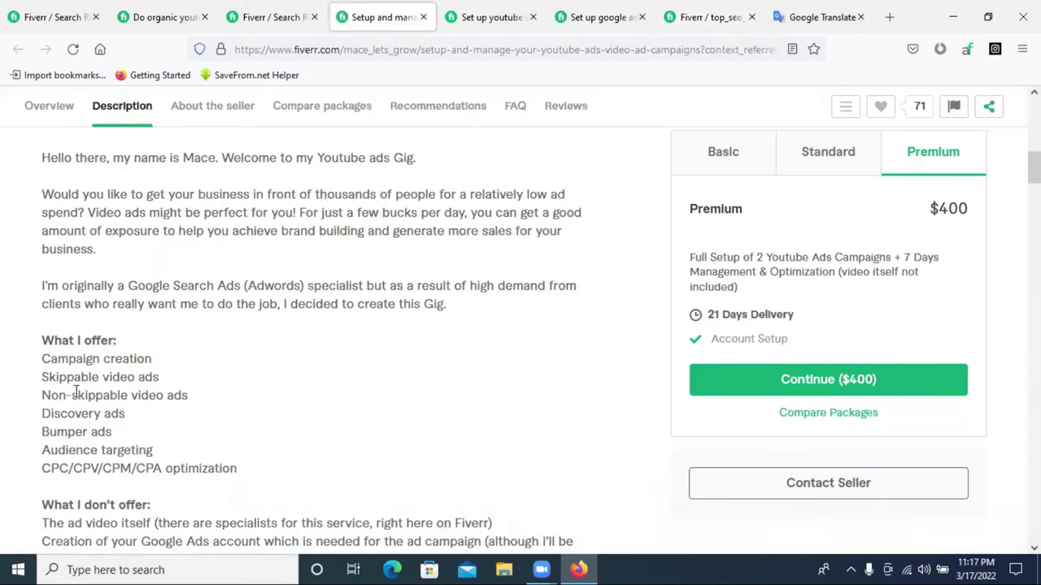
pyautogui.click(280, 10)
pyautogui.click(708, 17)
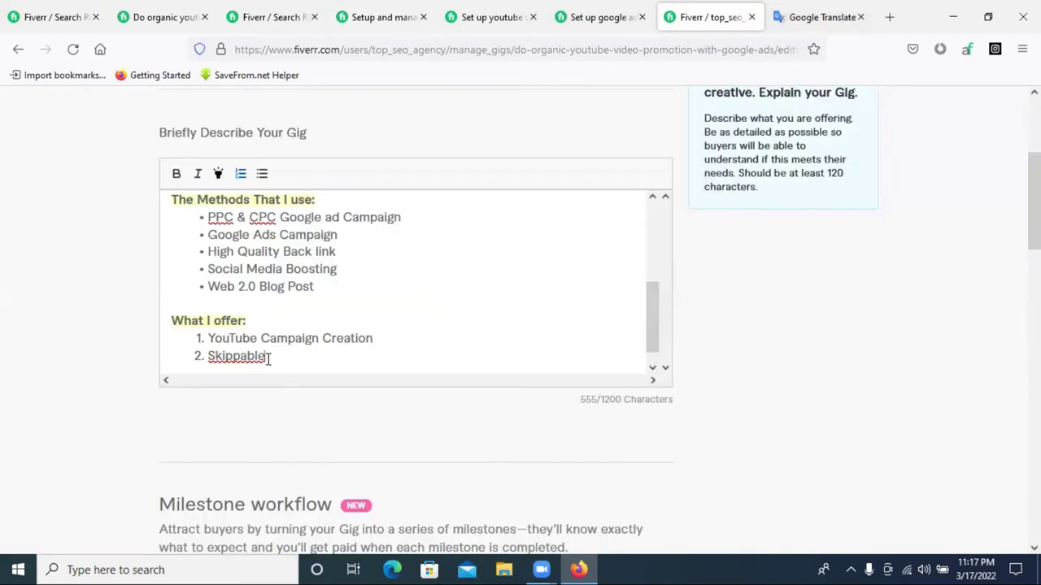
pyautogui.write('ads')
pyautogui.press('Return')
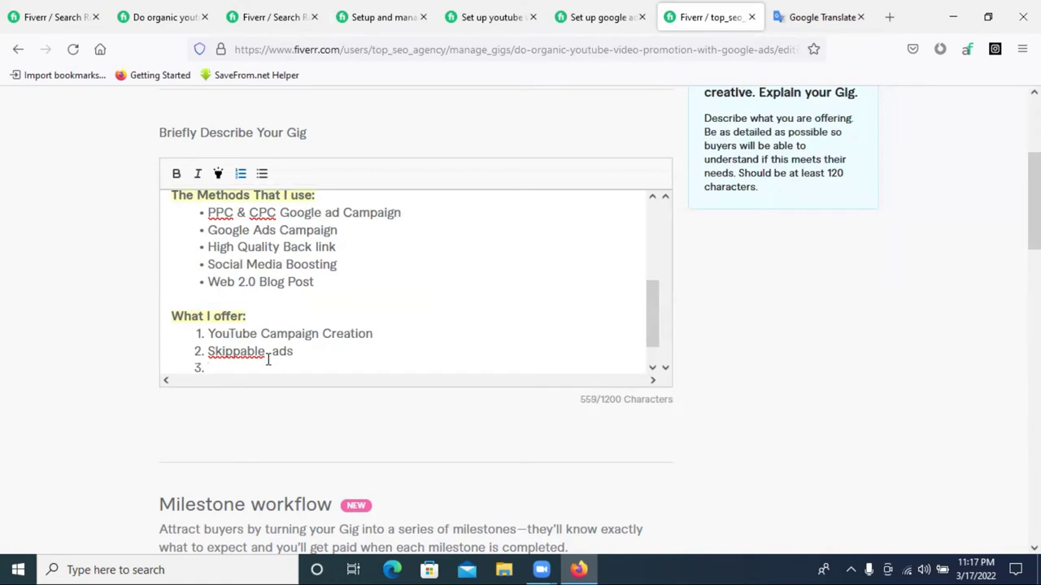
# Copy the "Skippable ads" item into the third list entry and reword it as "No Skippable ads".
pyautogui.tripleClick(267, 360)
pyautogui.hotkey('ctrl', 'c')
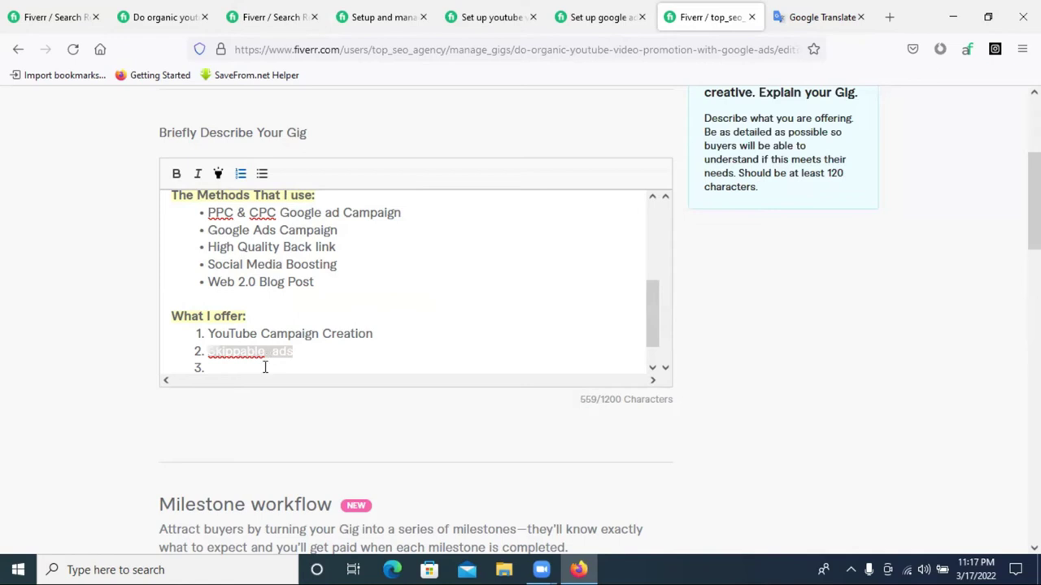
pyautogui.click(263, 370)
pyautogui.hotkey('ctrl', 'v')
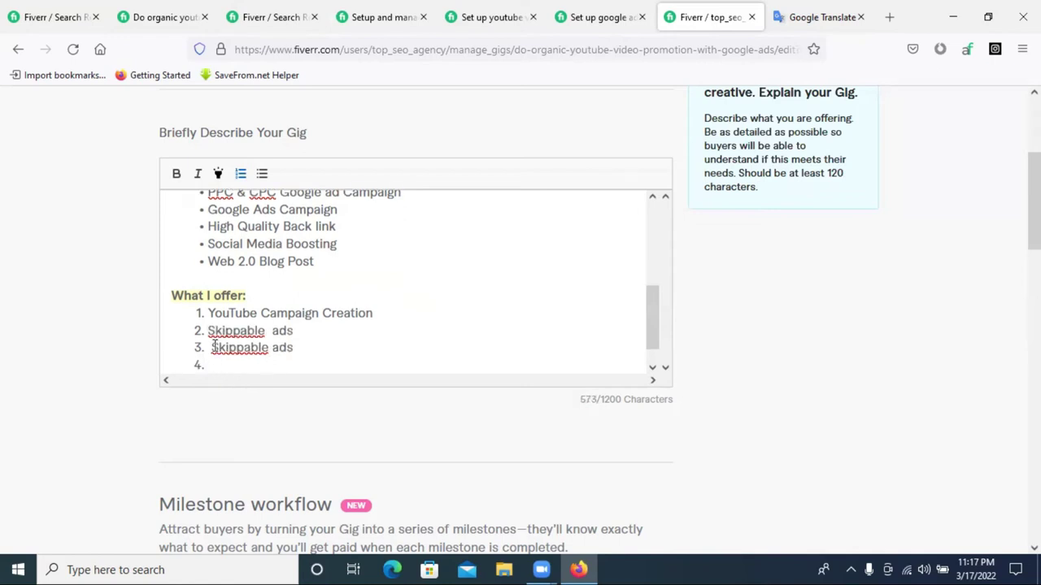
pyautogui.click(213, 347)
pyautogui.write('No')
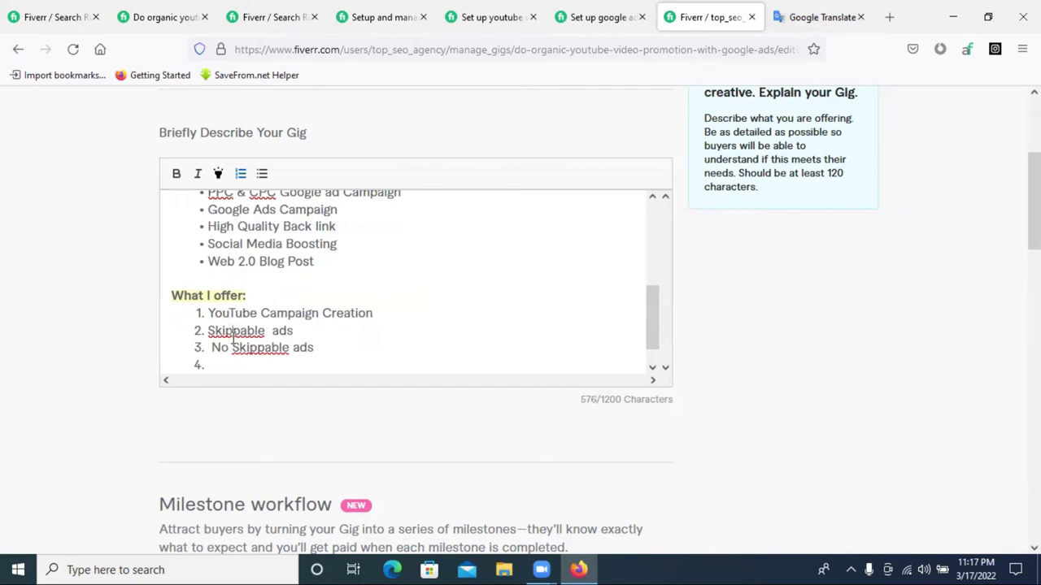
# Change the spelling of "Skippable" to "Skipable" in the second and third list items.
pyautogui.press('Up')
pyautogui.click(266, 349)
pyautogui.press('BackSpace')
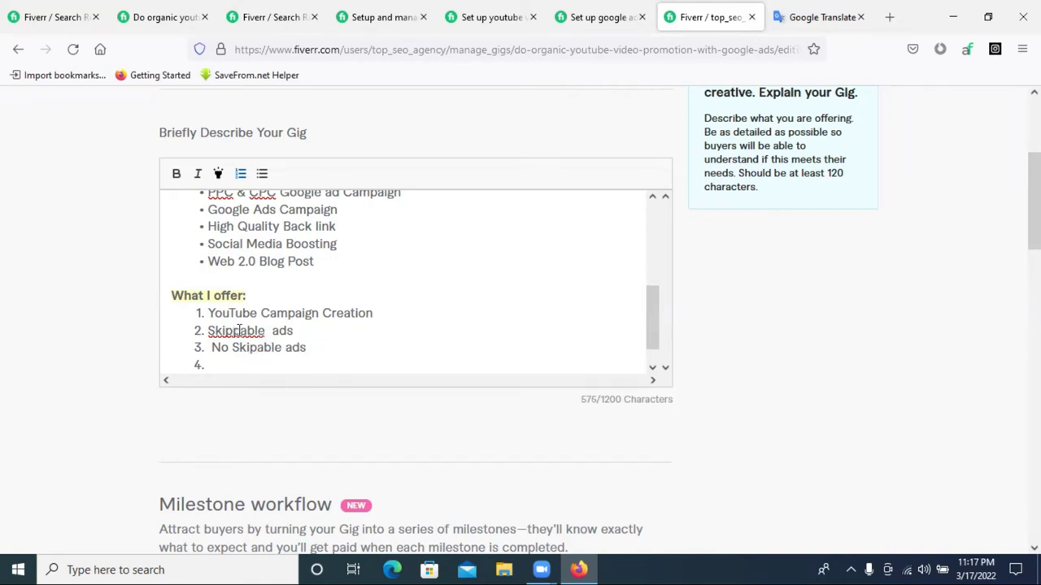
pyautogui.click(239, 330)
pyautogui.press('BackSpace')
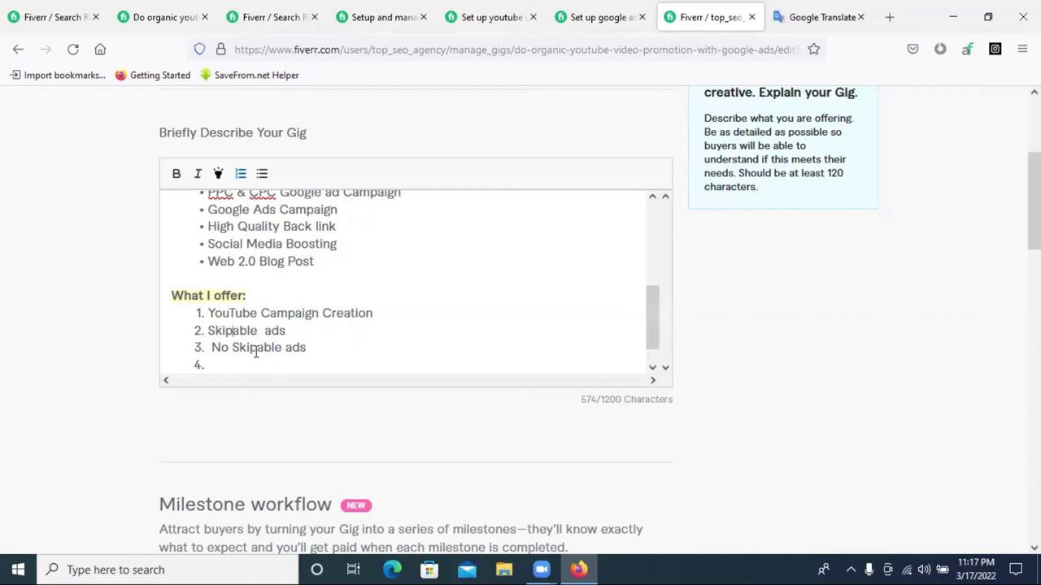
# Add "Bumper Ads" and "Discover ads" as the fourth and fifth items of the numbered offer list.
pyautogui.click(231, 368)
pyautogui.write('Bumper Ads')
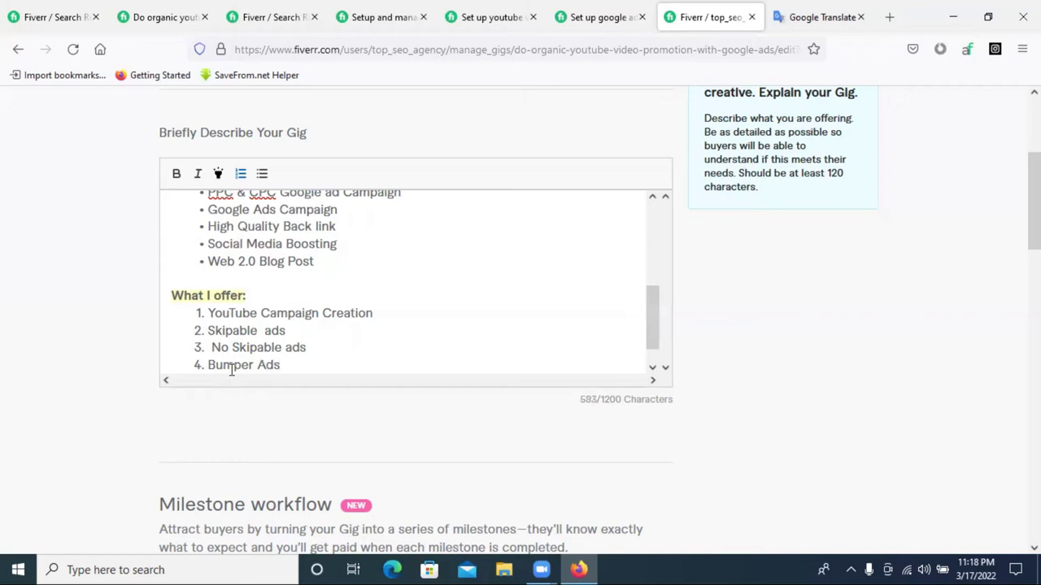
pyautogui.press('Return')
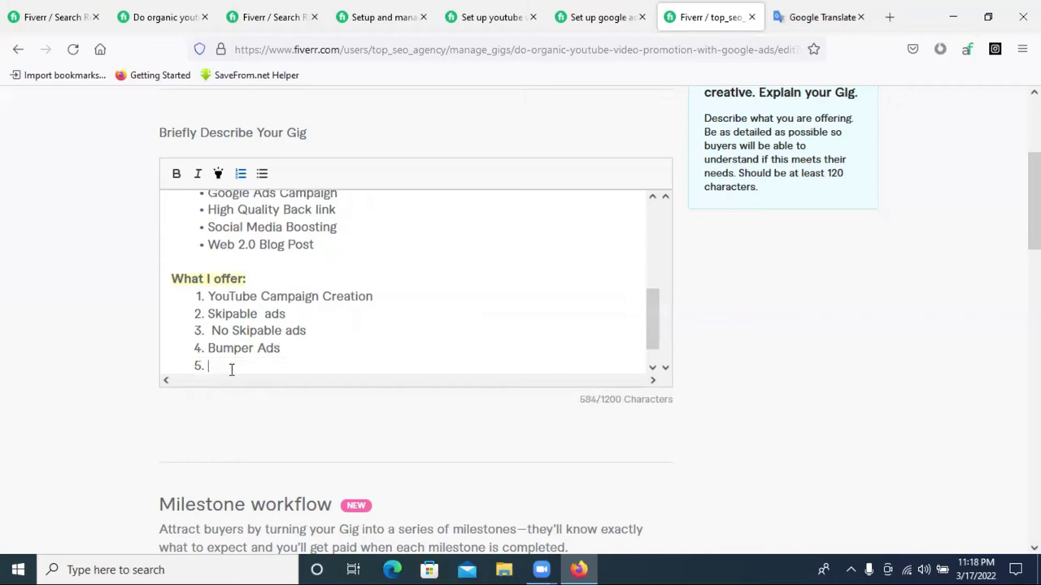
pyautogui.write('Discover ads')
pyautogui.press('Return')
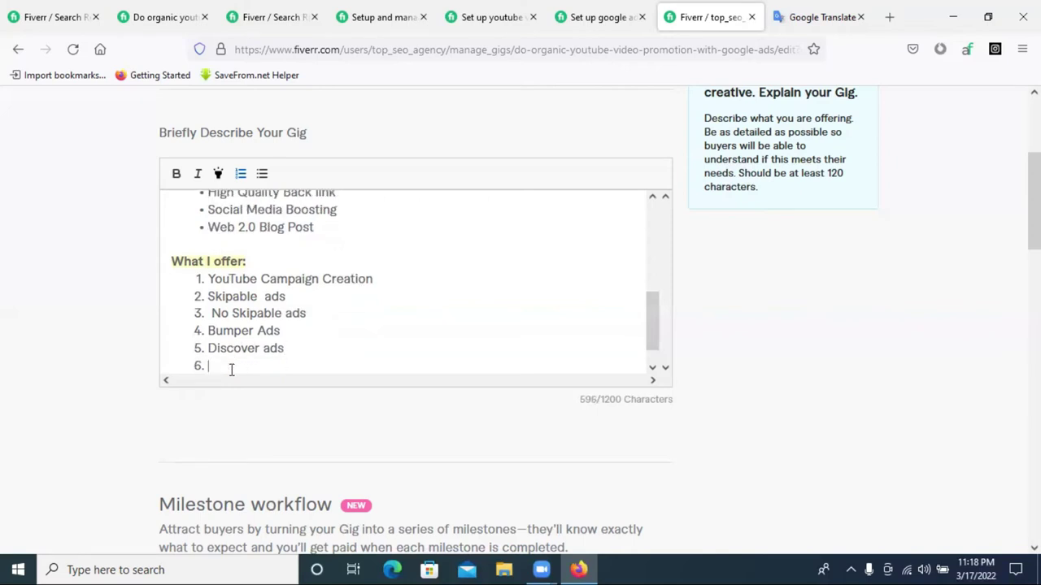
# Add "CPC/CPM/CPA" as the sixth item of the numbered offer list.
pyautogui.write('CPC/CPM')
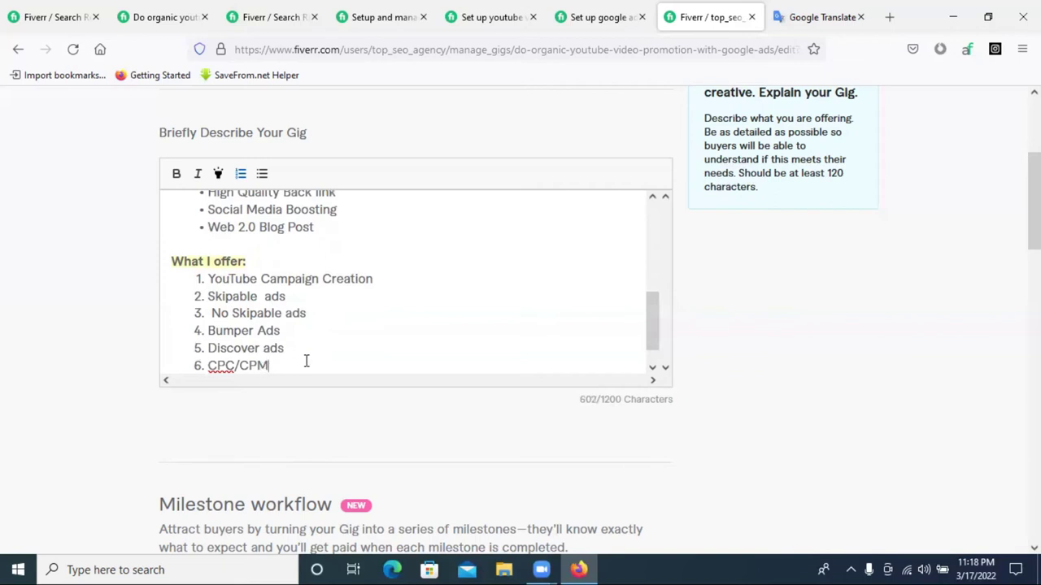
pyautogui.write('/')
pyautogui.write('CPA/CPA')
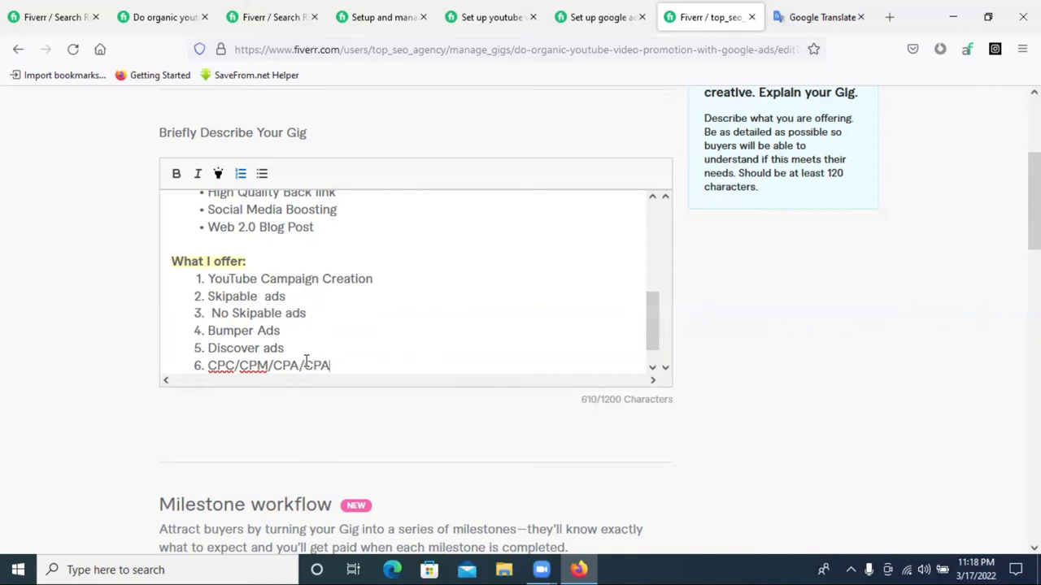
pyautogui.press('BackSpace')
pyautogui.press('BackSpace')
pyautogui.press('BackSpace')
pyautogui.press('BackSpace')
pyautogui.scroll(-1, 336, 321)
# End the numbered list and add the heading "Why Choose Me:" beneath it, separated by a blank line.
pyautogui.press('Return')
pyautogui.press('Return')
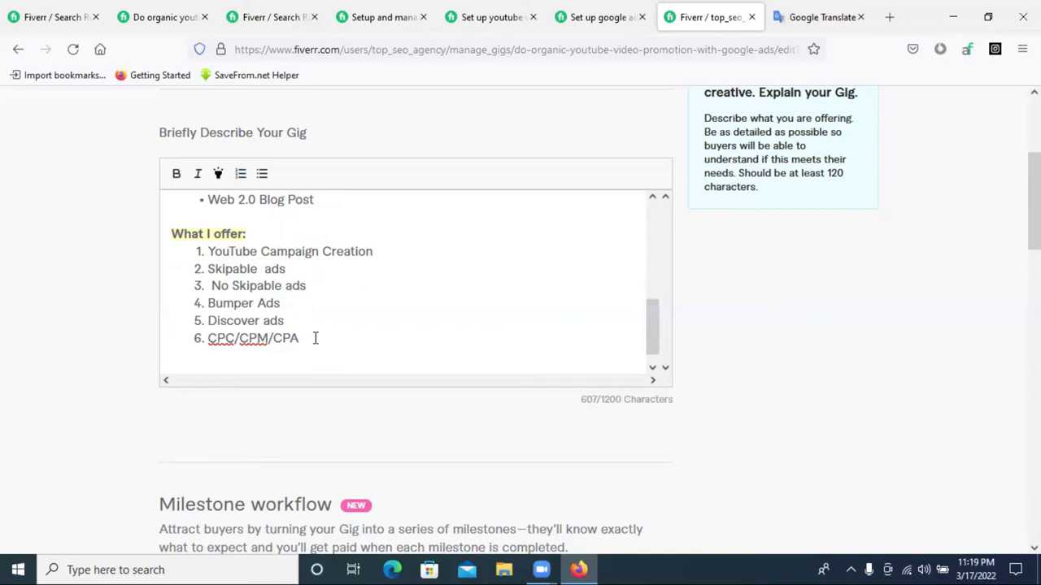
pyautogui.write('Why Choos')
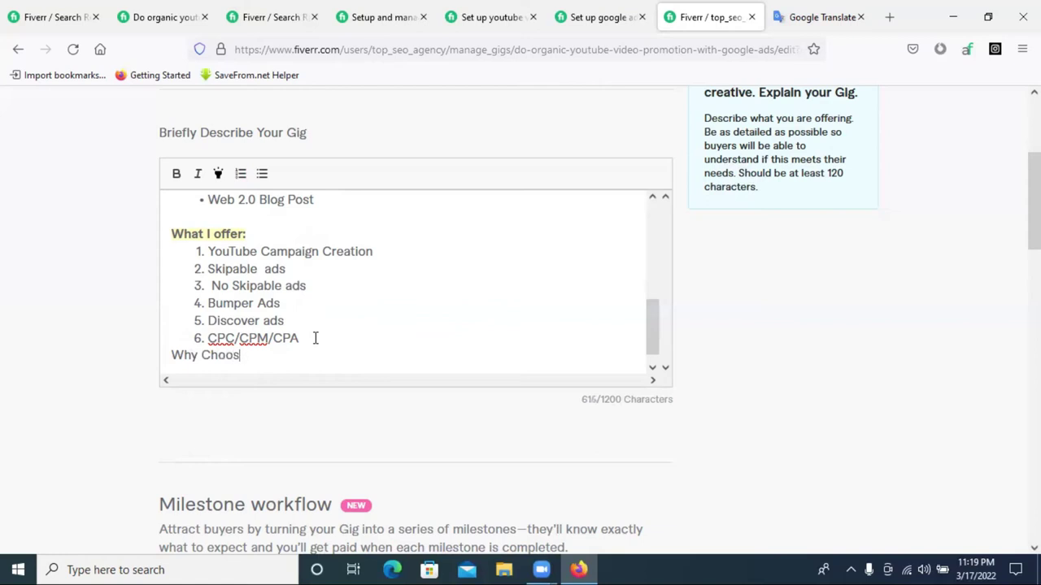
pyautogui.write('e Me:')
pyautogui.click(172, 354)
pyautogui.press('Return')
pyautogui.scroll(-1, 204, 332)
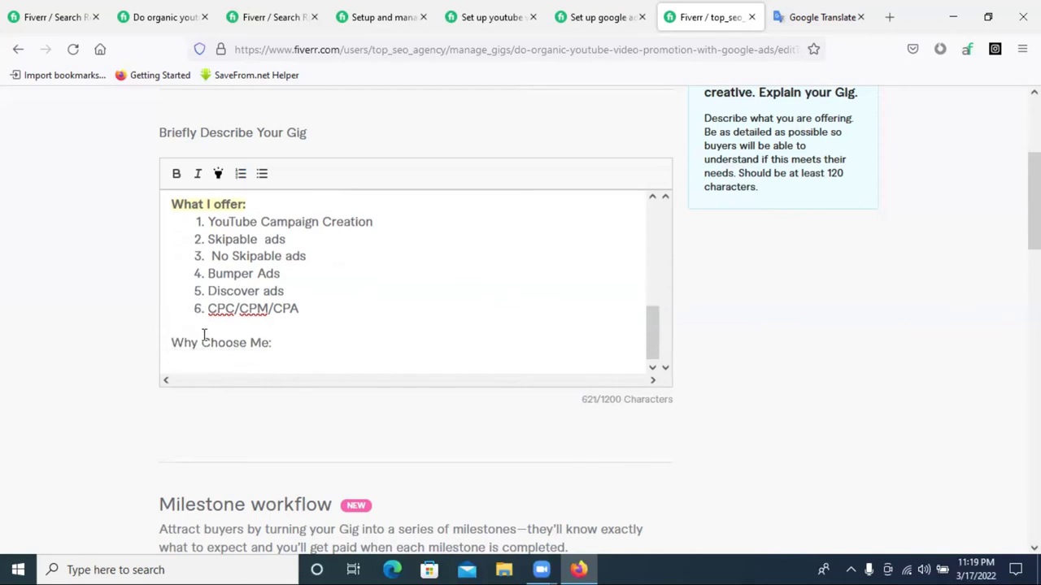
# Format the "Why Choose Me:" heading as bold and highlighted text.
pyautogui.tripleClick(258, 337)
pyautogui.click(177, 173)
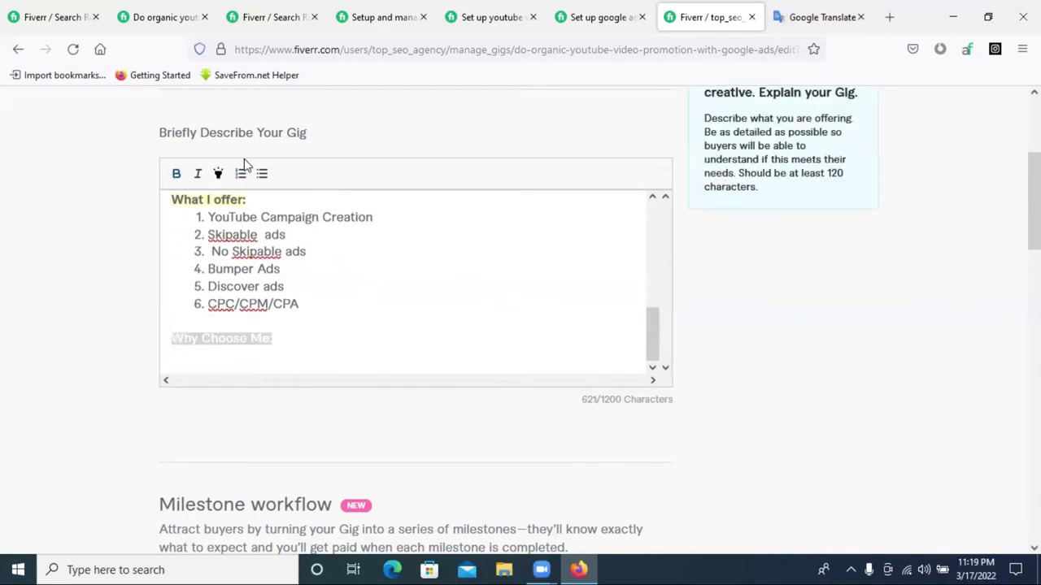
pyautogui.click(269, 348)
# Remove the blank line below the "My Services" title and leave one blank line between the two introductory paragraphs.
pyautogui.scroll(10, 407, 314)
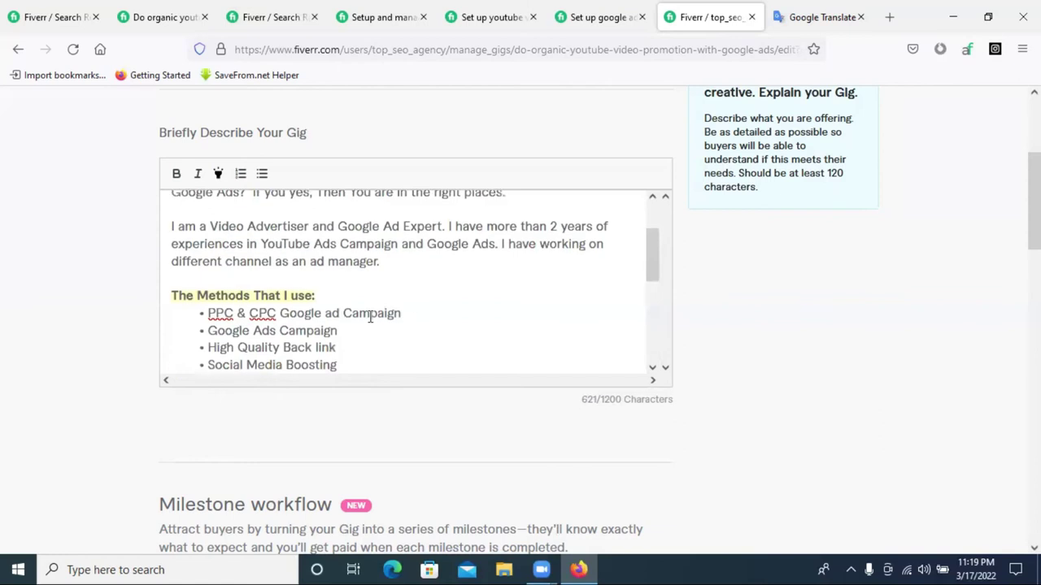
pyautogui.scroll(-3, 404, 314)
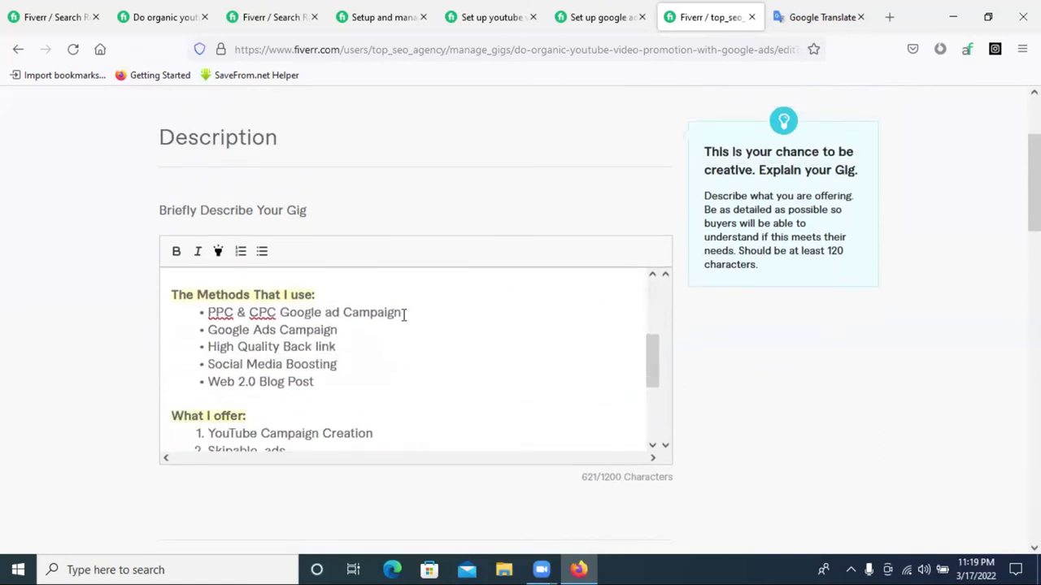
pyautogui.scroll(-2, 403, 315)
pyautogui.scroll(5, 401, 317)
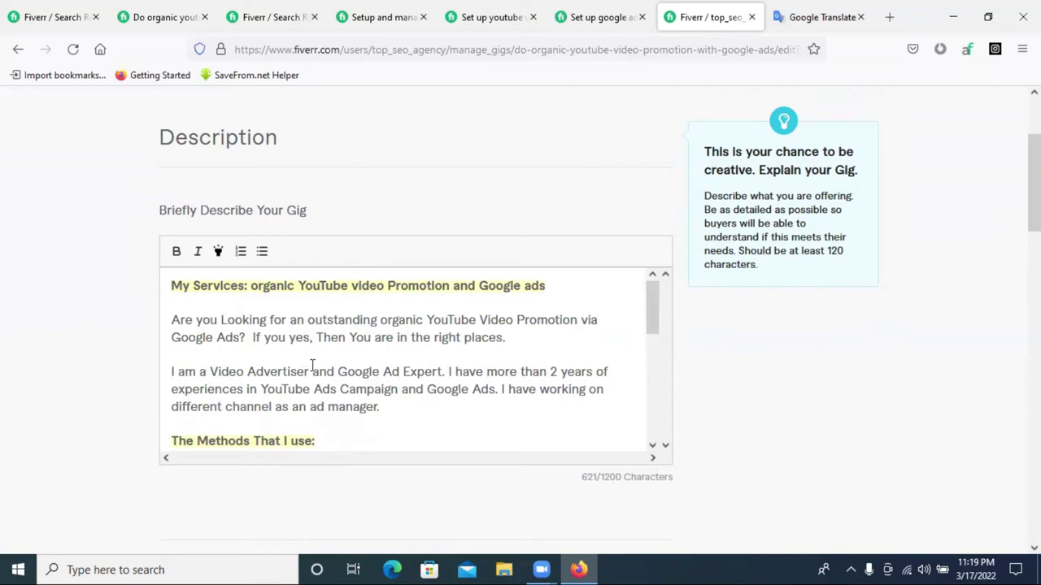
pyautogui.press('BackSpace')
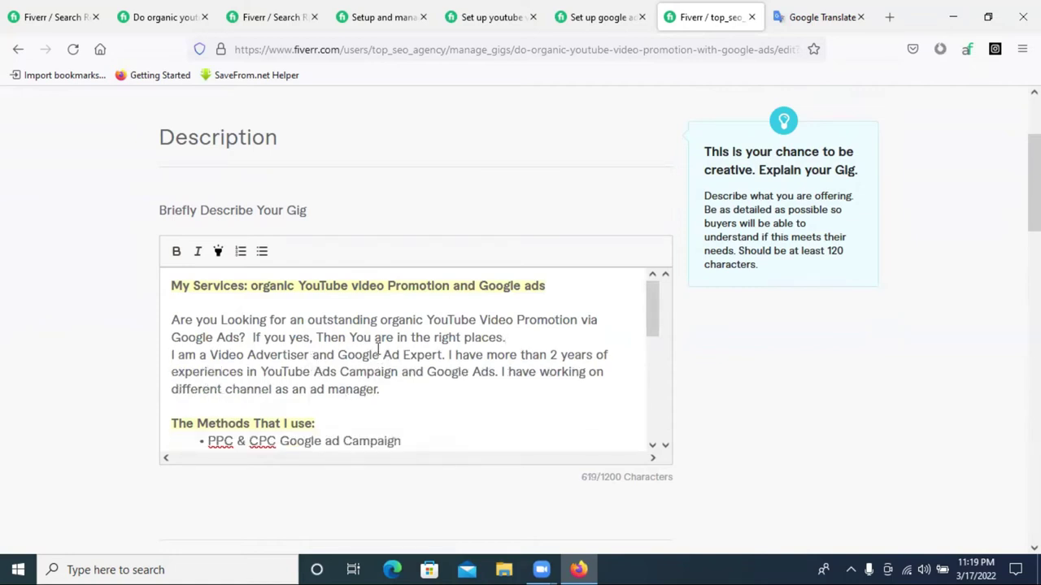
pyautogui.press('BackSpace')
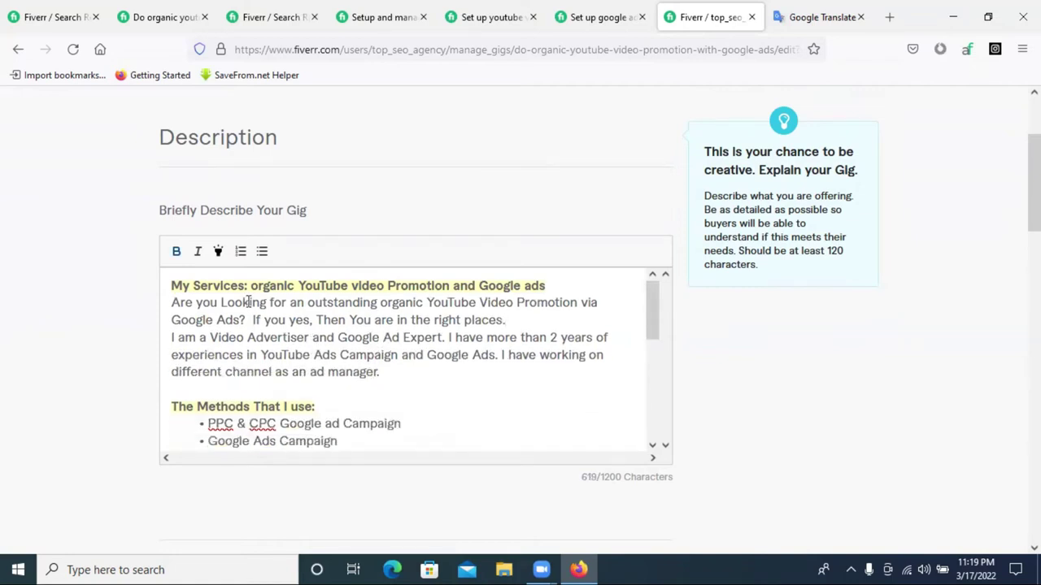
pyautogui.click(537, 322)
pyautogui.press('Return')
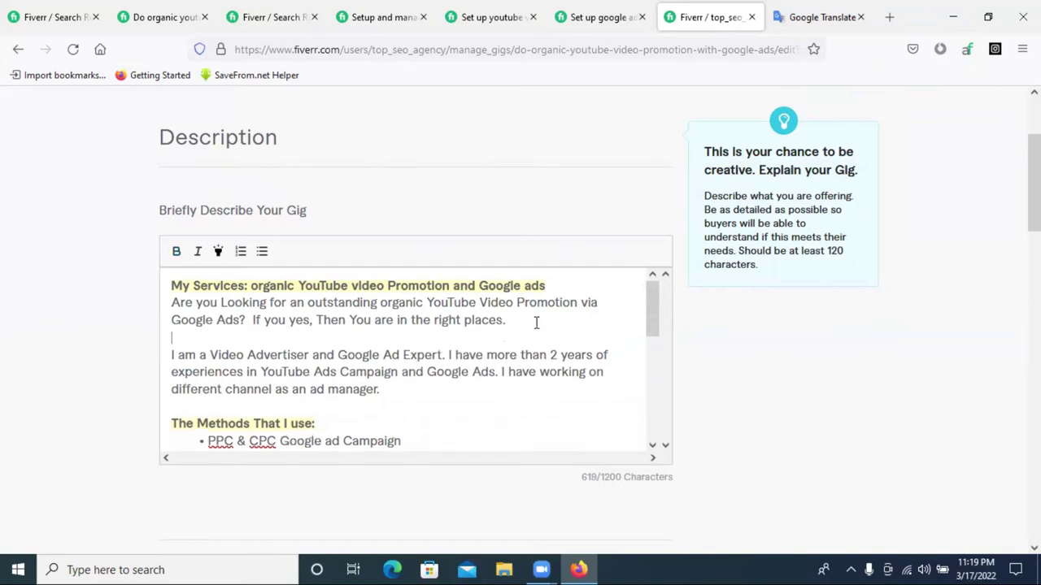
# Add "24/7 Availability" as the first bullet under the "Why Choose Me:" heading.
pyautogui.scroll(-5, 268, 313)
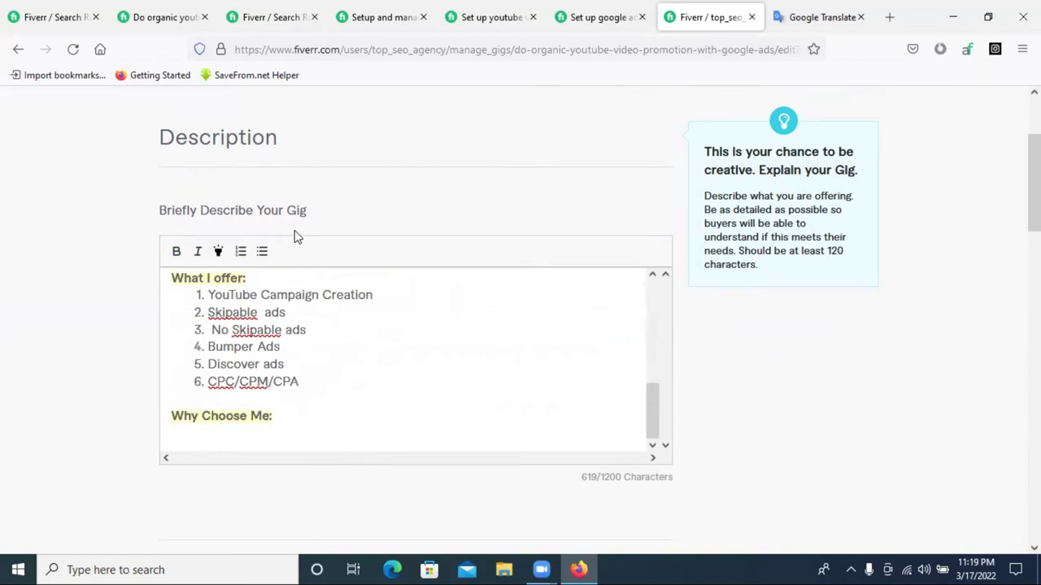
pyautogui.click(260, 257)
pyautogui.write('24/7 ')
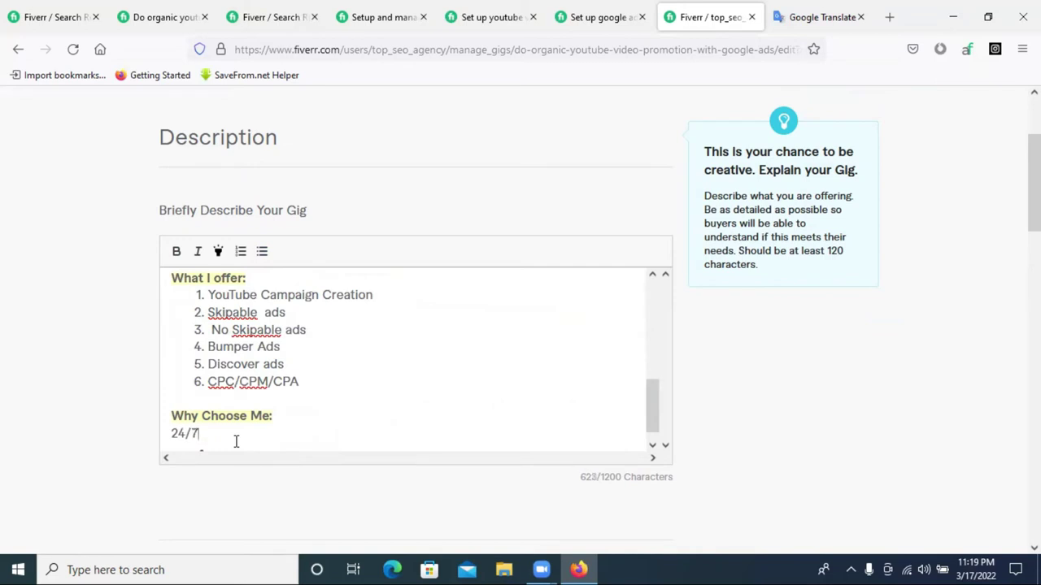
pyautogui.write('a')
pyautogui.press('BackSpace')
pyautogui.write('Available')
pyautogui.press('BackSpace')
pyautogui.press('BackSpace')
pyautogui.write('ili')
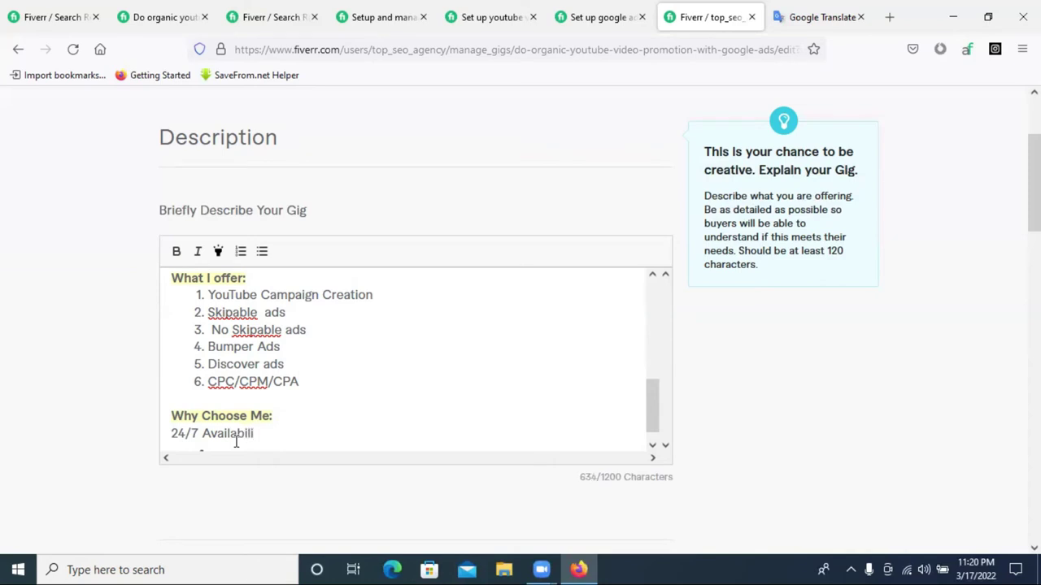
pyautogui.write('ty')
pyautogui.press('Return')
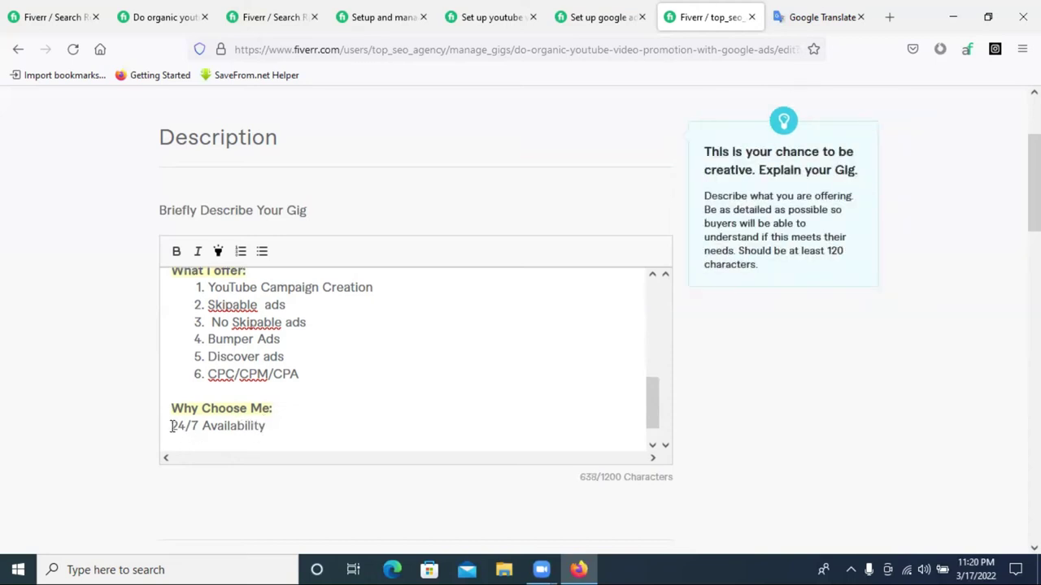
pyautogui.click(262, 251)
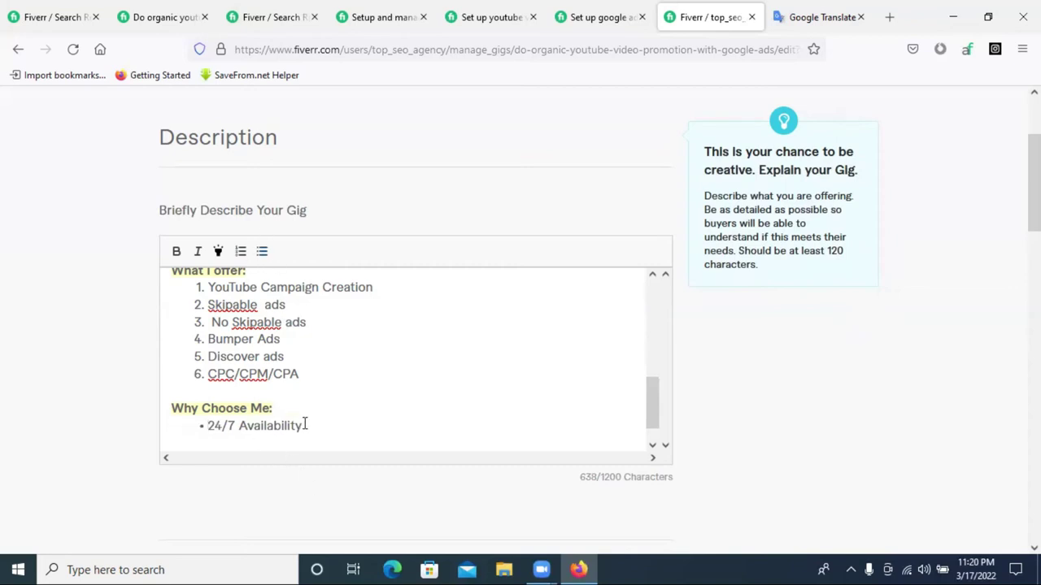
# Add "Rankings will be Improve" as the second bullet under "Why Choose Me:", correcting the spelling of "Rankings" and "Improve".
pyautogui.press('Return')
pyautogui.write('Rankingh')
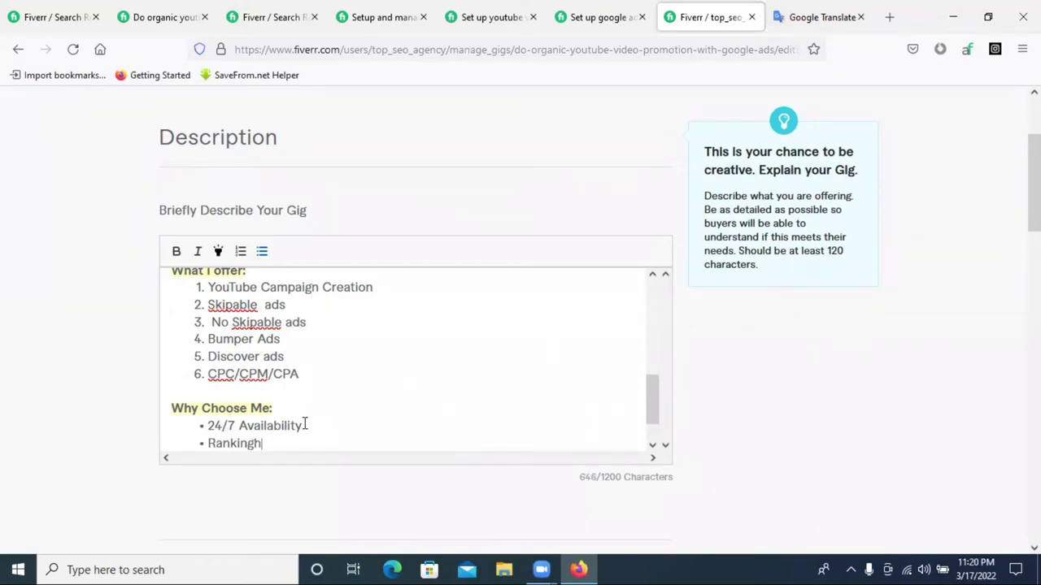
pyautogui.press('BackSpace')
pyautogui.press('BackSpace')
pyautogui.write('k')
pyautogui.rightClick(241, 443)
pyautogui.click(287, 71)
pyautogui.write('gs will be imp')
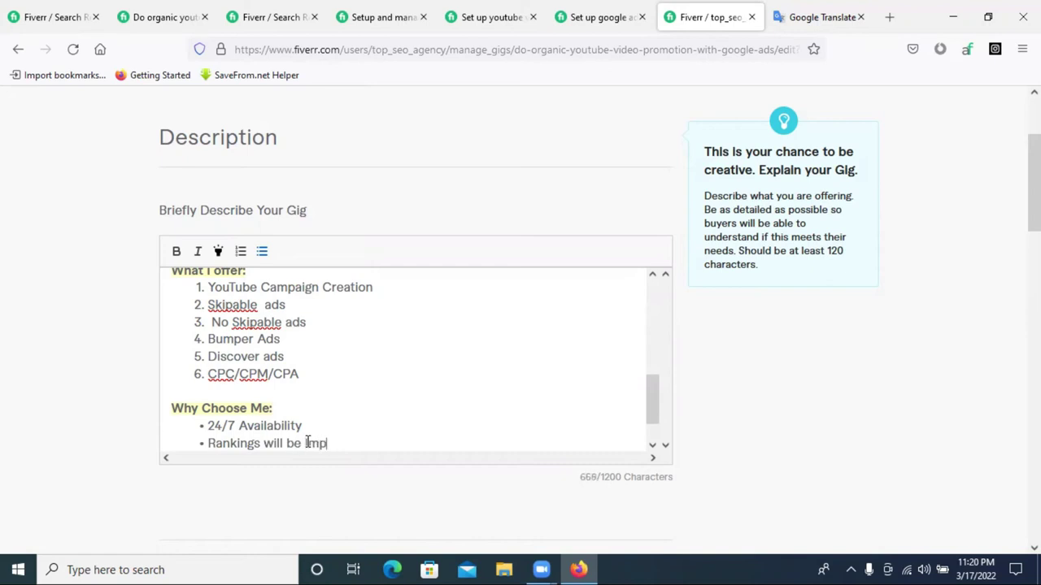
pyautogui.write('t')
pyautogui.press('BackSpace')
pyautogui.write('robe')
pyautogui.click(347, 443)
pyautogui.press('BackSpace')
pyautogui.write('ve')
pyautogui.click(359, 441)
# Begin the third "Why Choose Me:" bullet with the word "worldwide", correcting its spelling.
pyautogui.press('Return')
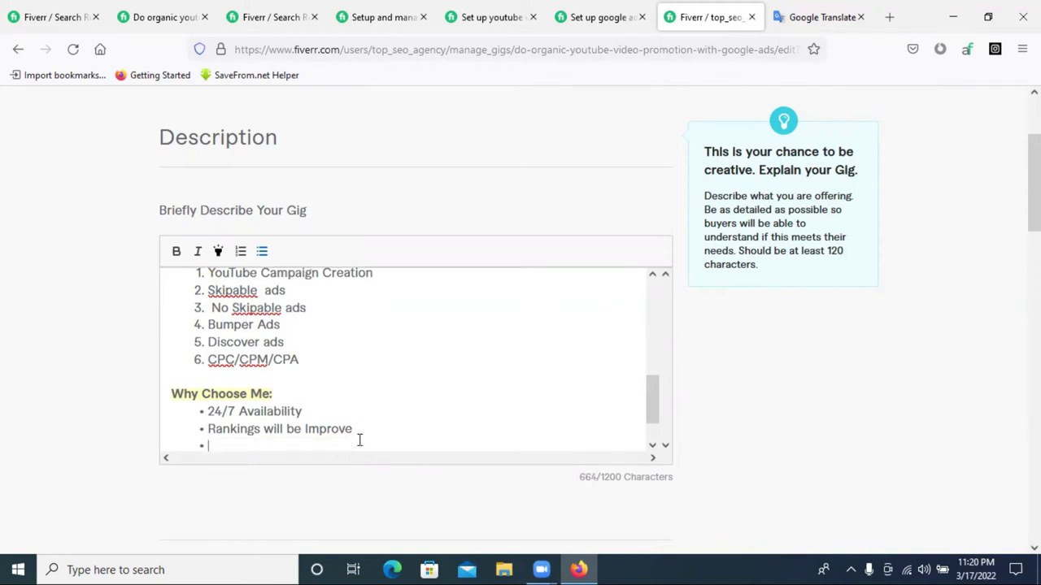
pyautogui.write('word')
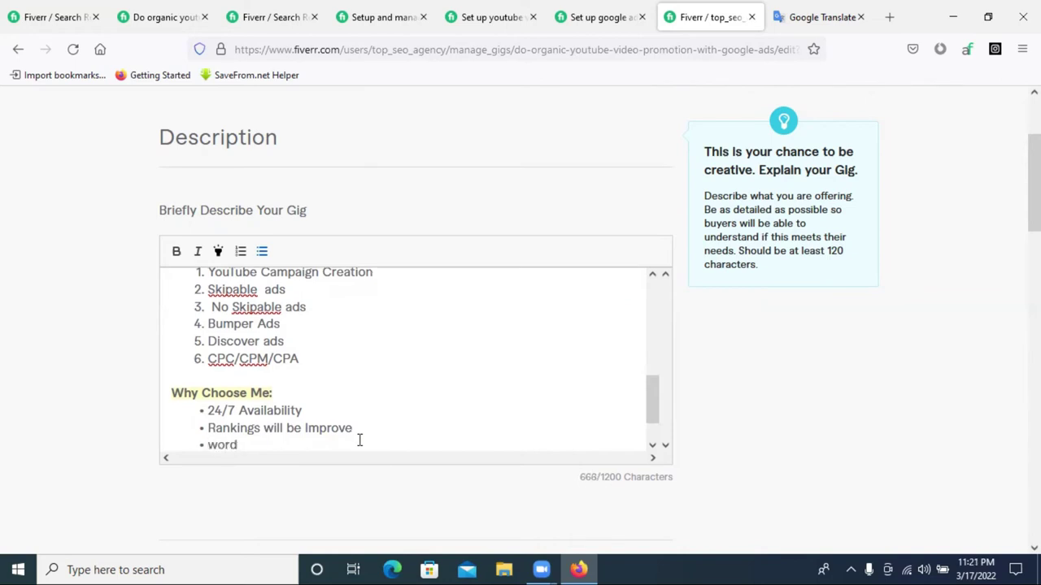
pyautogui.write('wo')
pyautogui.press('BackSpace')
pyautogui.write('ide')
pyautogui.rightClick(241, 444)
pyautogui.click(277, 93)
pyautogui.press('BackSpace')
pyautogui.press('BackSpace')
pyautogui.scroll(3, 287, 443)
pyautogui.press('BackSpace')
pyautogui.scroll(-2, 279, 446)
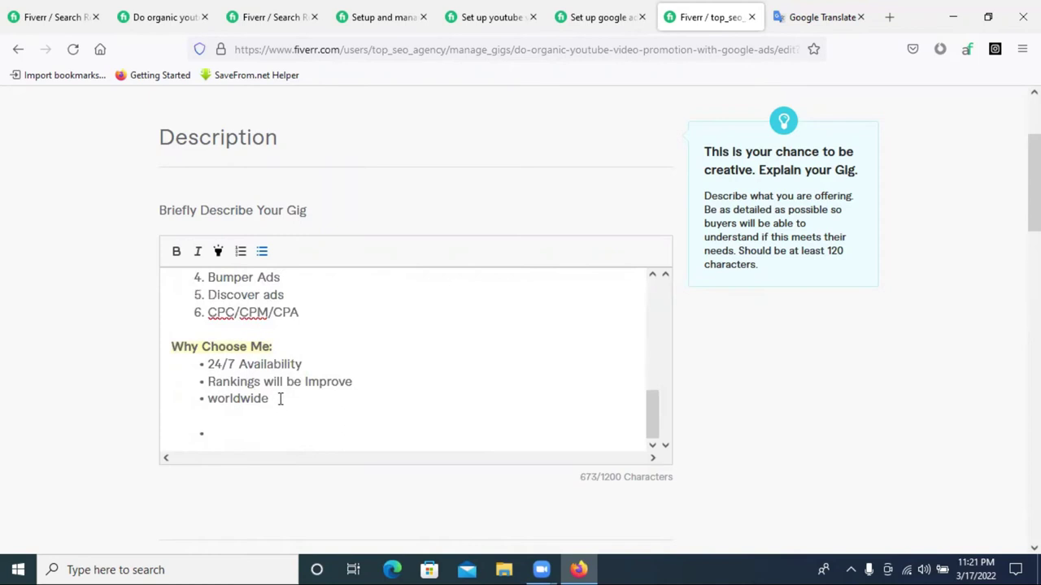
# Complete the third bullet with the correctly spelled word "Audience" and remove the empty line beneath it.
pyautogui.write('Audiens')
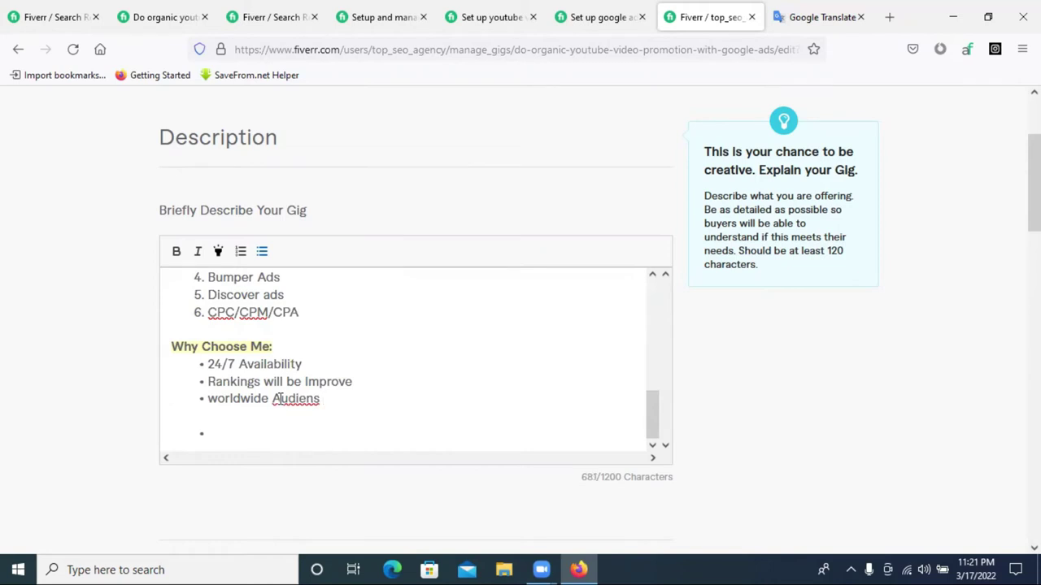
pyautogui.rightClick(282, 398)
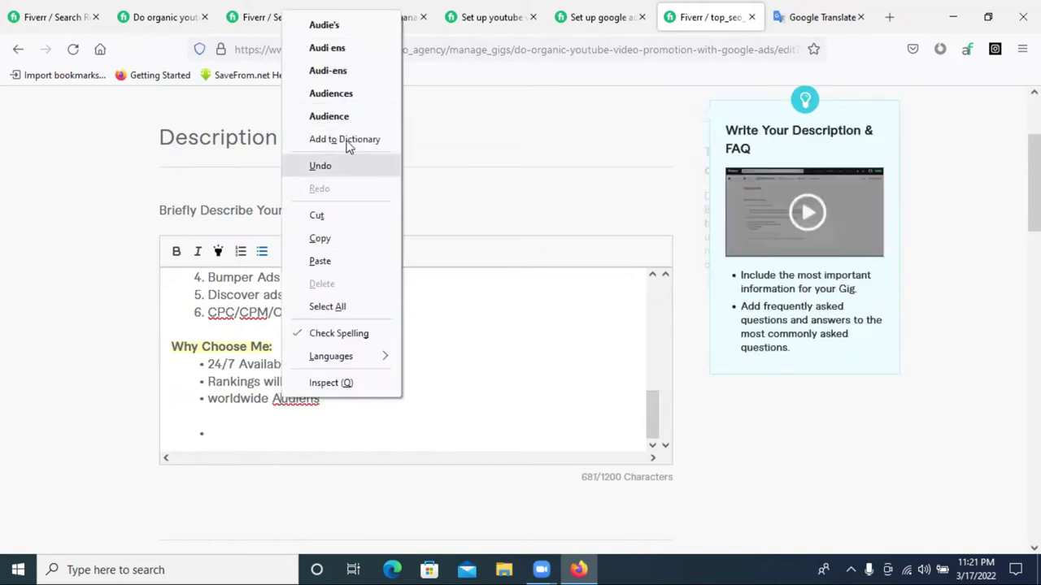
pyautogui.click(330, 116)
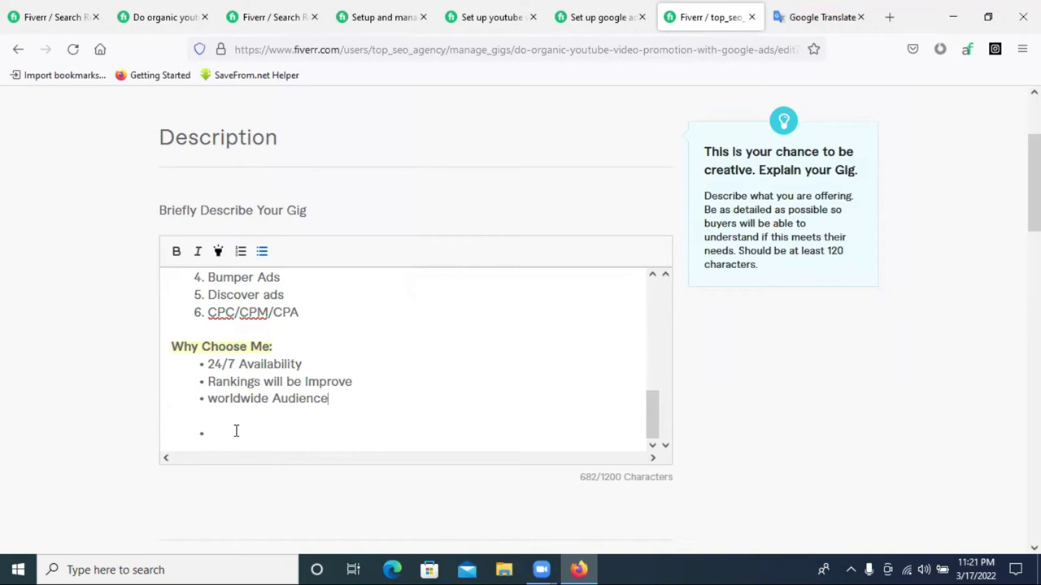
pyautogui.press('Delete')
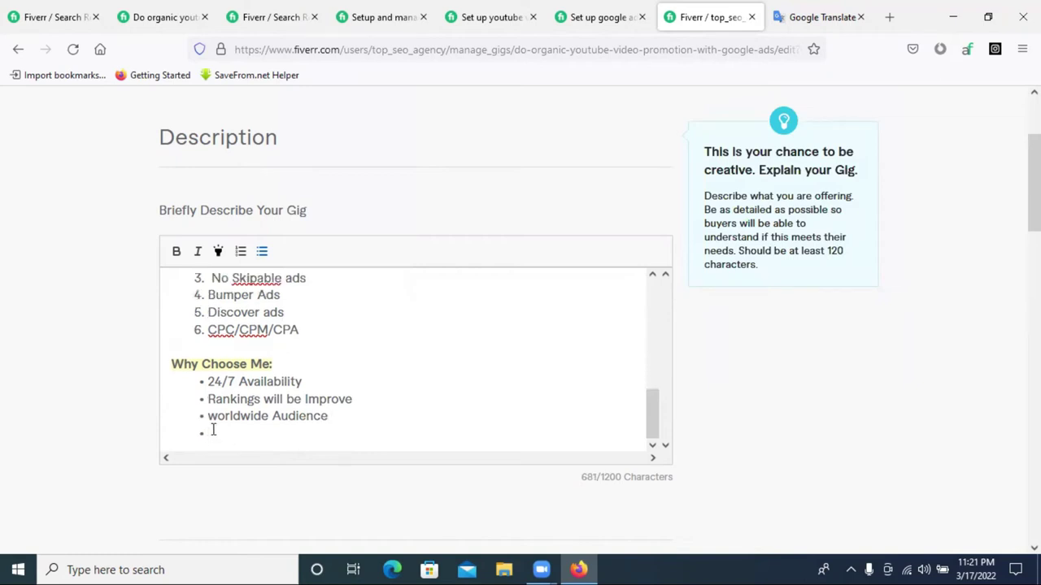
# Add "Unique Visitors" as the fourth bullet under "Why Choose Me:".
pyautogui.write('Unique Vis')
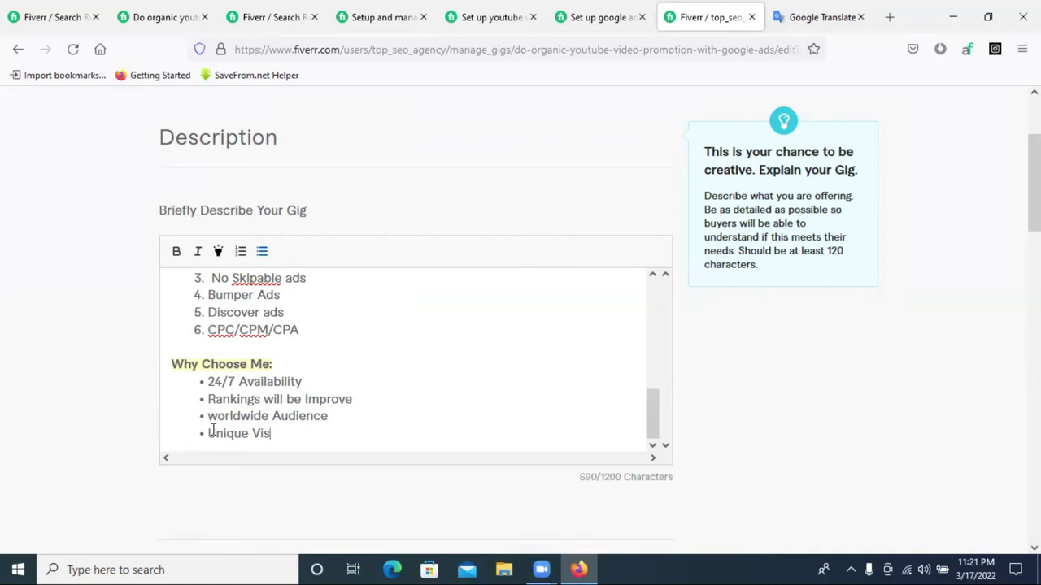
pyautogui.write('itory')
pyautogui.press('BackSpace')
pyautogui.write('s')
# Begin a fifth "Why Choose Me:" bullet with the text "Boost will be of decent".
pyautogui.press('Return')
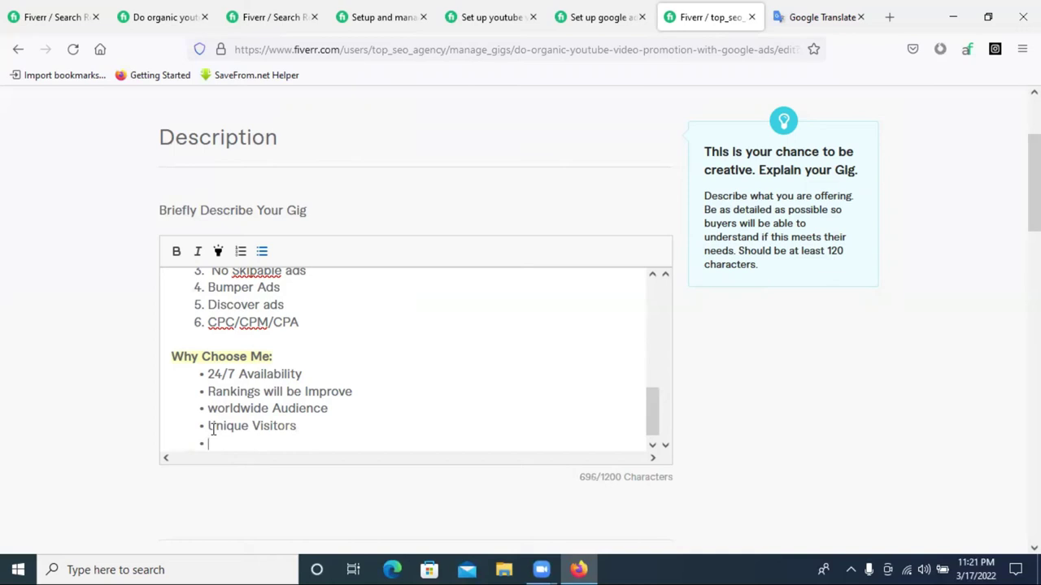
pyautogui.write('Boost will')
pyautogui.write('be ')
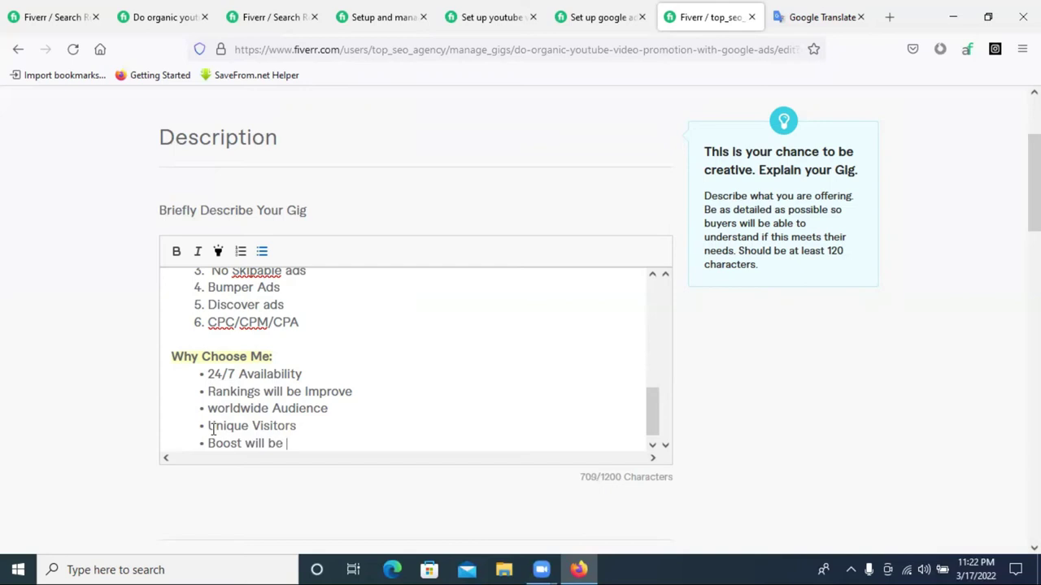
pyautogui.write('of decent a')
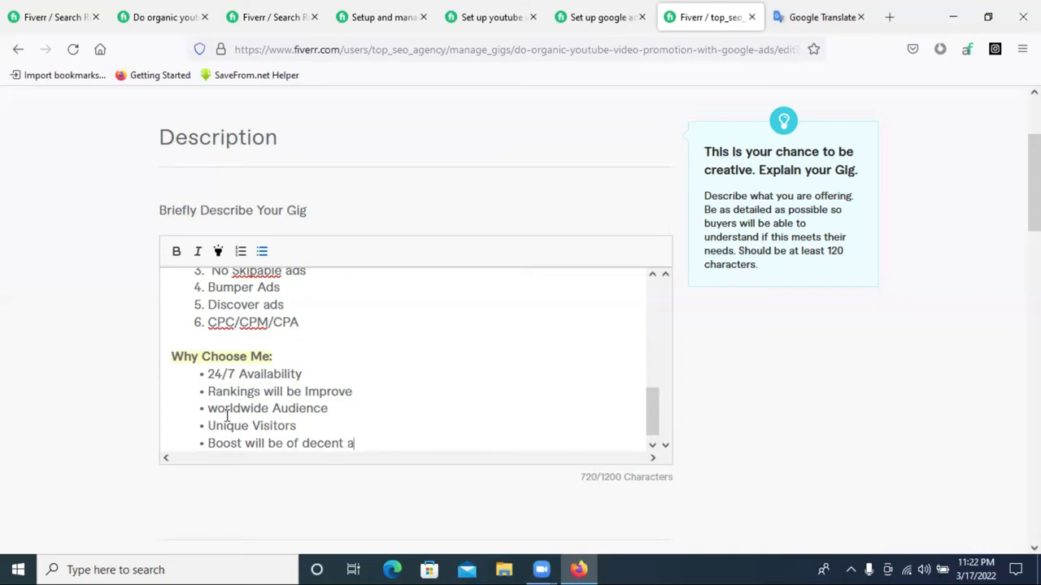
# Complete the fifth bullet with "Audience" copied from the third bullet plus "Retention", and start a new line below the list.
pyautogui.scroll(-1, 304, 398)
pyautogui.doubleClick(303, 397)
pyautogui.rightClick(304, 398)
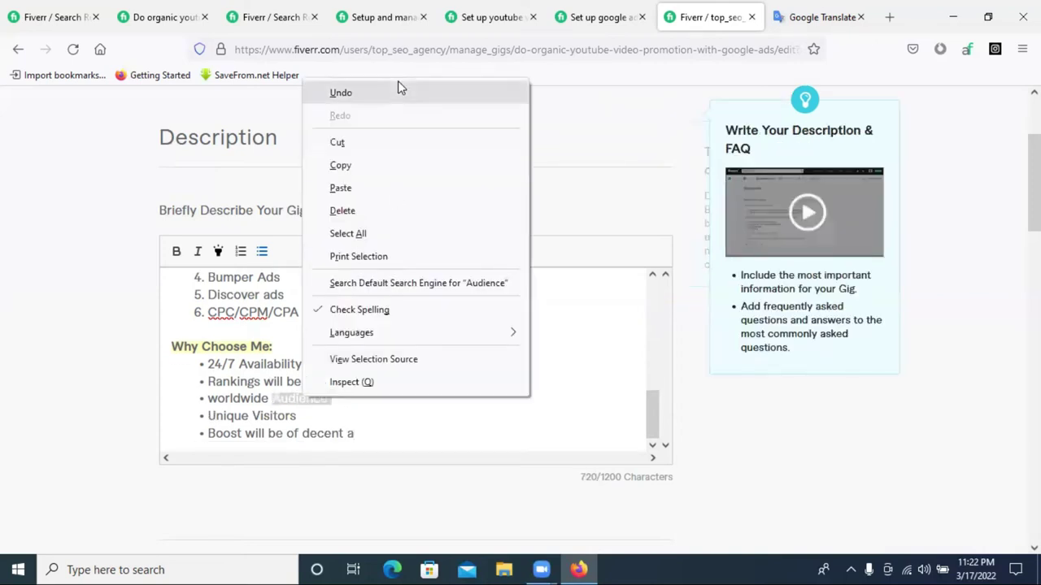
pyautogui.click(360, 163)
pyautogui.click(347, 436)
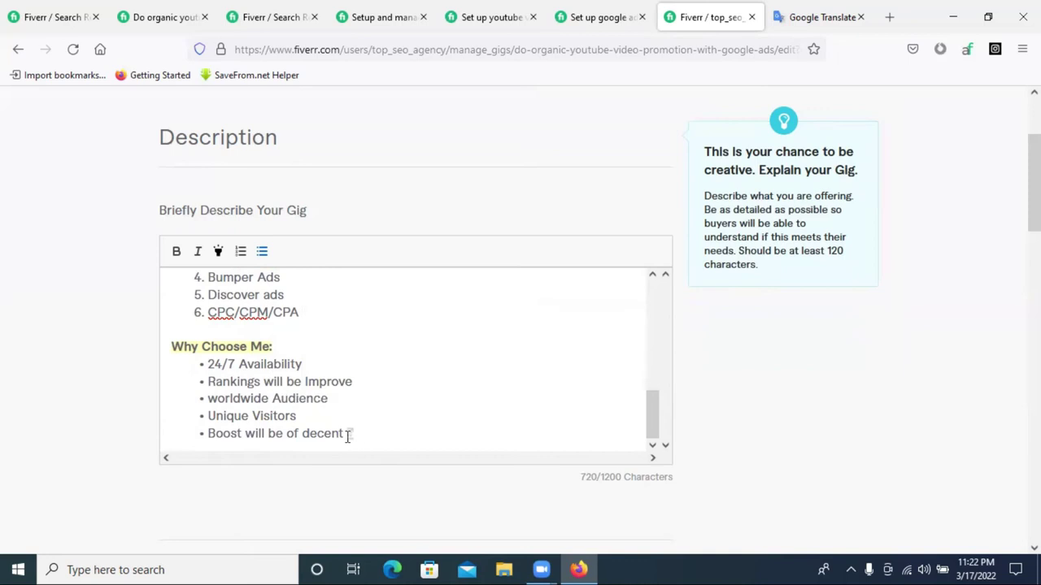
pyautogui.hotkey('ctrl', 'v')
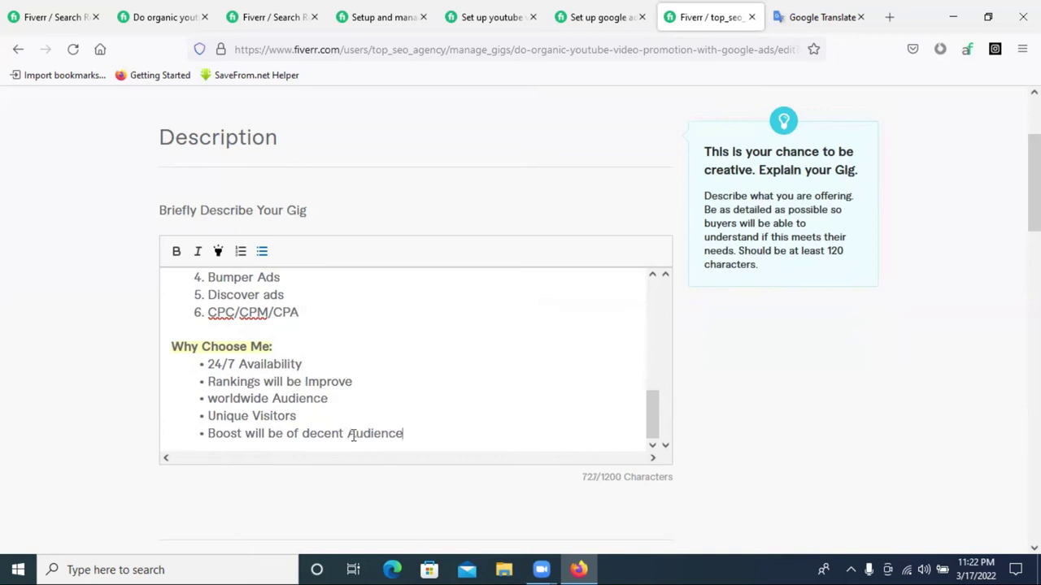
pyautogui.write('Retention')
pyautogui.scroll(-2, 472, 419)
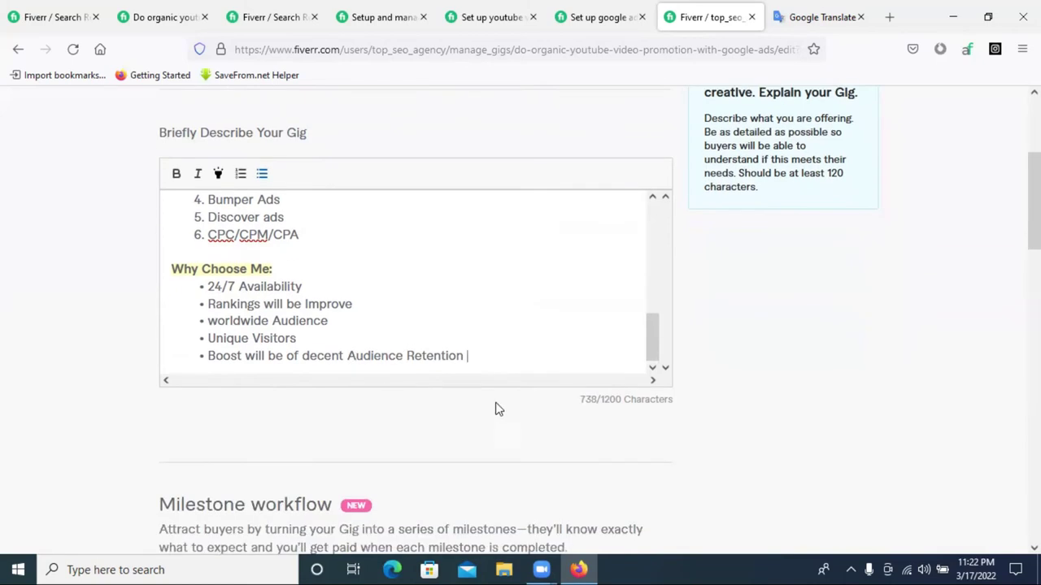
pyautogui.press('Return')
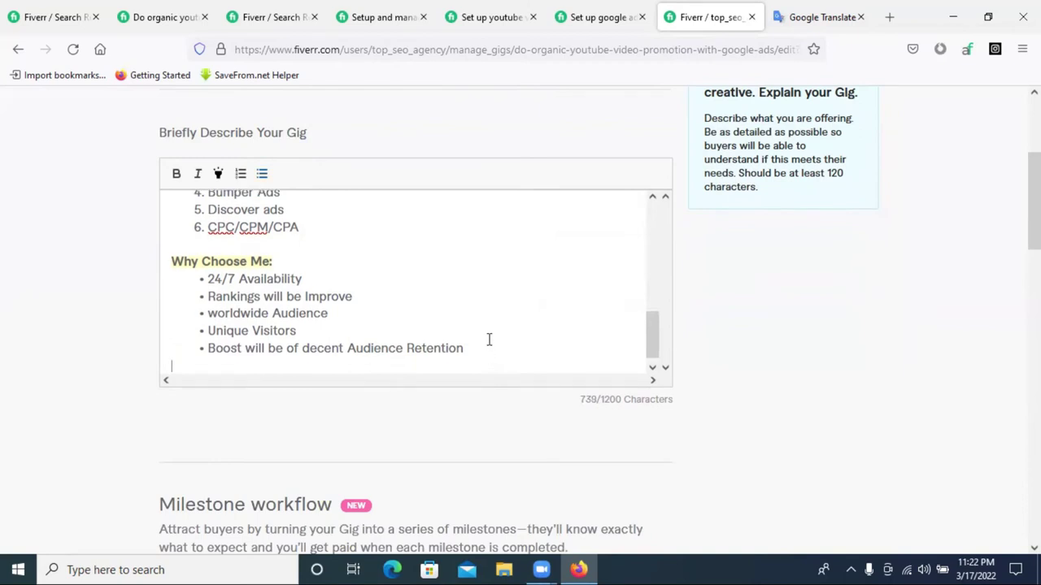
# Close the description with the word "thanks", separated by an empty line from the "Why Choose Me:" list.
pyautogui.scroll(-1, 260, 370)
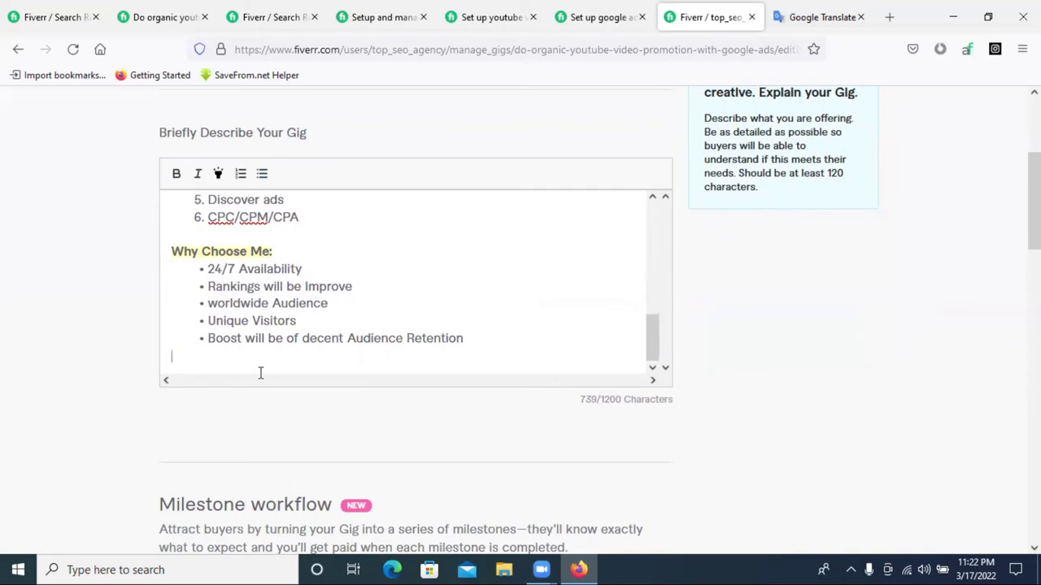
pyautogui.write('thanks')
pyautogui.click(172, 355)
pyautogui.press('Return')
# Read through the whole gig description, from the services heading to the closing line.
pyautogui.scroll(3, 469, 249)
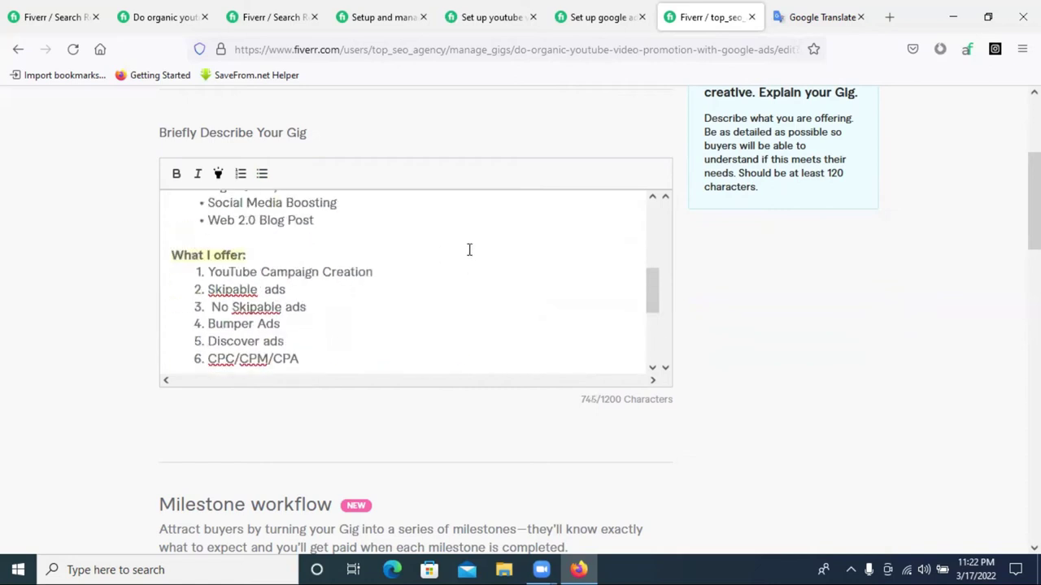
pyautogui.scroll(-3, 490, 332)
pyautogui.scroll(5, 387, 292)
pyautogui.scroll(2, 387, 293)
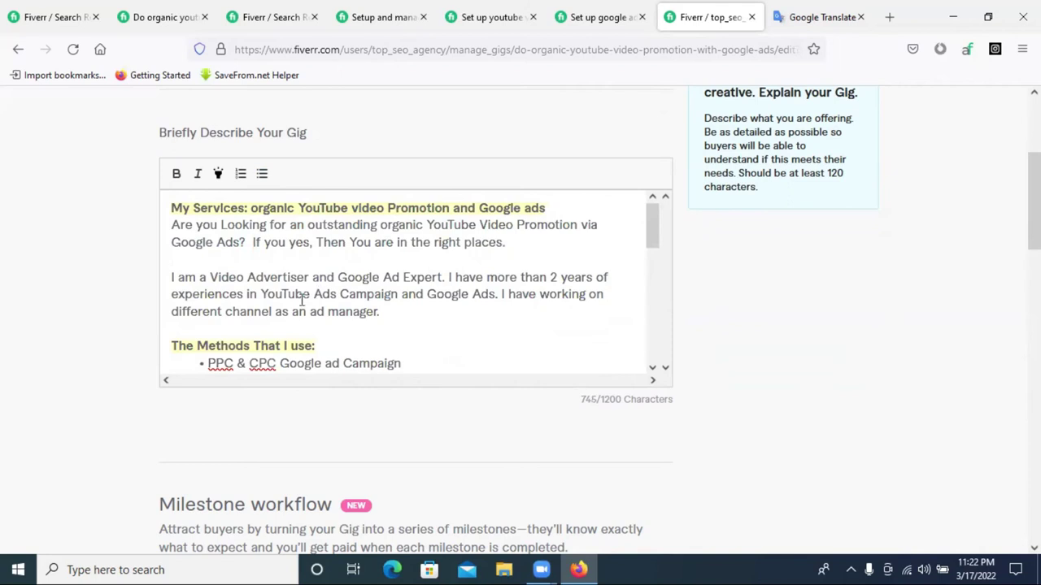
pyautogui.scroll(2, 387, 319)
pyautogui.scroll(-10, 387, 320)
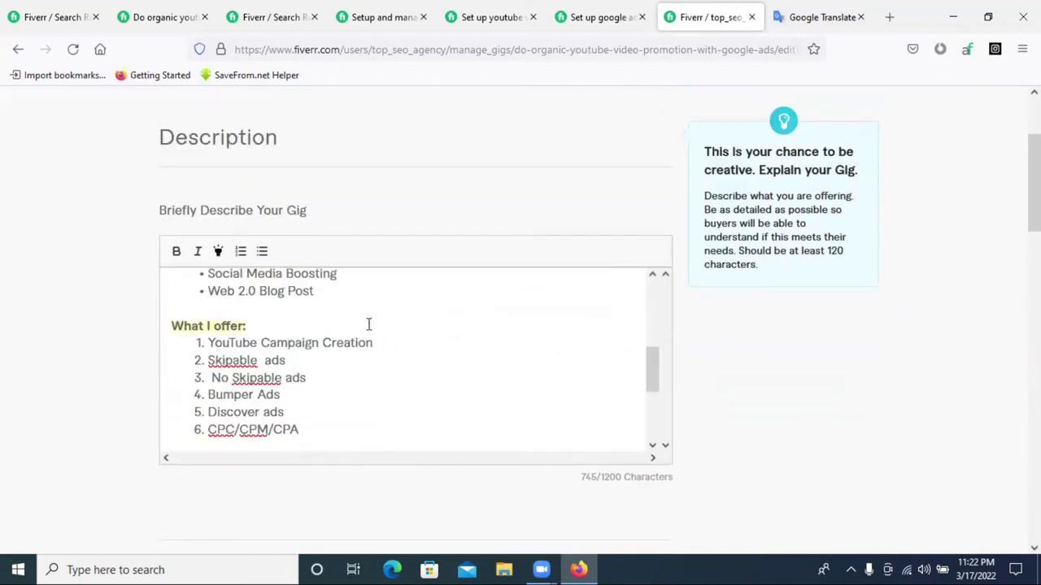
pyautogui.scroll(-3, 377, 371)
pyautogui.scroll(3, 376, 372)
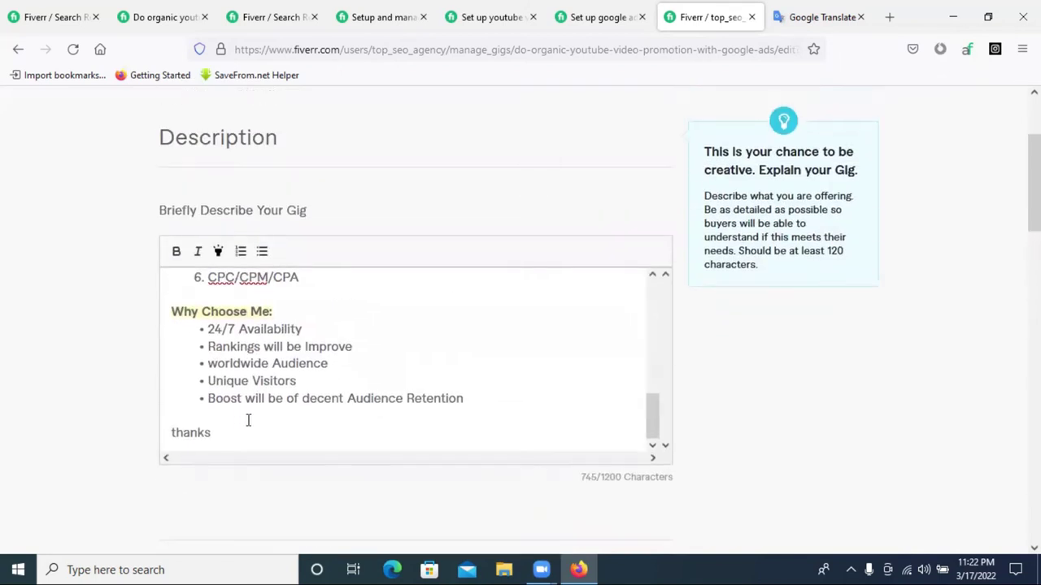
# Copy the entire gig description text to the clipboard.
pyautogui.moveTo(490, 402); pyautogui.dragTo(168, 285)
pyautogui.rightClick(312, 337)
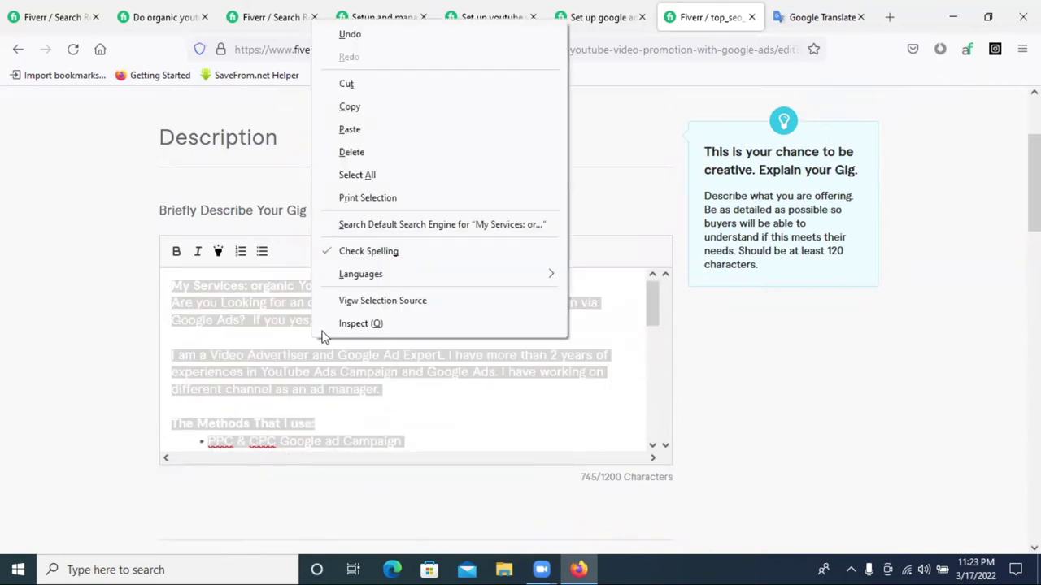
pyautogui.click(373, 98)
pyautogui.rightClick(281, 327)
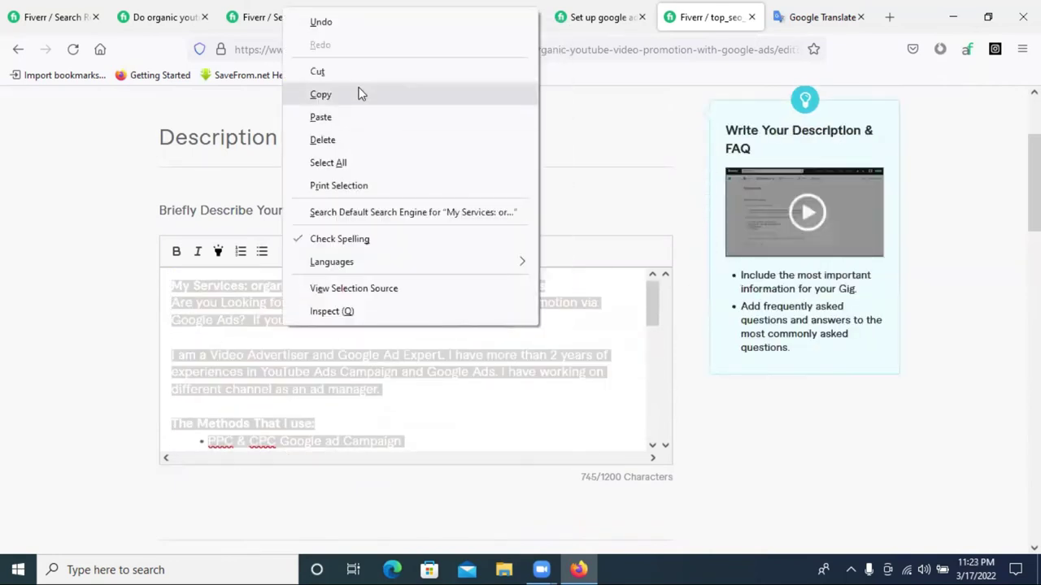
pyautogui.click(360, 93)
pyautogui.rightClick(266, 325)
pyautogui.click(316, 91)
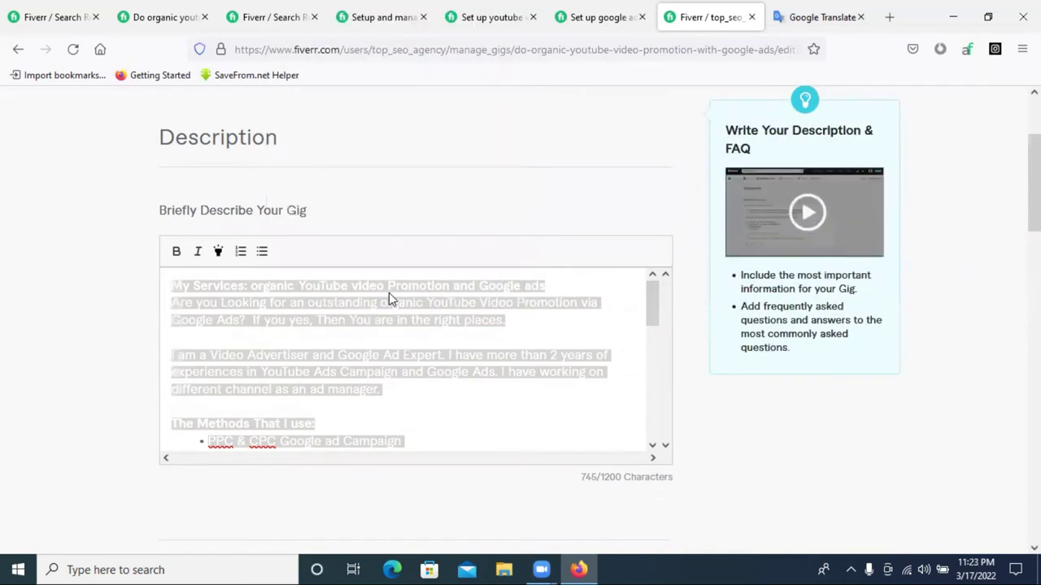
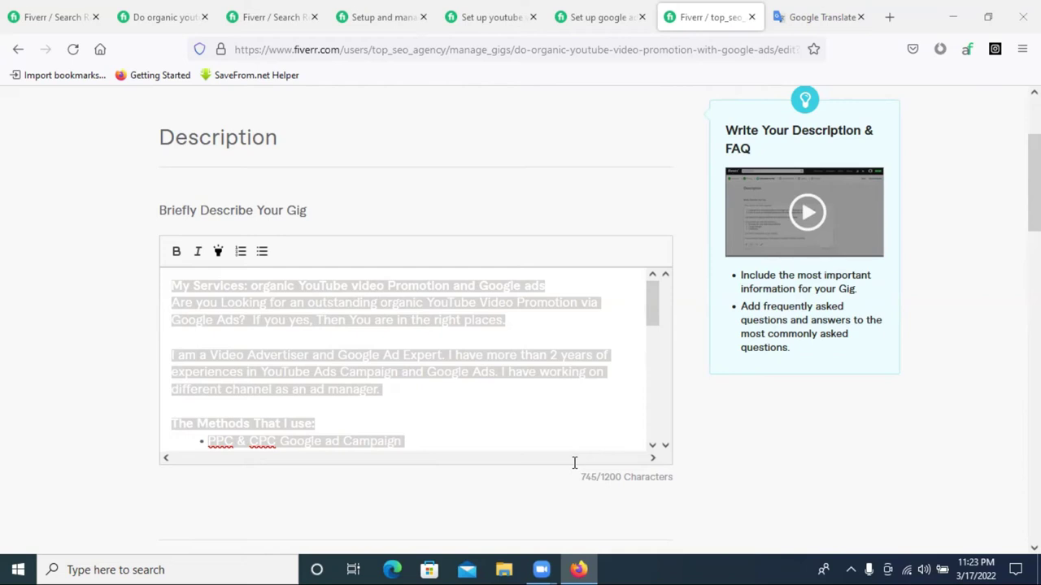
# Review the bullets under "The Methods That I use:" in the description.
pyautogui.click(448, 383)
pyautogui.scroll(-2, 399, 376)
pyautogui.click(399, 379)
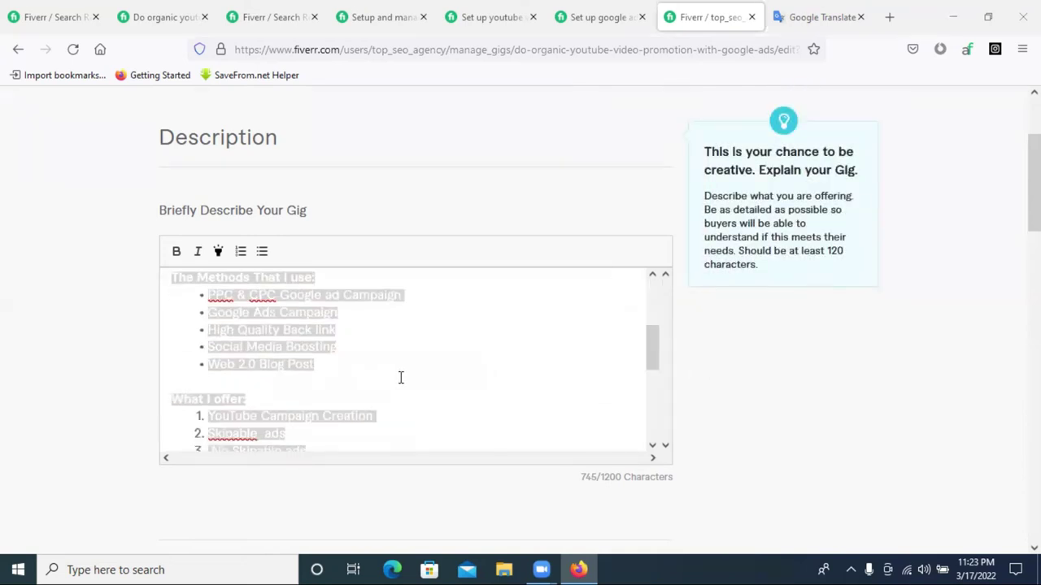
pyautogui.scroll(2, 259, 356)
pyautogui.tripleClick(261, 358)
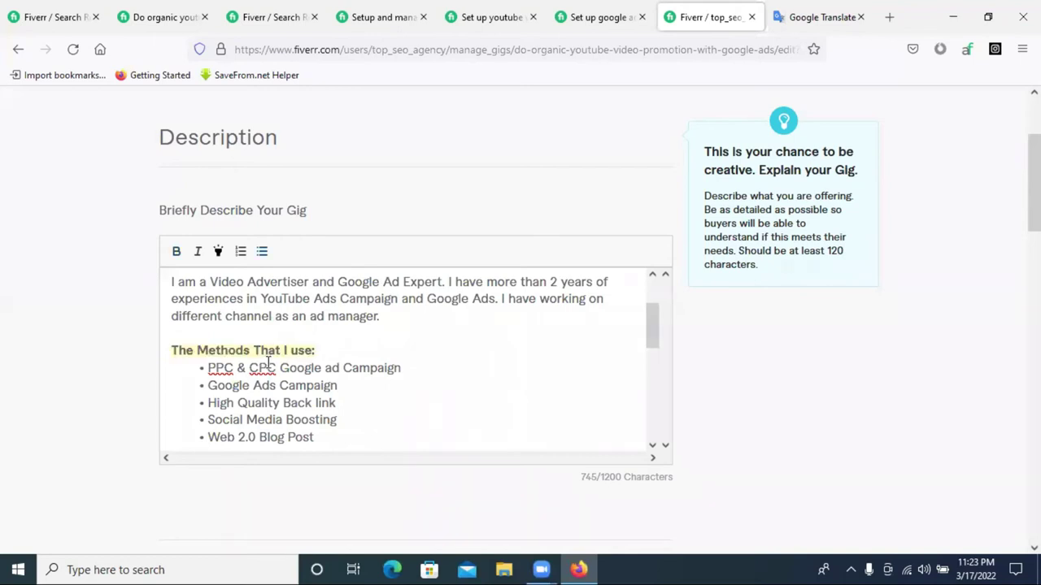
pyautogui.tripleClick(266, 366)
pyautogui.tripleClick(234, 370)
pyautogui.scroll(-1, 274, 385)
pyautogui.scroll(-2, 274, 386)
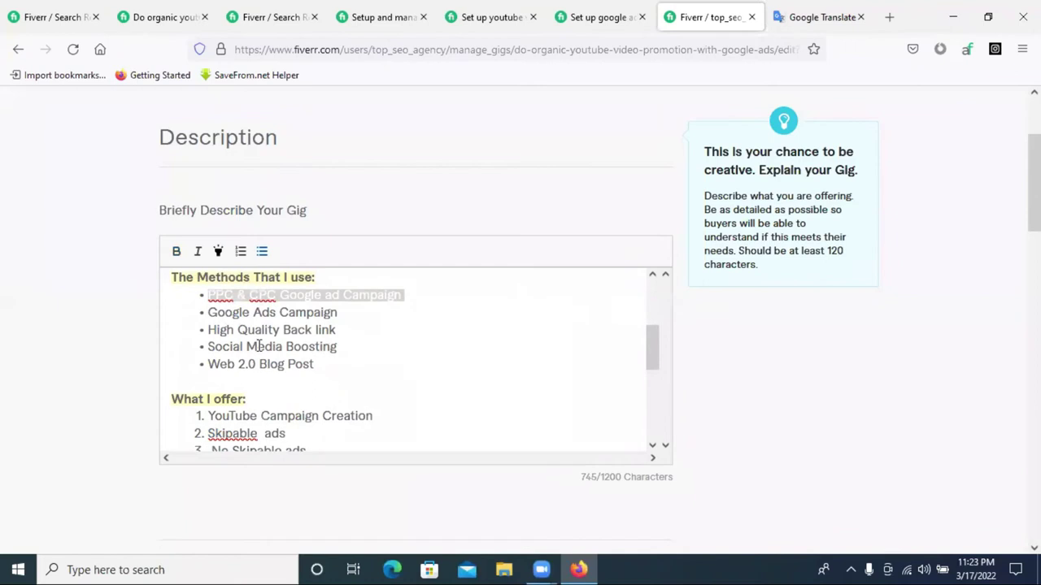
pyautogui.doubleClick(218, 365)
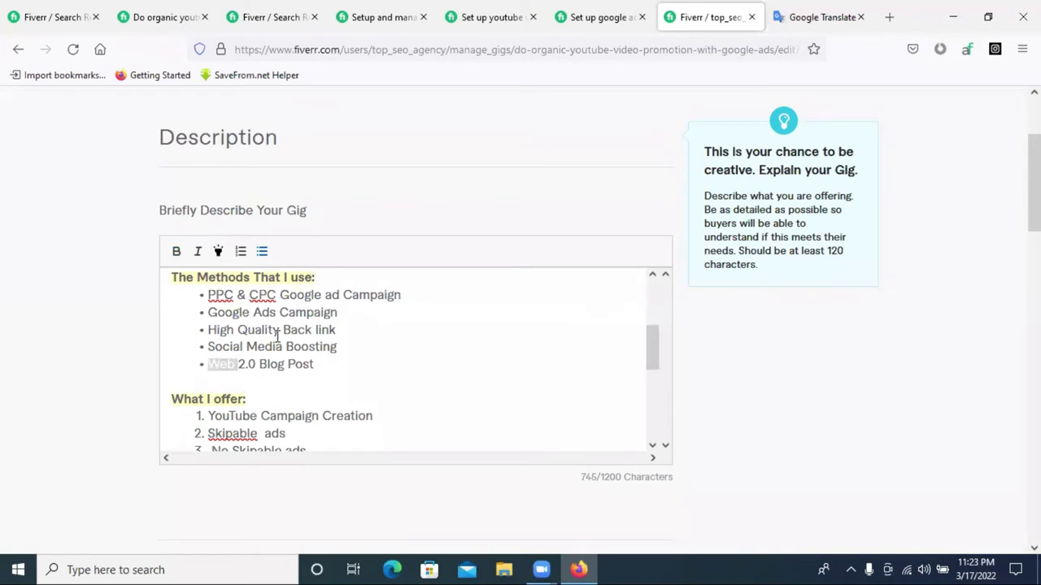
# Review the numbered items under "What I offer:" and the bullets under "Why Choose Me:".
pyautogui.scroll(-2, 253, 342)
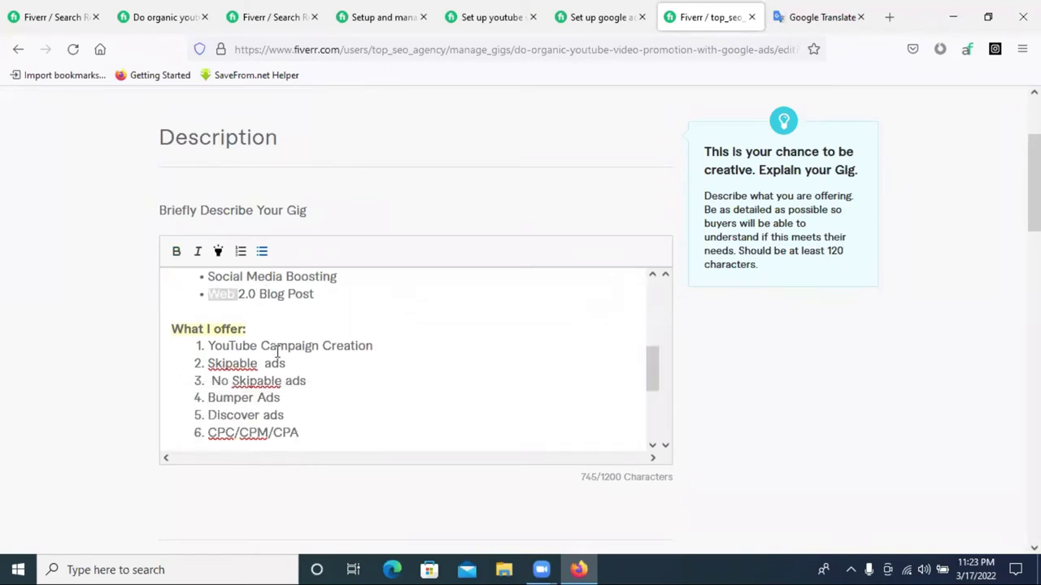
pyautogui.moveTo(216, 342); pyautogui.dragTo(354, 346)
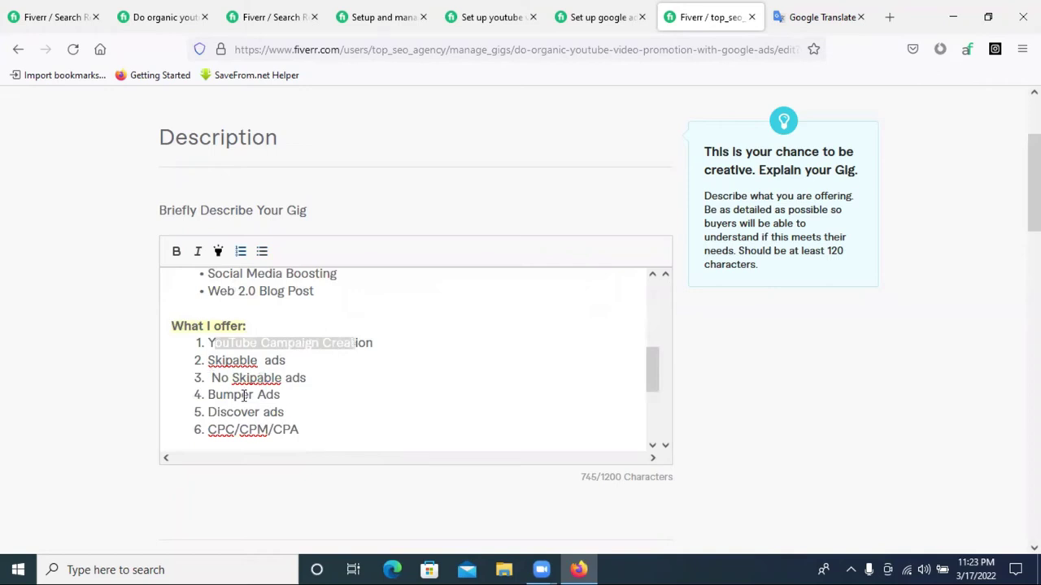
pyautogui.scroll(-2, 242, 391)
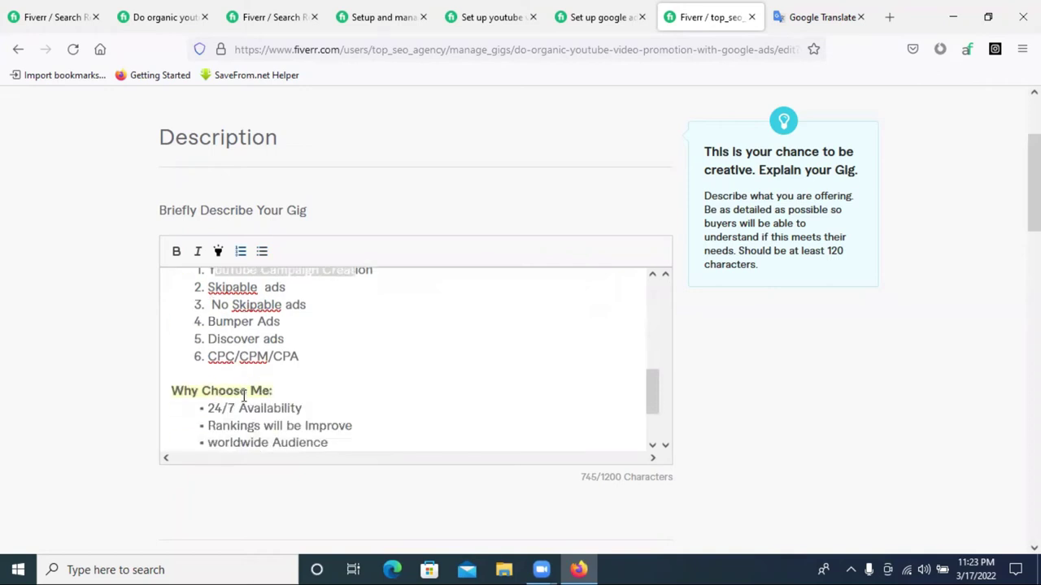
pyautogui.click(248, 289)
pyautogui.click(310, 304)
pyautogui.moveTo(310, 304); pyautogui.dragTo(208, 287)
pyautogui.click(292, 294)
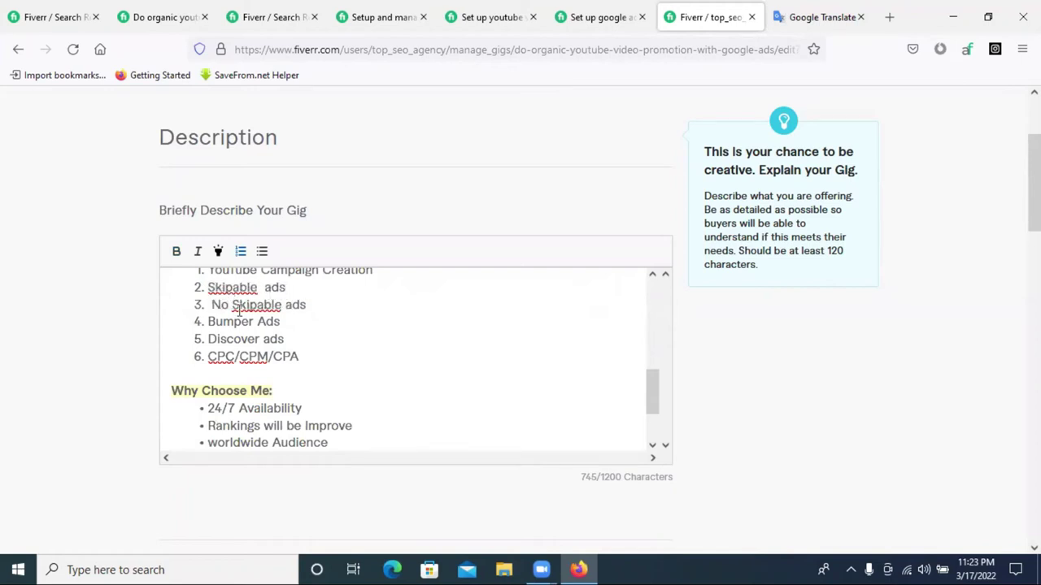
pyautogui.scroll(2, 219, 278)
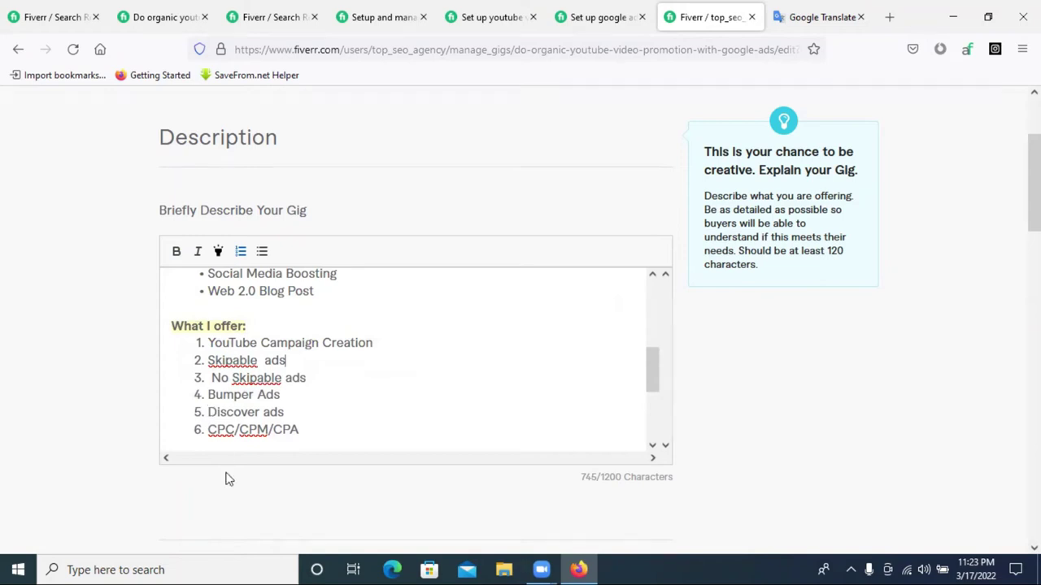
pyautogui.scroll(-2, 360, 399)
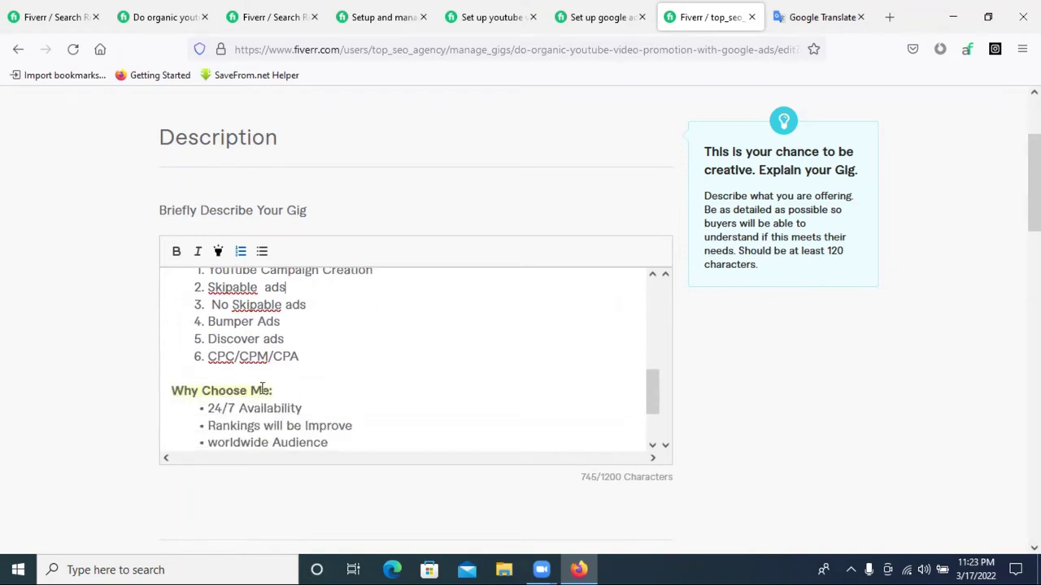
pyautogui.tripleClick(215, 356)
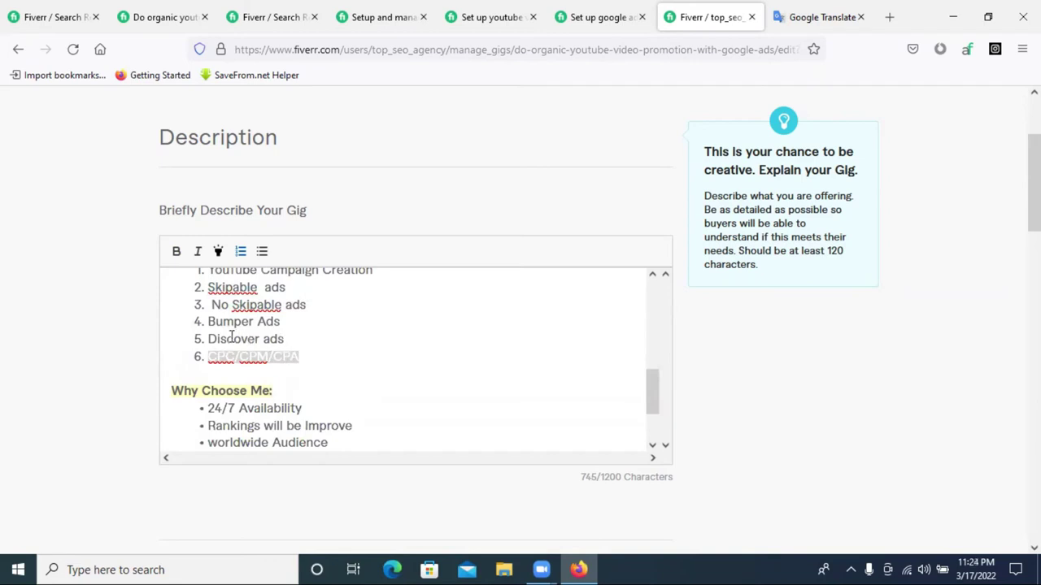
pyautogui.doubleClick(231, 338)
pyautogui.scroll(-2, 284, 339)
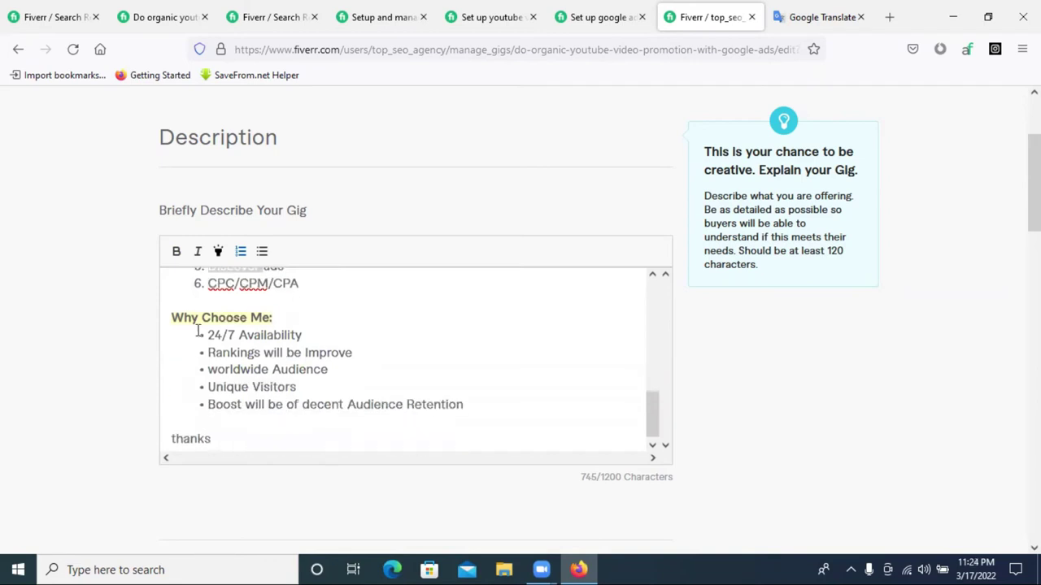
pyautogui.moveTo(479, 397); pyautogui.dragTo(153, 321)
pyautogui.click(349, 325)
# Try to save the gig description and continue to the next stage.
pyautogui.scroll(-5, 612, 409)
pyautogui.scroll(-10, 607, 414)
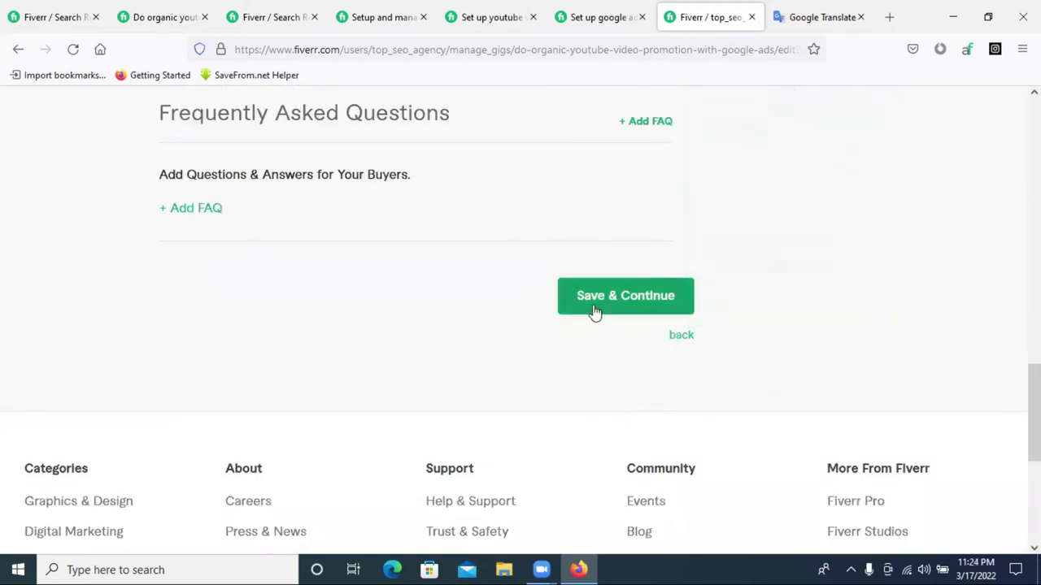
pyautogui.click(594, 313)
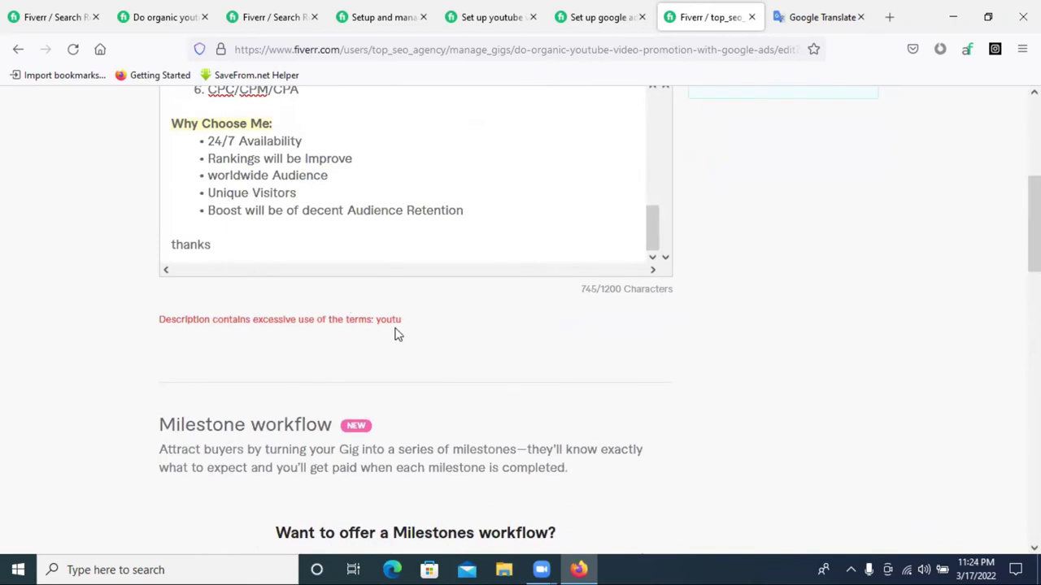
# Search the page for "youtrube" to look for the overused term, and close the search.
pyautogui.scroll(10, 398, 333)
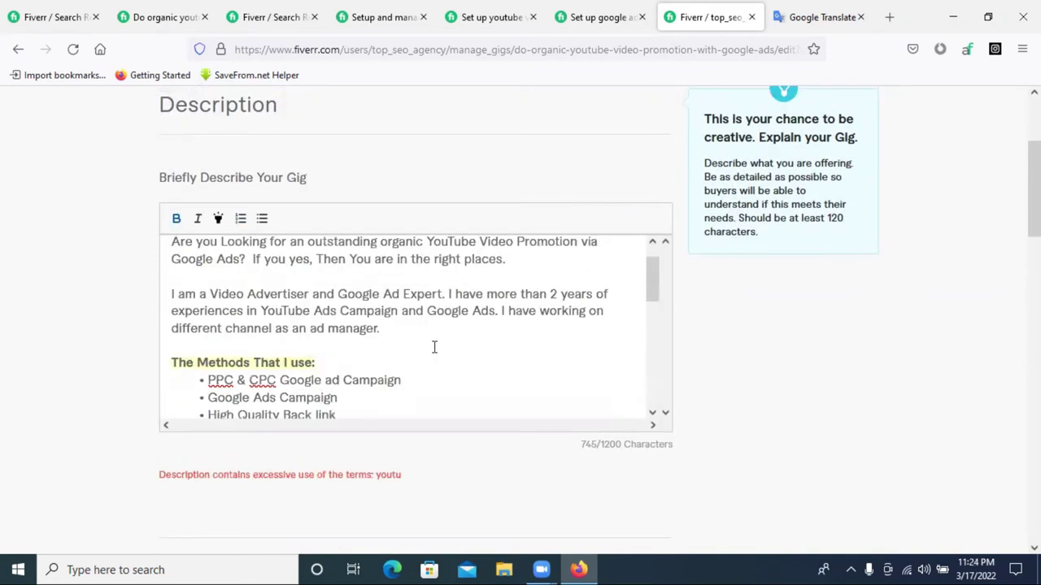
pyautogui.scroll(1, 434, 347)
pyautogui.hotkey('ctrl', 'f')
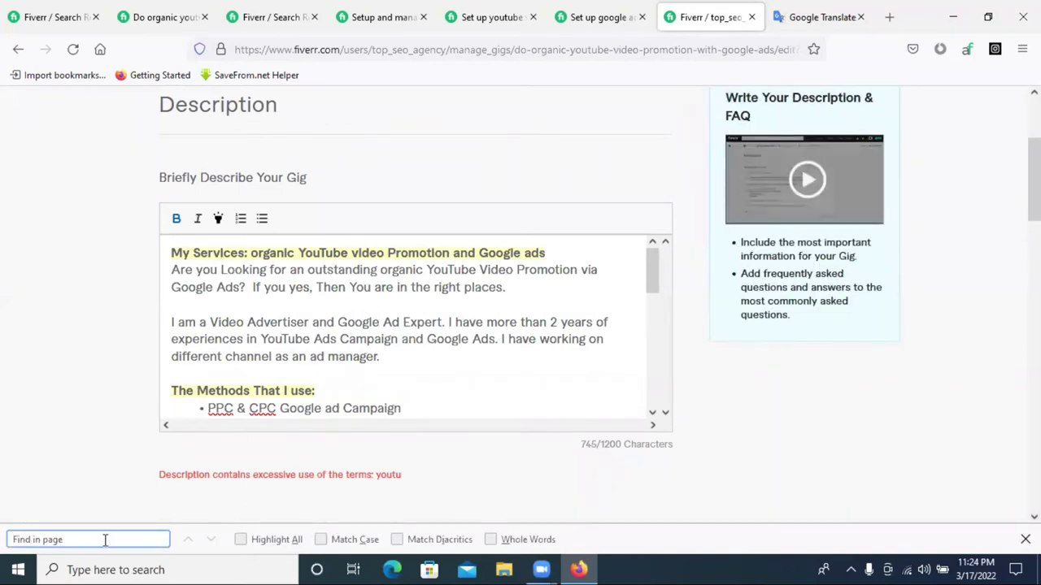
pyautogui.write('youtrube')
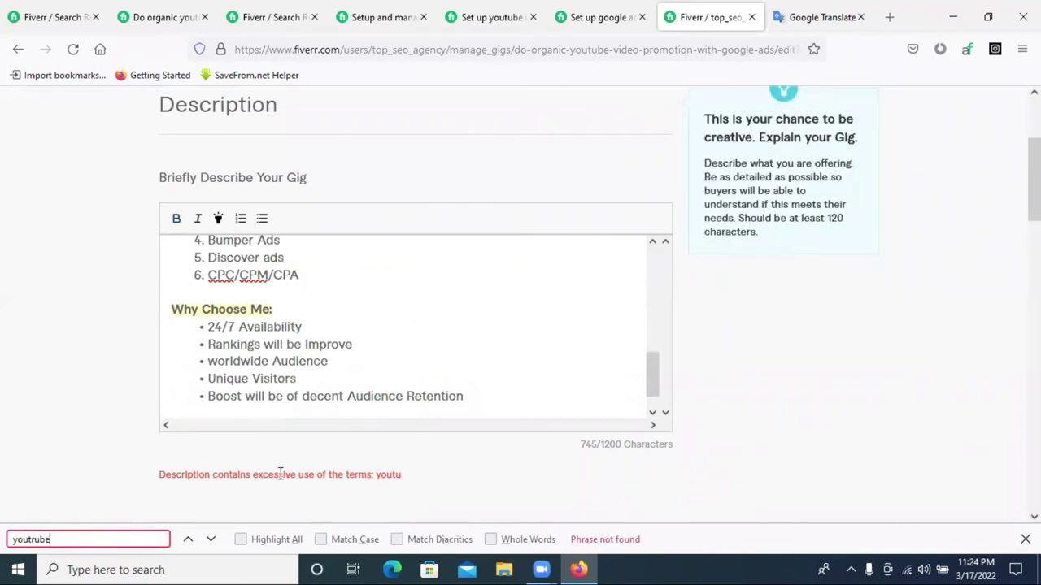
pyautogui.scroll(5, 485, 362)
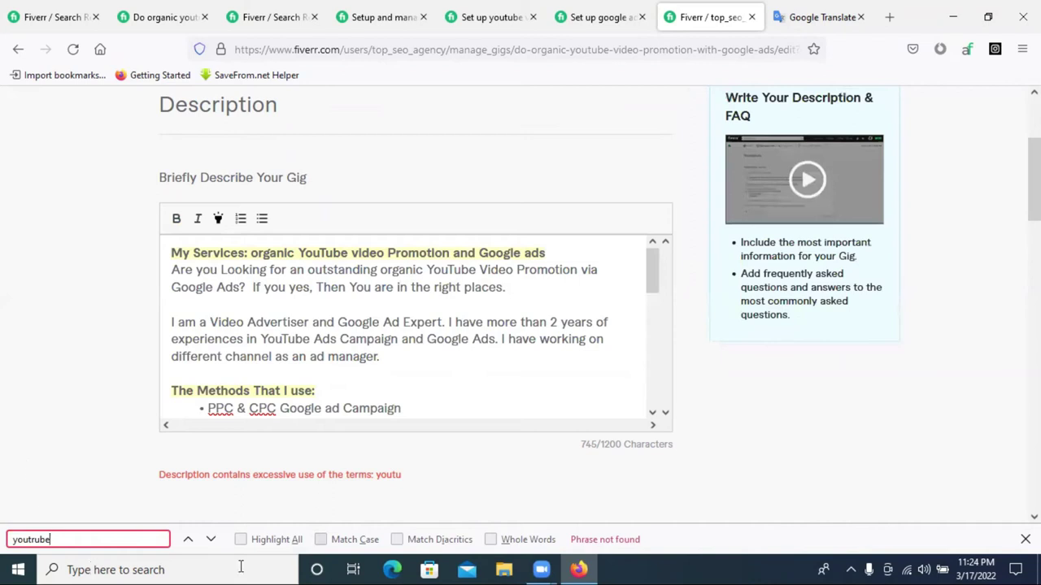
pyautogui.doubleClick(349, 357)
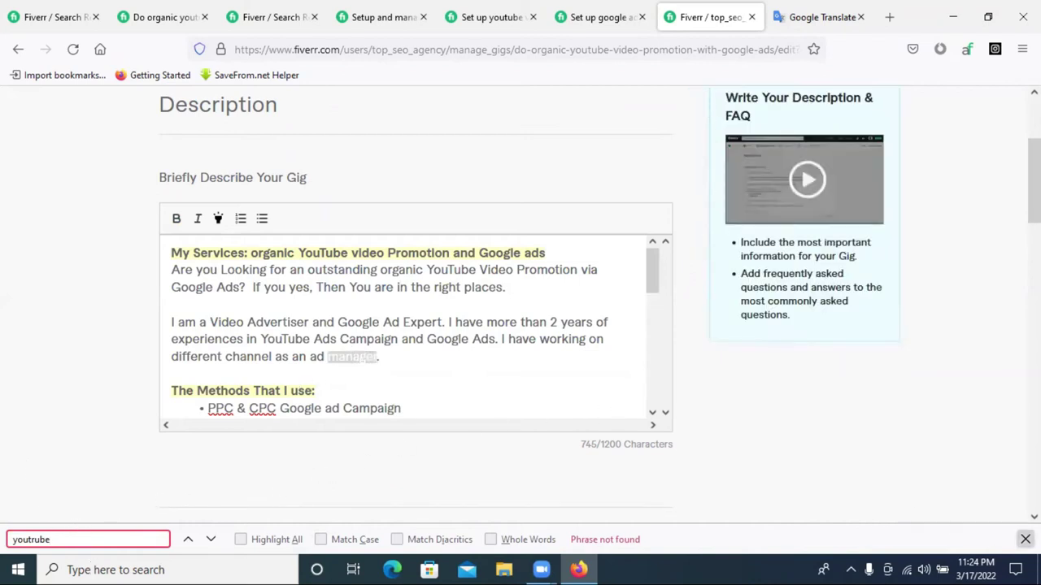
pyautogui.click(1025, 539)
pyautogui.click(388, 361)
# Check the description for uses of "YouTube" and split the one in the experience paragraph between "You" and "Tube".
pyautogui.scroll(2, 436, 327)
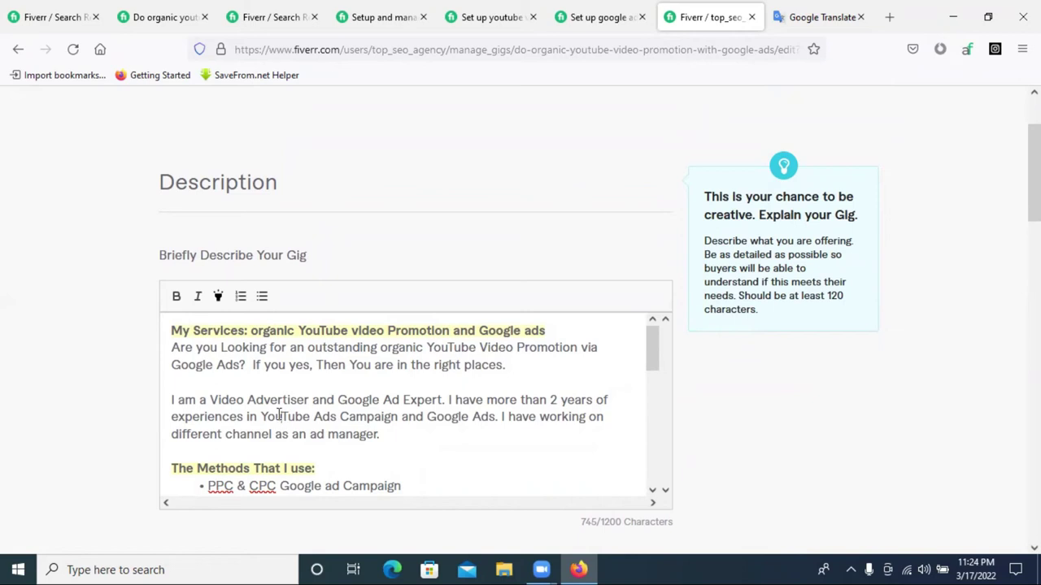
pyautogui.scroll(-2, 400, 420)
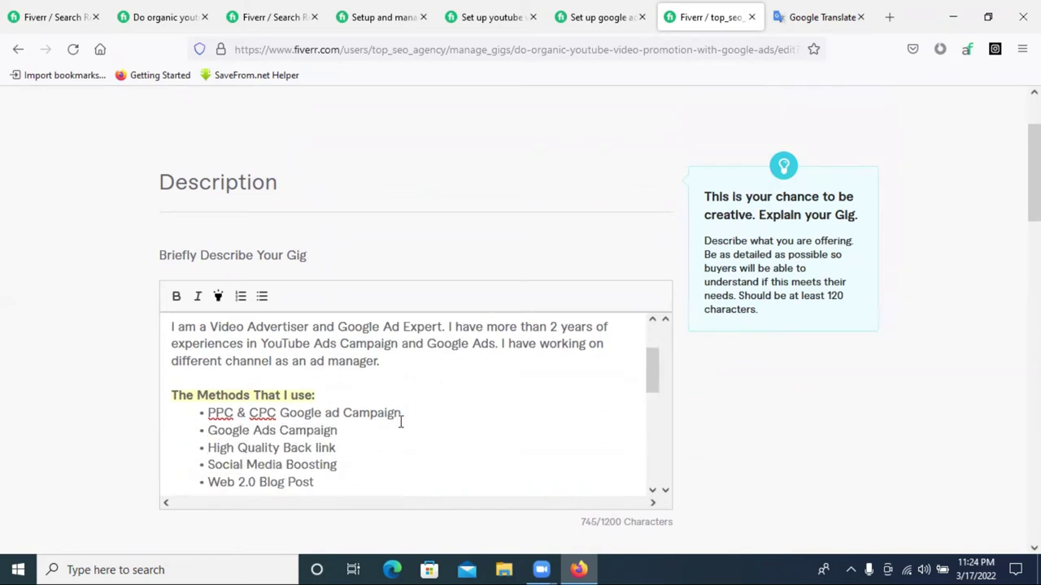
pyautogui.scroll(-4, 412, 418)
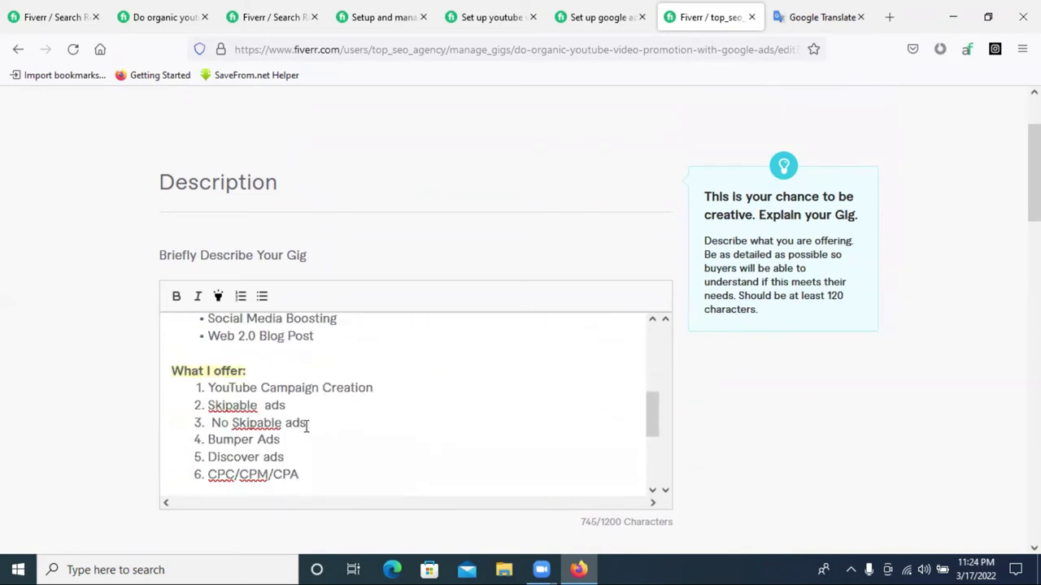
pyautogui.scroll(-3, 269, 404)
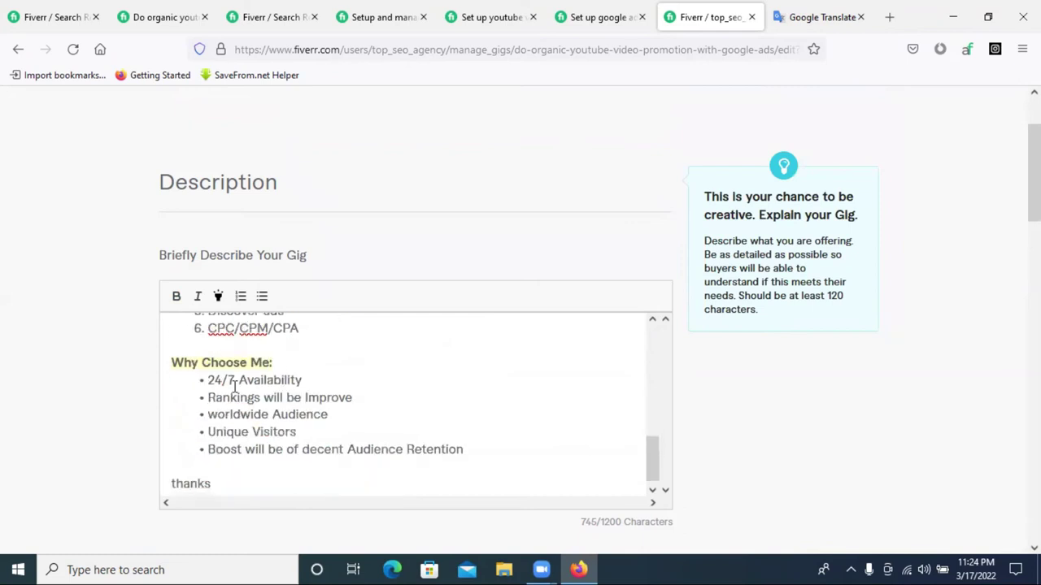
pyautogui.scroll(8, 346, 383)
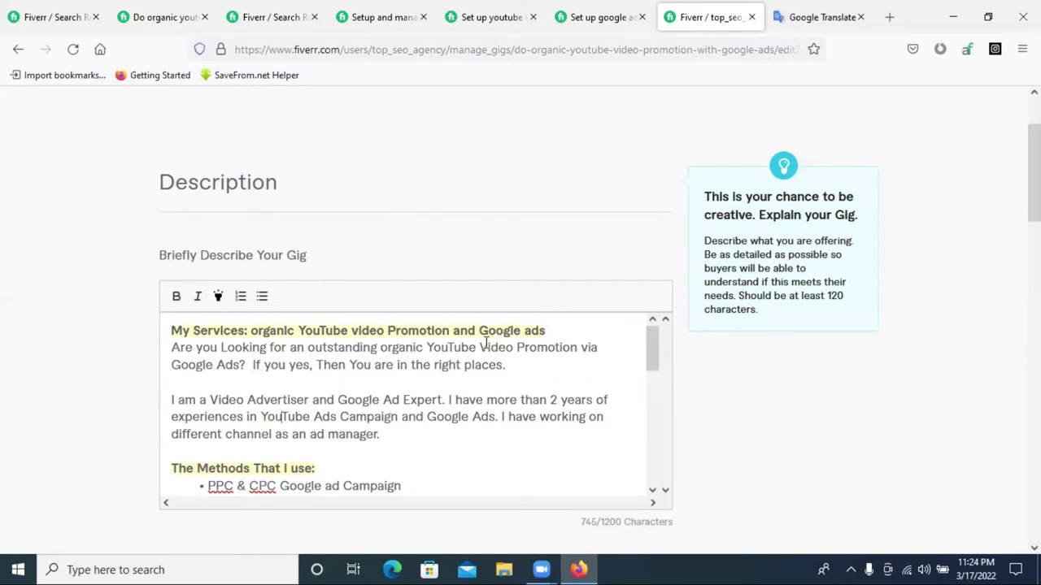
pyautogui.click(283, 416)
# Try again to save the gig description and continue to the requirements stage.
pyautogui.scroll(-8, 420, 418)
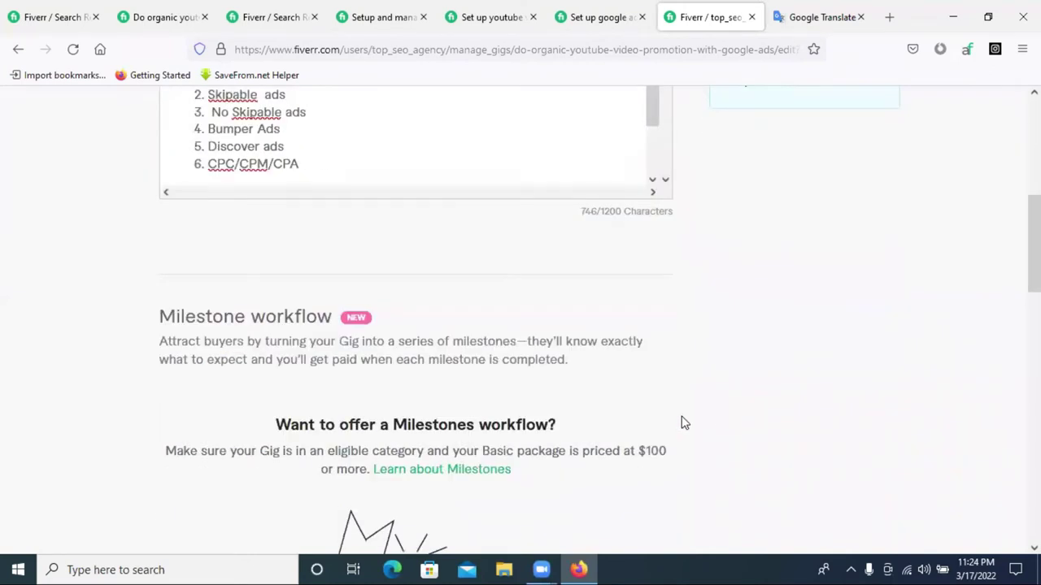
pyautogui.scroll(-4, 682, 420)
pyautogui.scroll(5, 663, 406)
pyautogui.scroll(-6, 659, 405)
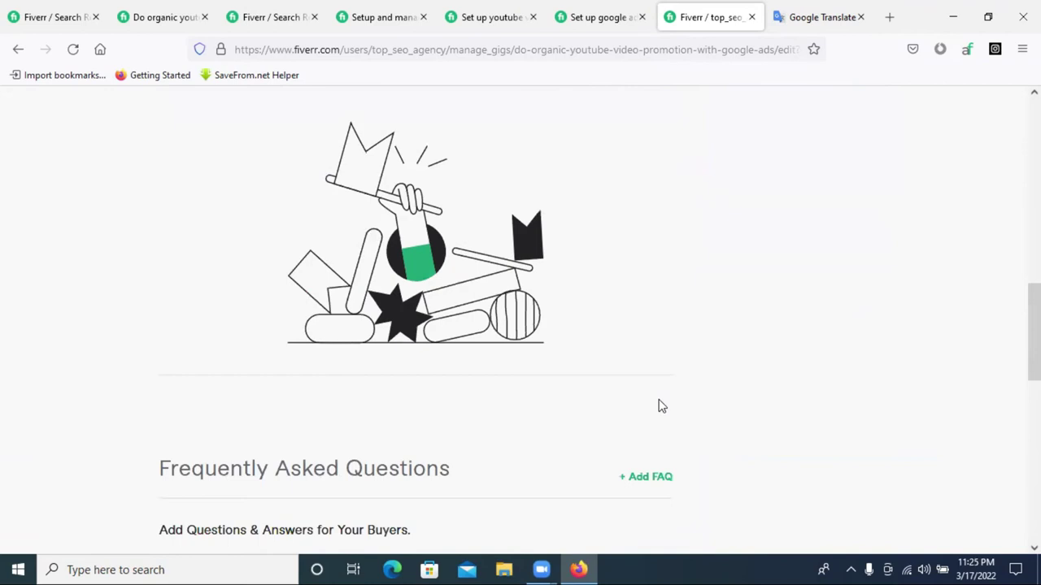
pyautogui.scroll(-3, 658, 405)
pyautogui.click(677, 347)
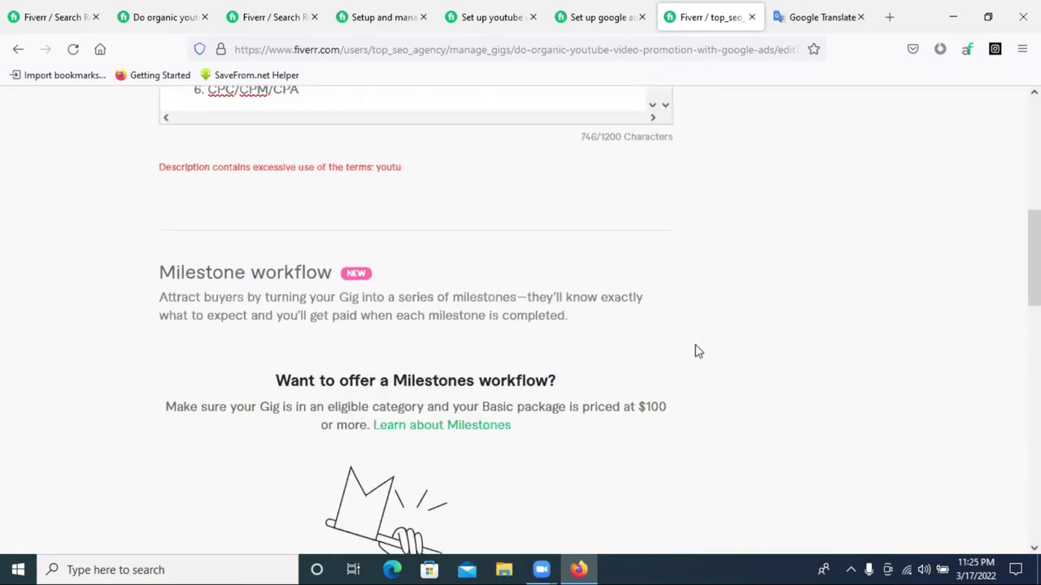
# Change "YouTube" to "You-Tube" in the first item under "What I offer:" and save the description to continue.
pyautogui.scroll(4, 698, 353)
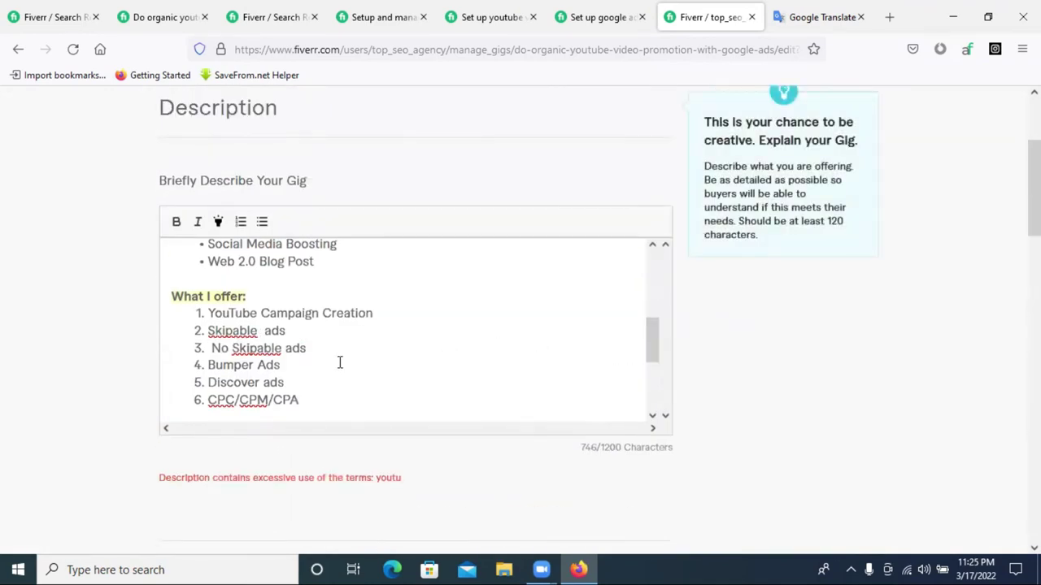
pyautogui.click(230, 312)
pyautogui.write('-')
pyautogui.scroll(-6, 481, 363)
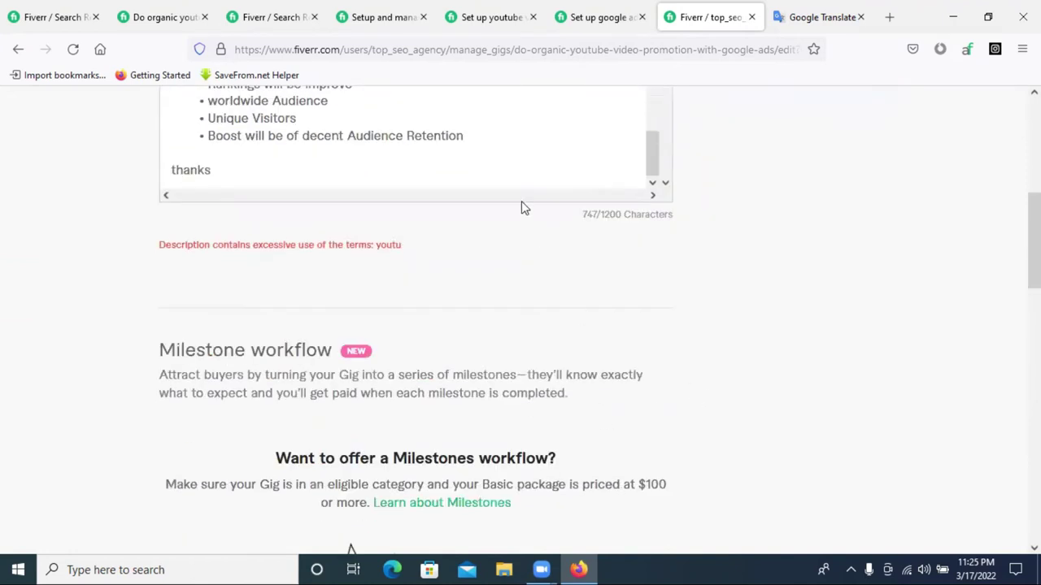
pyautogui.scroll(-5, 550, 269)
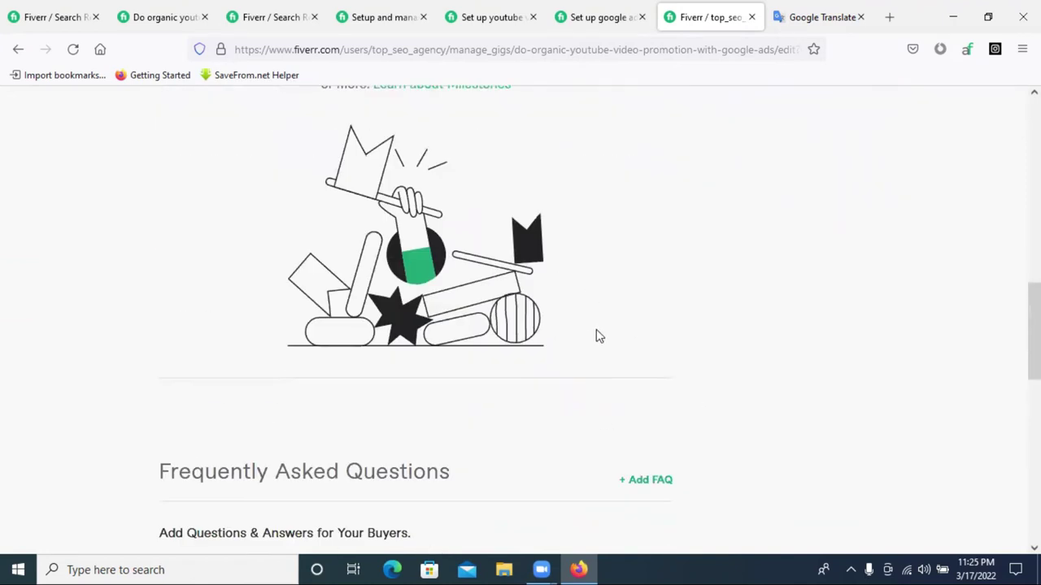
pyautogui.scroll(-4, 597, 350)
pyautogui.click(599, 350)
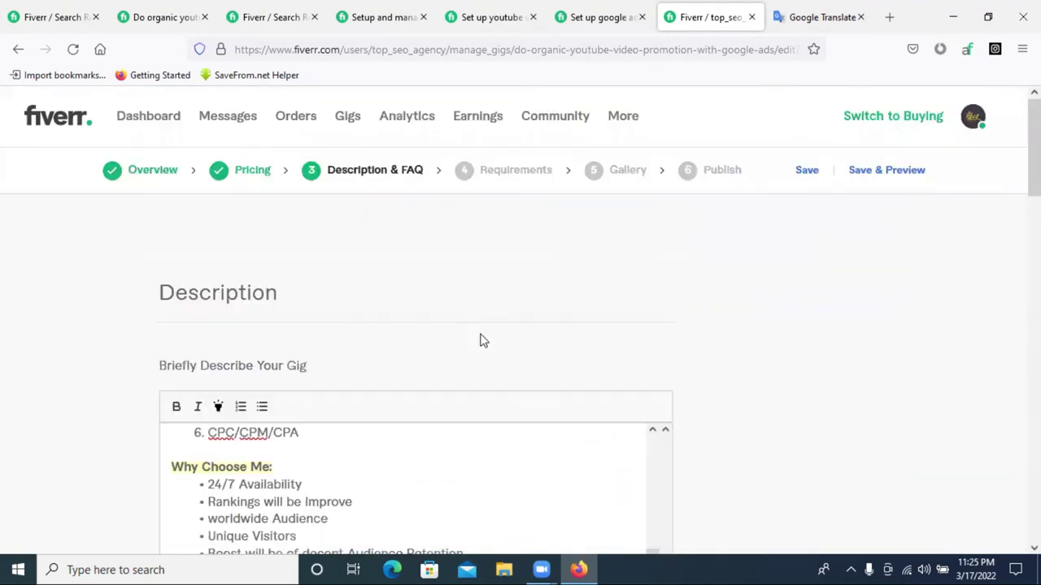
pyautogui.rightClick(885, 176)
pyautogui.click(848, 206)
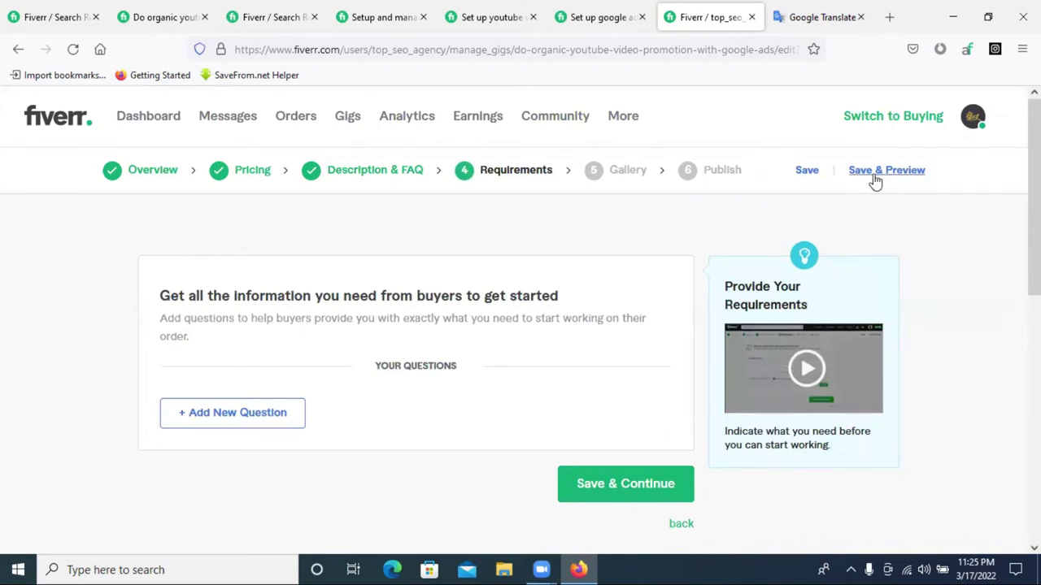
pyautogui.rightClick(872, 177)
pyautogui.click(738, 218)
# Open the seller profile in a new browser tab and open the draft organic YouTube video promotion gig.
pyautogui.click(972, 117)
pyautogui.rightClick(846, 193)
pyautogui.click(892, 206)
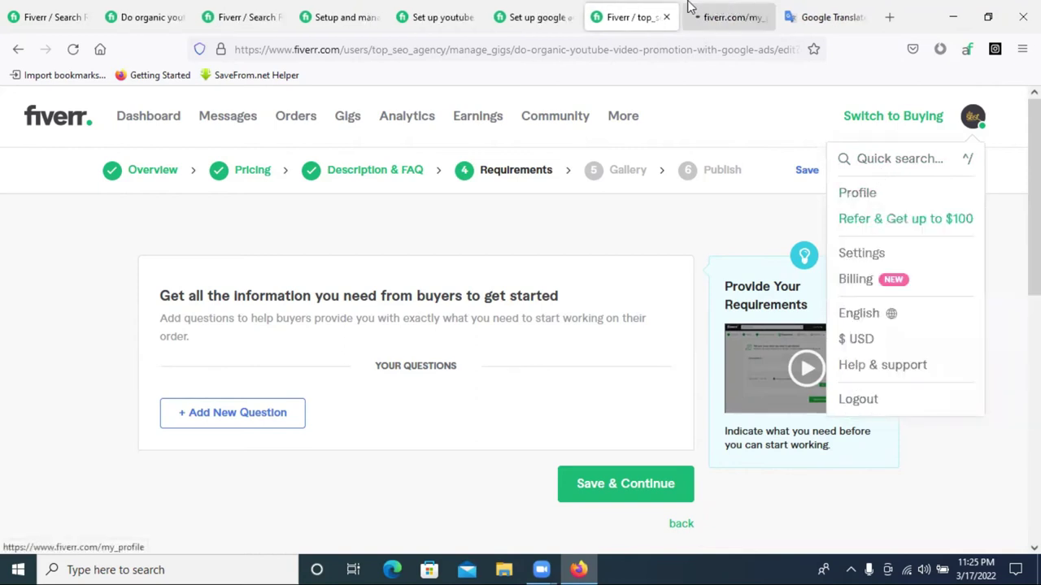
pyautogui.click(701, 16)
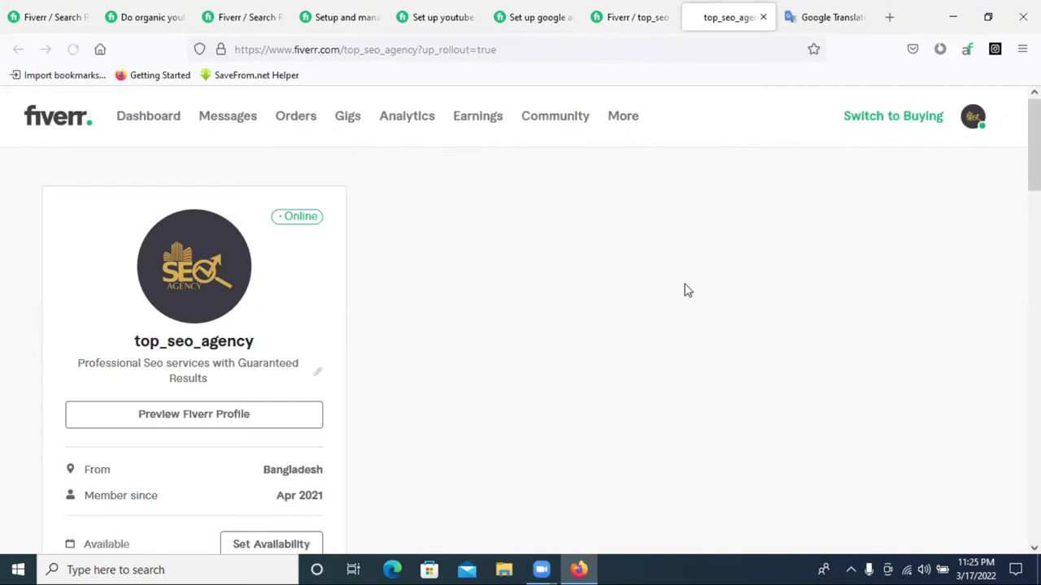
pyautogui.click(567, 210)
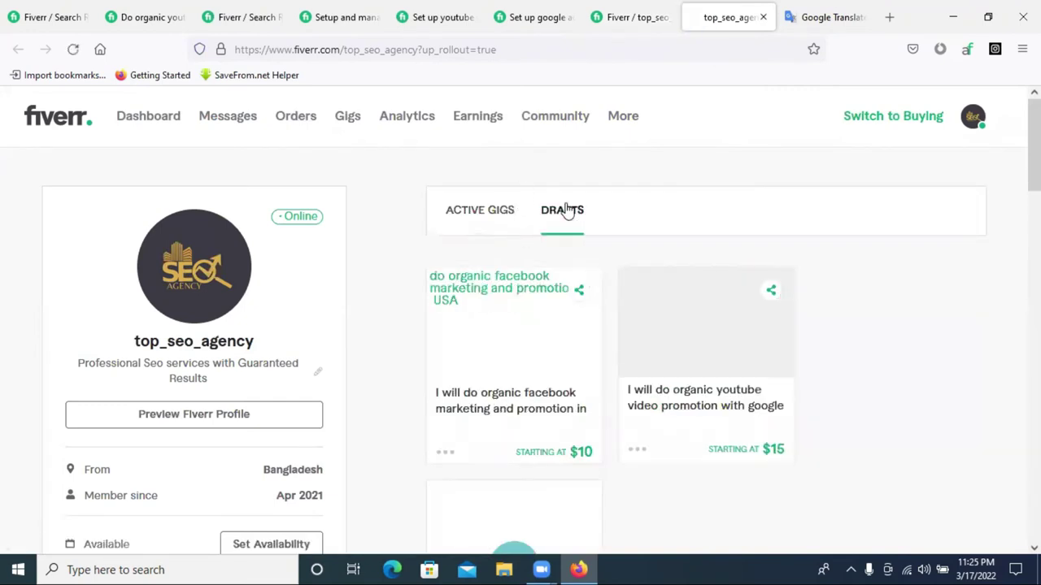
pyautogui.click(678, 400)
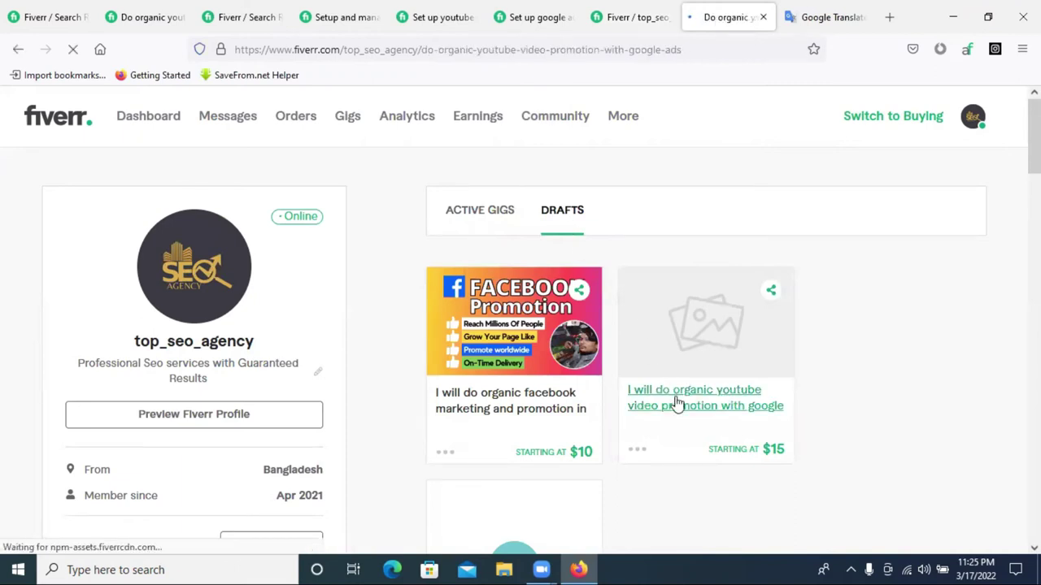
# Examine the draft gig page's description, from the services intro through the methods, offers and "Why Choose Me:" bullets.
pyautogui.scroll(-4, 677, 403)
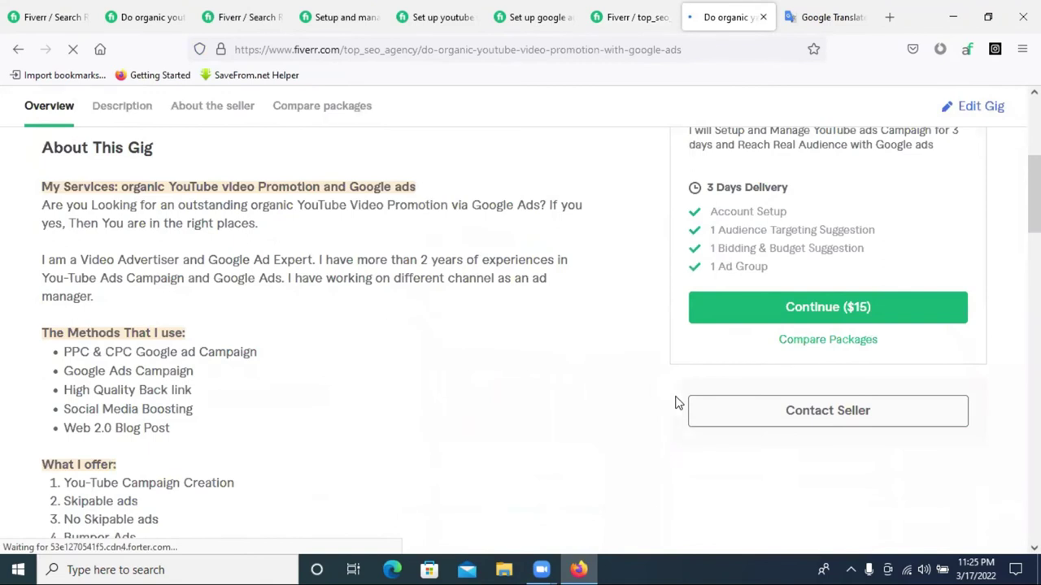
pyautogui.scroll(-4, 677, 402)
pyautogui.scroll(4, 677, 402)
pyautogui.scroll(1, 677, 403)
pyautogui.scroll(-5, 677, 403)
pyautogui.scroll(6, 677, 402)
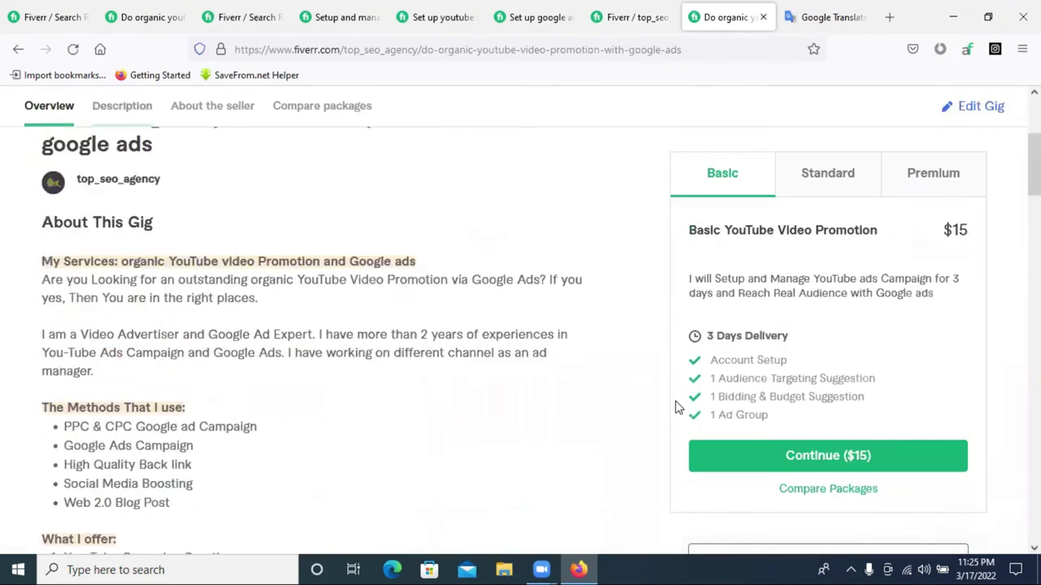
pyautogui.scroll(-5, 678, 404)
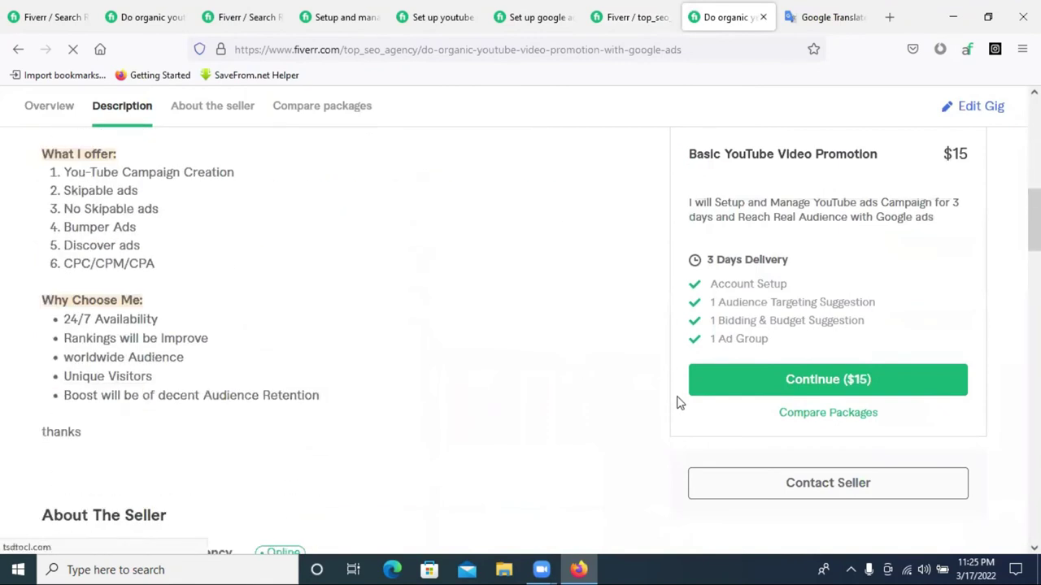
pyautogui.scroll(8, 679, 402)
pyautogui.scroll(-4, 678, 400)
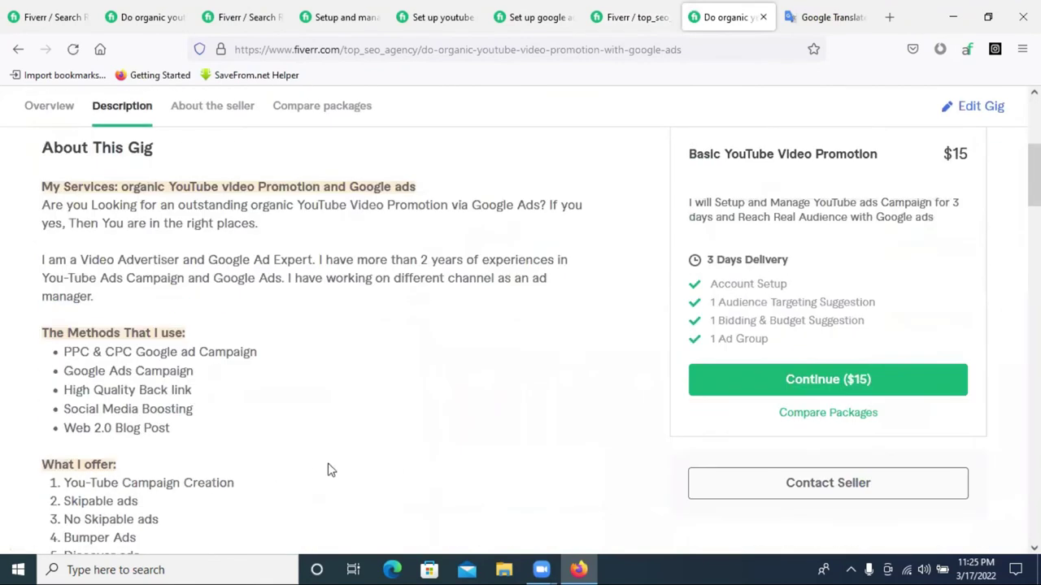
pyautogui.scroll(-1, 329, 470)
pyautogui.moveTo(68, 404); pyautogui.dragTo(88, 478)
pyautogui.click(368, 442)
pyautogui.scroll(-3, 368, 443)
pyautogui.scroll(8, 368, 443)
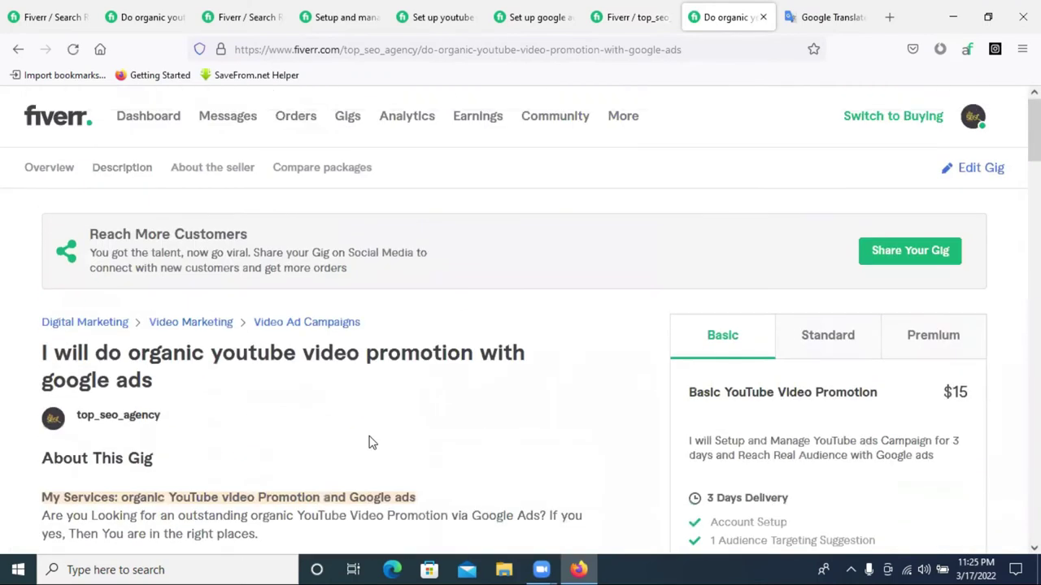
pyautogui.scroll(-3, 369, 442)
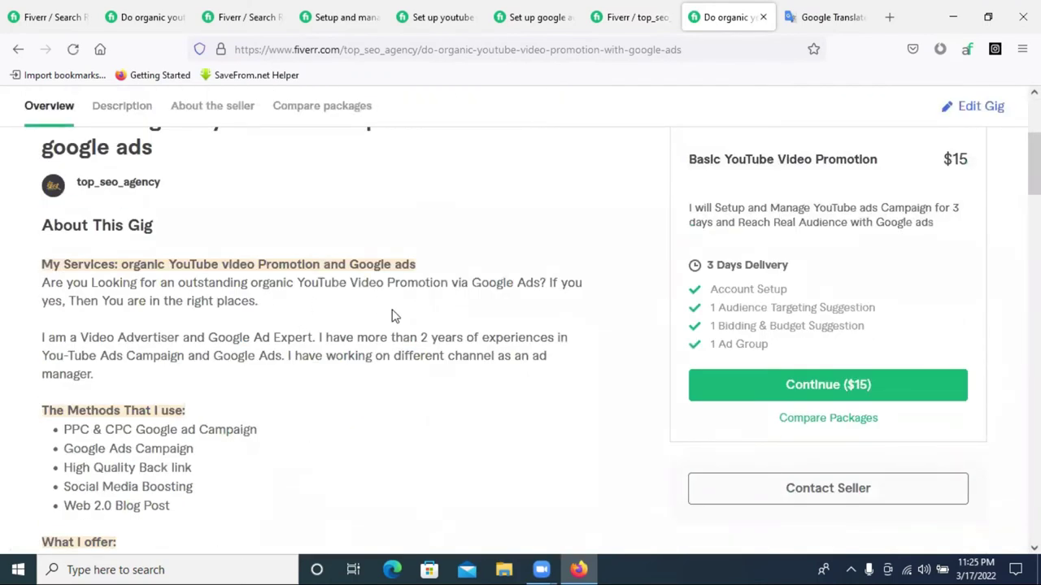
# Compare the draft gig with the competing YouTube ads campaign and Google Ads setup gigs, examining the latter's experience paragraph.
pyautogui.click(638, 16)
pyautogui.click(432, 17)
pyautogui.scroll(6, 295, 263)
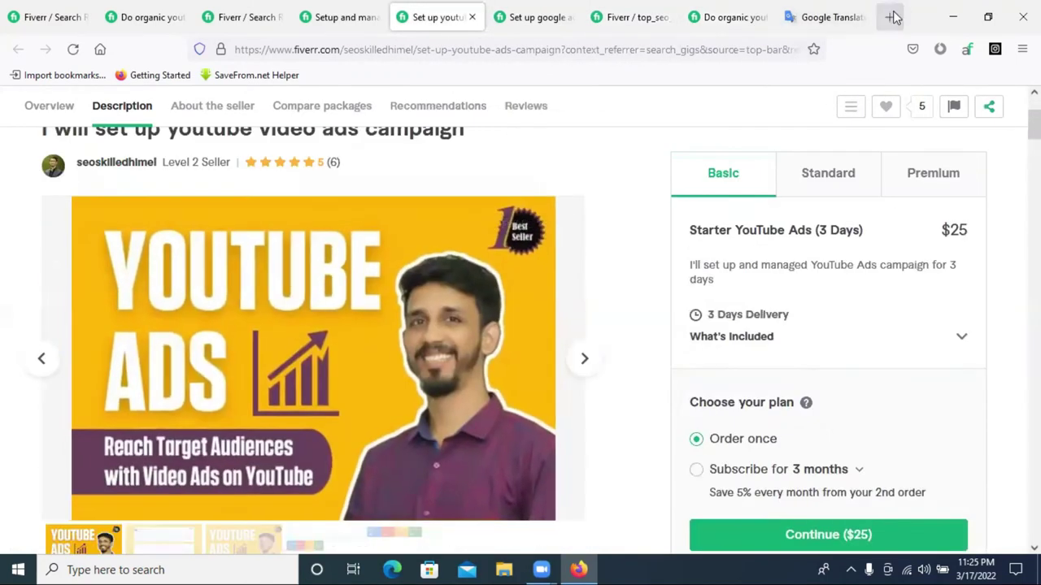
pyautogui.click(890, 17)
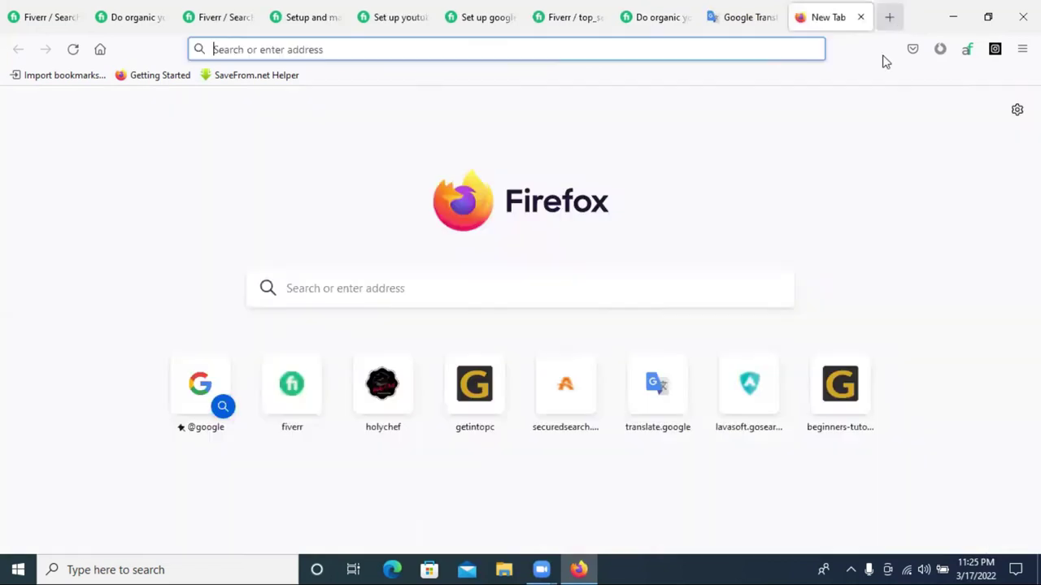
pyautogui.click(644, 12)
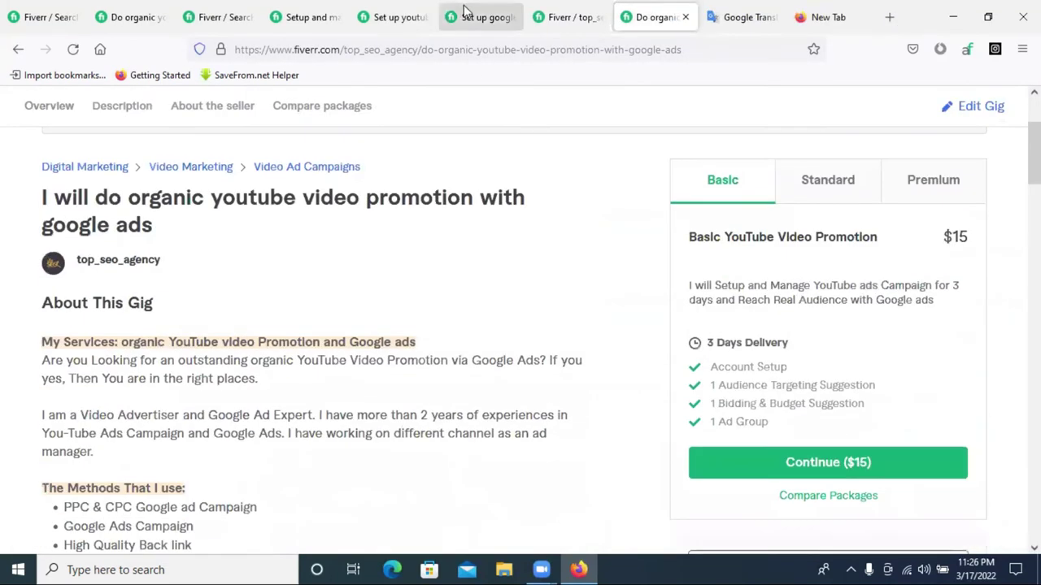
pyautogui.click(465, 11)
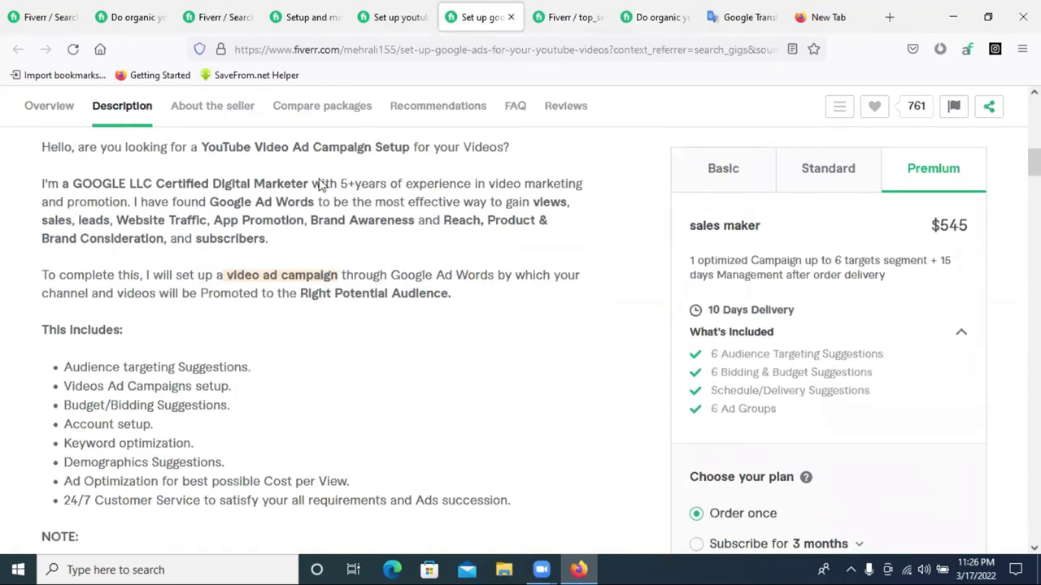
pyautogui.moveTo(459, 183); pyautogui.dragTo(379, 180)
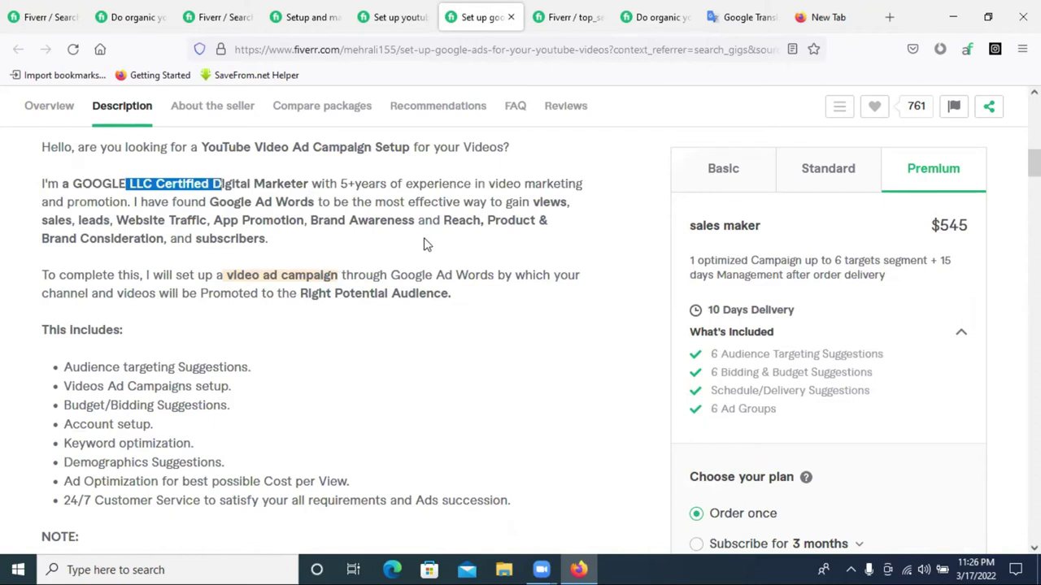
# Return to the draft gig page and examine the "My Services" heading of its description.
pyautogui.click(742, 16)
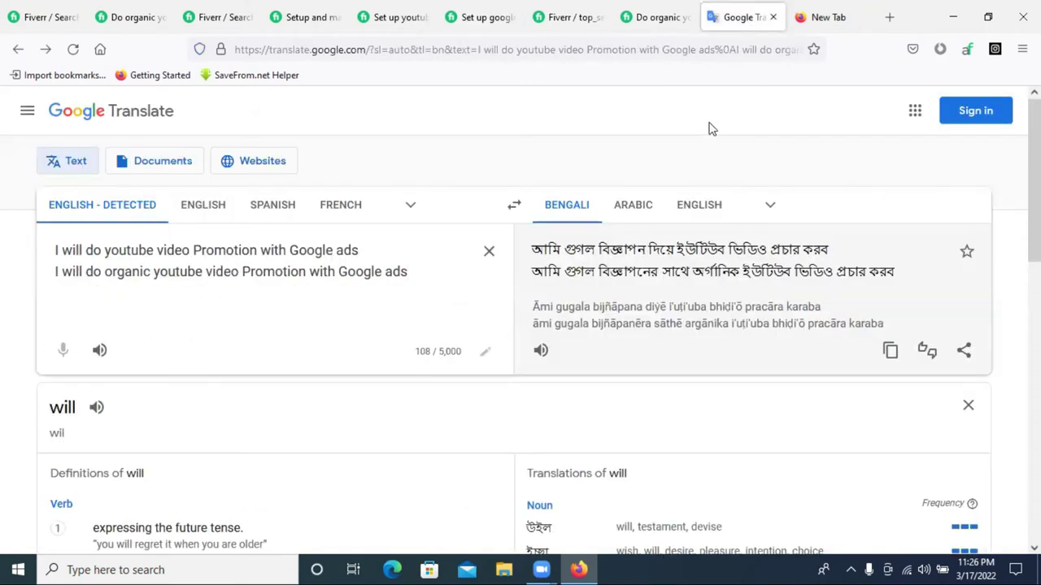
pyautogui.click(646, 18)
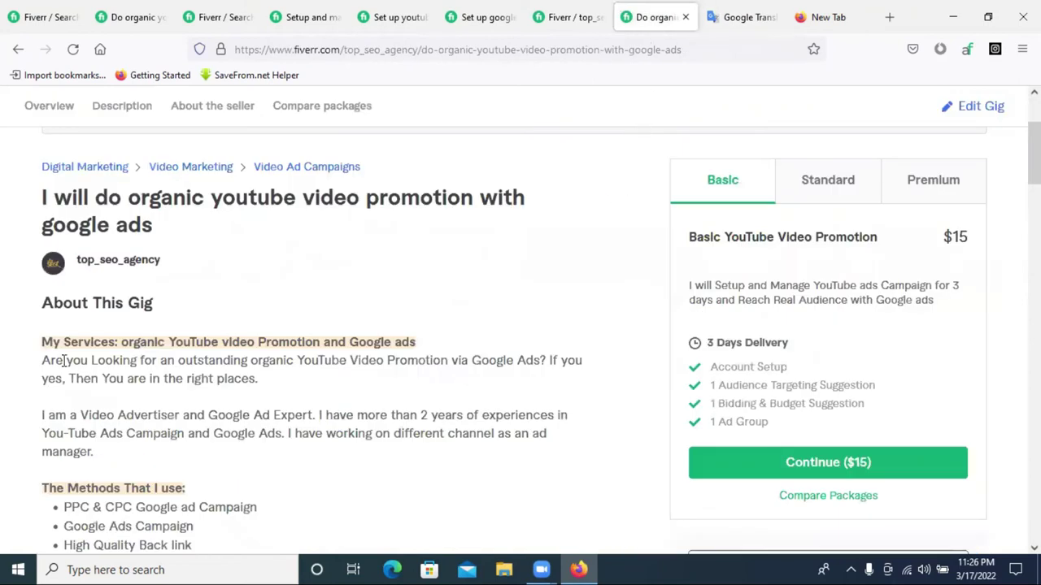
pyautogui.moveTo(44, 342); pyautogui.dragTo(464, 344)
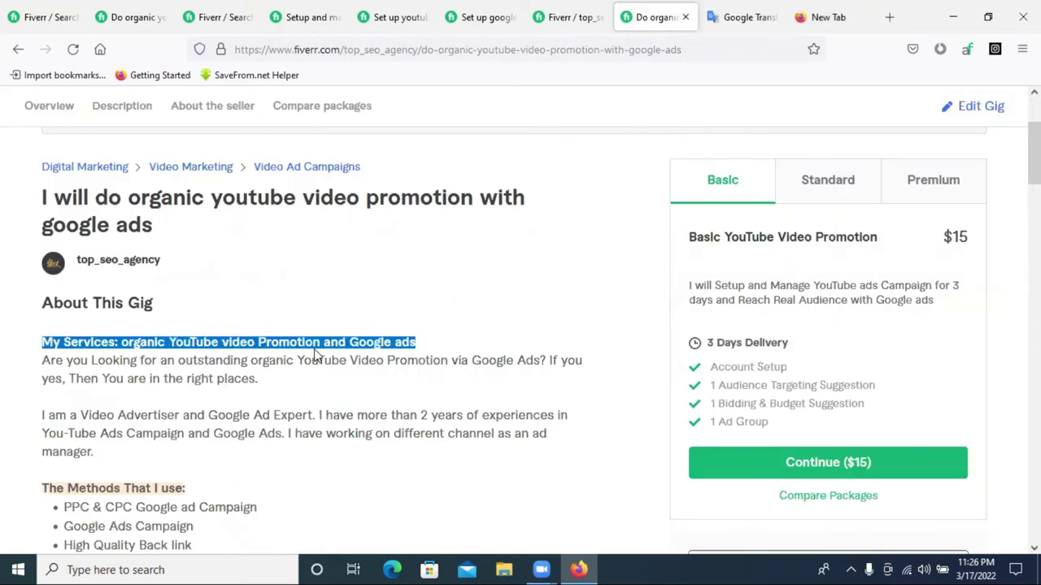
pyautogui.click(278, 342)
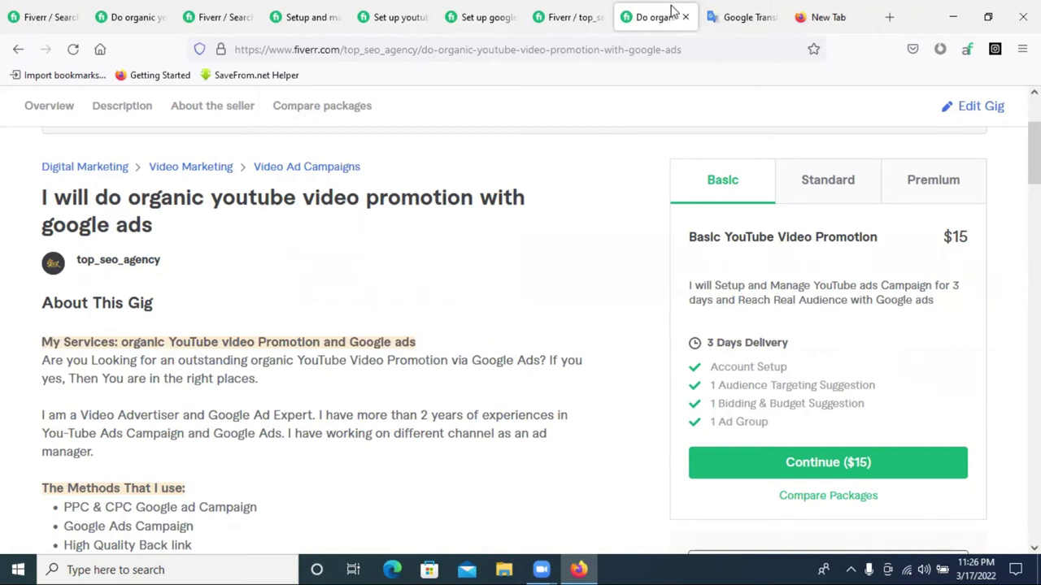
# Start a new buyer question in the gig's requirements and set its answer form to Attachment.
pyautogui.click(569, 16)
pyautogui.click(656, 230)
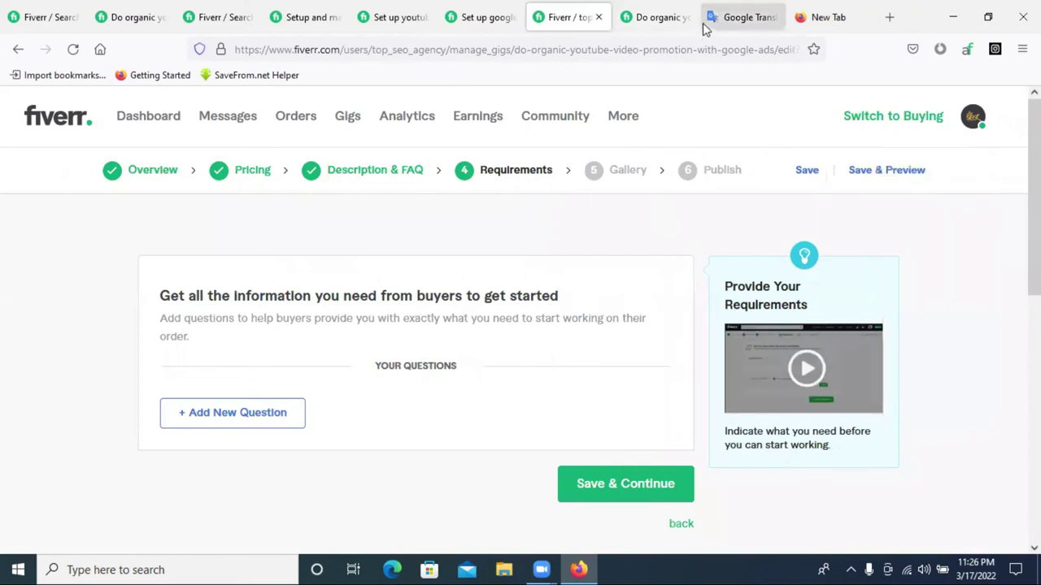
pyautogui.scroll(-2, 330, 370)
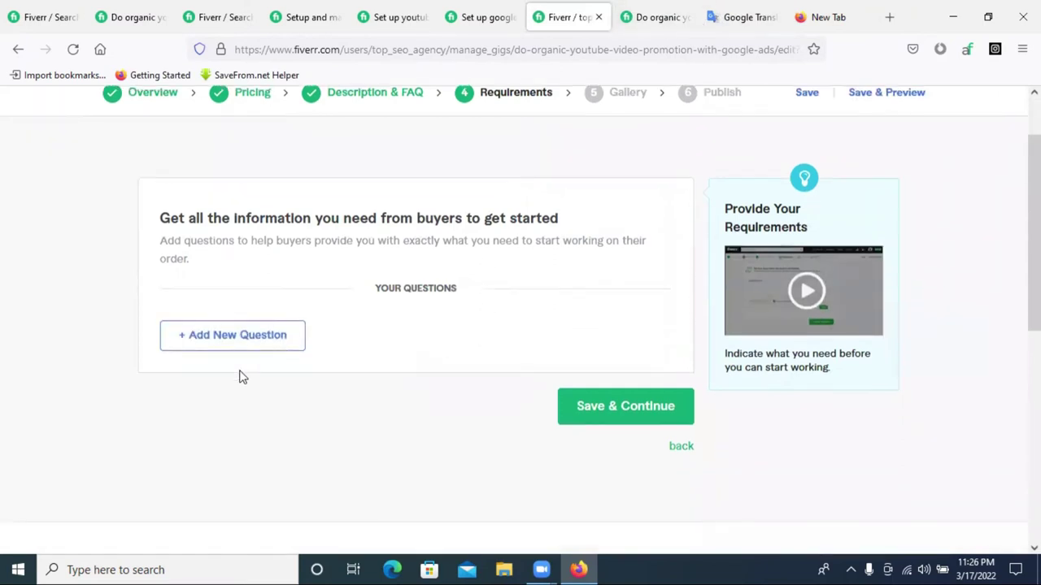
pyautogui.click(221, 350)
pyautogui.scroll(-1, 244, 431)
pyautogui.scroll(-3, 244, 431)
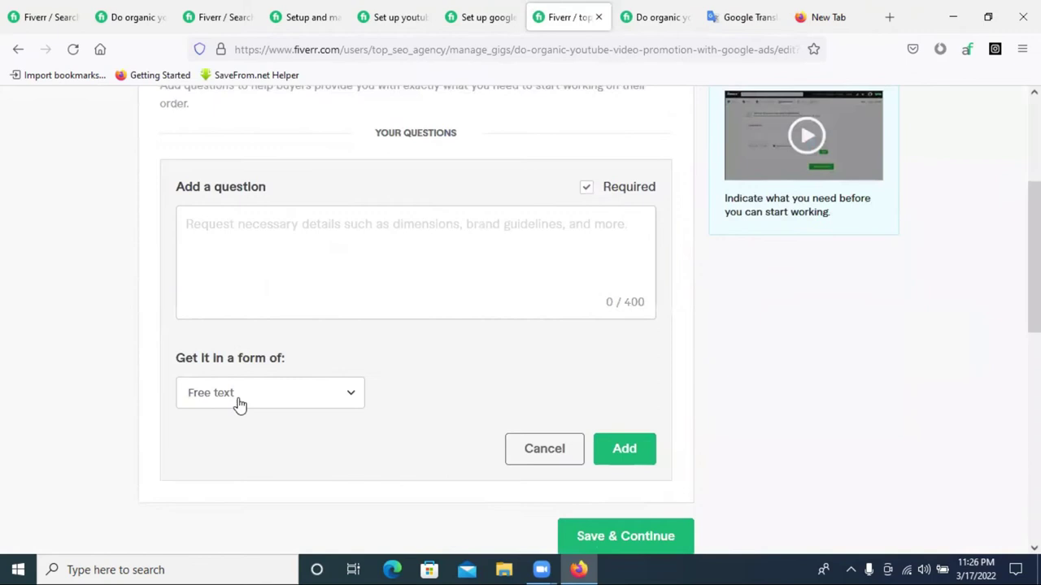
pyautogui.click(235, 400)
pyautogui.click(236, 516)
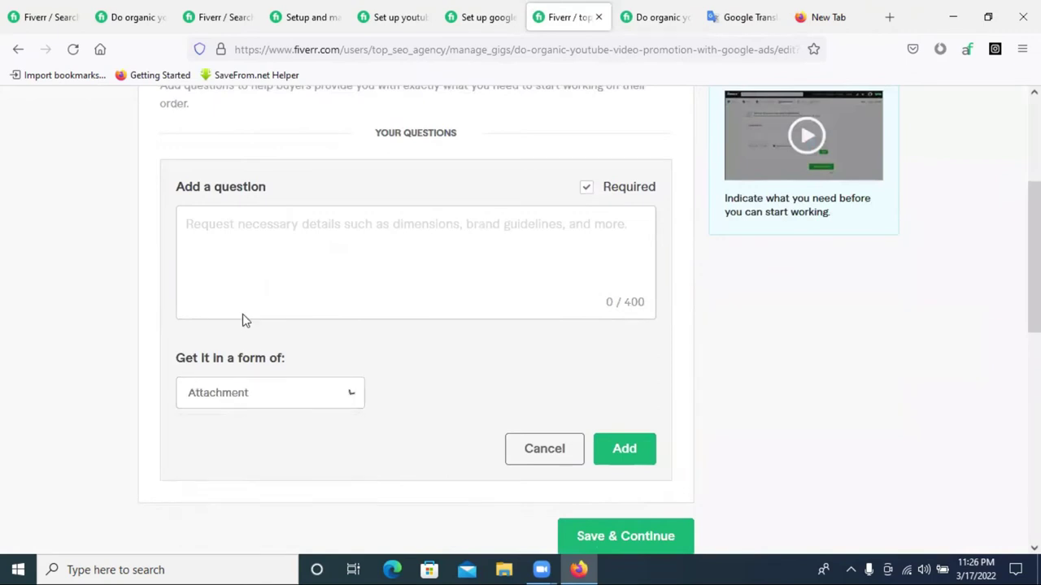
# Write "1. YouTube Video Link" as the question's first line, correcting the spelling of "YouTube".
pyautogui.click(217, 234)
pyautogui.write('1. ')
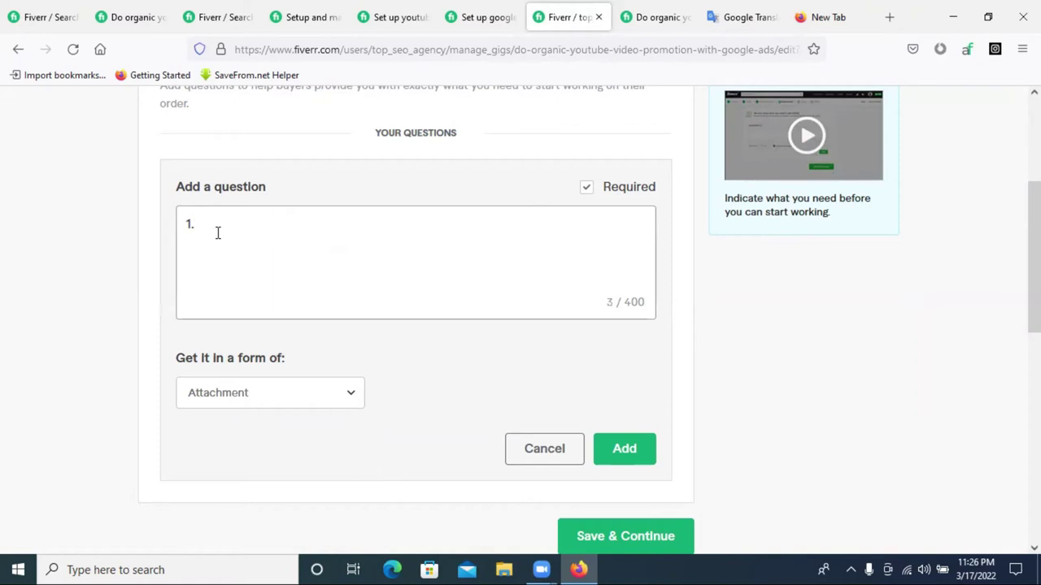
pyautogui.write('Youtubee')
pyautogui.press('BackSpace')
pyautogui.rightClick(232, 222)
pyautogui.click(302, 249)
pyautogui.click(224, 224)
pyautogui.press('BackSpace')
pyautogui.rightClick(245, 232)
pyautogui.click(267, 247)
pyautogui.write('V')
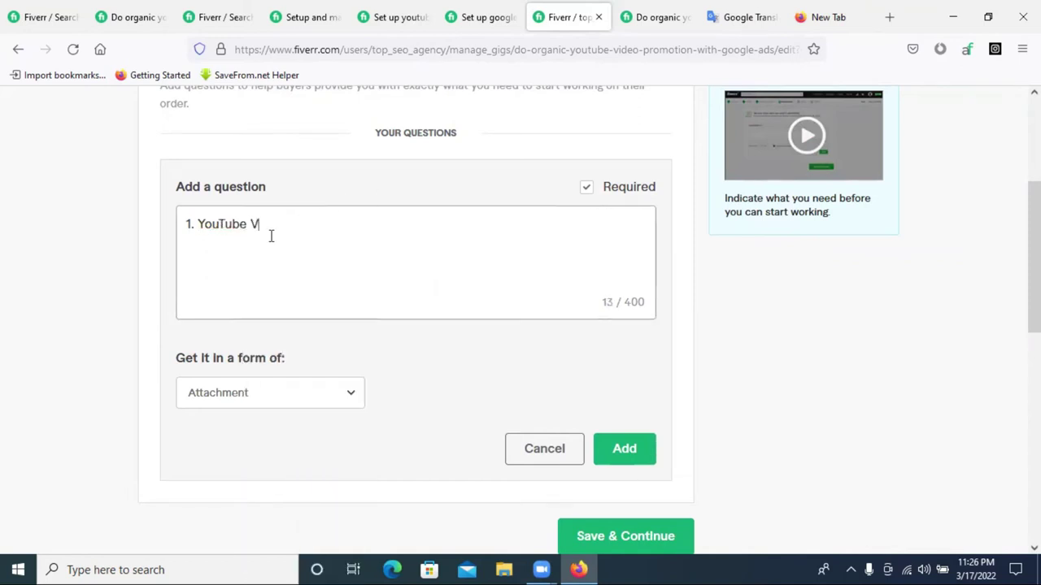
pyautogui.write('ideo Link ')
# Add "2. Location" and "3. keyword/description" as the second and third lines of the buyer question.
pyautogui.write('2')
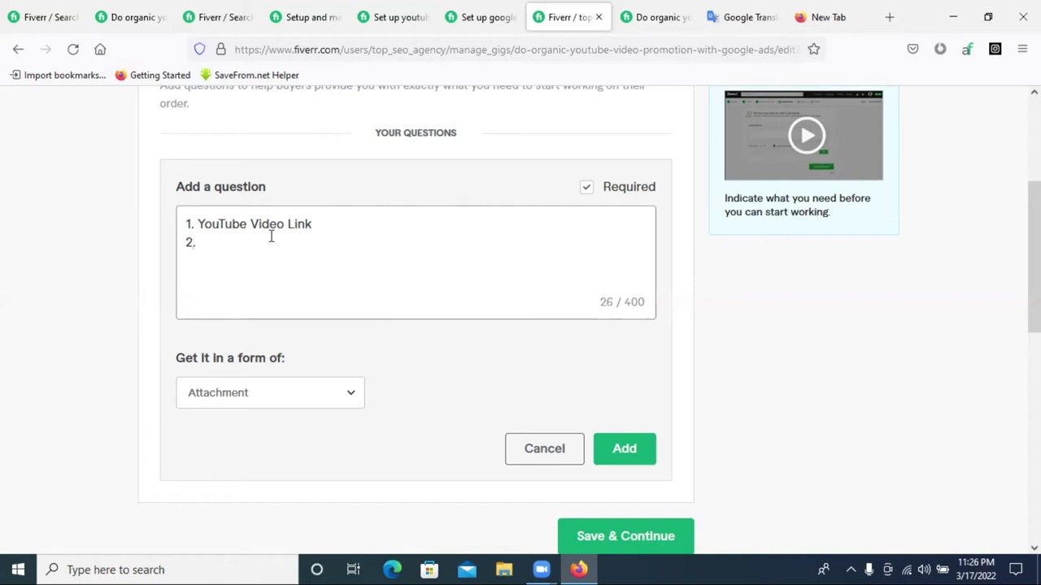
pyautogui.write('. Locat')
pyautogui.write('ion ')
pyautogui.write('3')
pyautogui.write('. keo')
pyautogui.press('BackSpace')
pyautogui.write('yword')
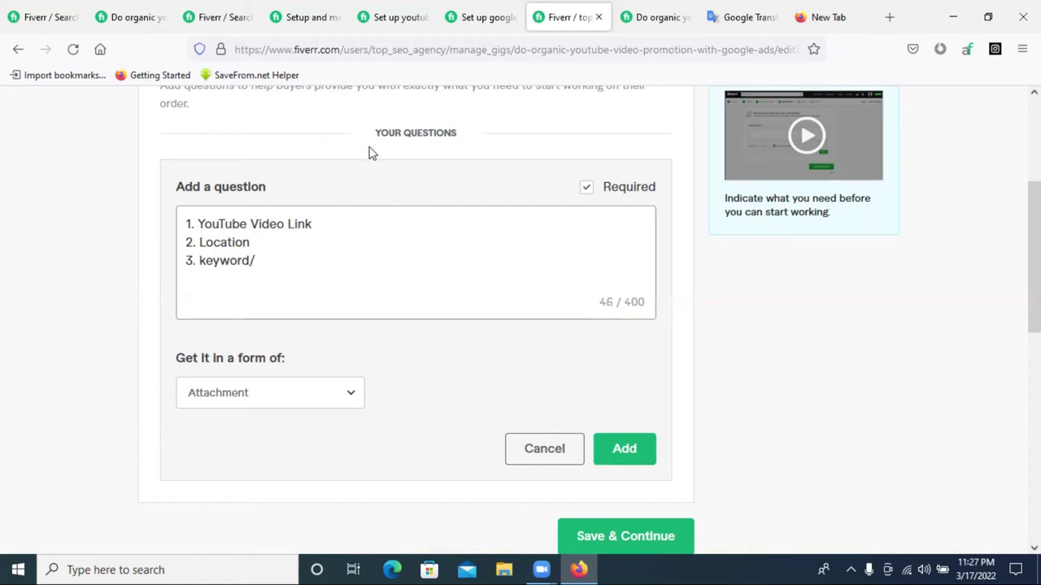
pyautogui.write('/description ')
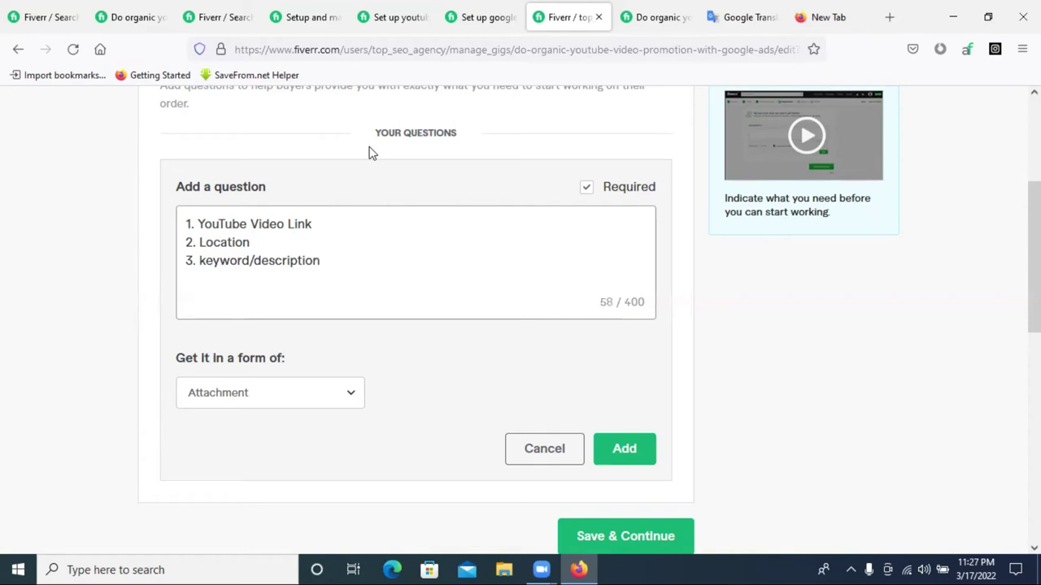
# Add "4. Youtube channel Manager" as the question's fourth line and begin a line numbered 5.
pyautogui.write('4.')
pyautogui.write('Youtube c')
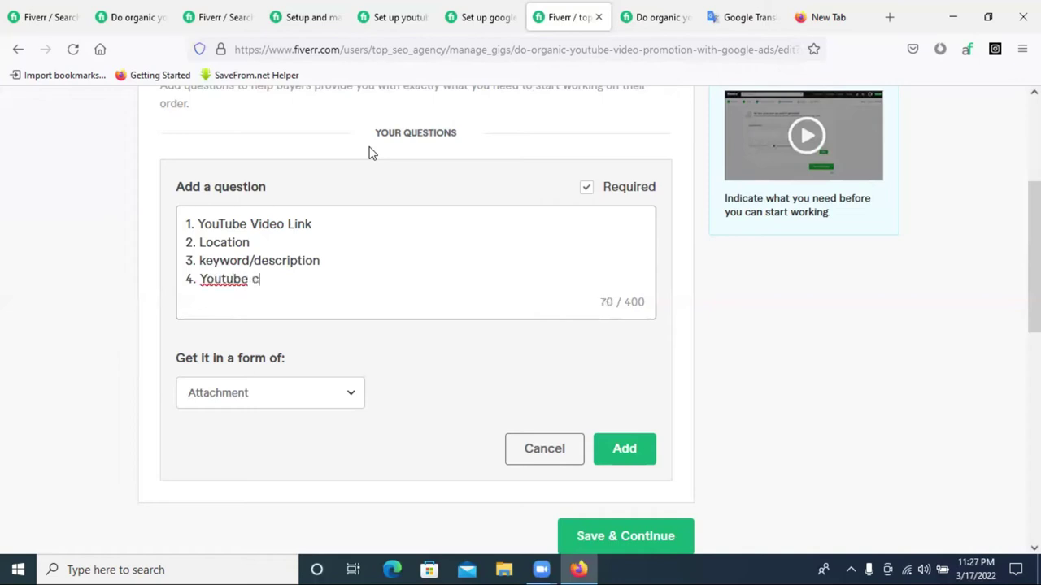
pyautogui.write('hannel Manager ')
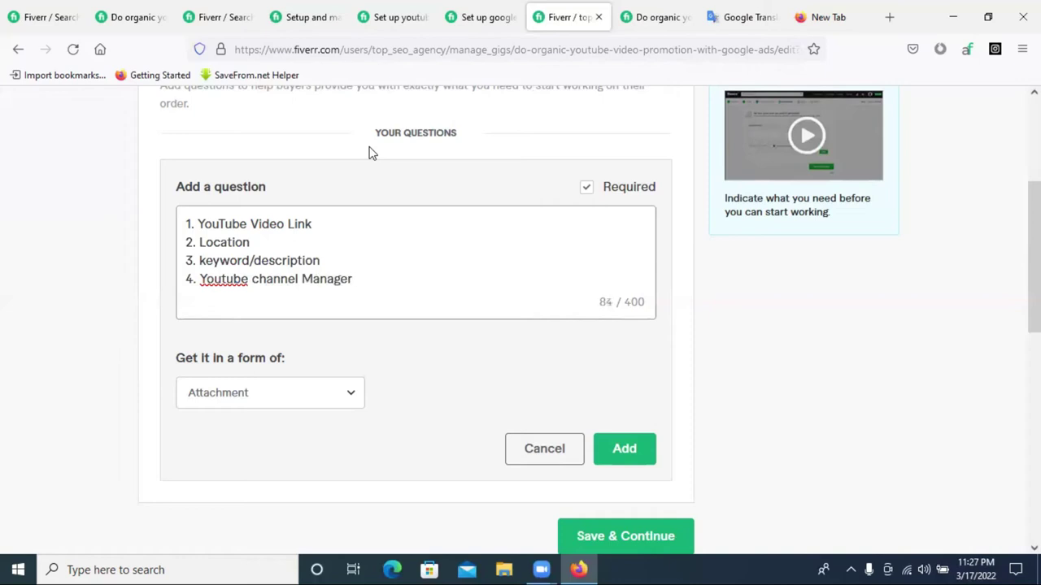
pyautogui.write('5.')
# Replace the text of the question's third line with "Daily budget".
pyautogui.moveTo(334, 263); pyautogui.dragTo(201, 263)
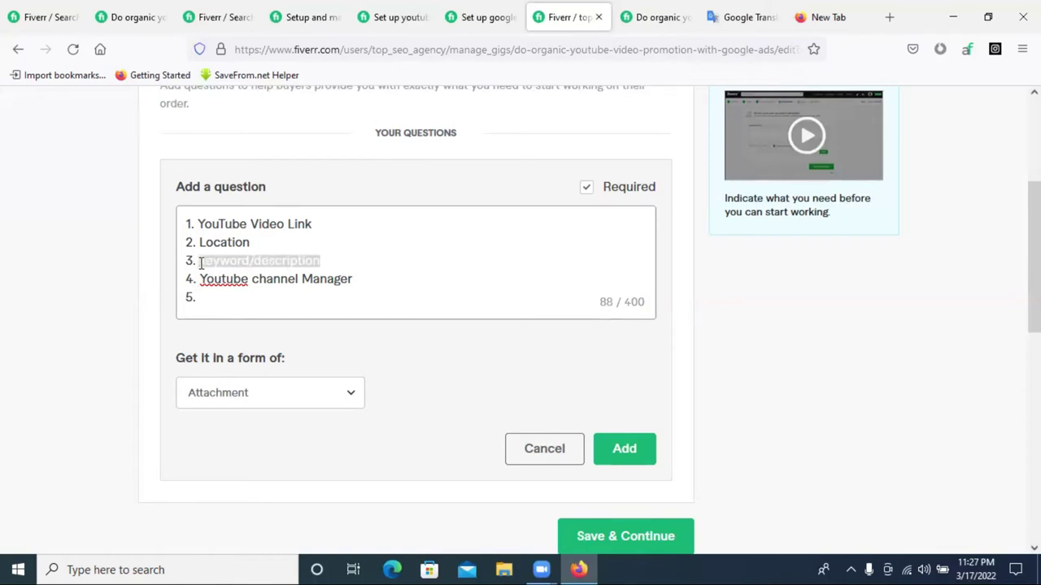
pyautogui.write('daily ')
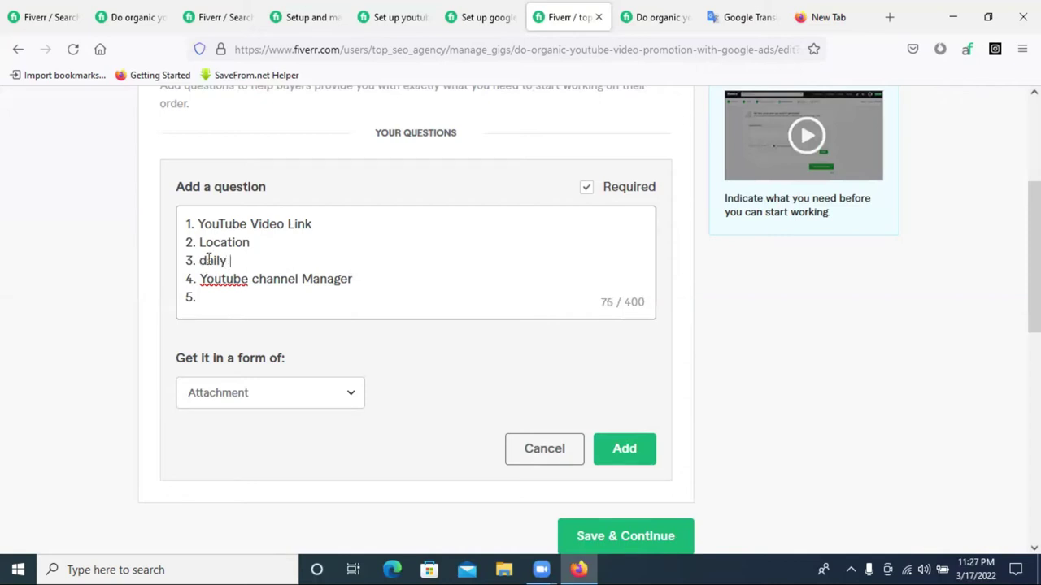
pyautogui.write('buget')
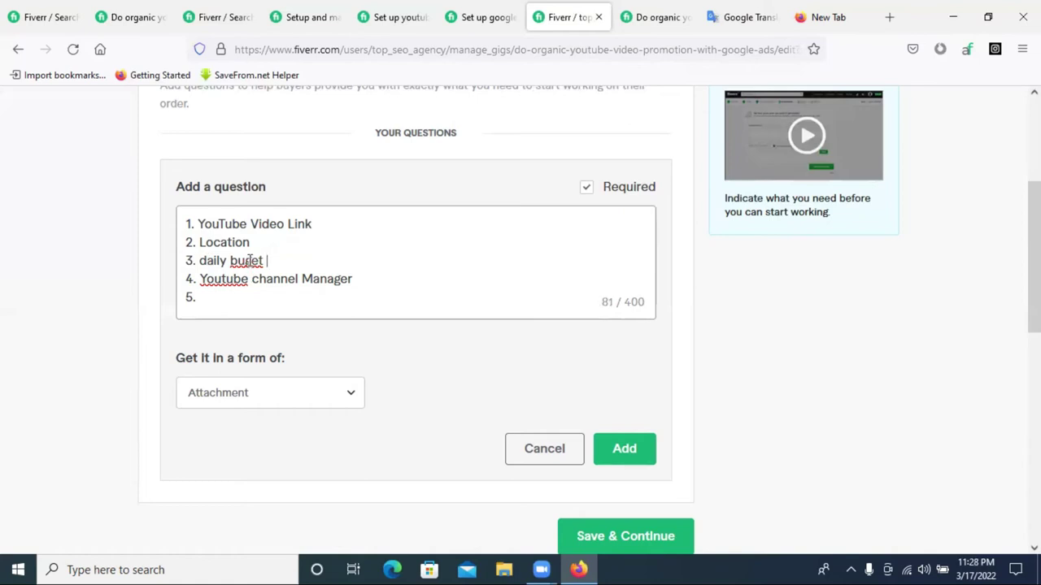
pyautogui.click(244, 260)
pyautogui.write('d')
pyautogui.click(281, 264)
pyautogui.click(201, 260)
pyautogui.press('Delete')
pyautogui.write('D')
pyautogui.click(285, 260)
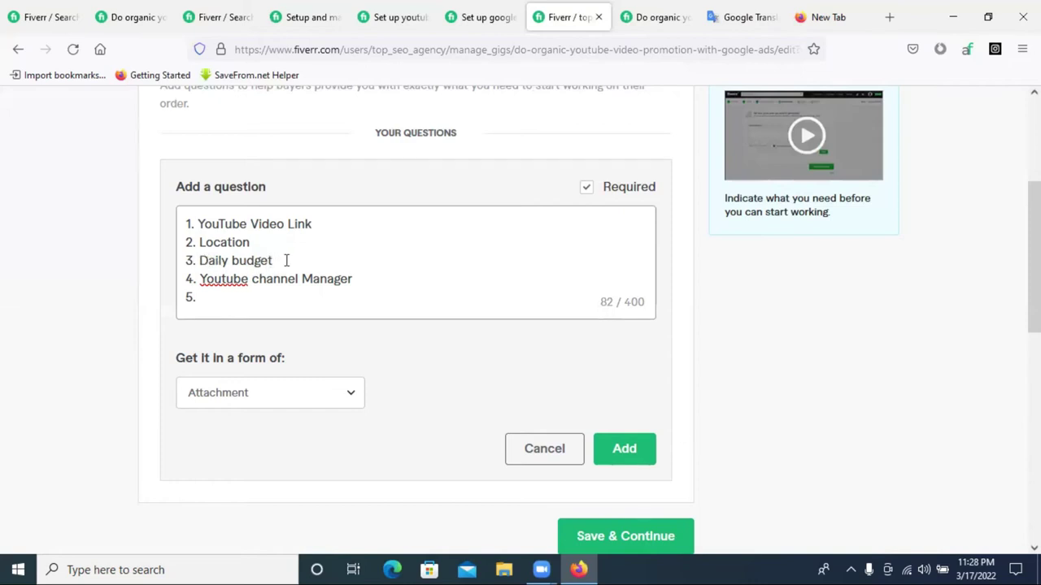
pyautogui.press('Return')
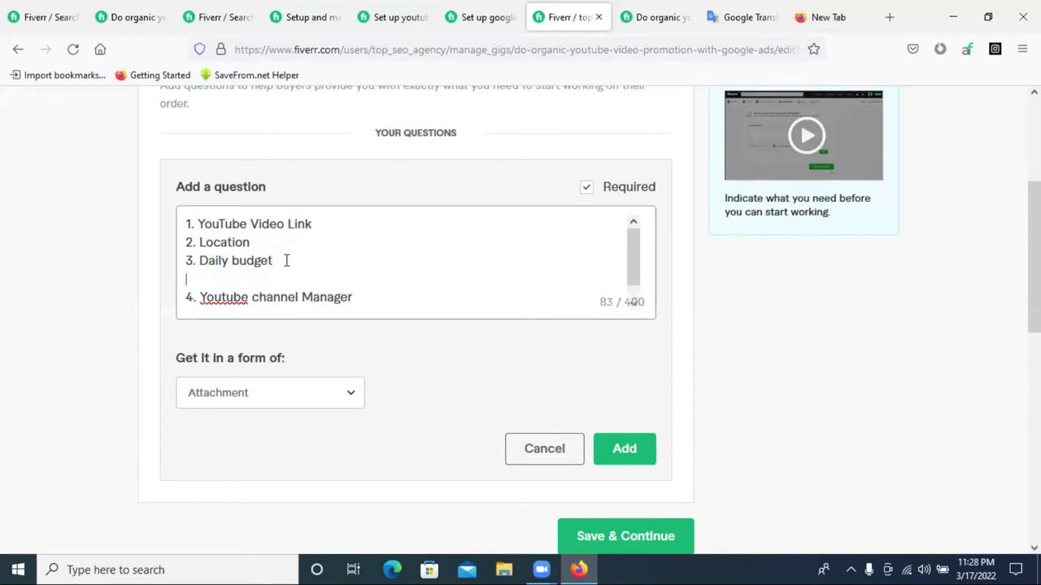
pyautogui.press('BackSpace')
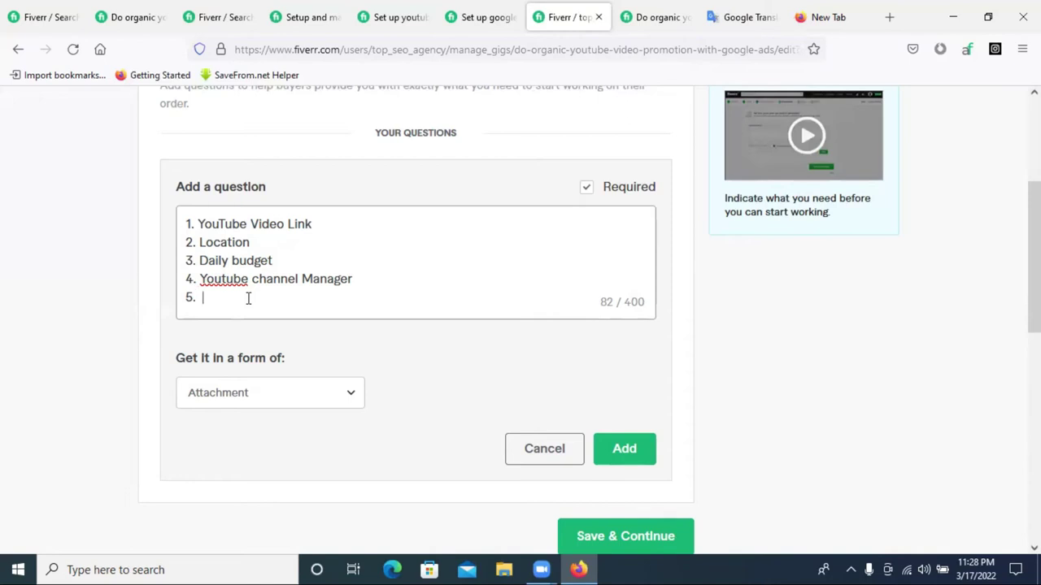
# Write "Google Ad Account access" on the question's fifth line and correct the spelling of "YouTube" in the fourth.
pyautogui.write('Google Ad Accou')
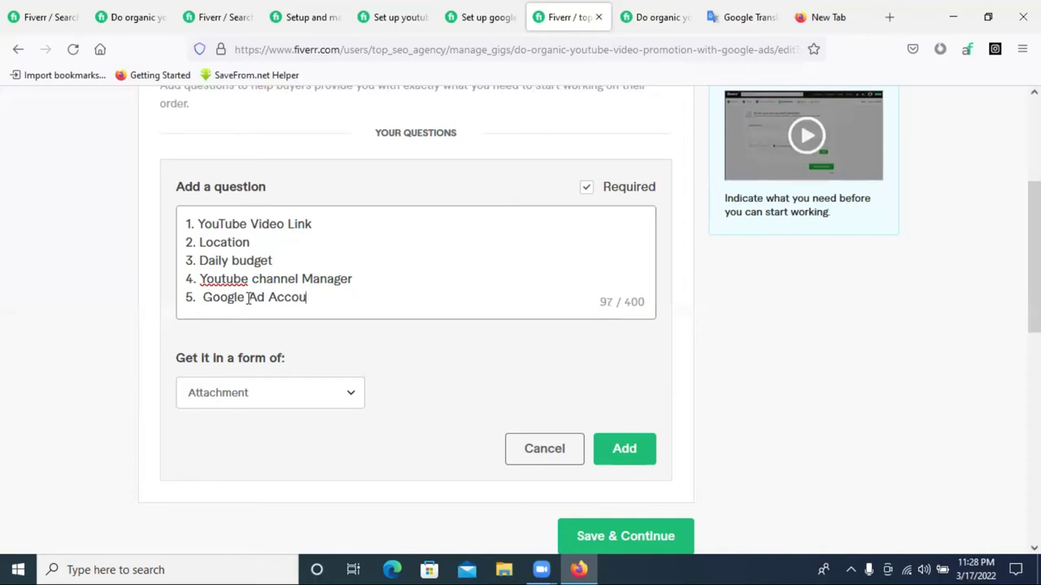
pyautogui.write('nt acess')
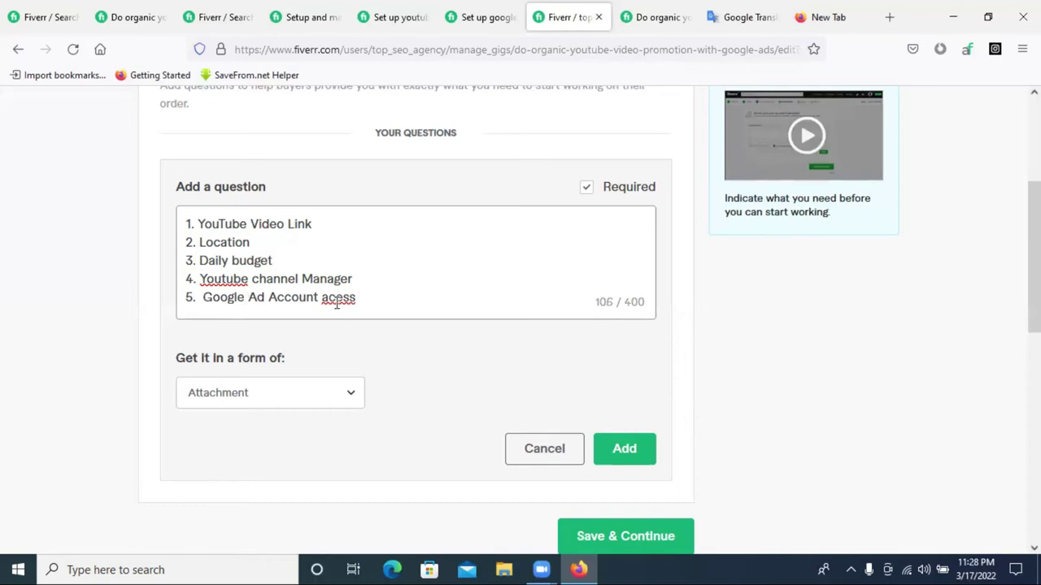
pyautogui.write('c')
pyautogui.click(407, 301)
pyautogui.rightClick(222, 278)
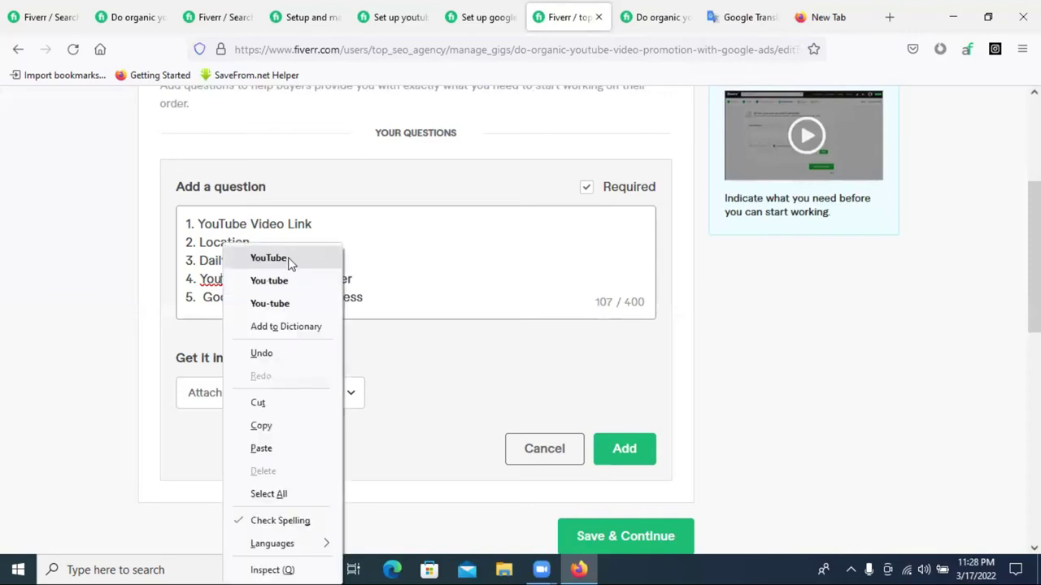
pyautogui.click(268, 258)
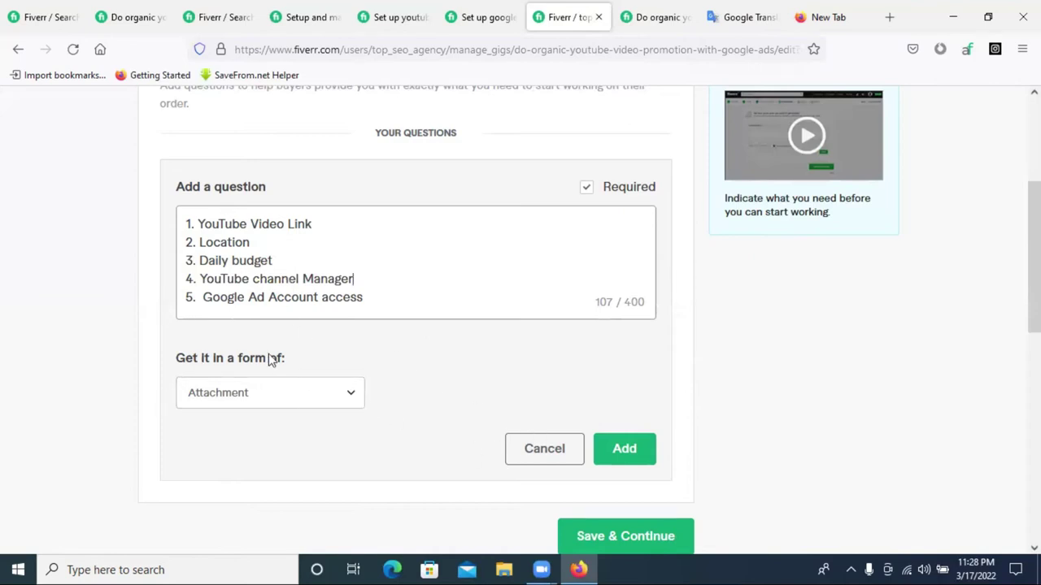
# Add the finished question to the gig's requirements and continue to the Gallery stage.
pyautogui.doubleClick(284, 259)
pyautogui.click(288, 259)
pyautogui.doubleClick(267, 245)
pyautogui.click(326, 245)
pyautogui.click(626, 450)
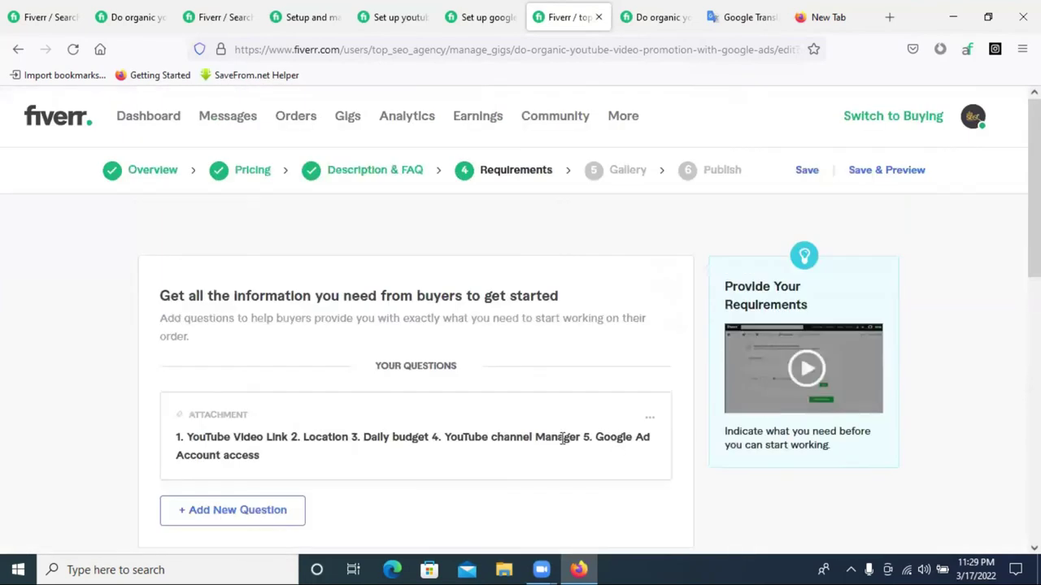
pyautogui.click(611, 274)
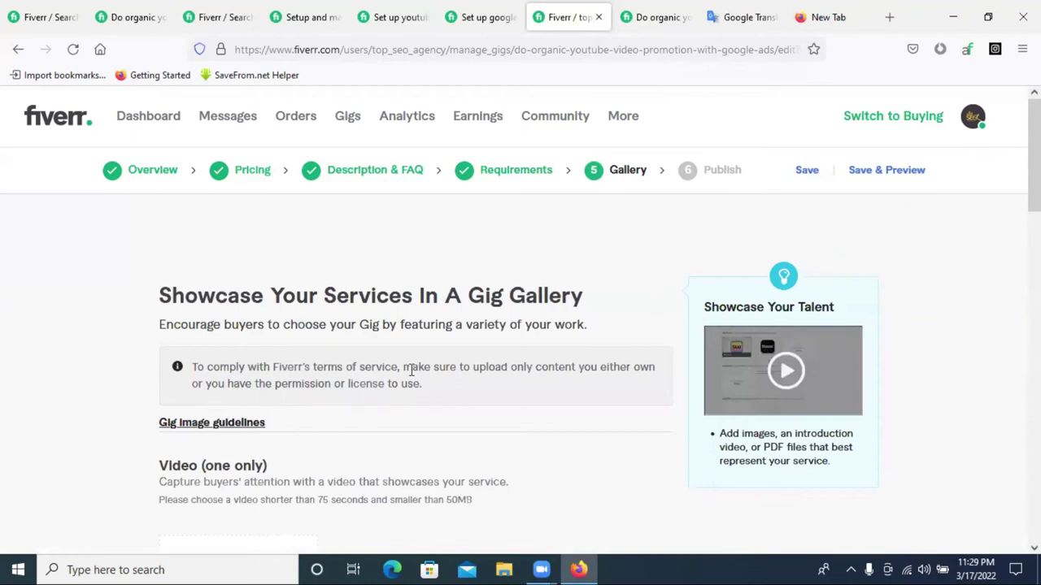
pyautogui.scroll(-5, 414, 366)
pyautogui.scroll(5, 320, 369)
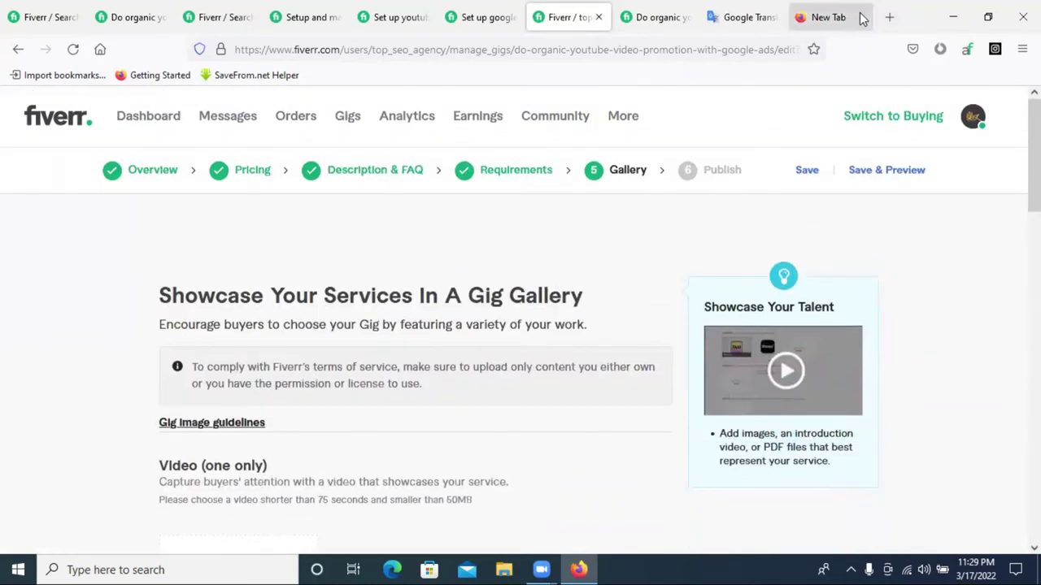
# Switch to Google Chrome with the seller's own profile and open the Canva home page.
pyautogui.click(953, 17)
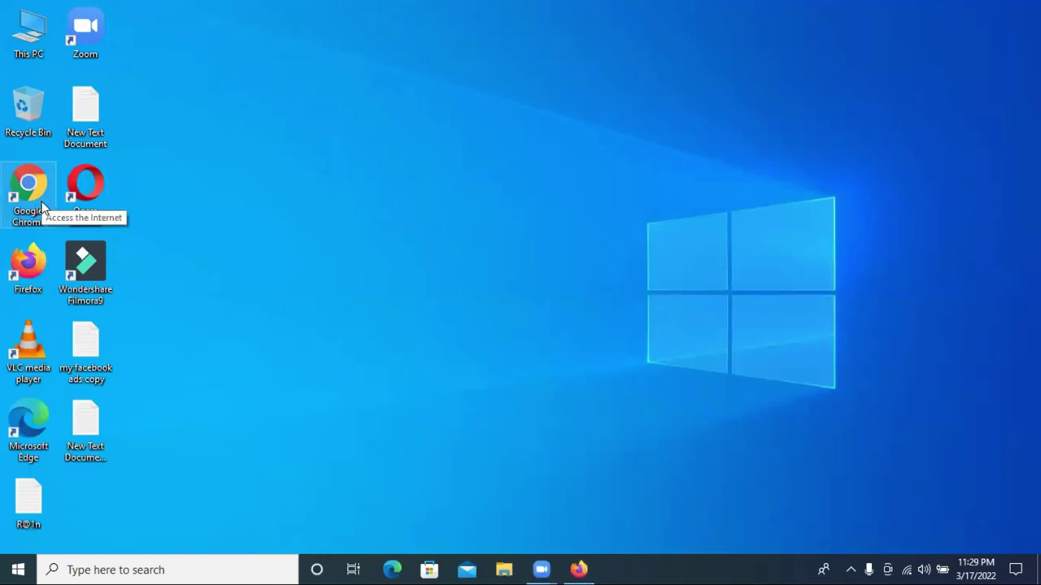
pyautogui.doubleClick(42, 207)
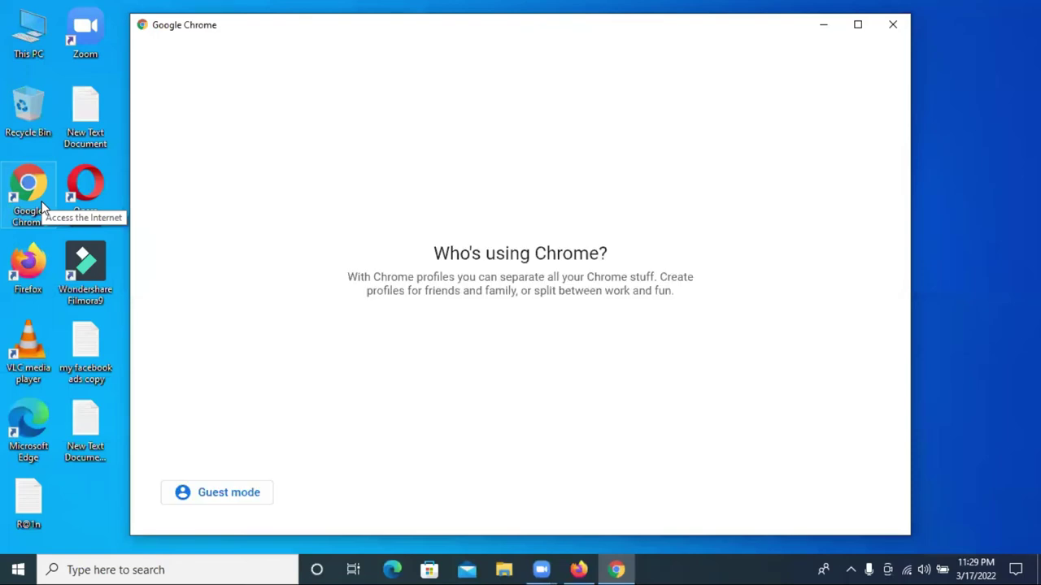
pyautogui.scroll(-1, 707, 365)
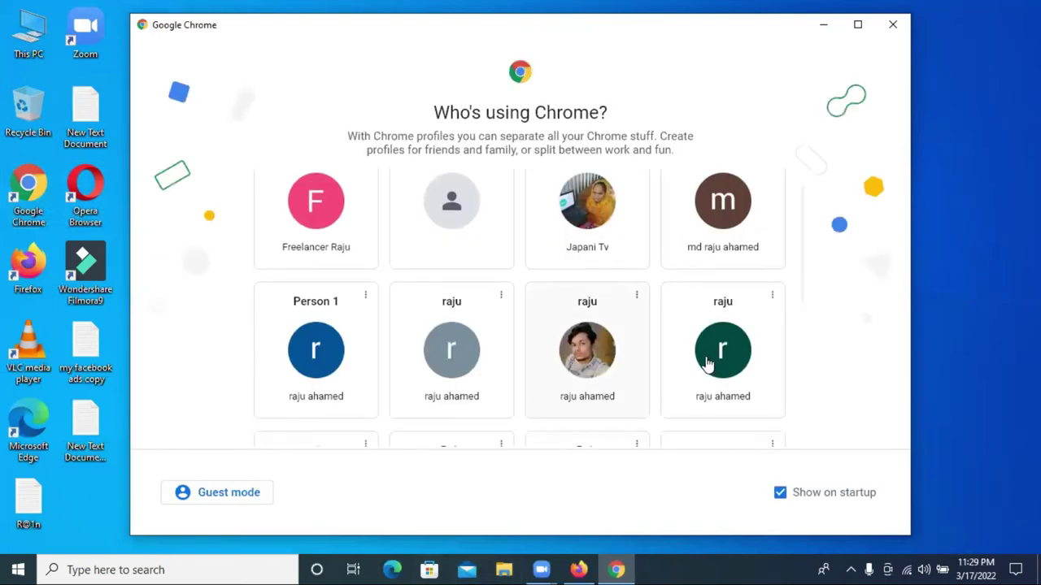
pyautogui.scroll(-3, 700, 366)
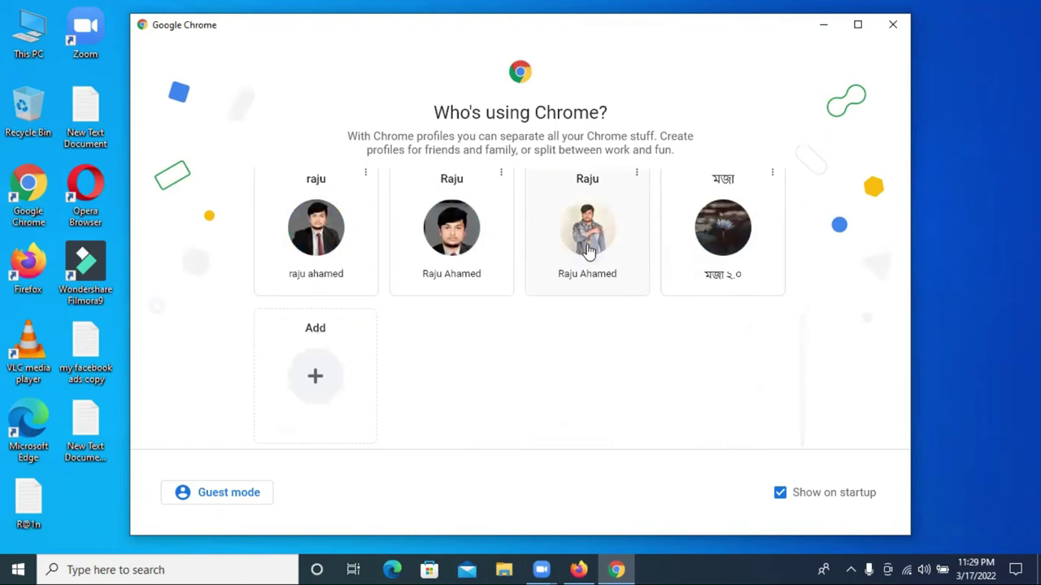
pyautogui.click(587, 250)
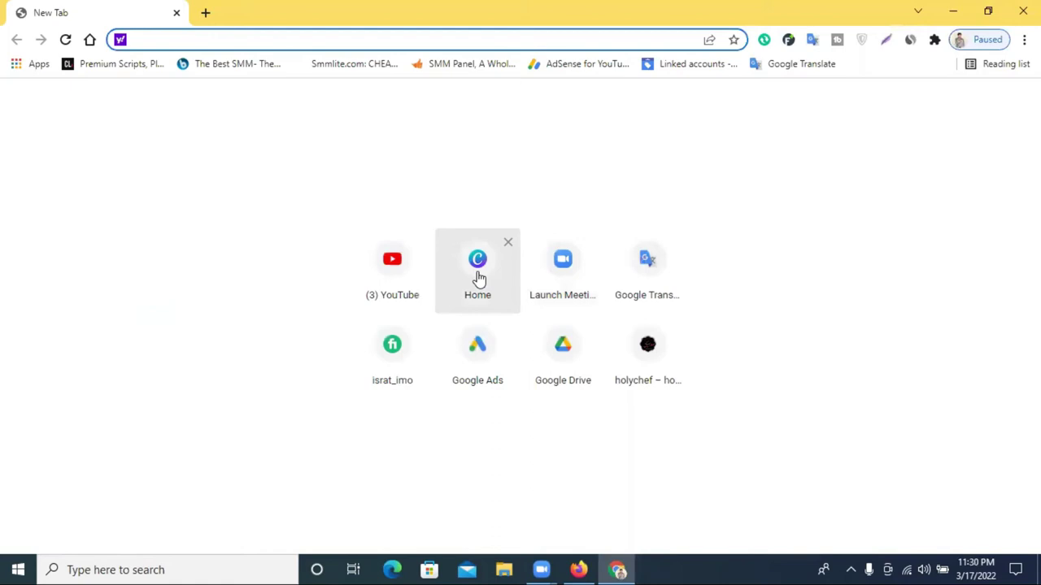
pyautogui.click(479, 278)
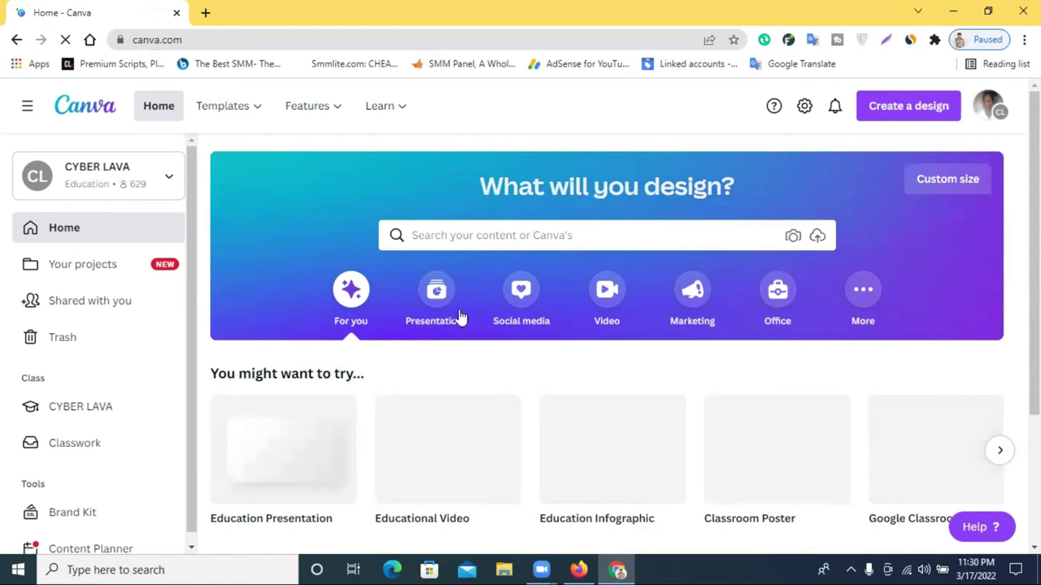
# Create a new blank Canva design with the custom size 1280 × 769 px.
pyautogui.click(877, 115)
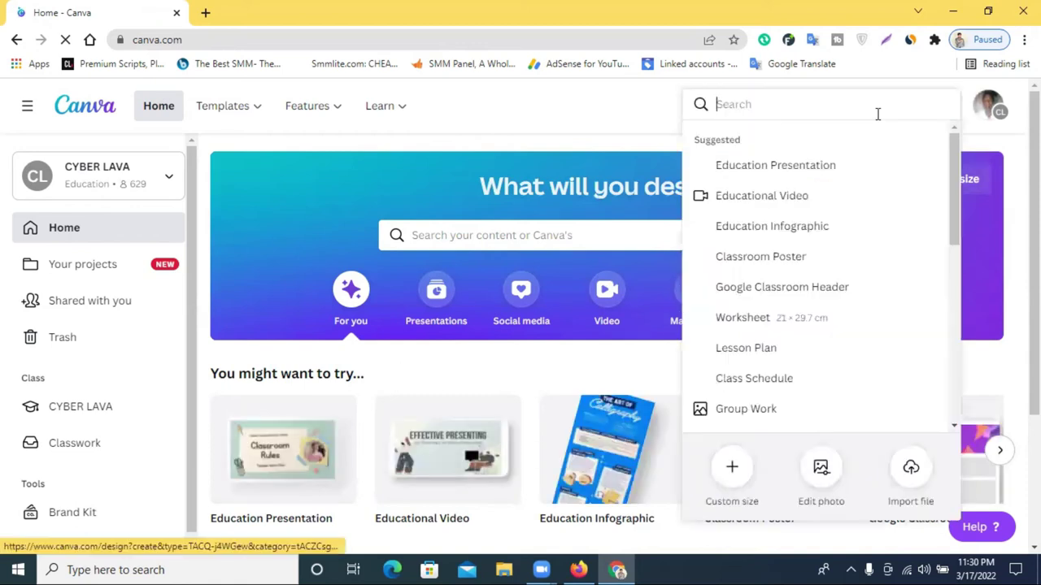
pyautogui.click(731, 468)
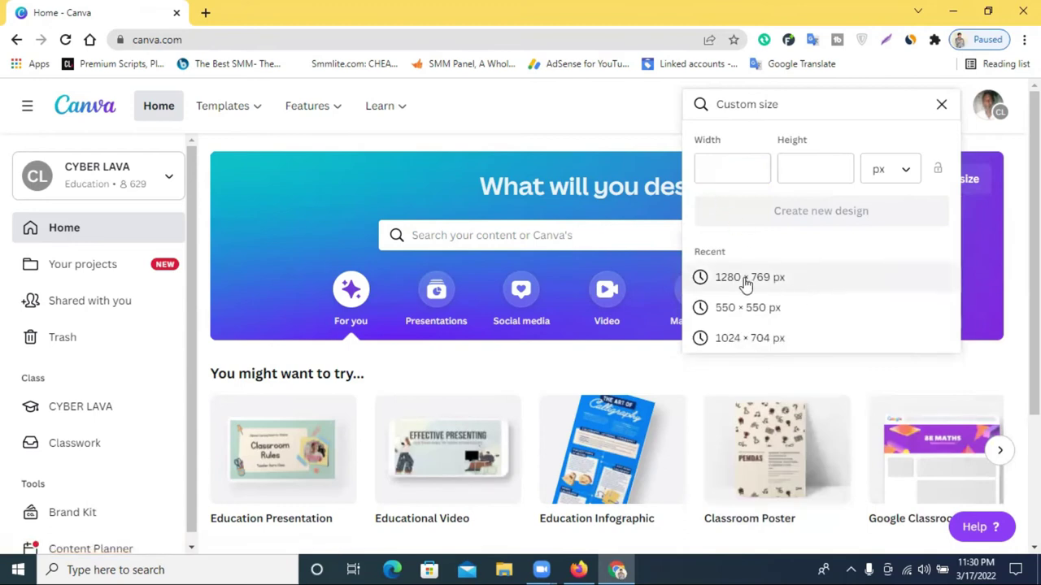
pyautogui.click(746, 279)
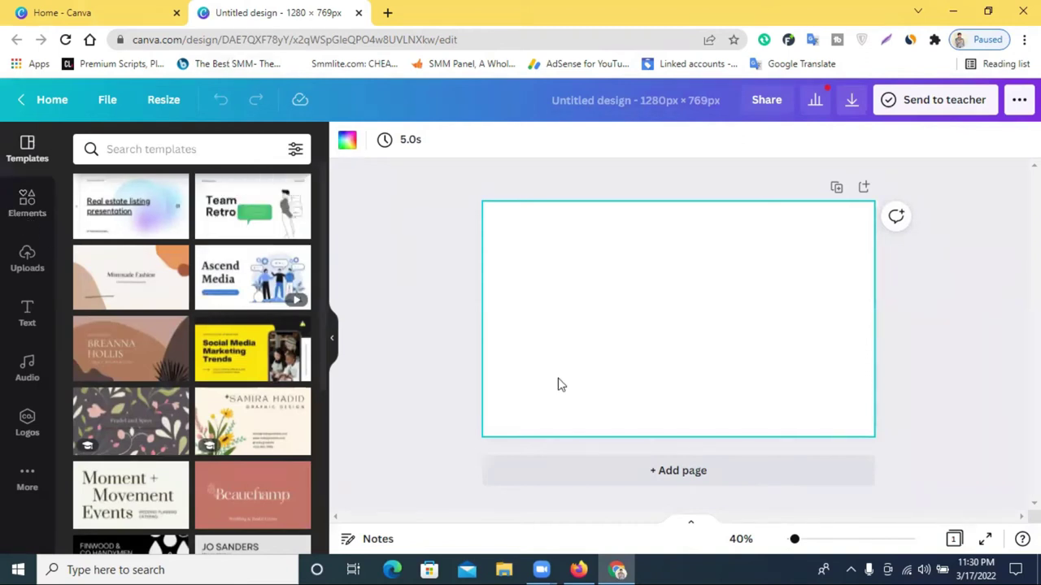
# Switch back to Firefox and examine the gallery image of the competing organic YouTube video promotion gig.
pyautogui.click(578, 570)
pyautogui.click(158, 10)
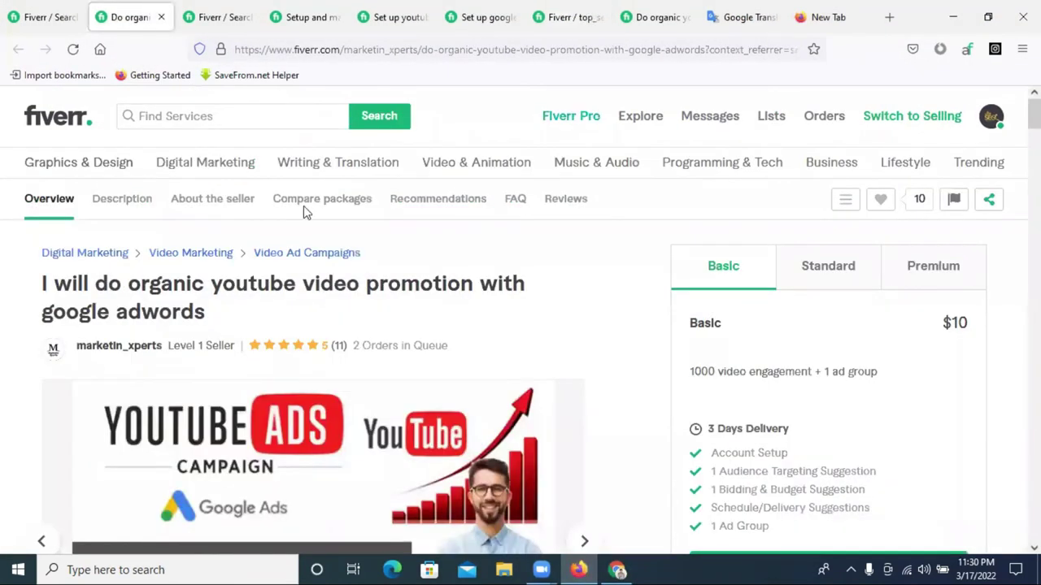
pyautogui.scroll(-2, 430, 329)
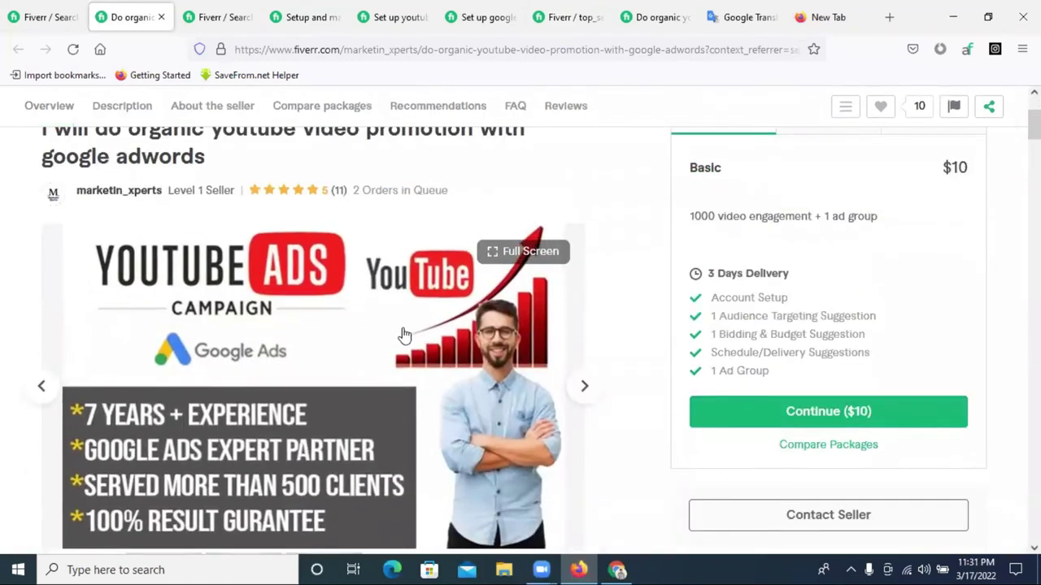
pyautogui.scroll(-1, 404, 335)
pyautogui.scroll(2, 477, 336)
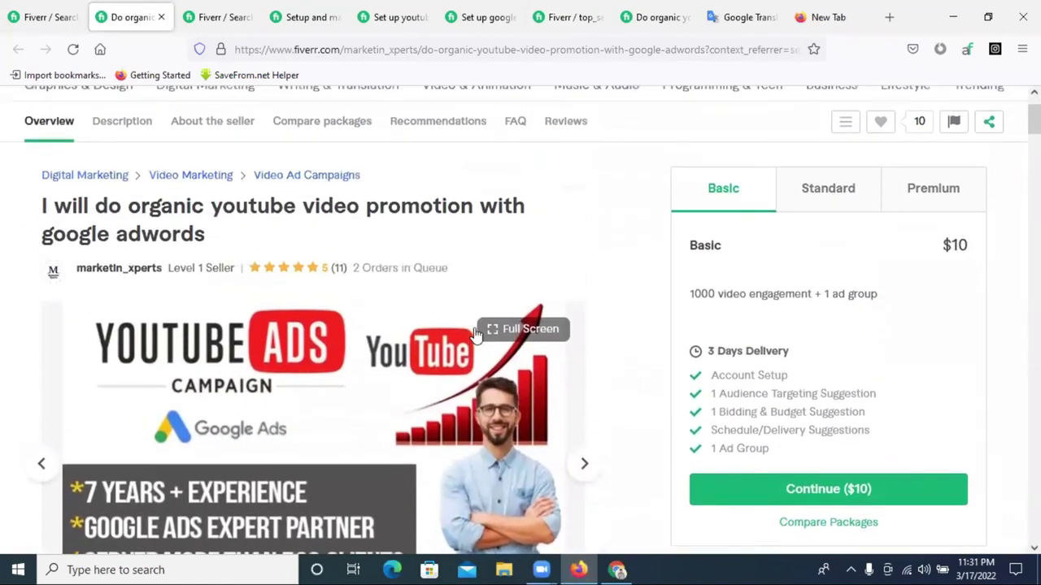